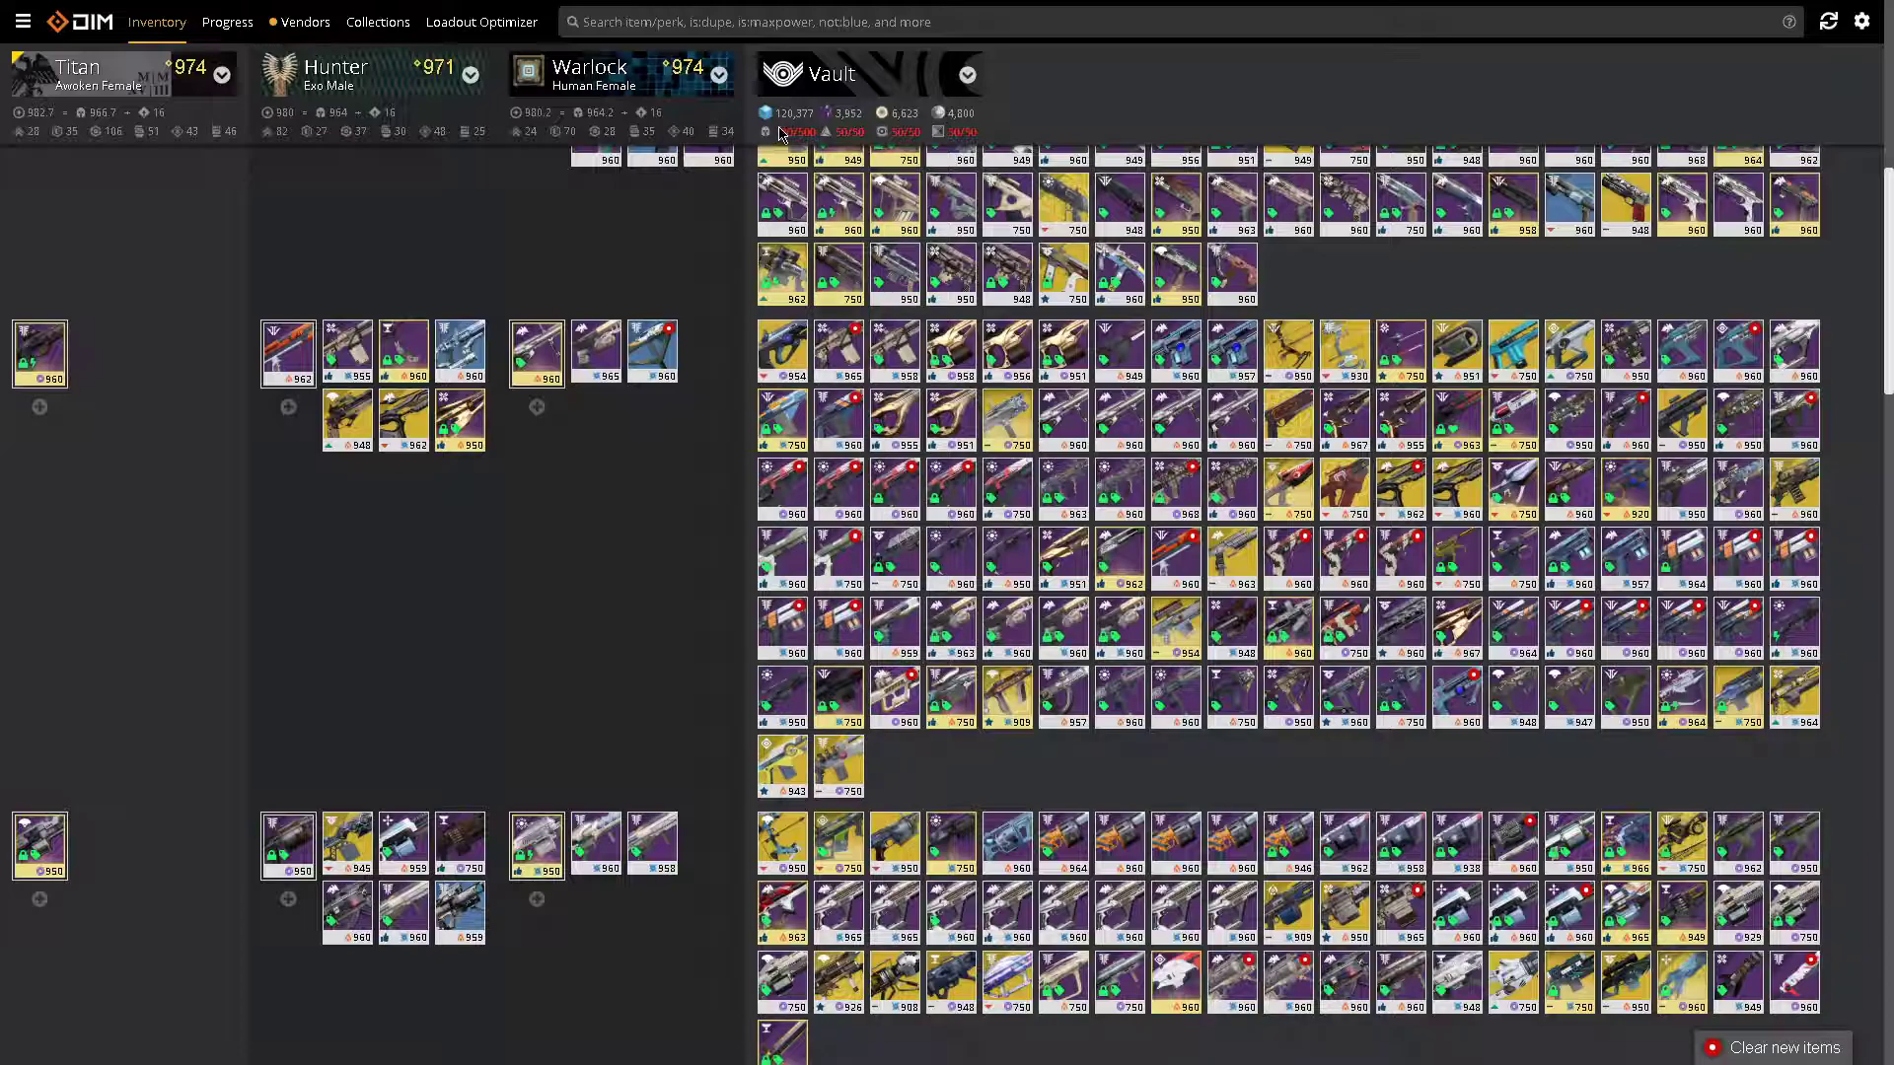
- Filter the inventory with the search not:tagged and look over the untagged weapons
scroll(221, 84, up, 4)
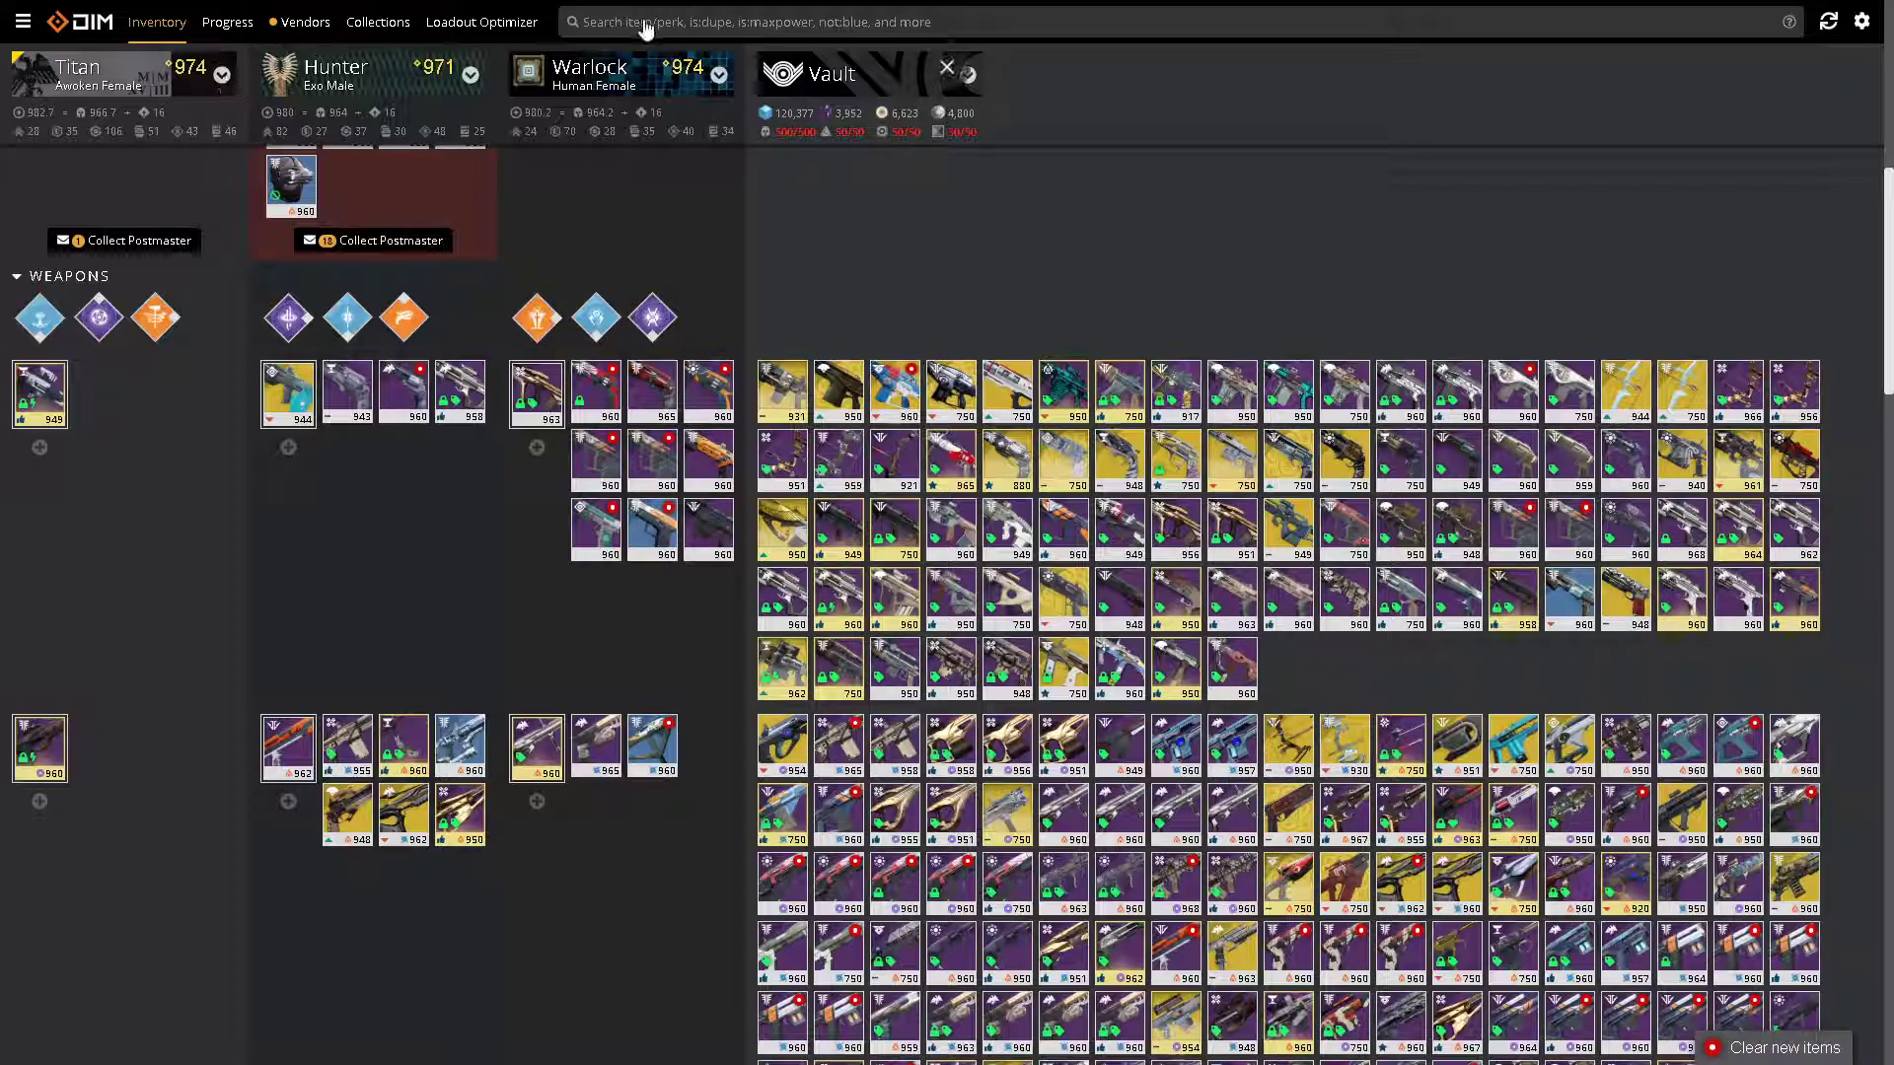
scroll(973, 333, down, 4)
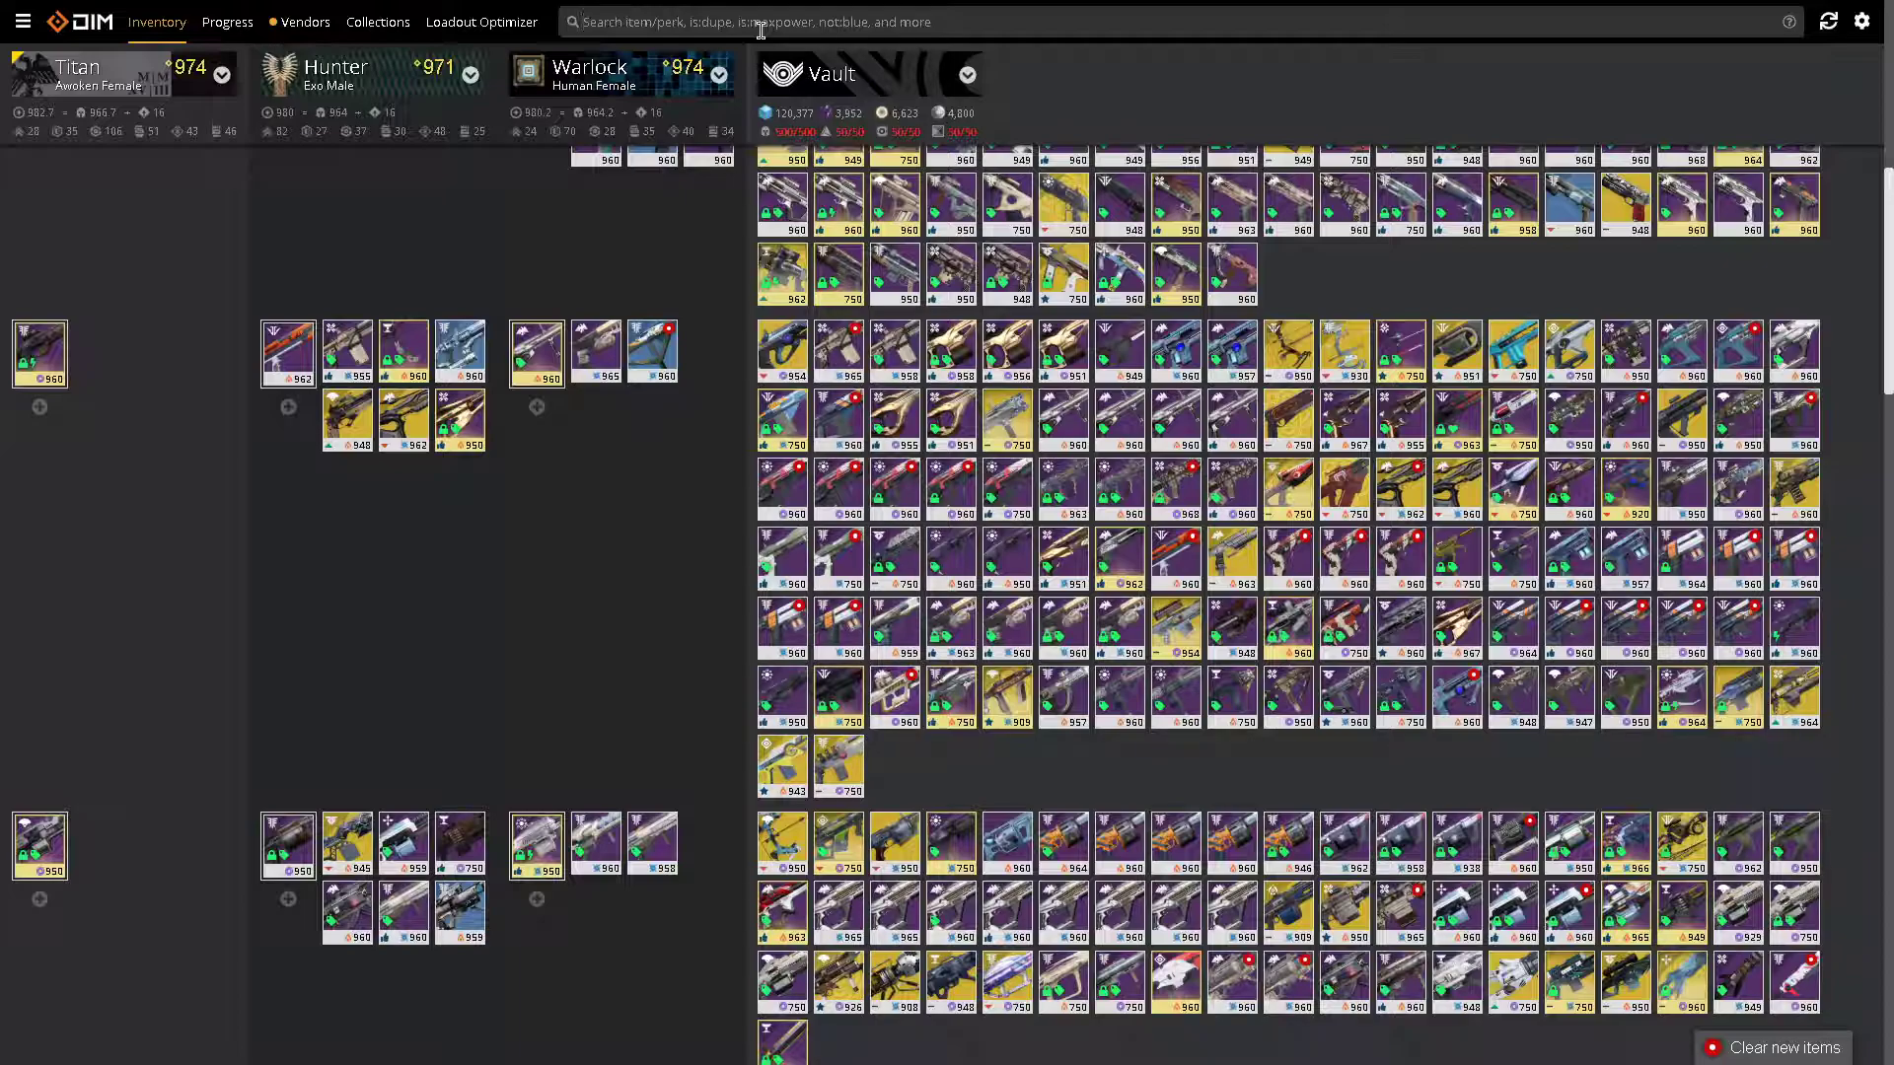
text(not:)
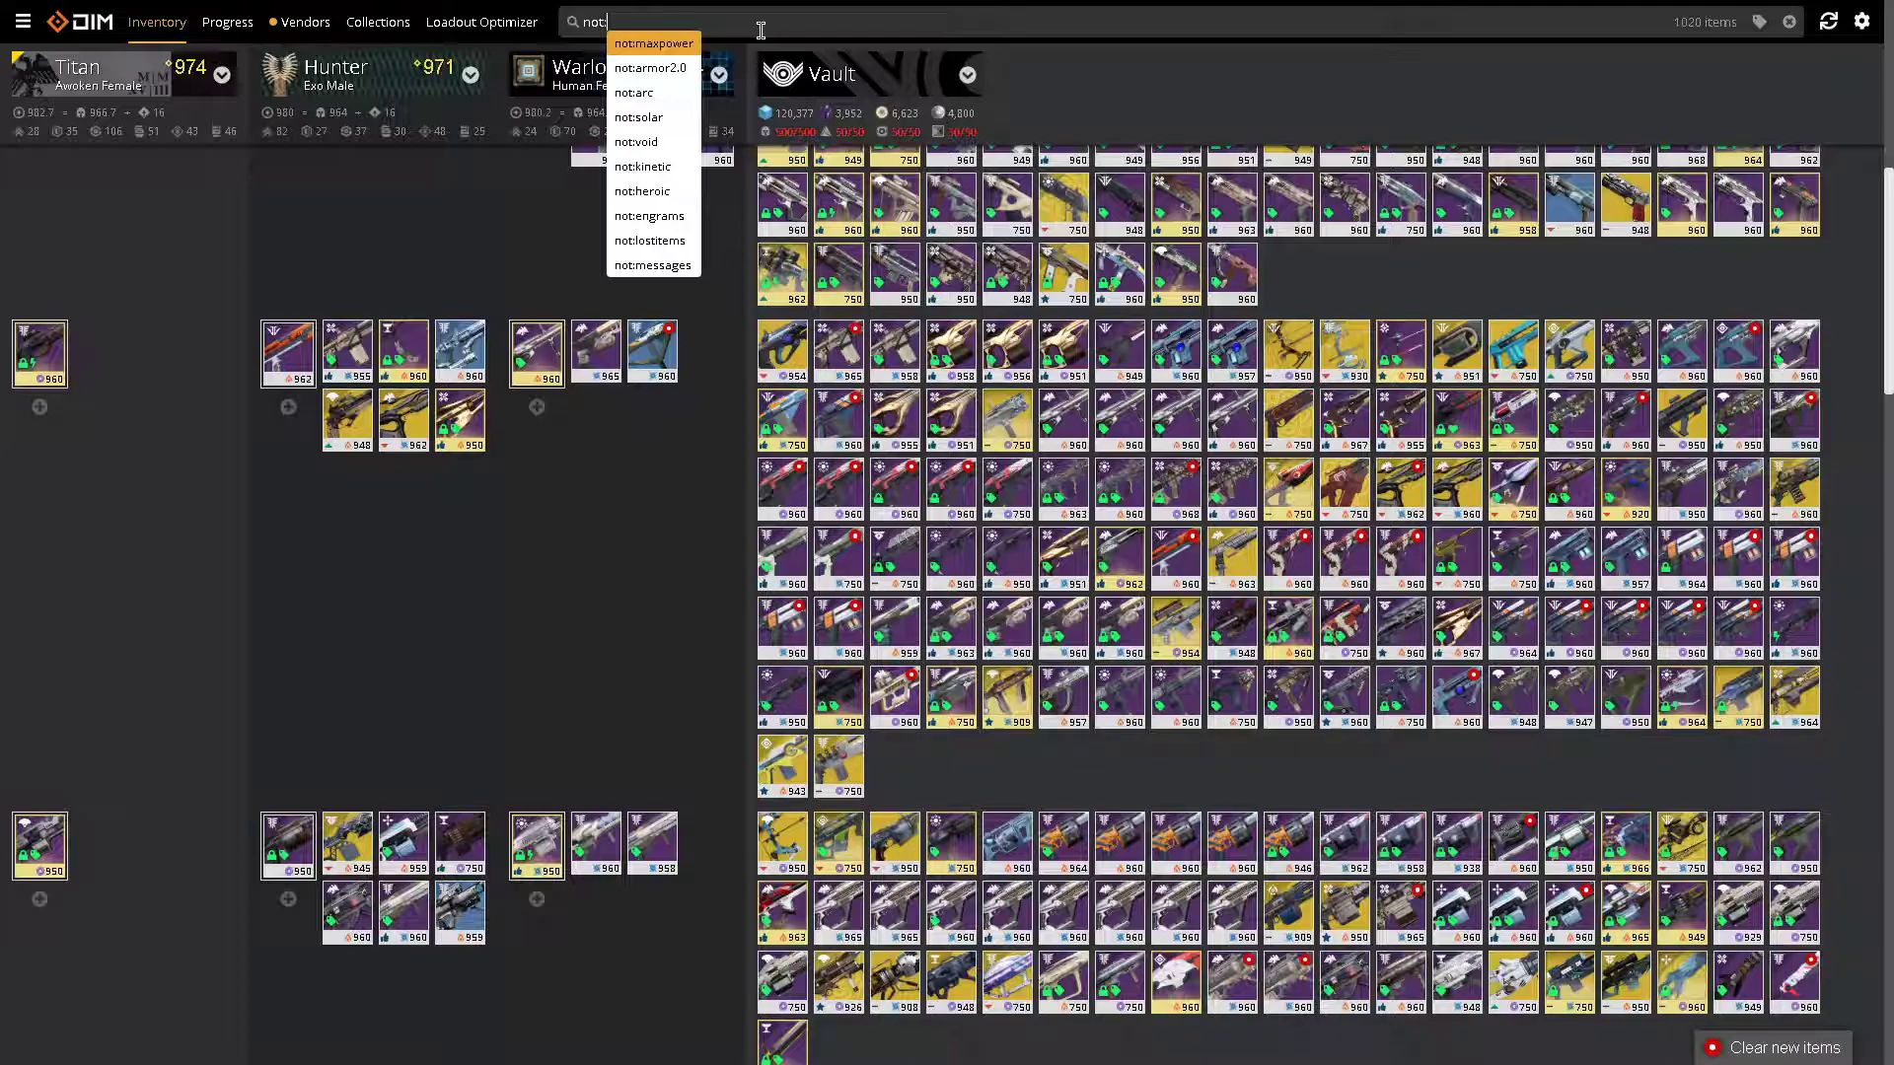
text(tagged)
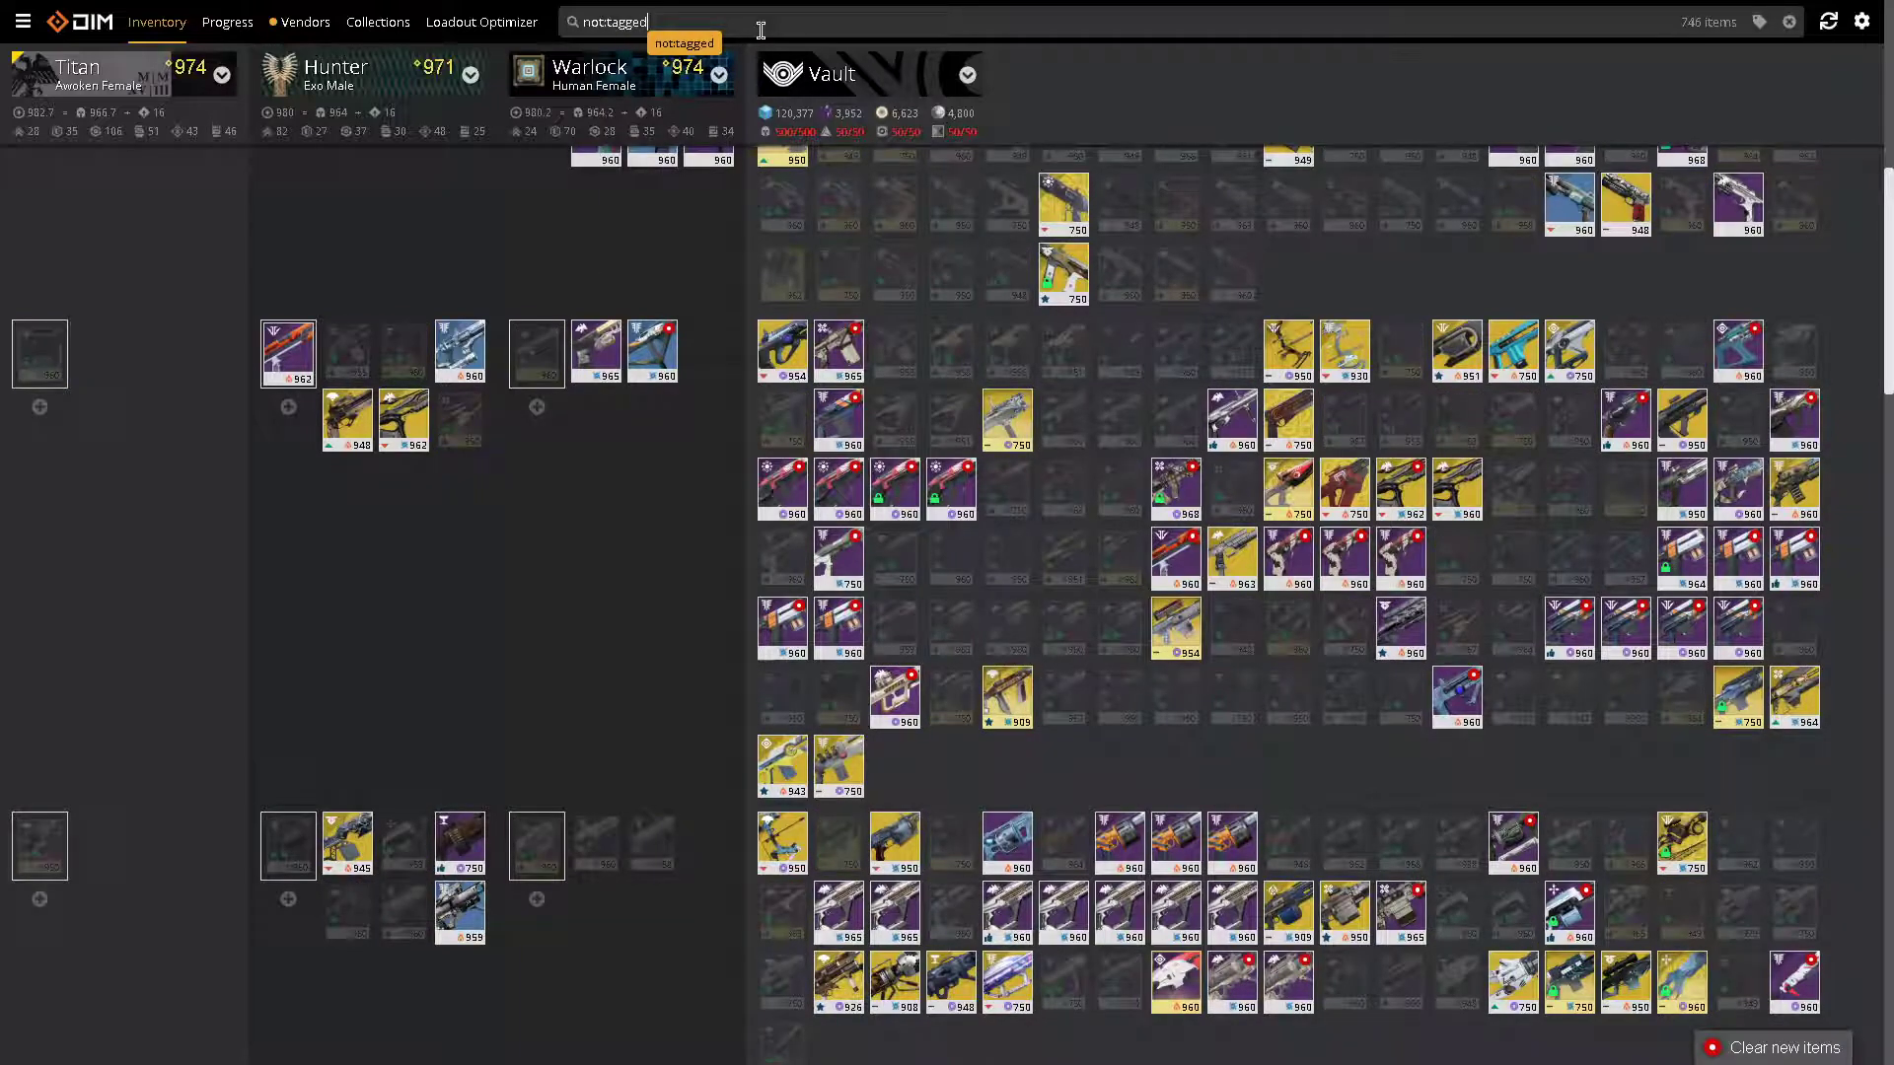
click(683, 43)
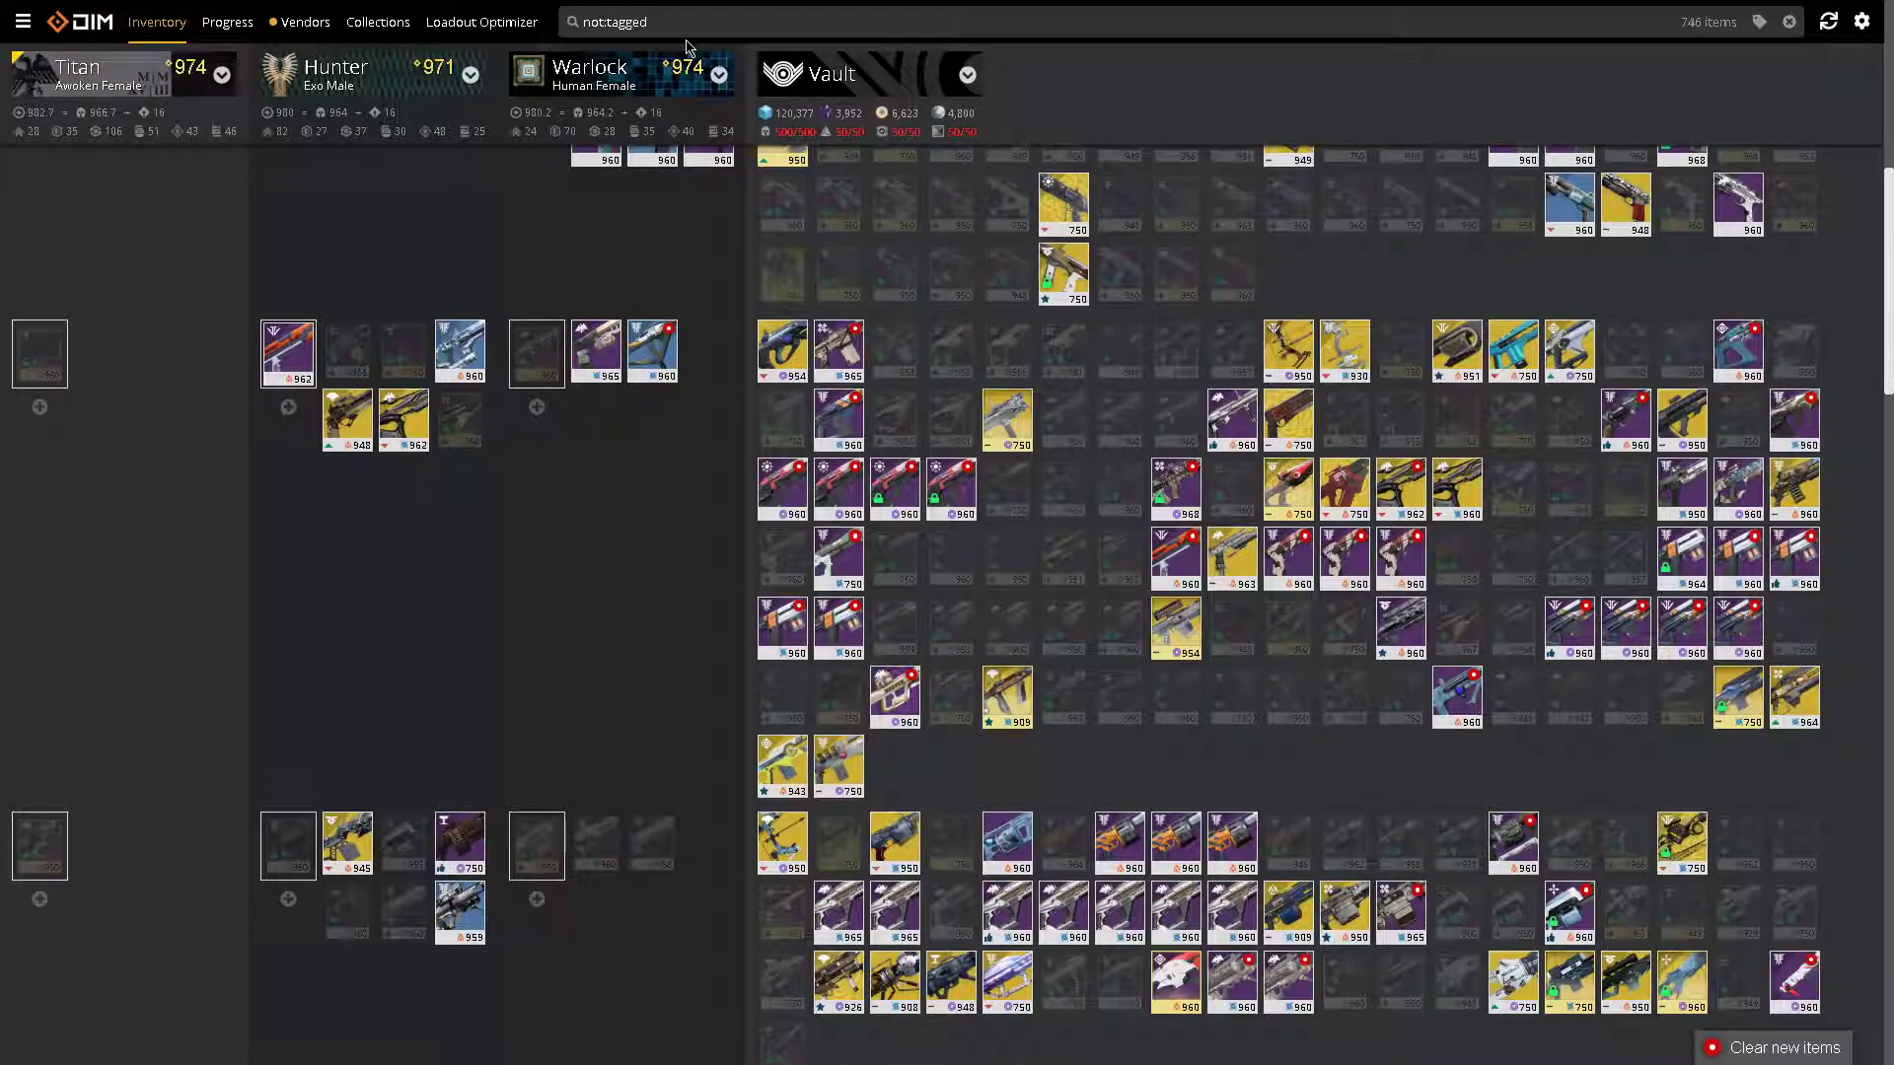
scroll(797, 394, up, 7)
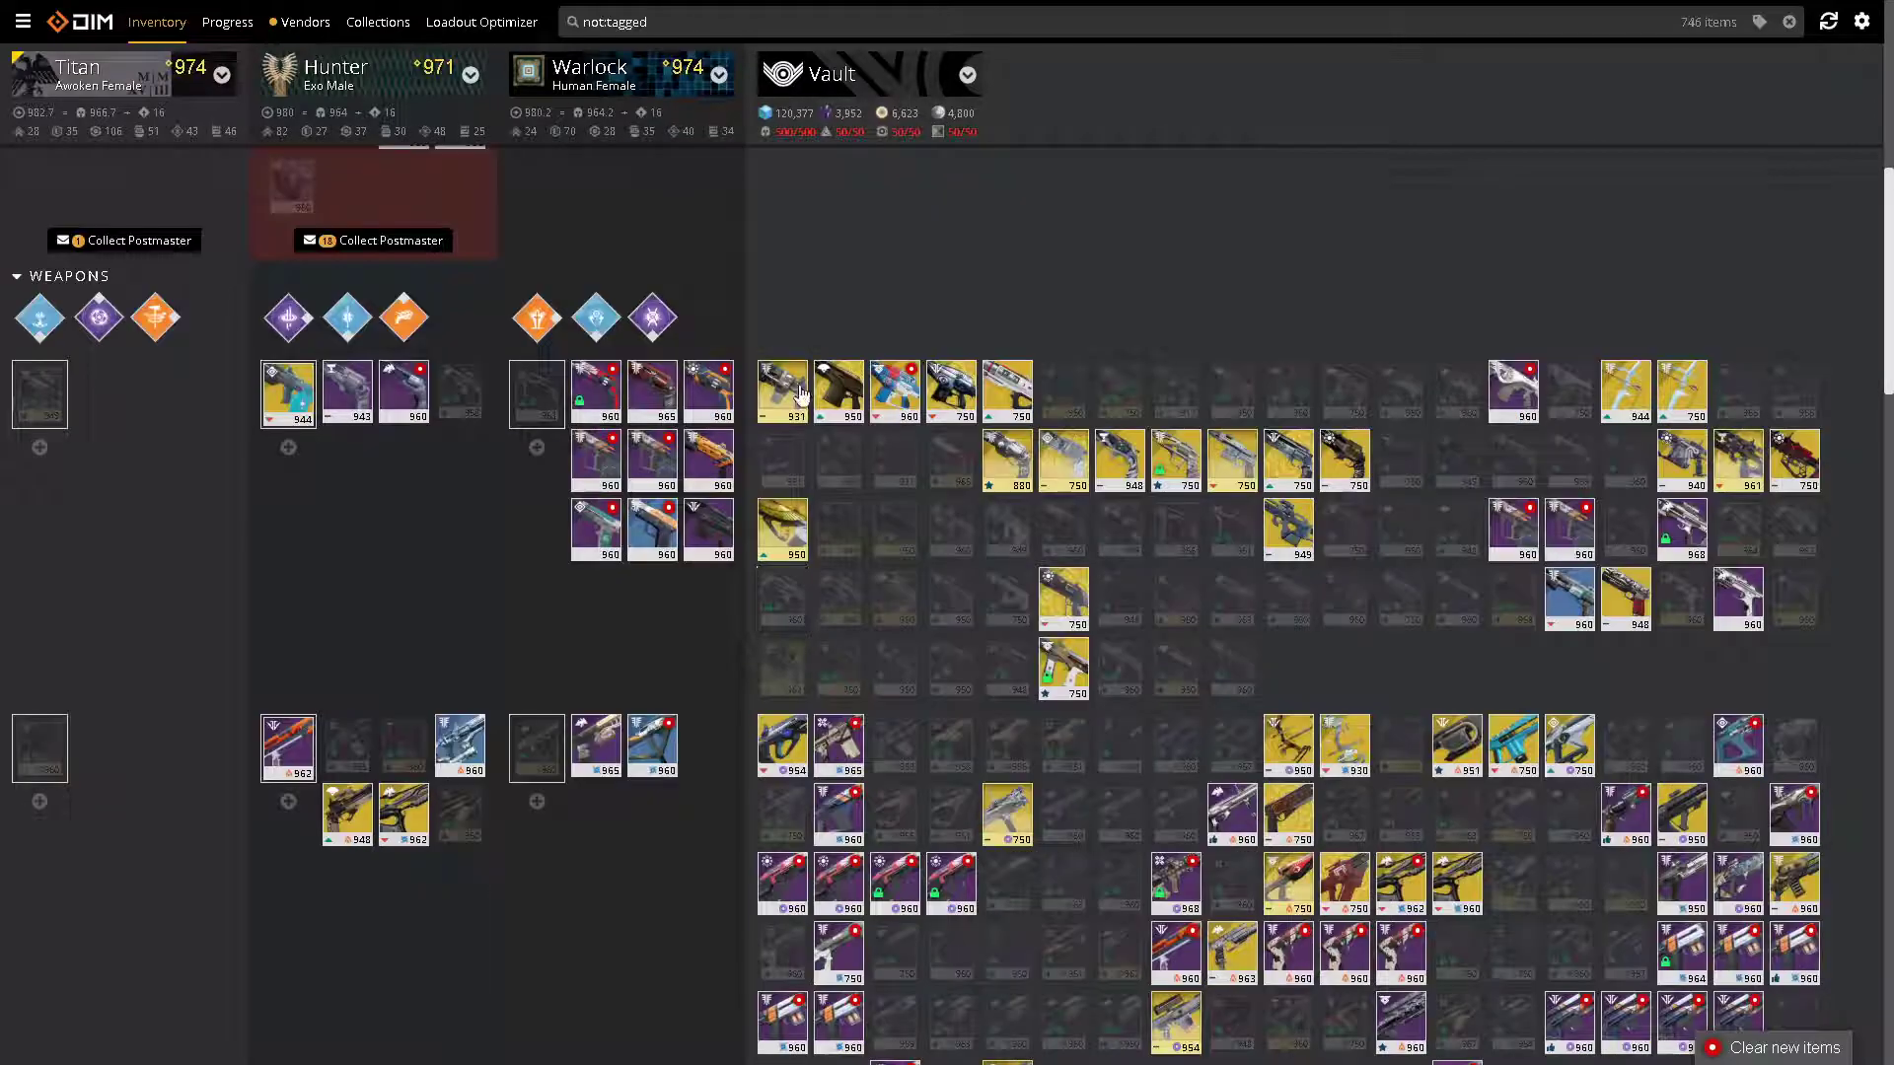
scroll(797, 394, down, 4)
scroll(797, 394, down, 4)
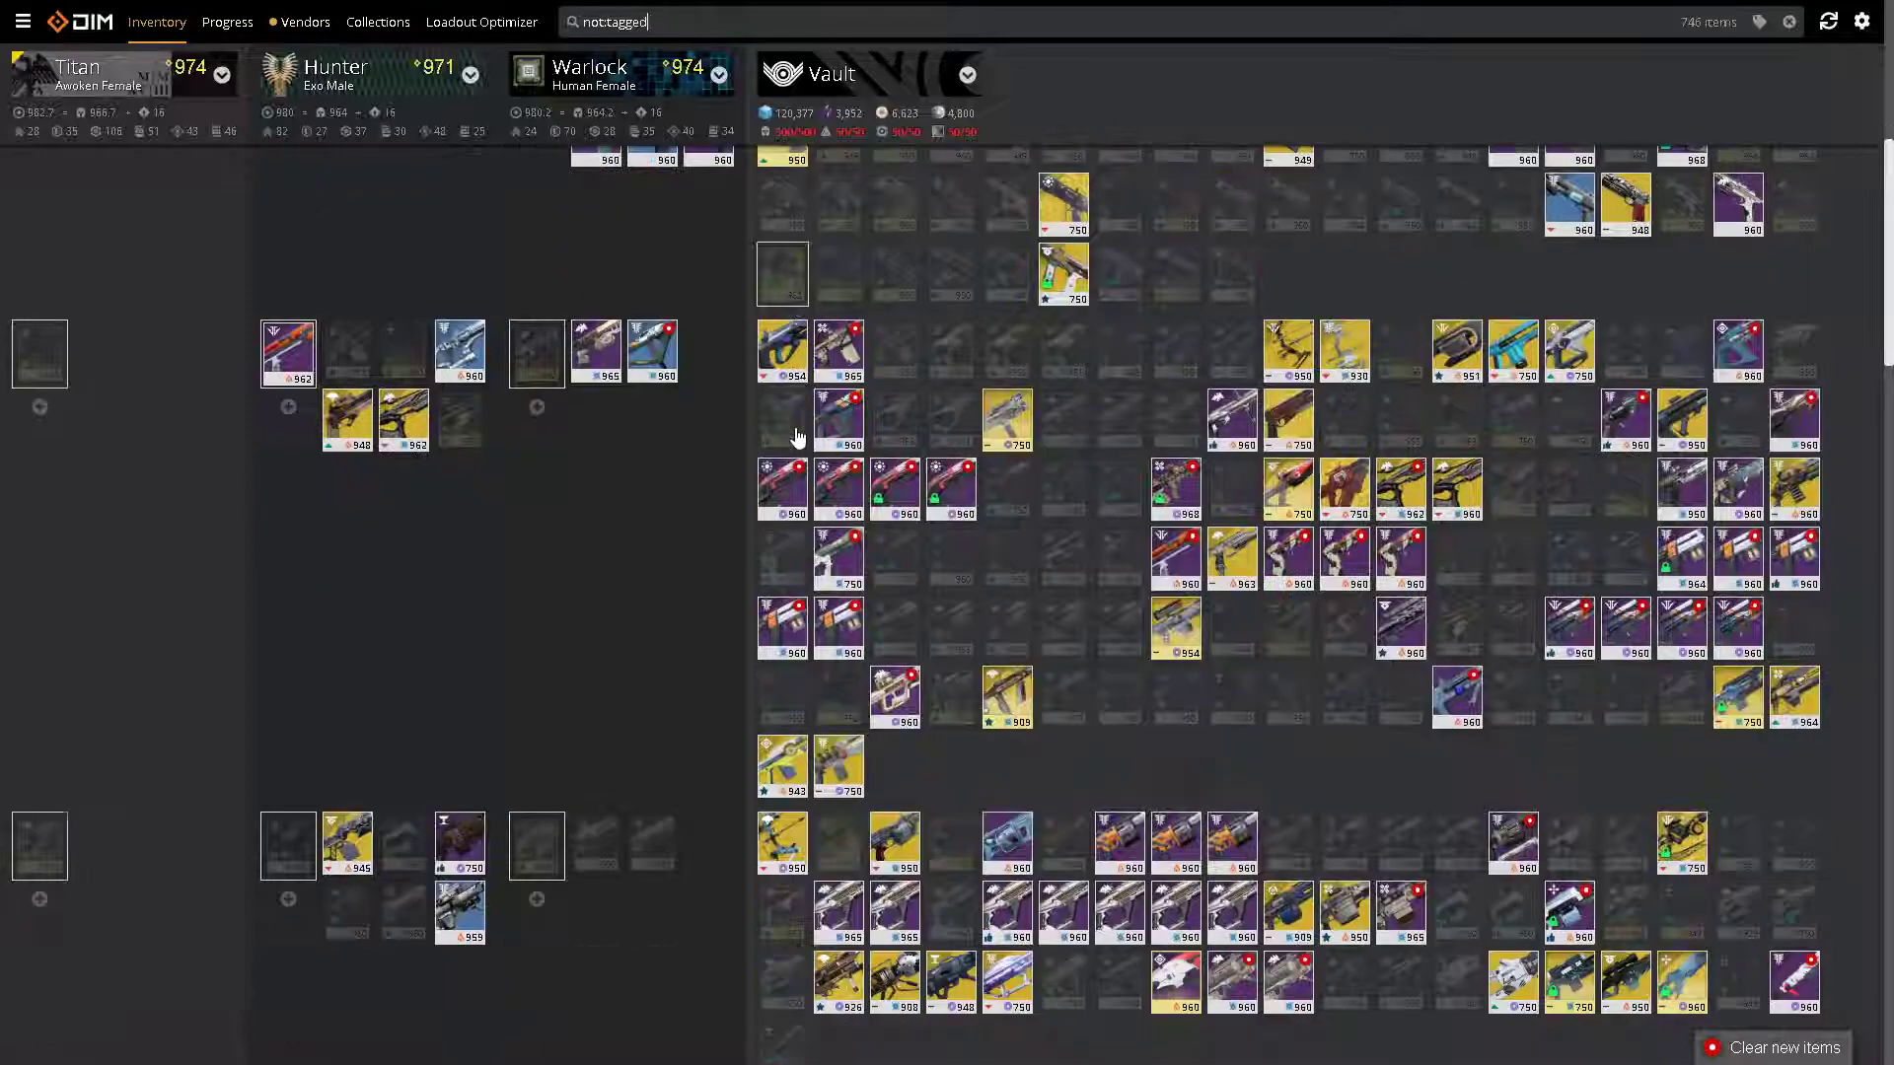
scroll(797, 437, up, 4)
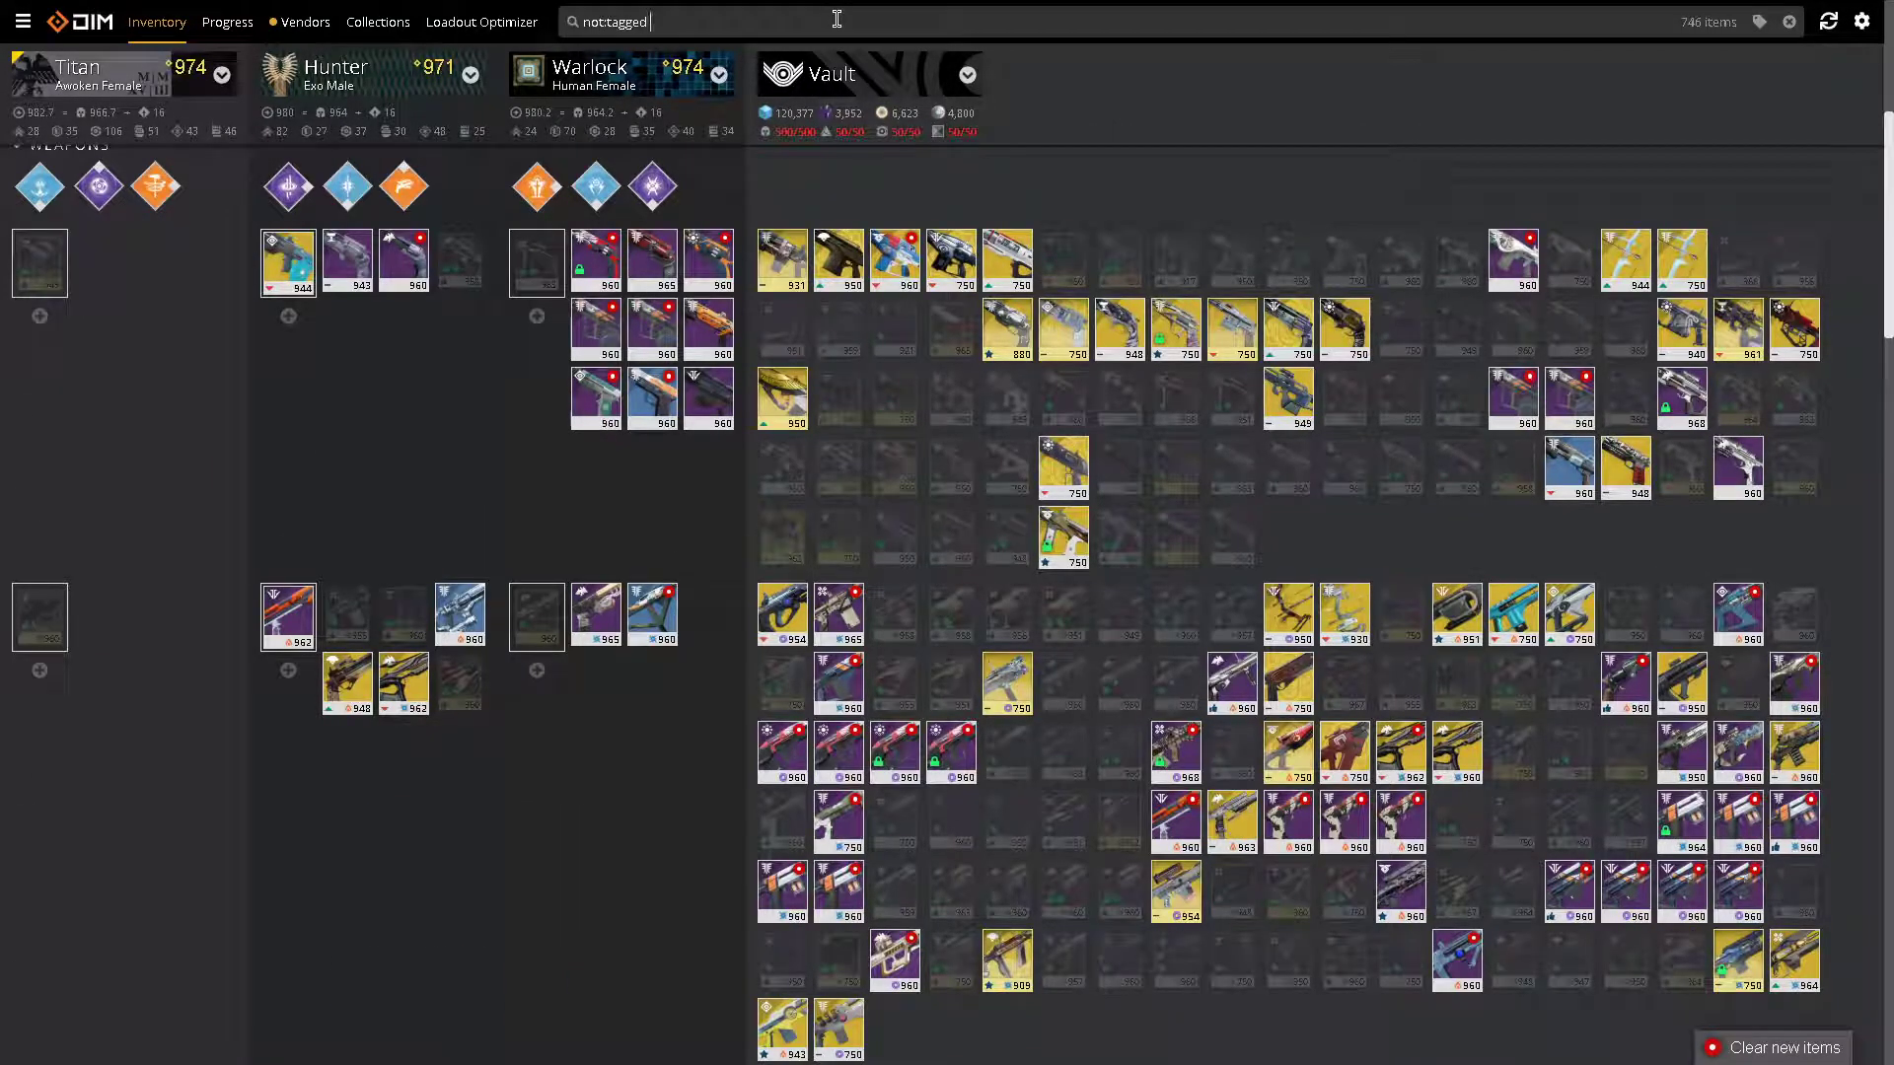
- Add not:exotic to the search to exclude exotics, and look over the remaining untagged weapons and armor
text(not)
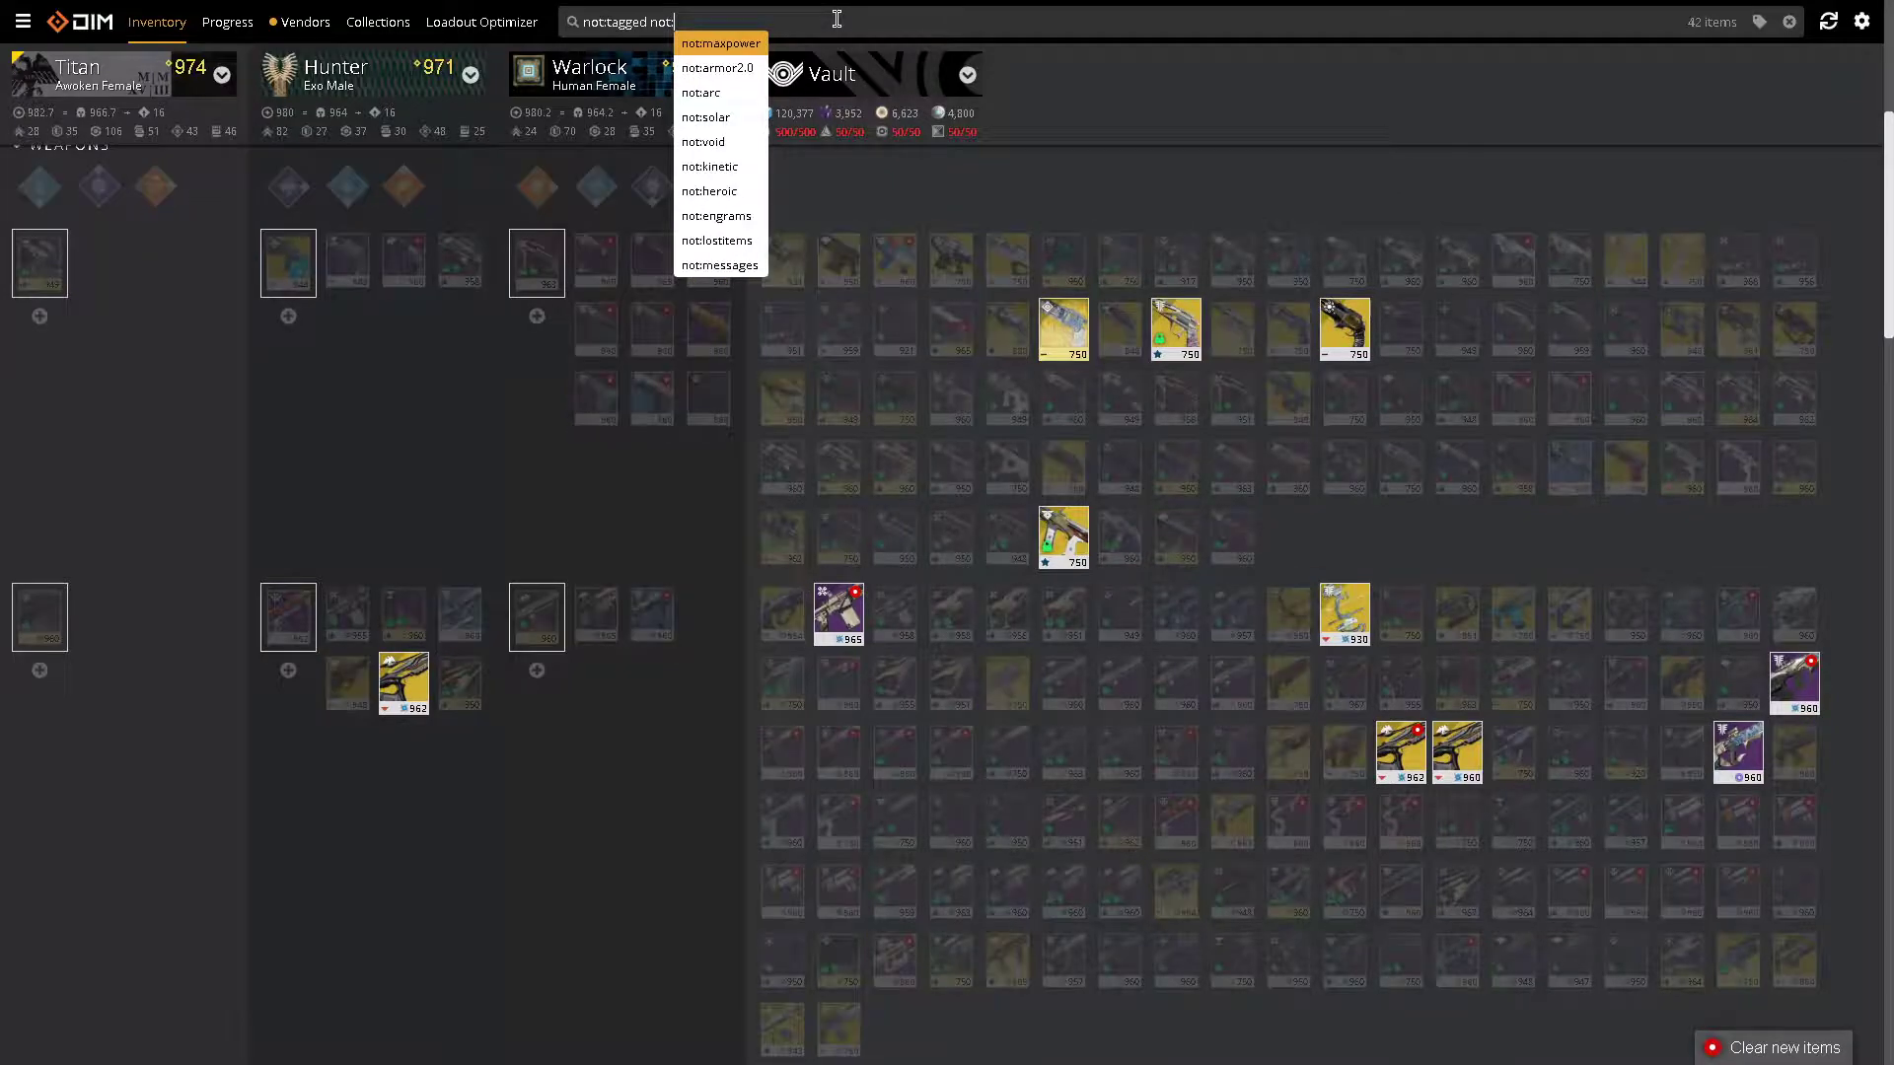
text(:e)
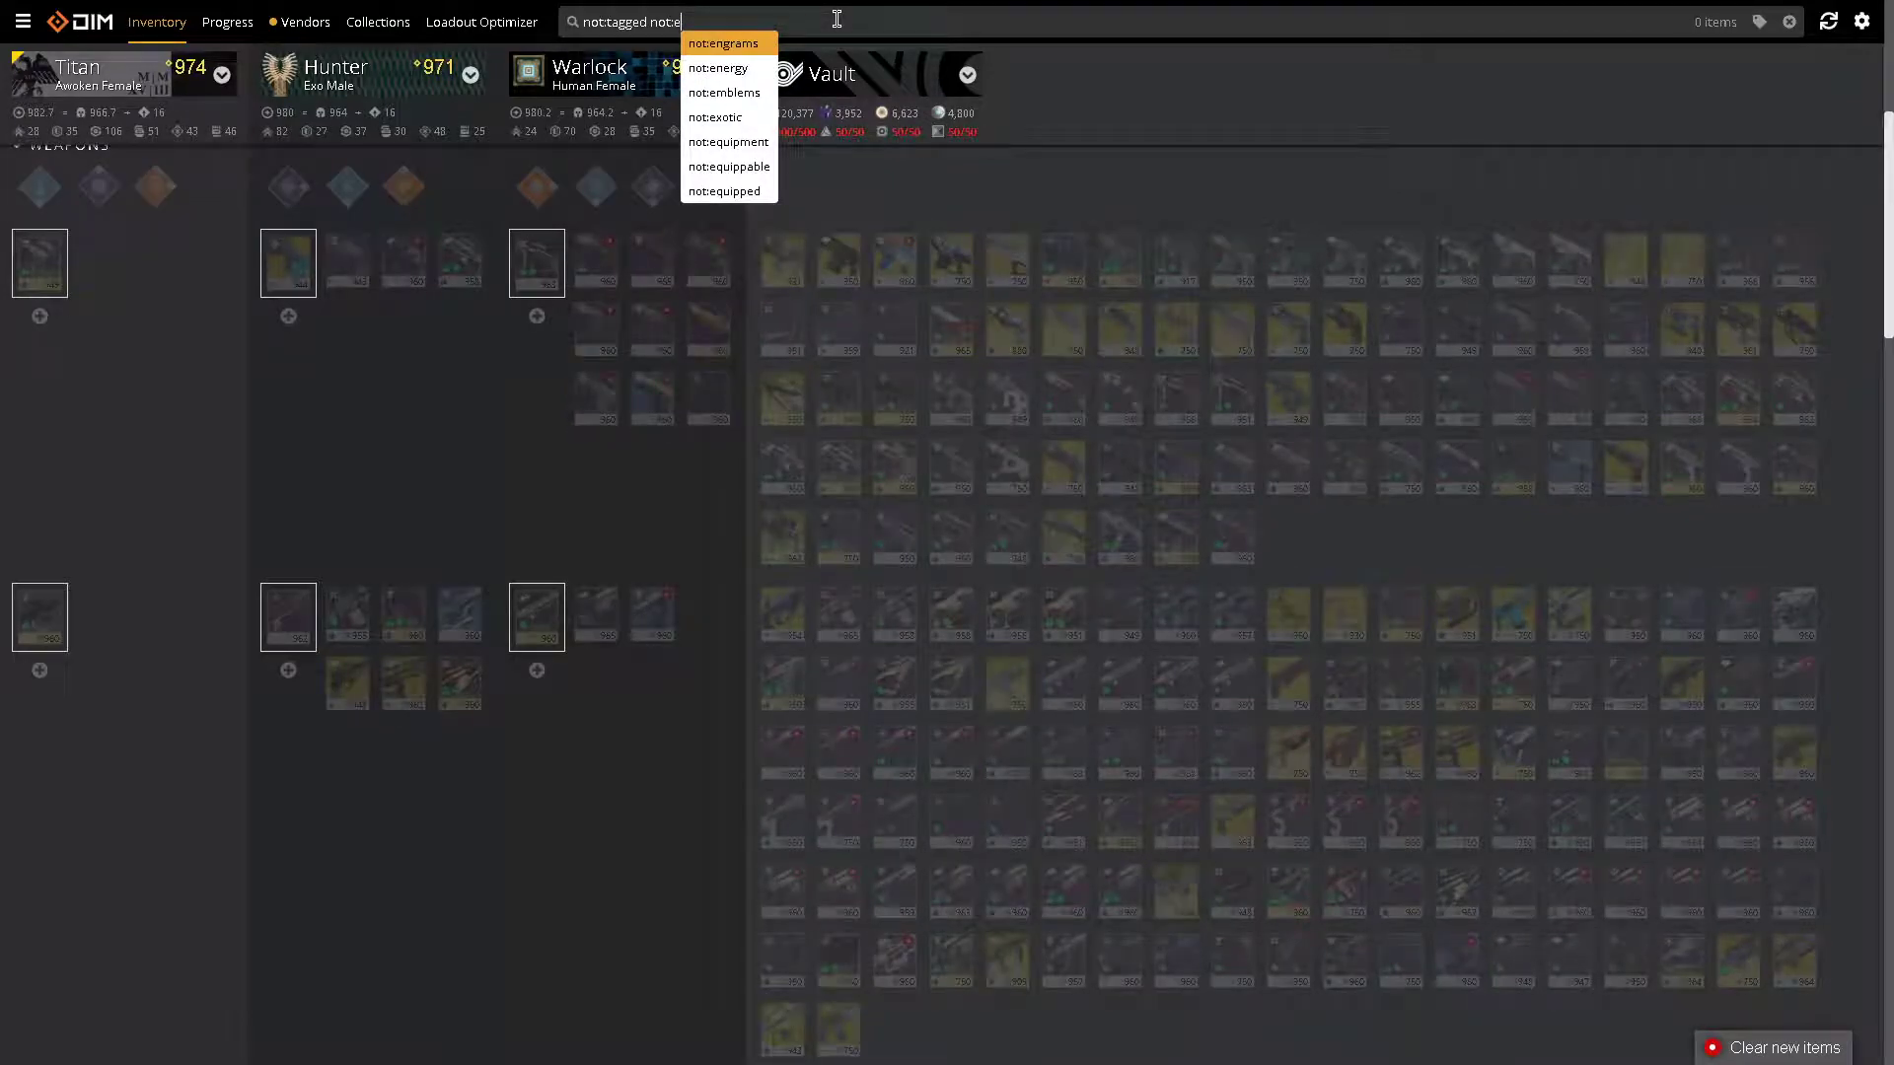
text(xotic)
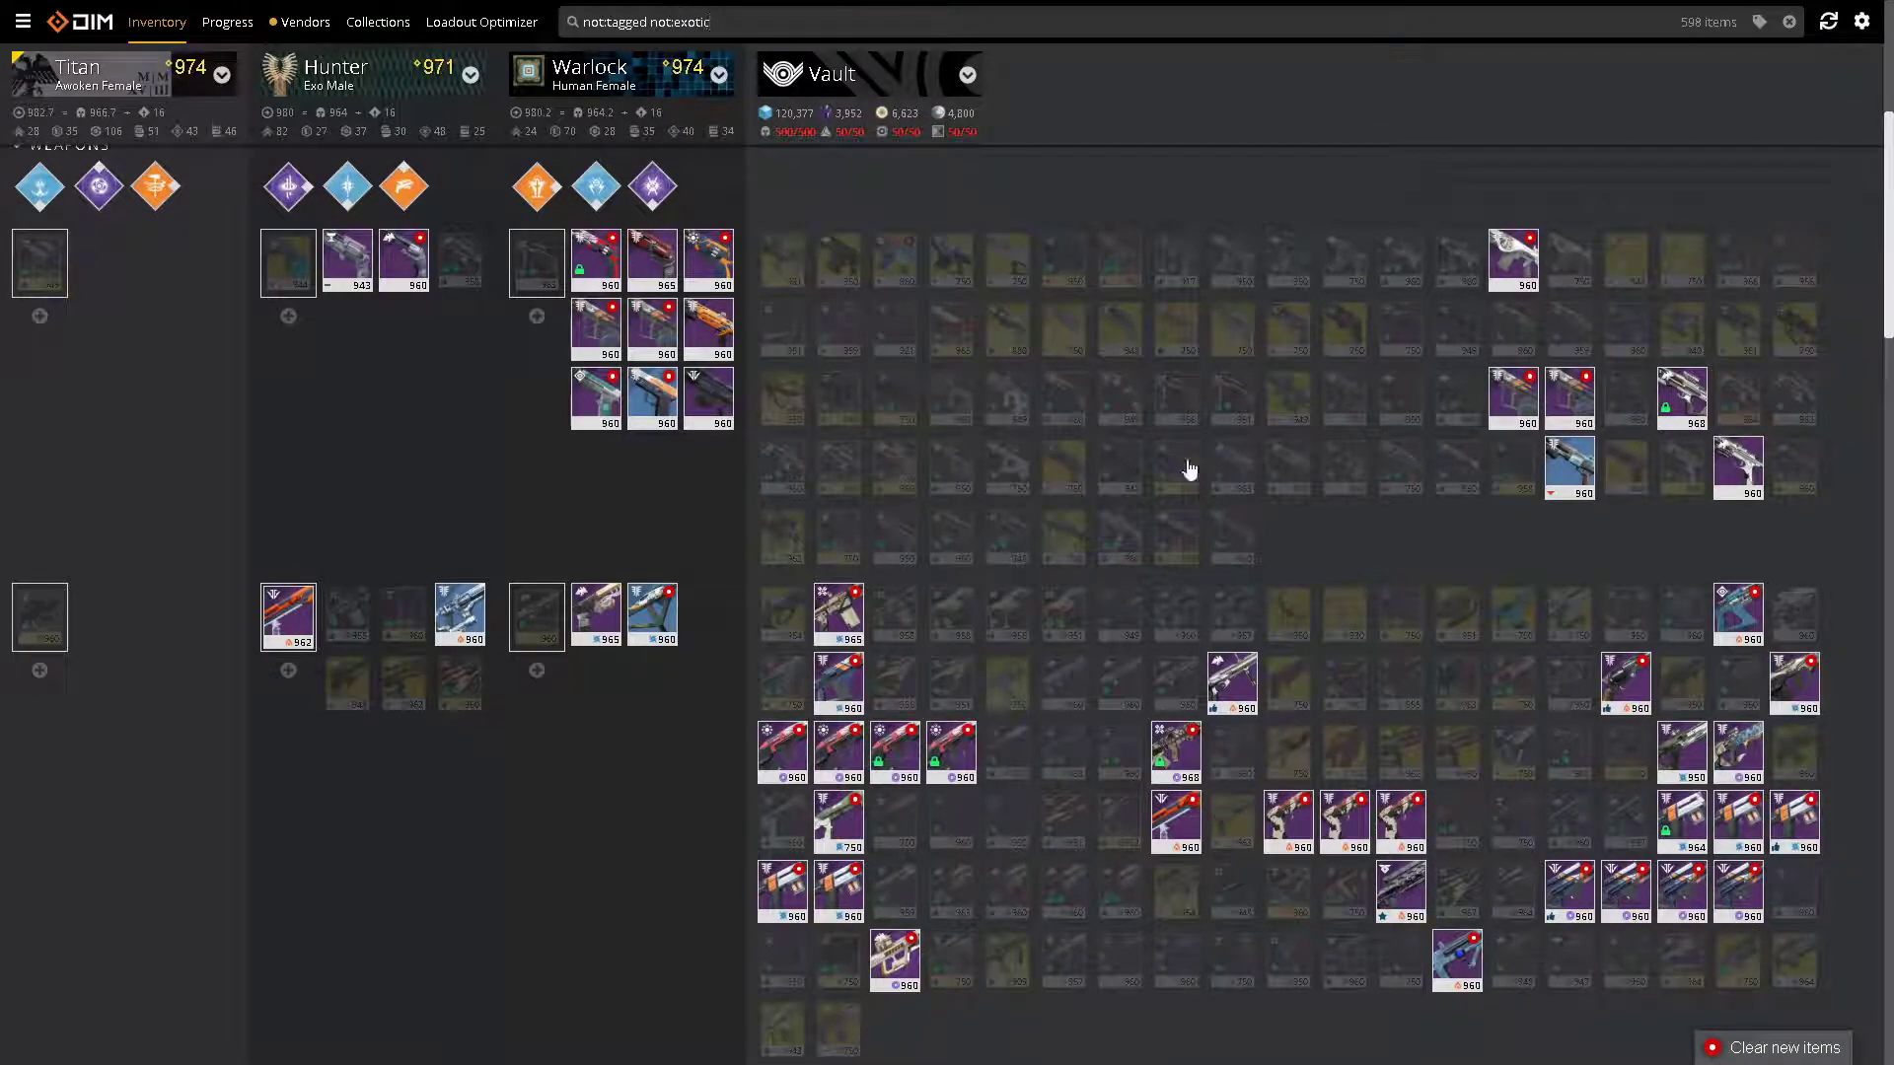
scroll(1307, 520, down, 1)
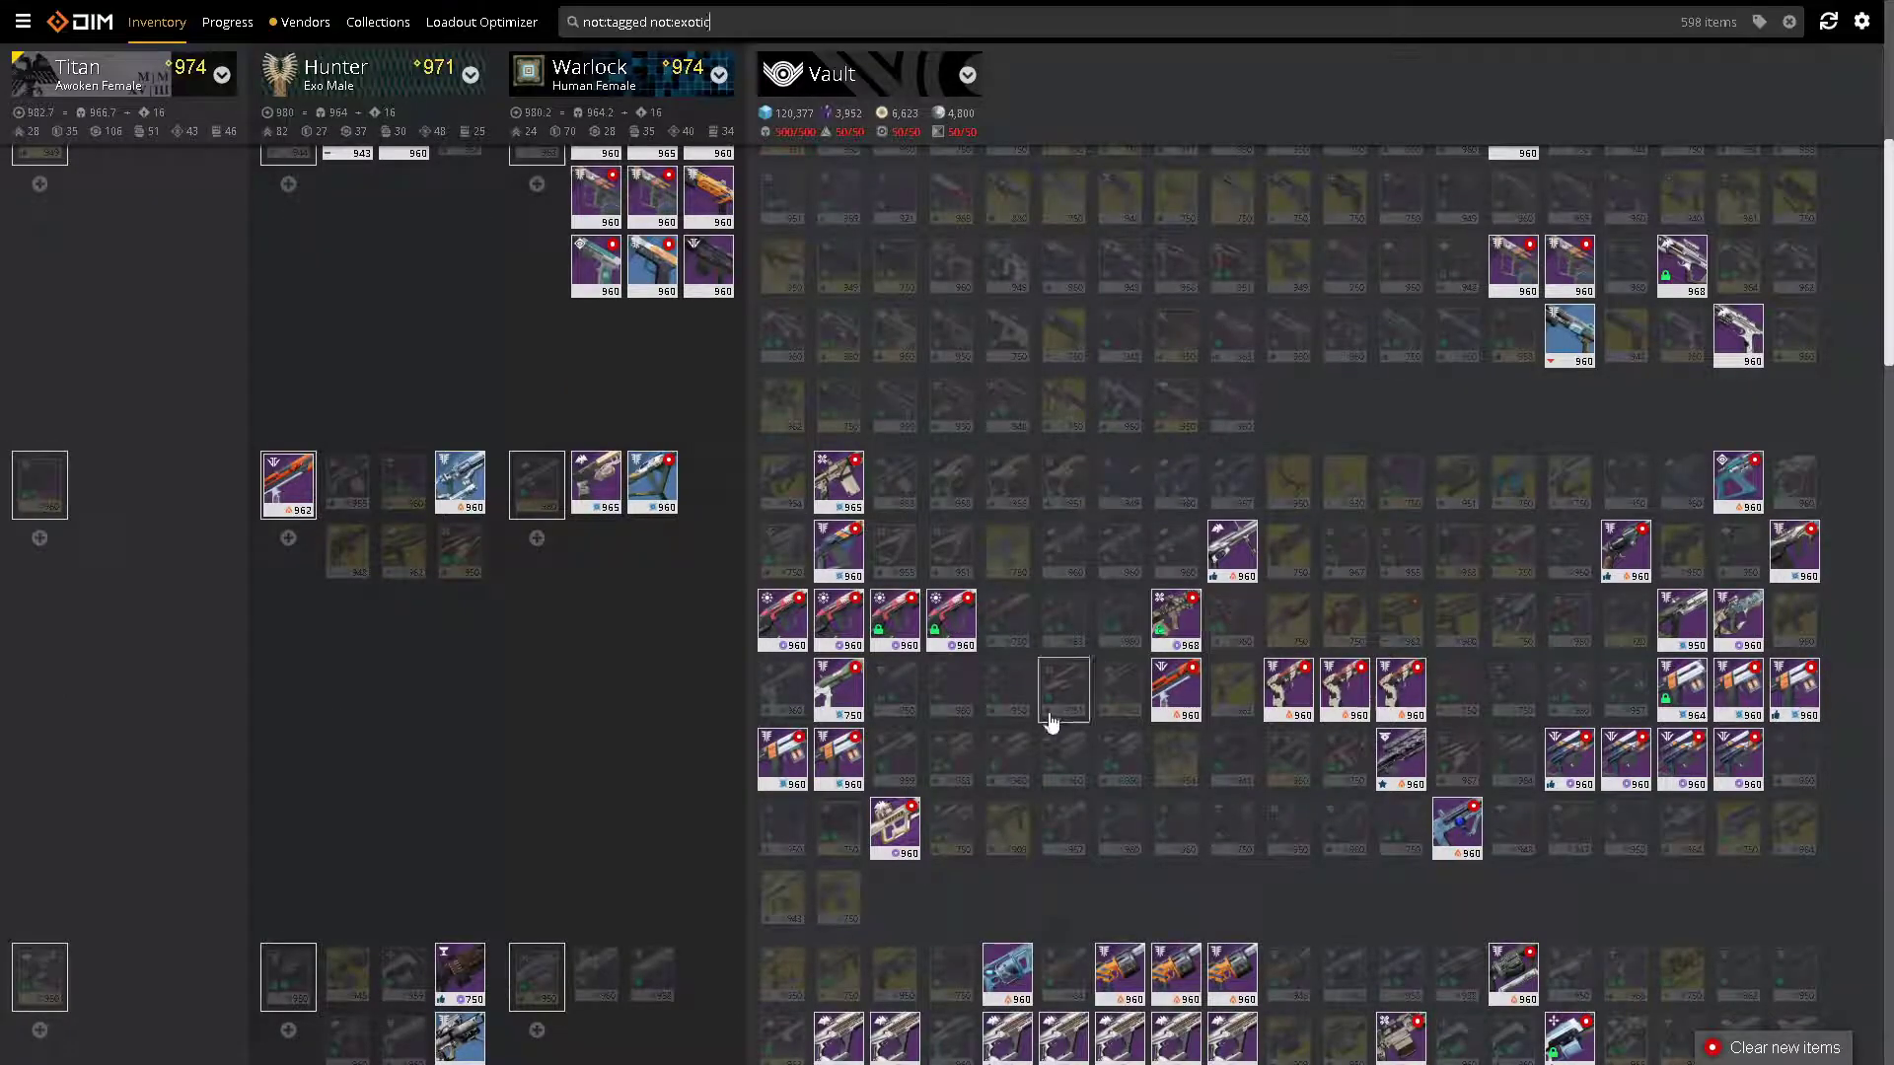
scroll(947, 770, down, 2)
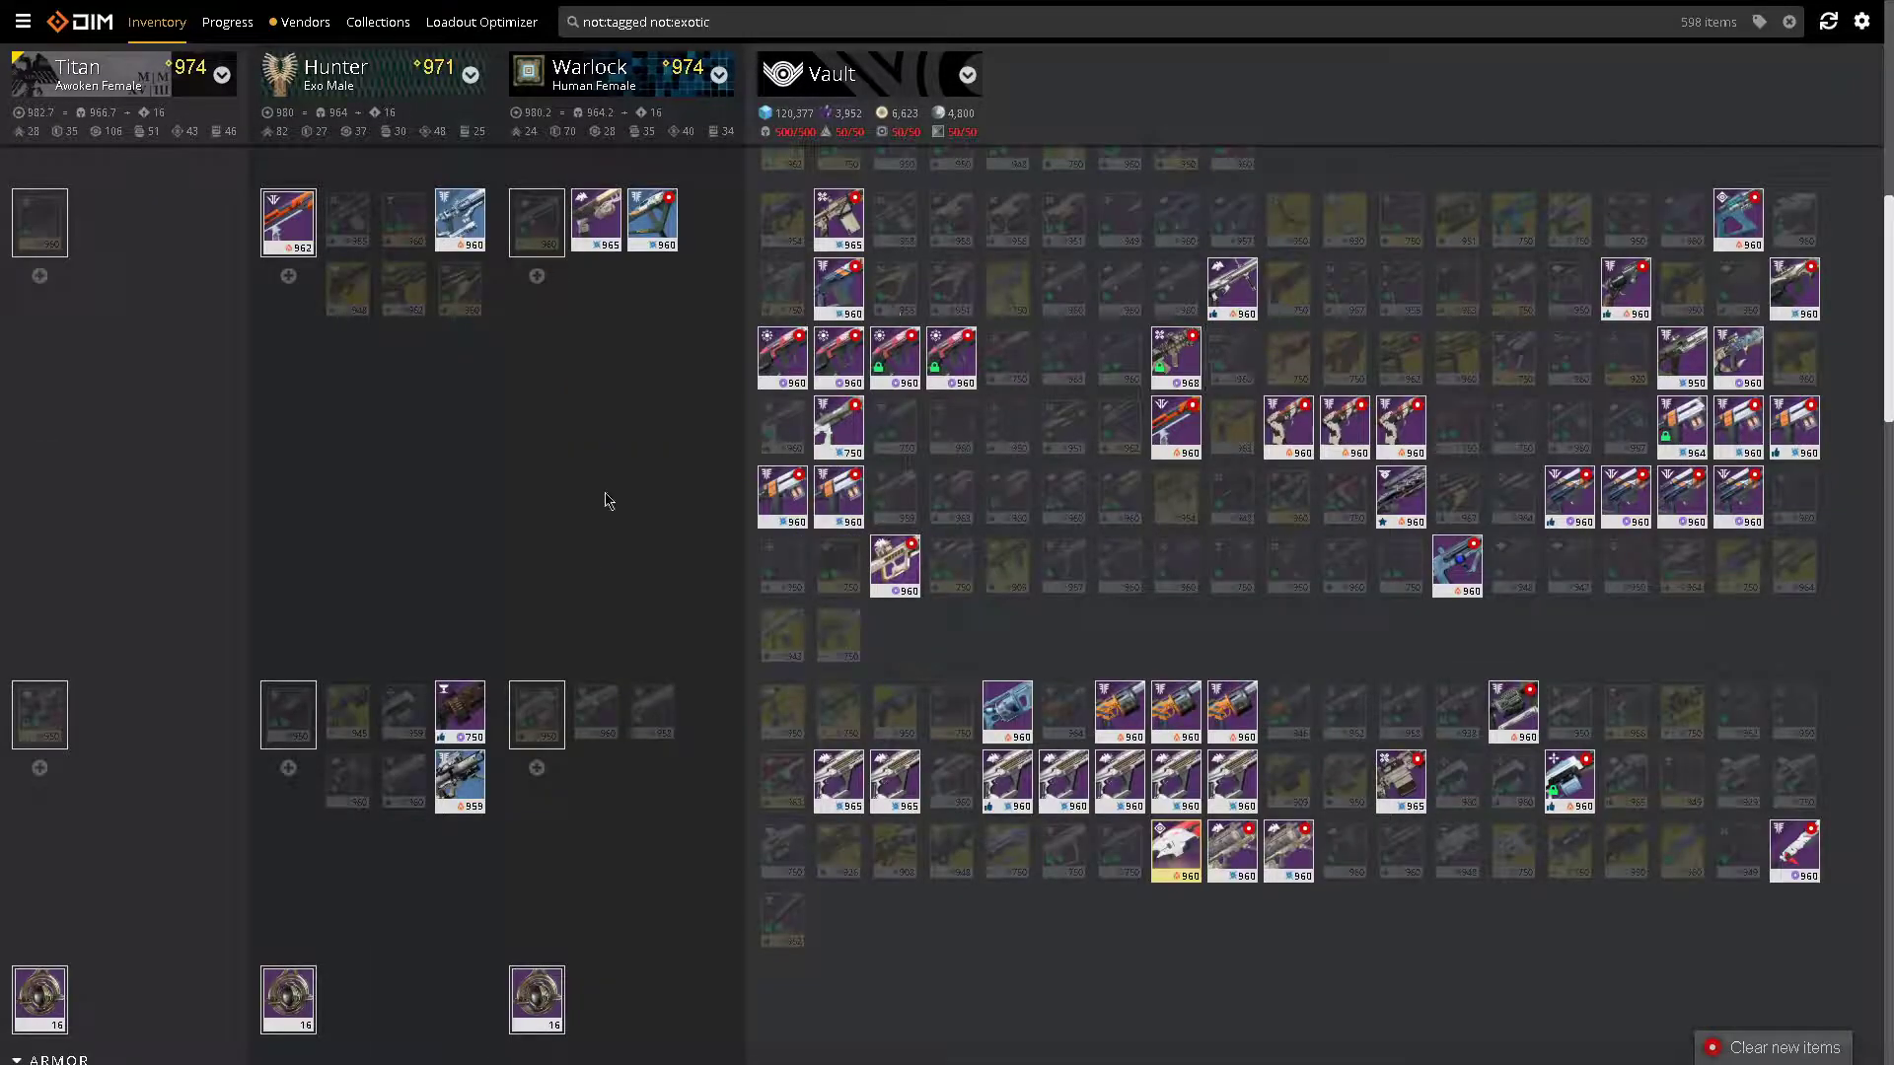
scroll(608, 502, down, 4)
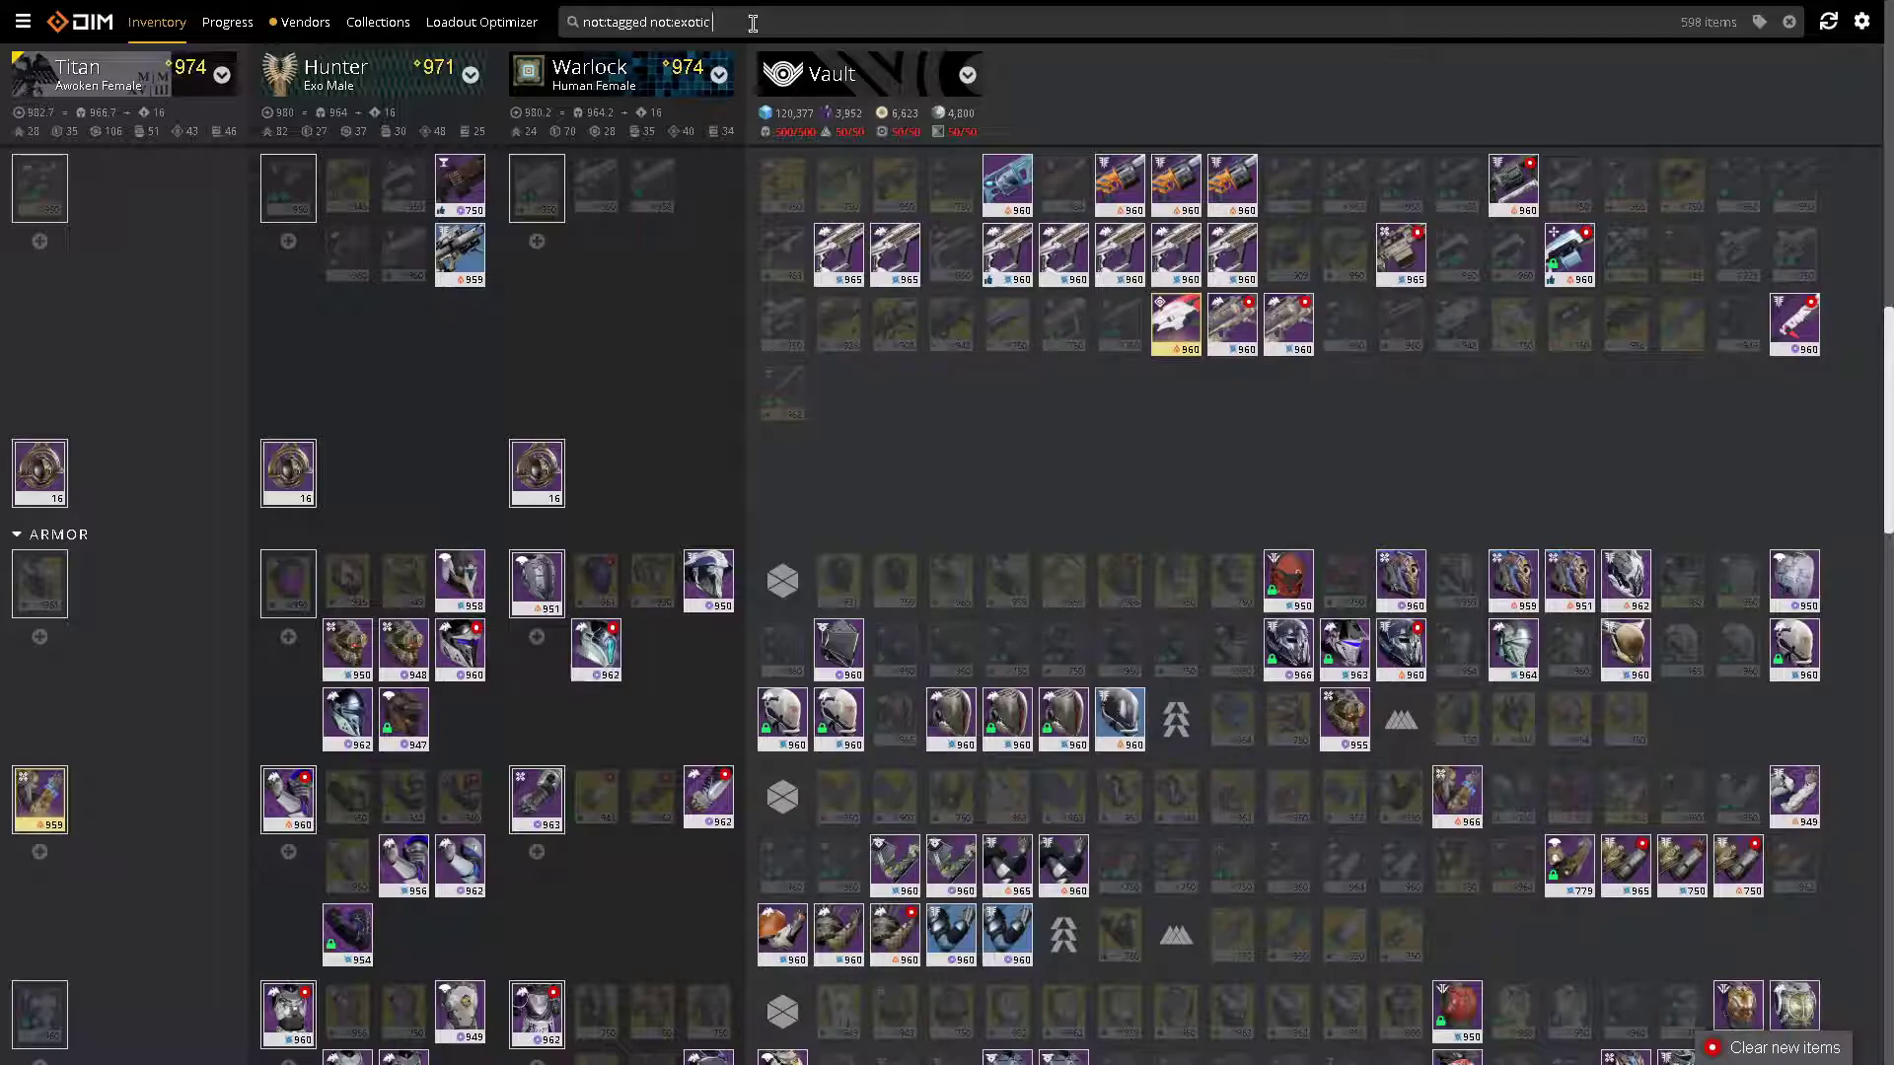
- Add not:armor to the search so that armor is excluded from the untagged, non-exotic items
click(752, 23)
text(not:a)
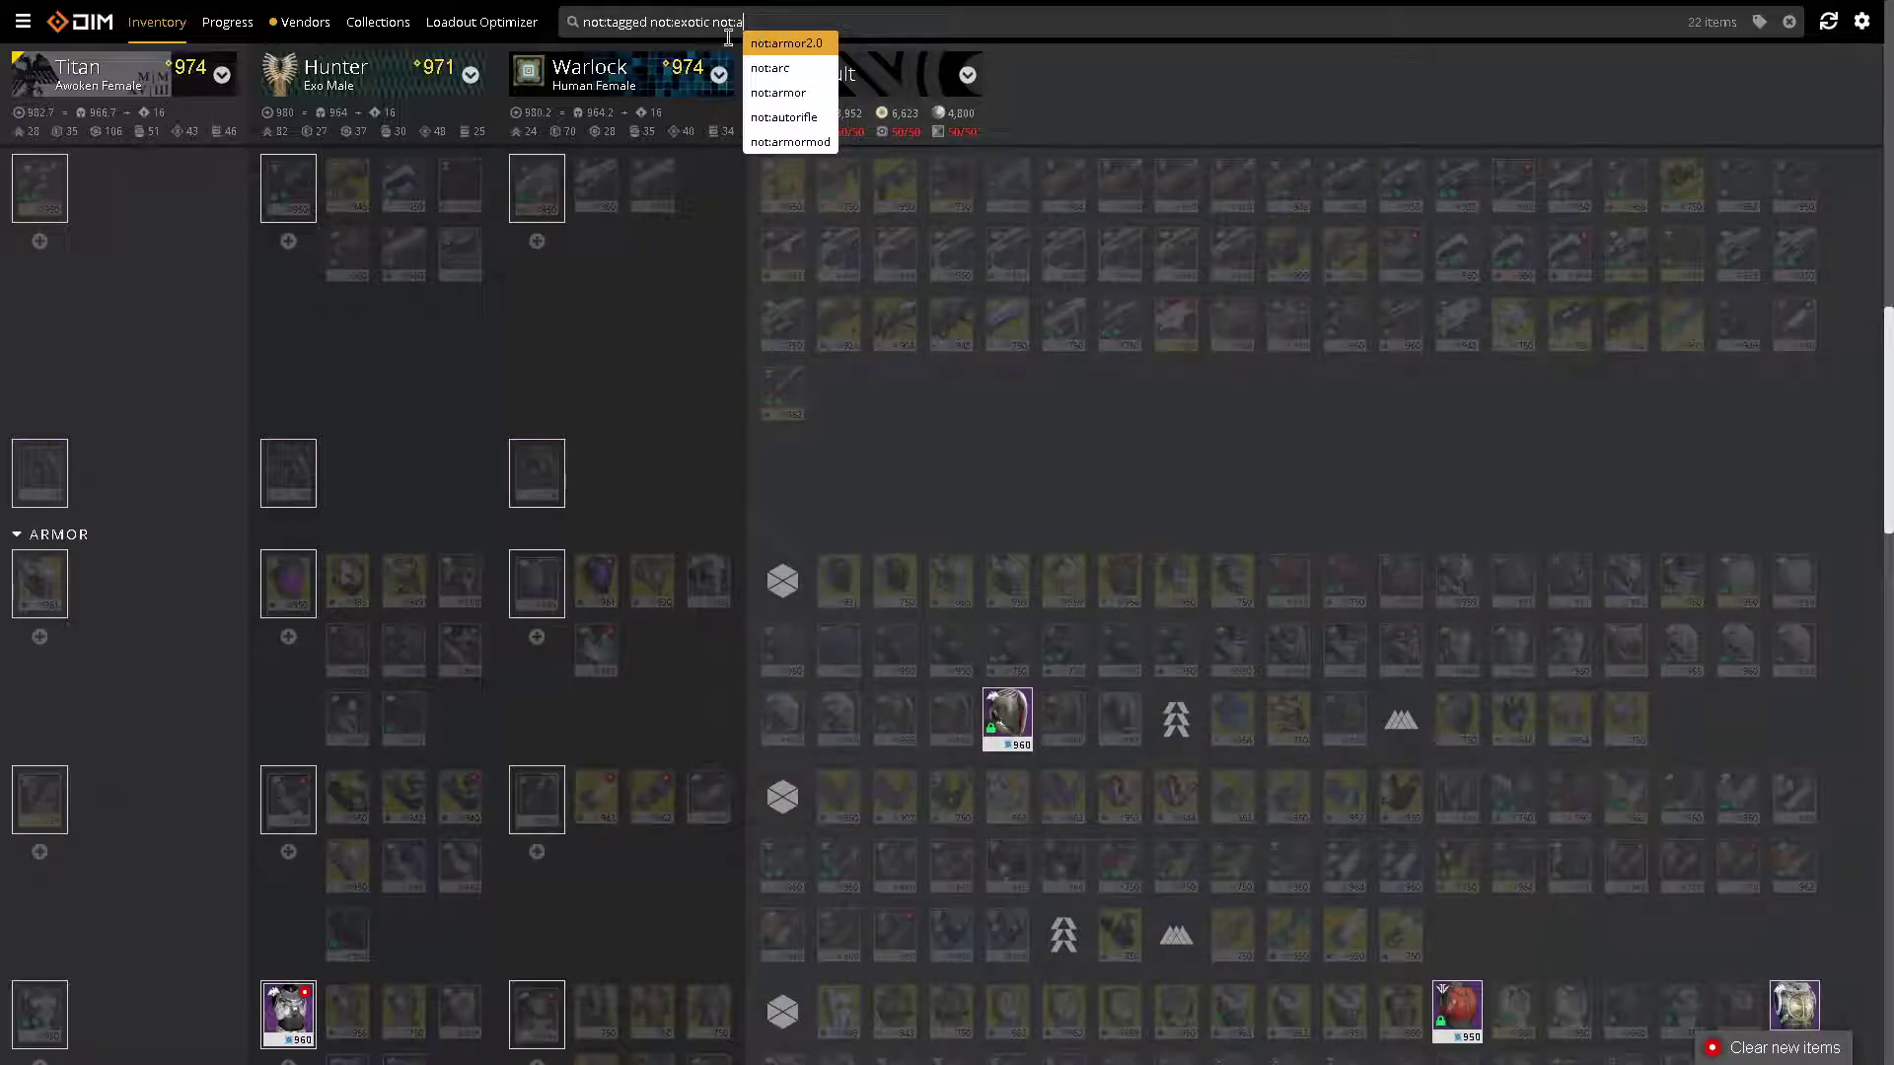
text(rmou)
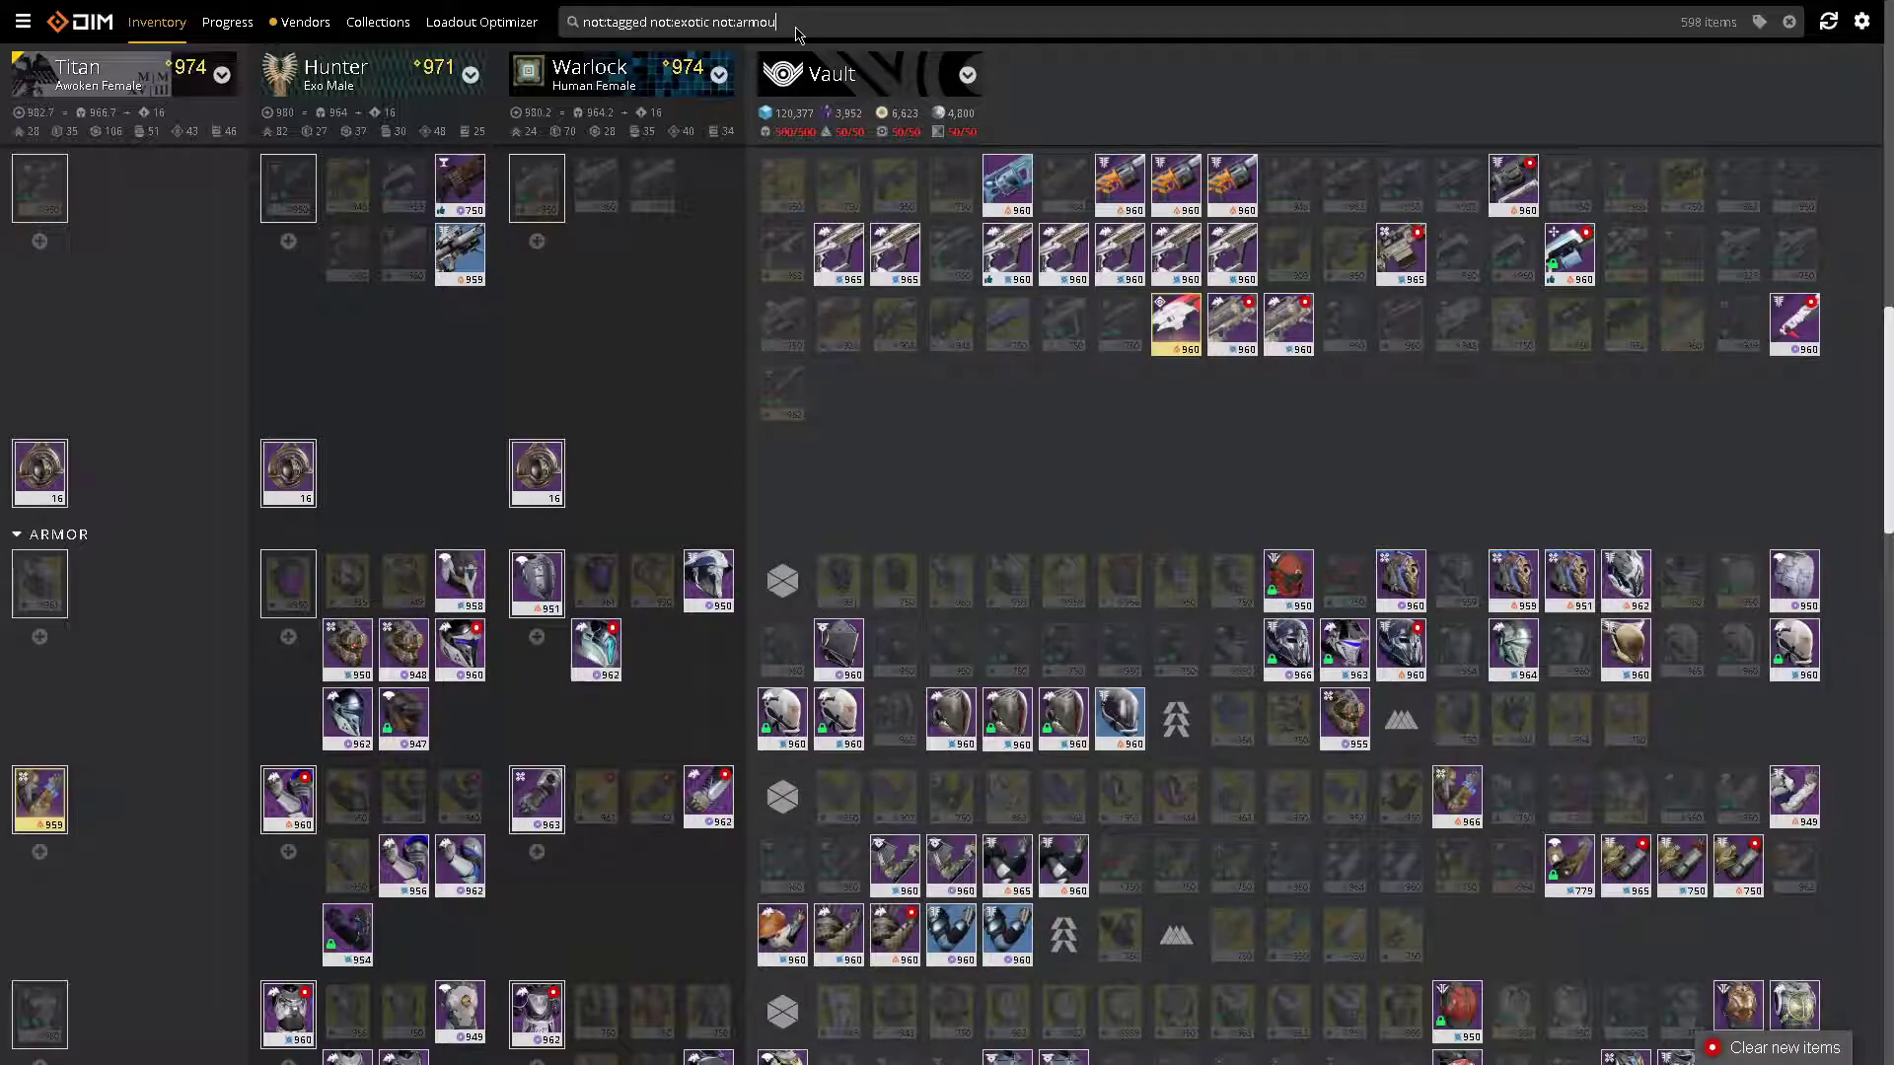
key(BackSpace)
text(r)
scroll(1046, 370, up, 10)
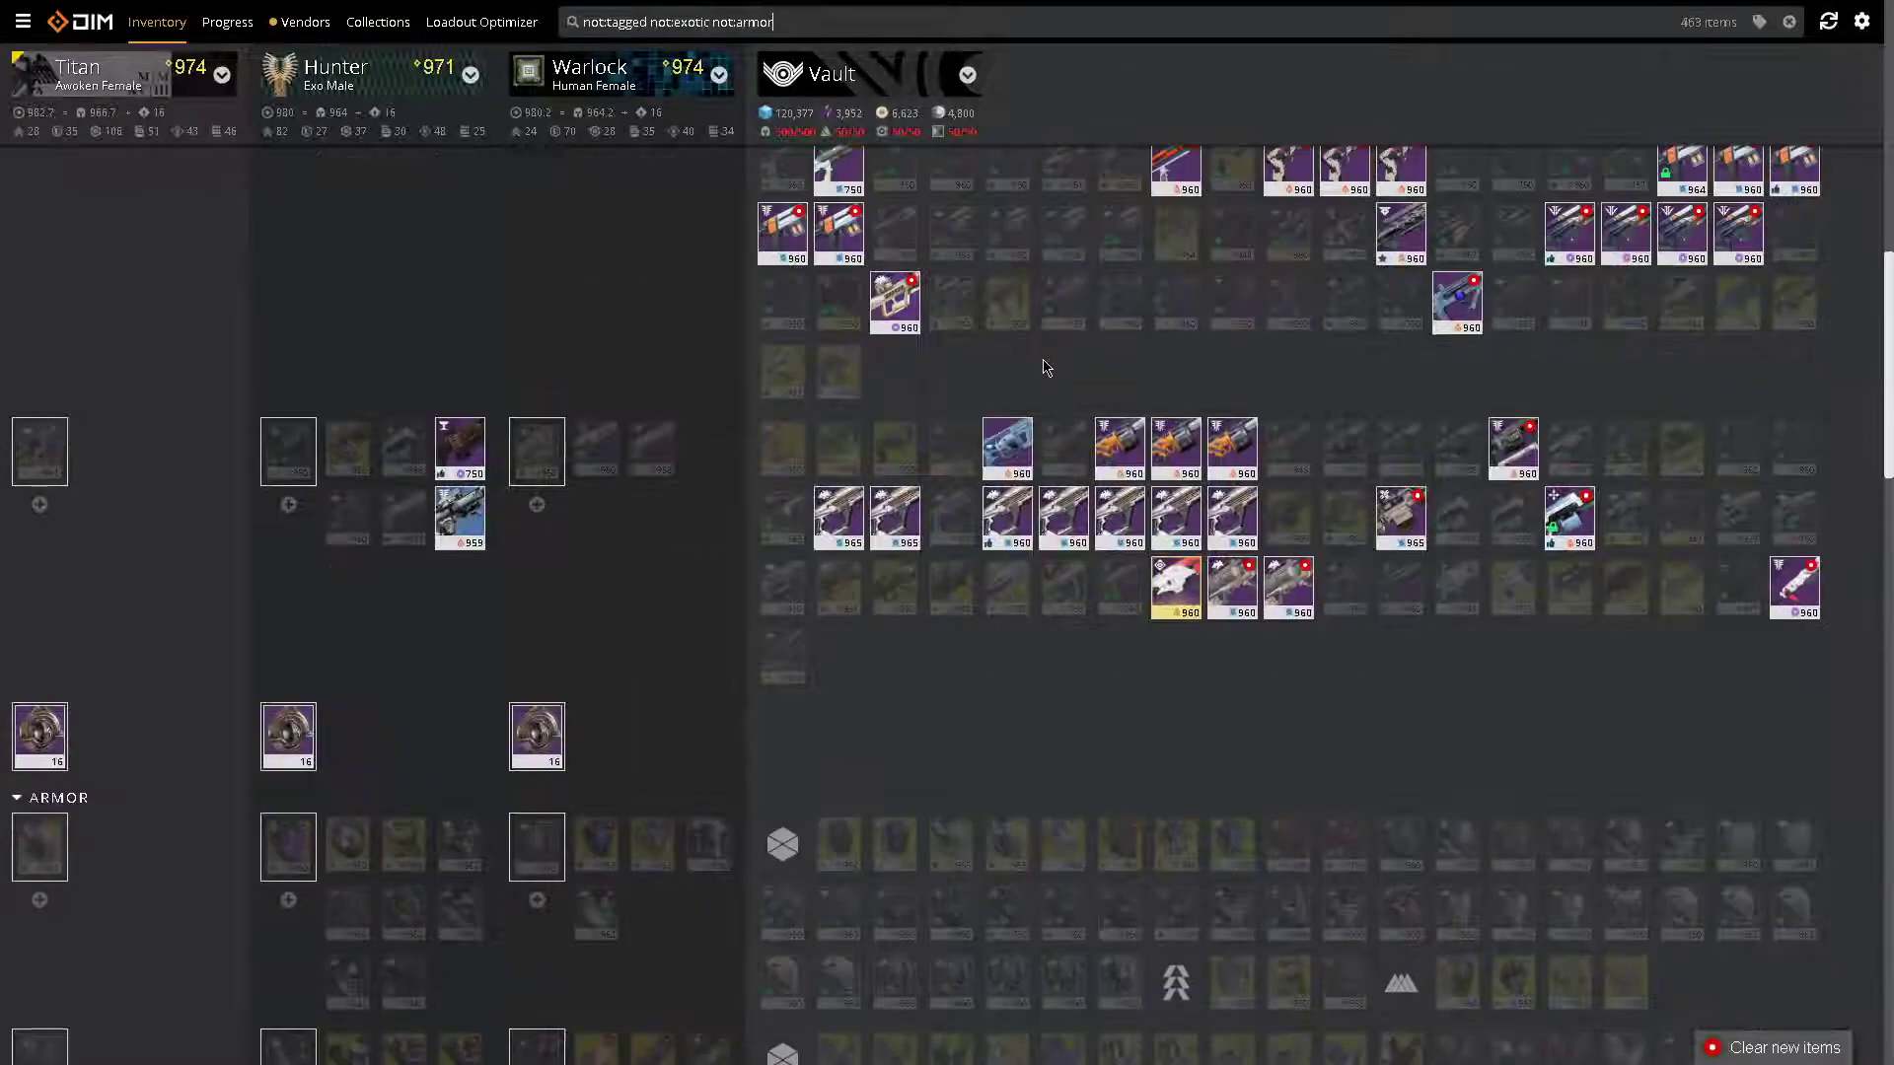
scroll(1049, 374, down, 4)
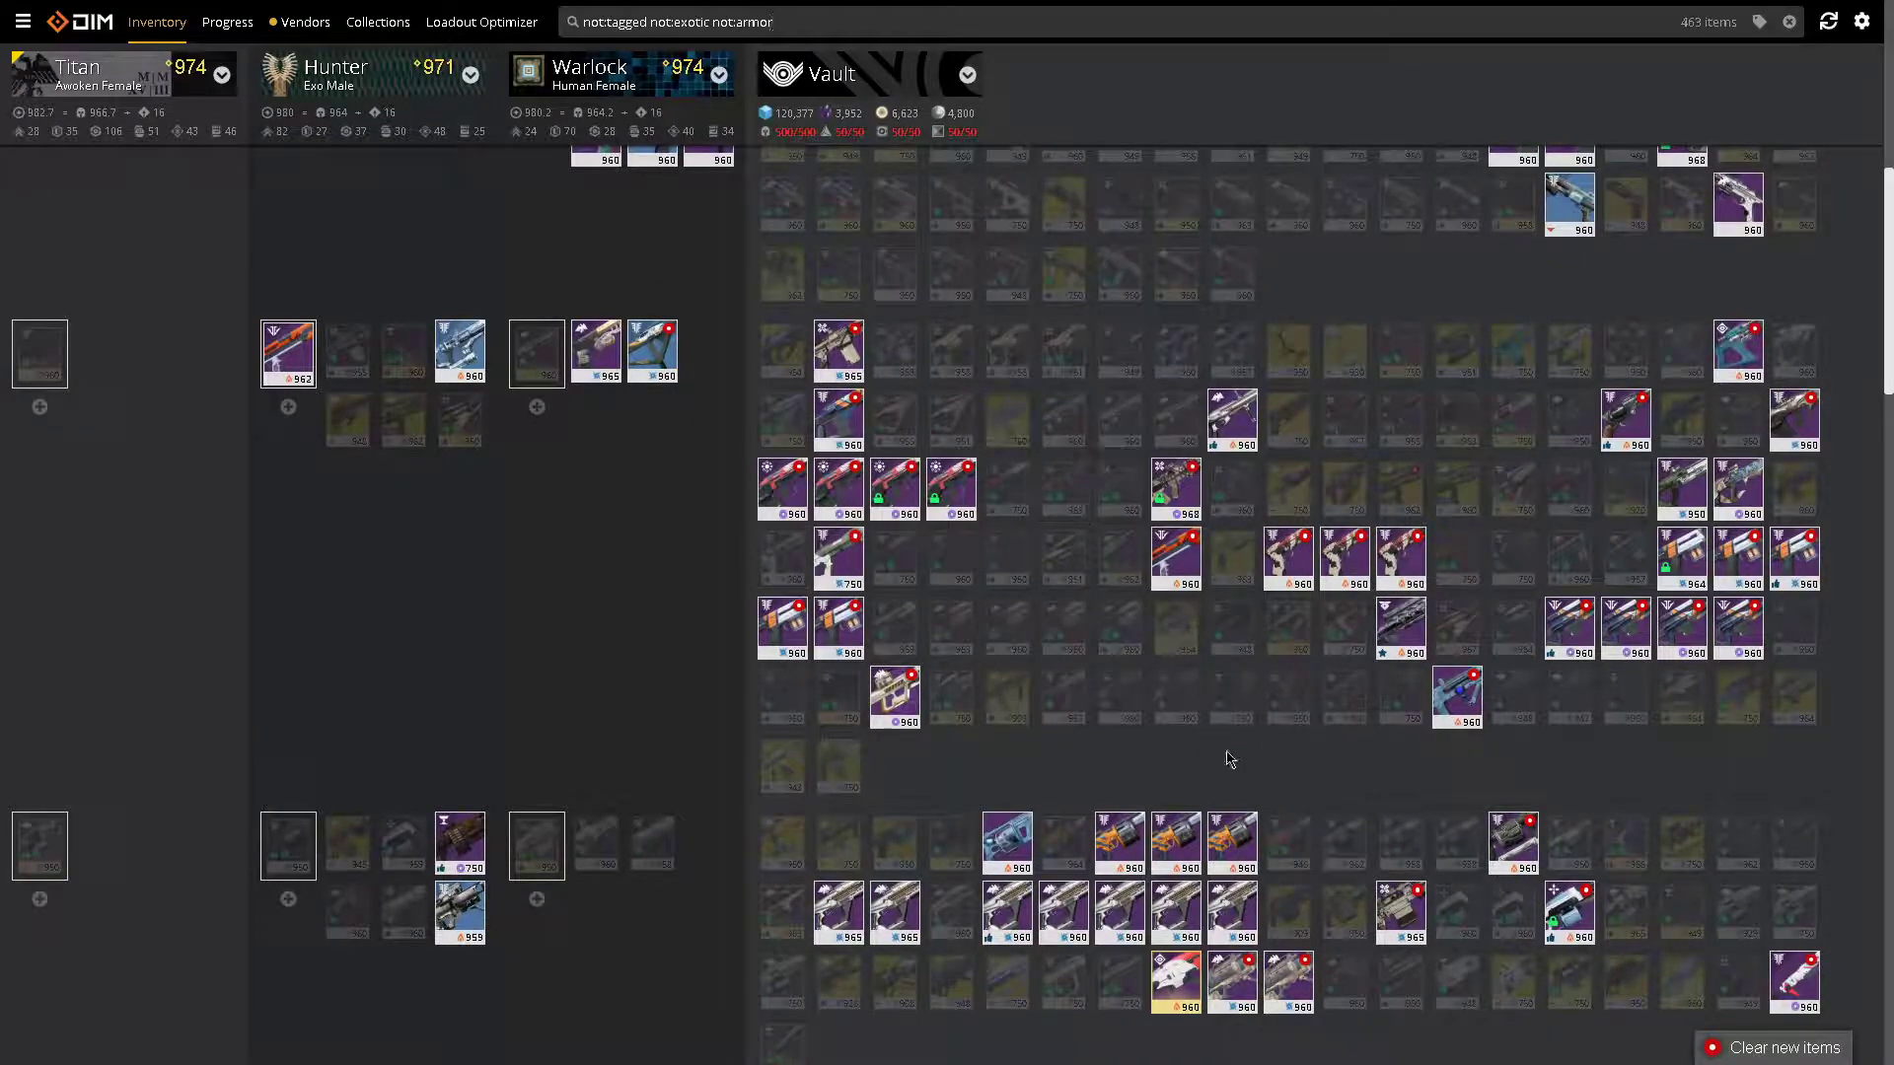
- Inspect the first two untagged Last Perdition pulse rifles in the vault and compare all copies side by side
click(789, 503)
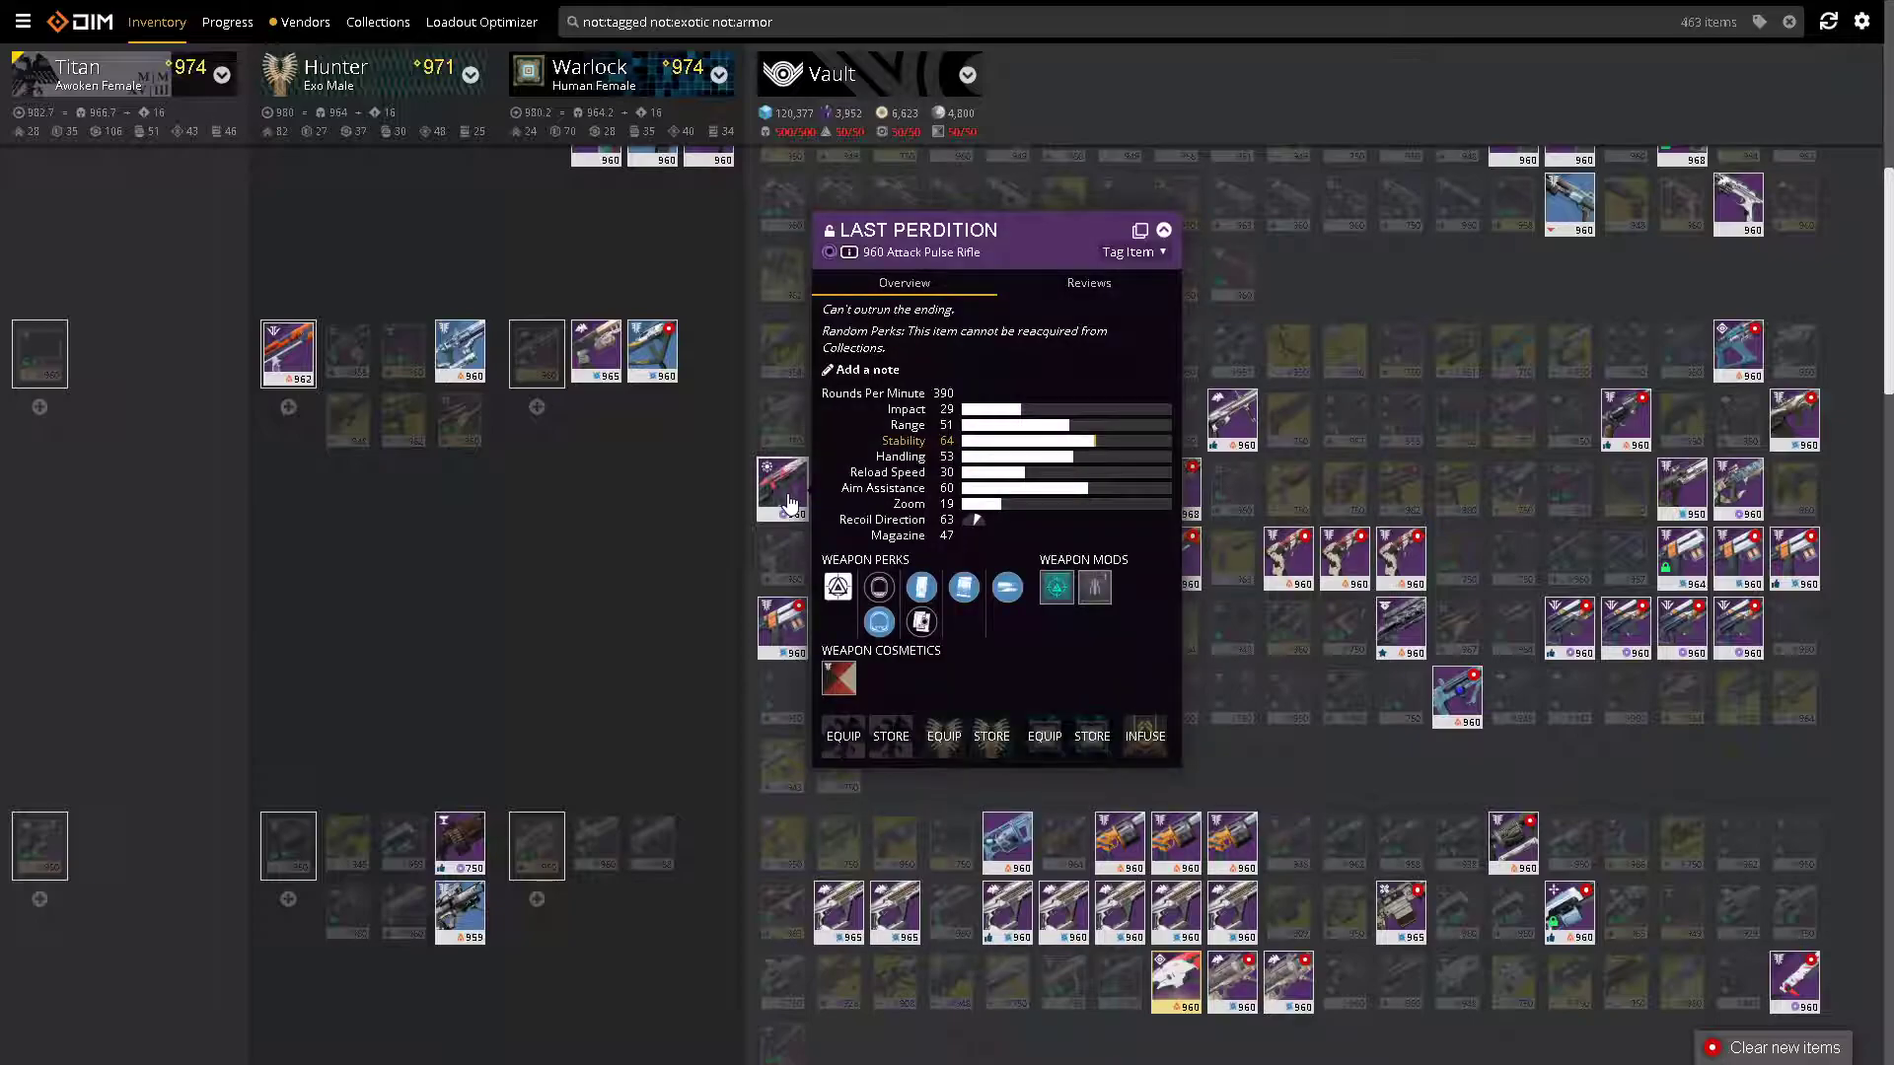
click(731, 507)
click(848, 493)
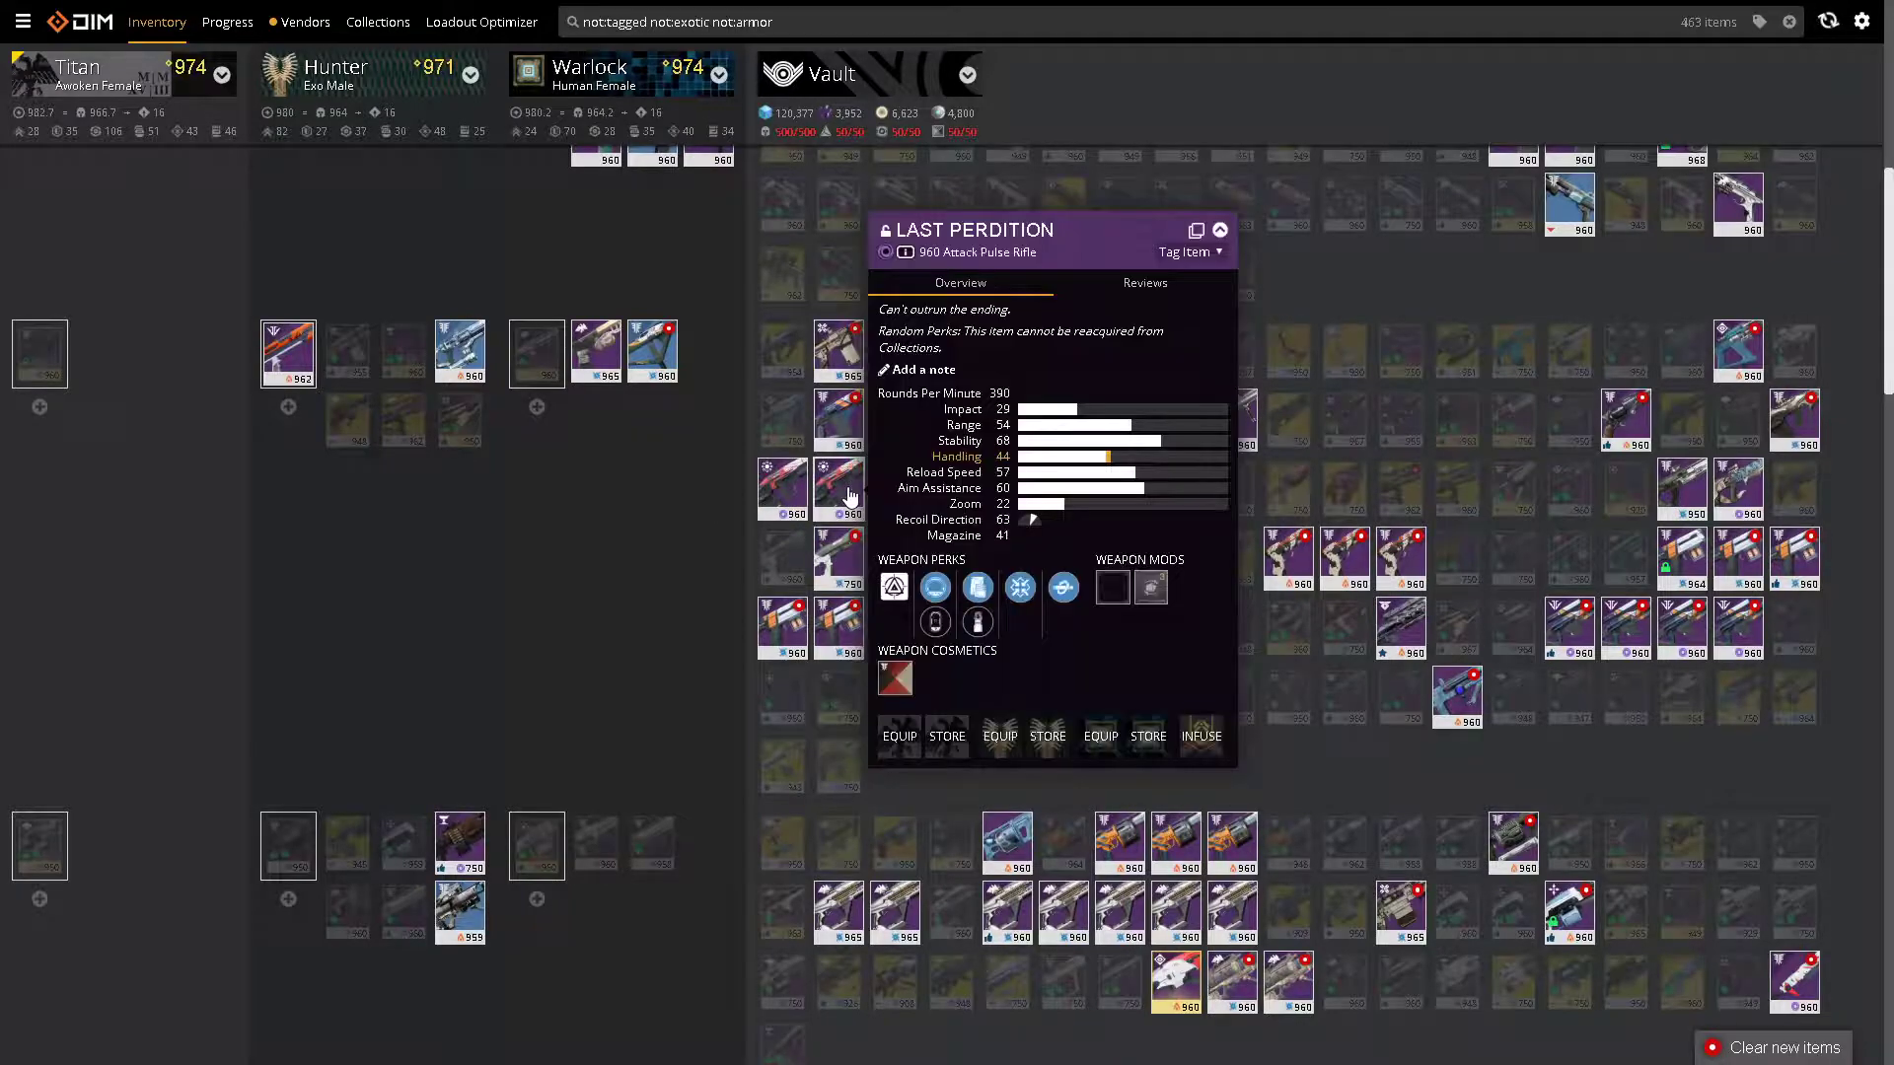
click(785, 488)
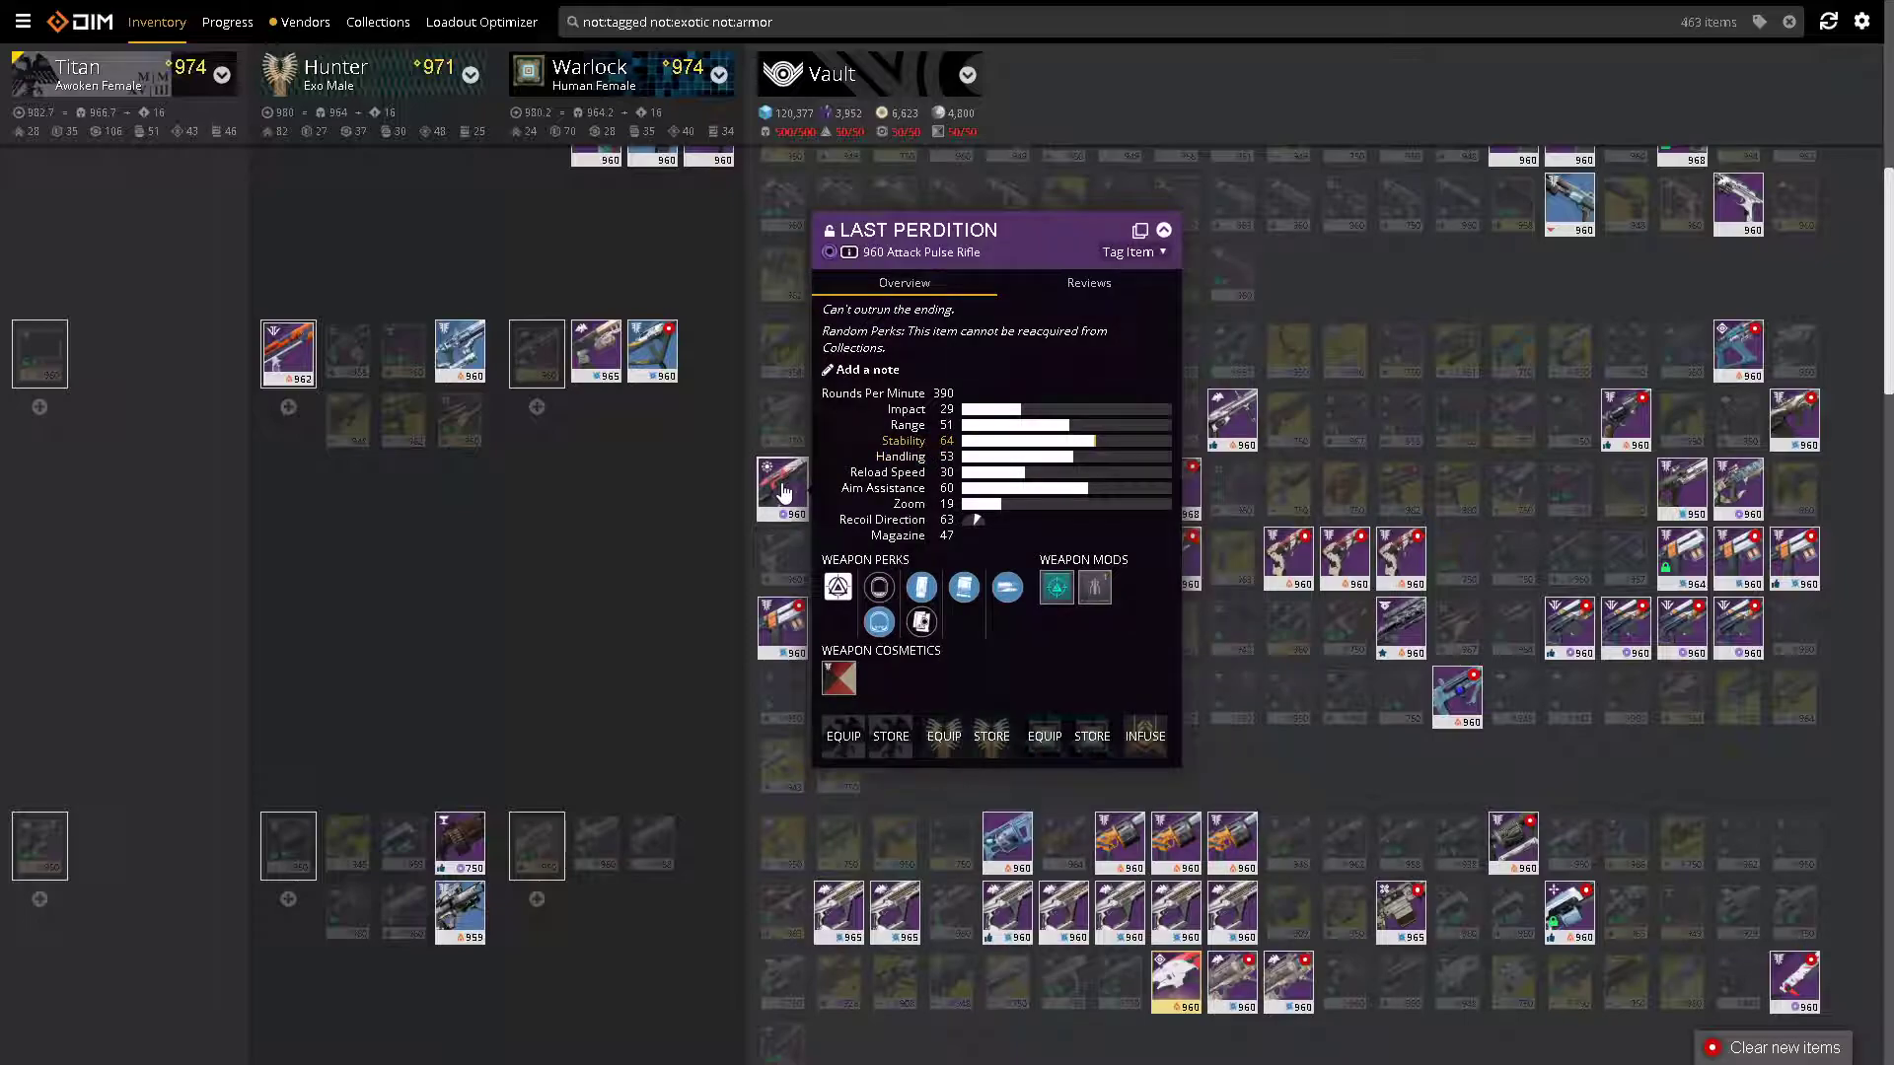
click(1140, 233)
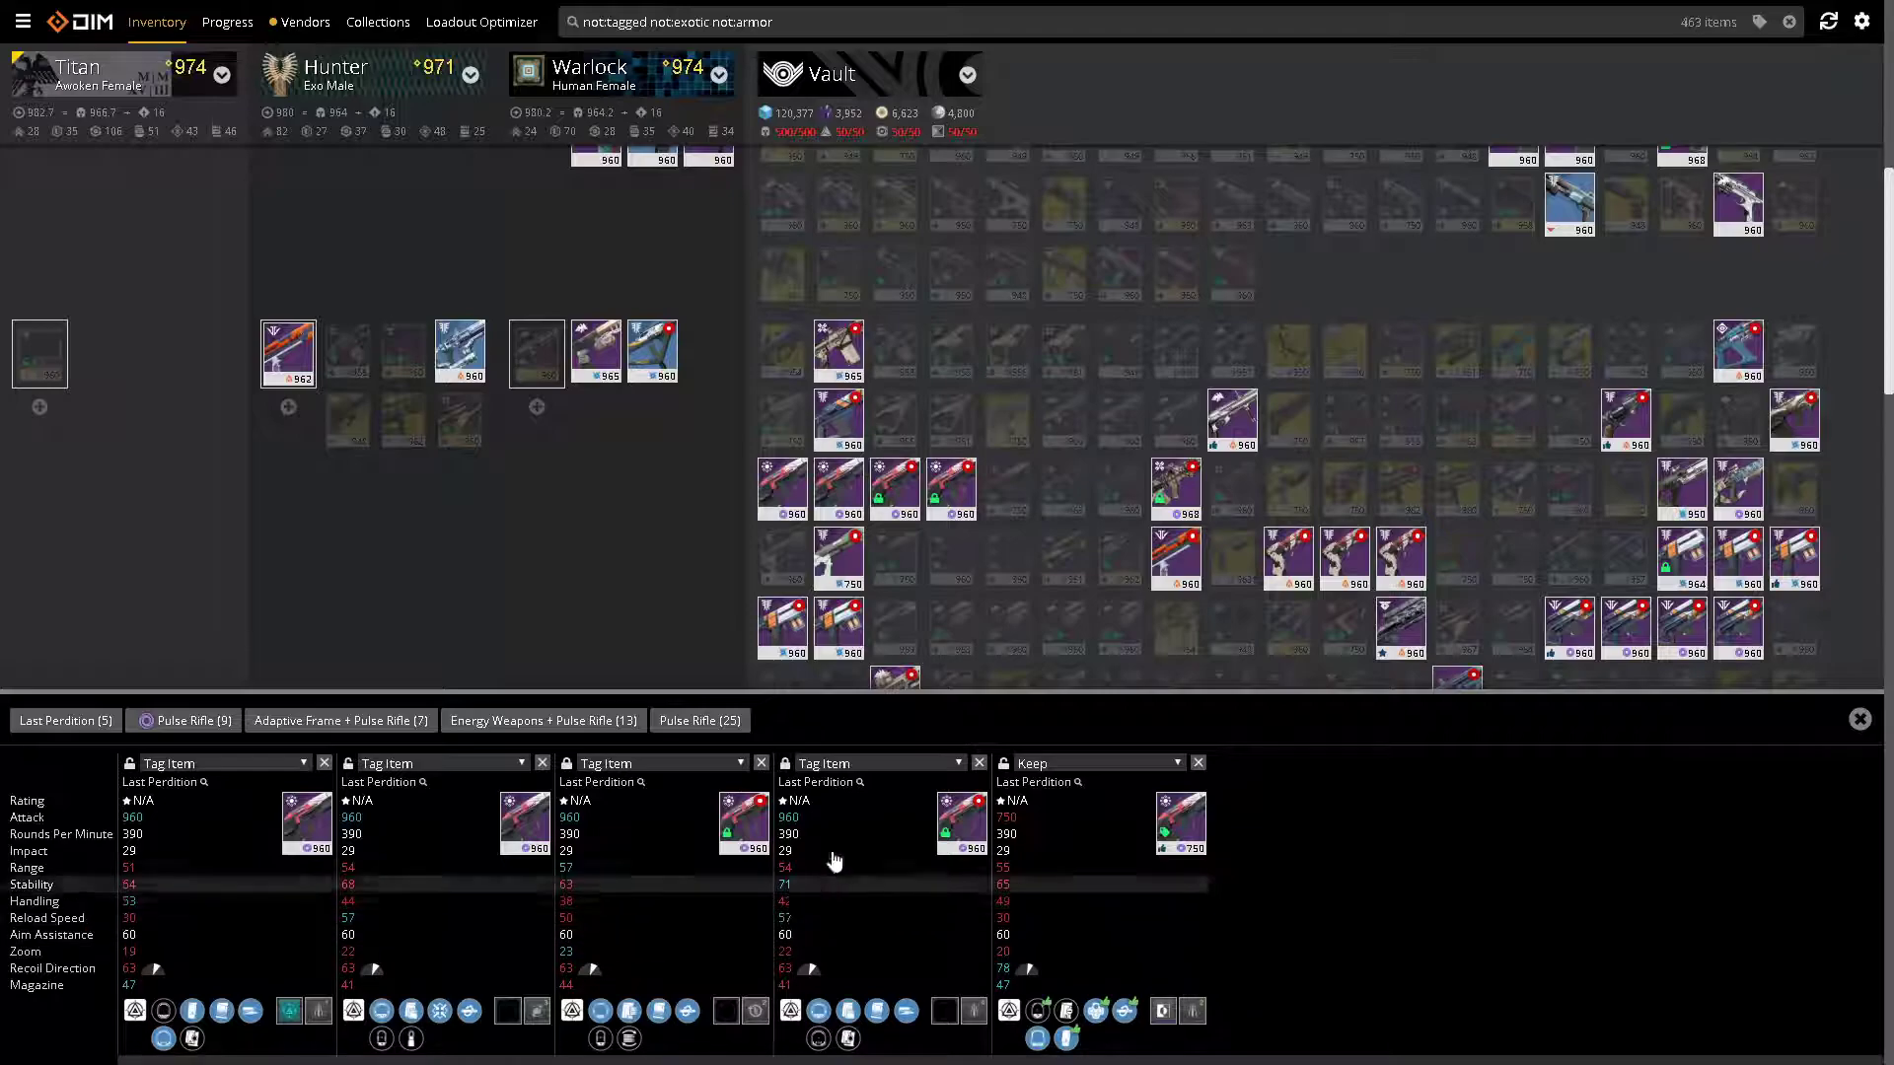
- Tag all four untagged Last Perdition copies in the comparison, marking the first, second and fourth as Junk
click(877, 764)
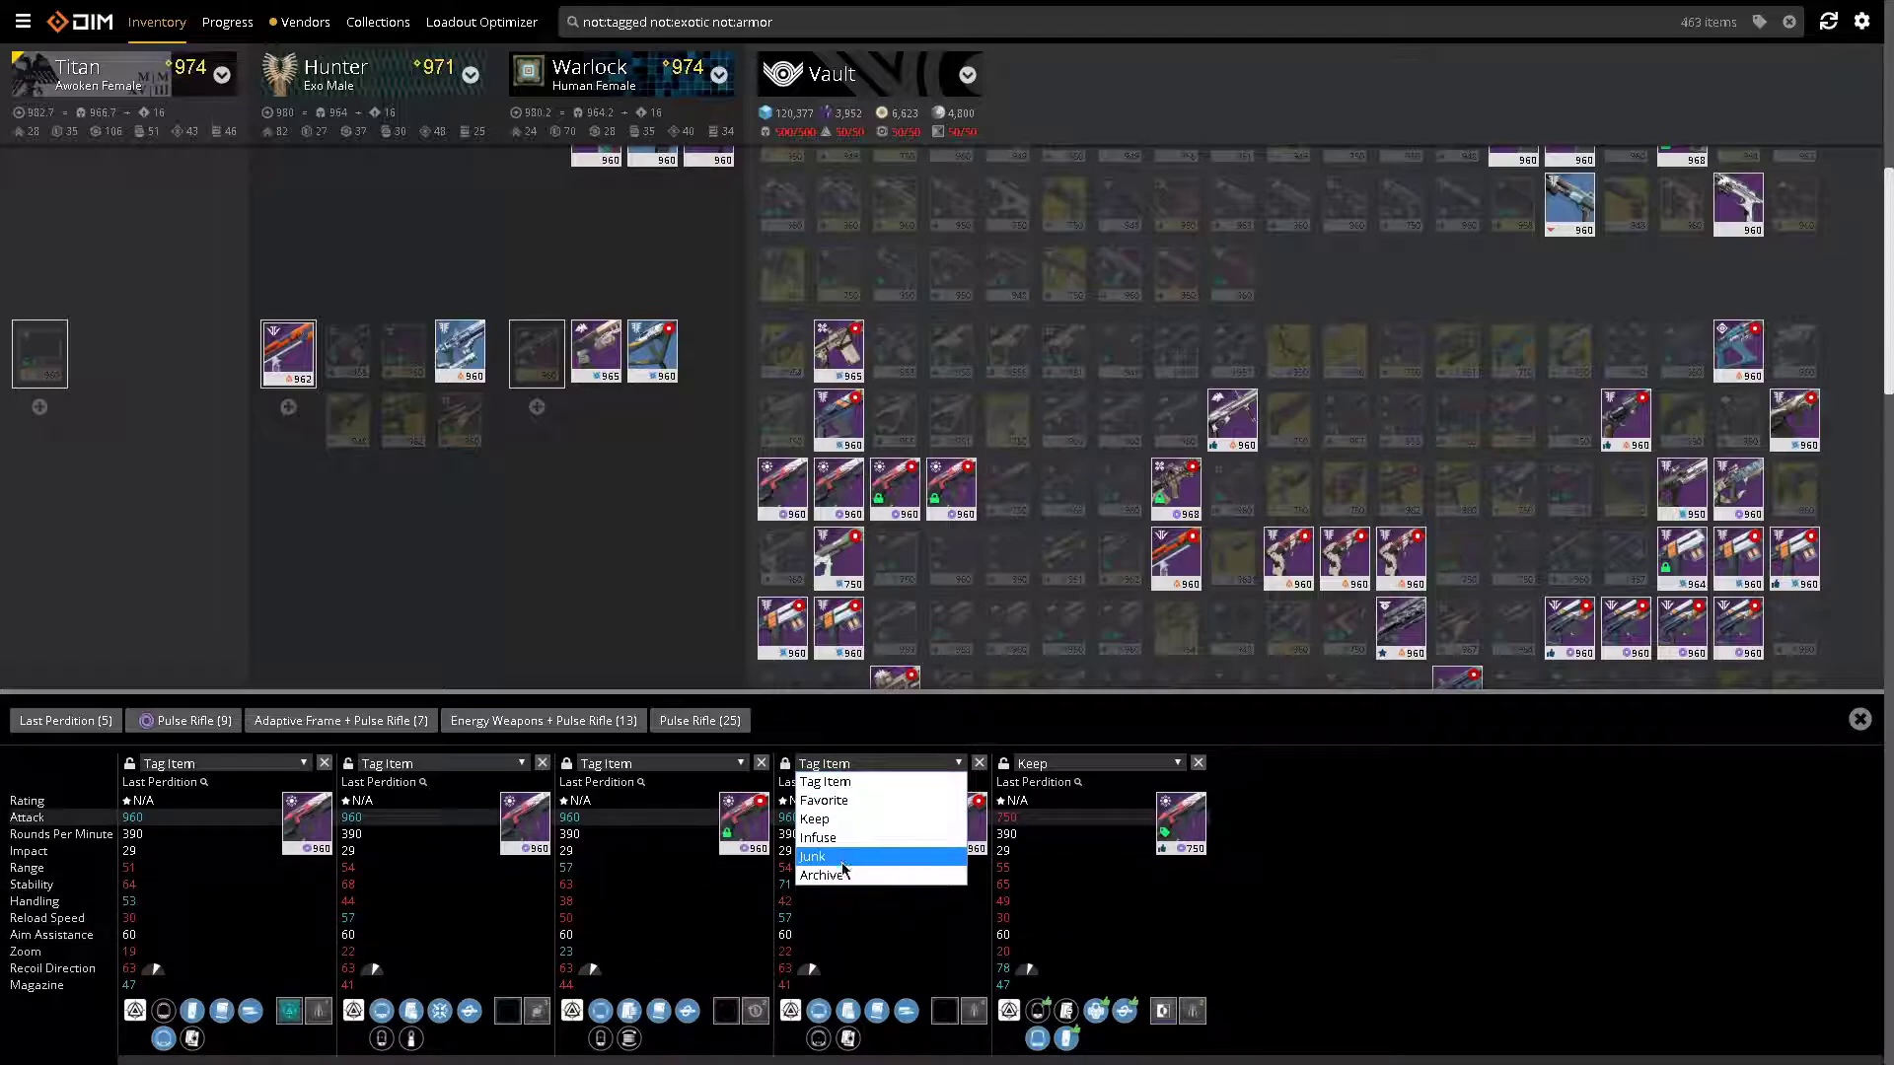
click(813, 858)
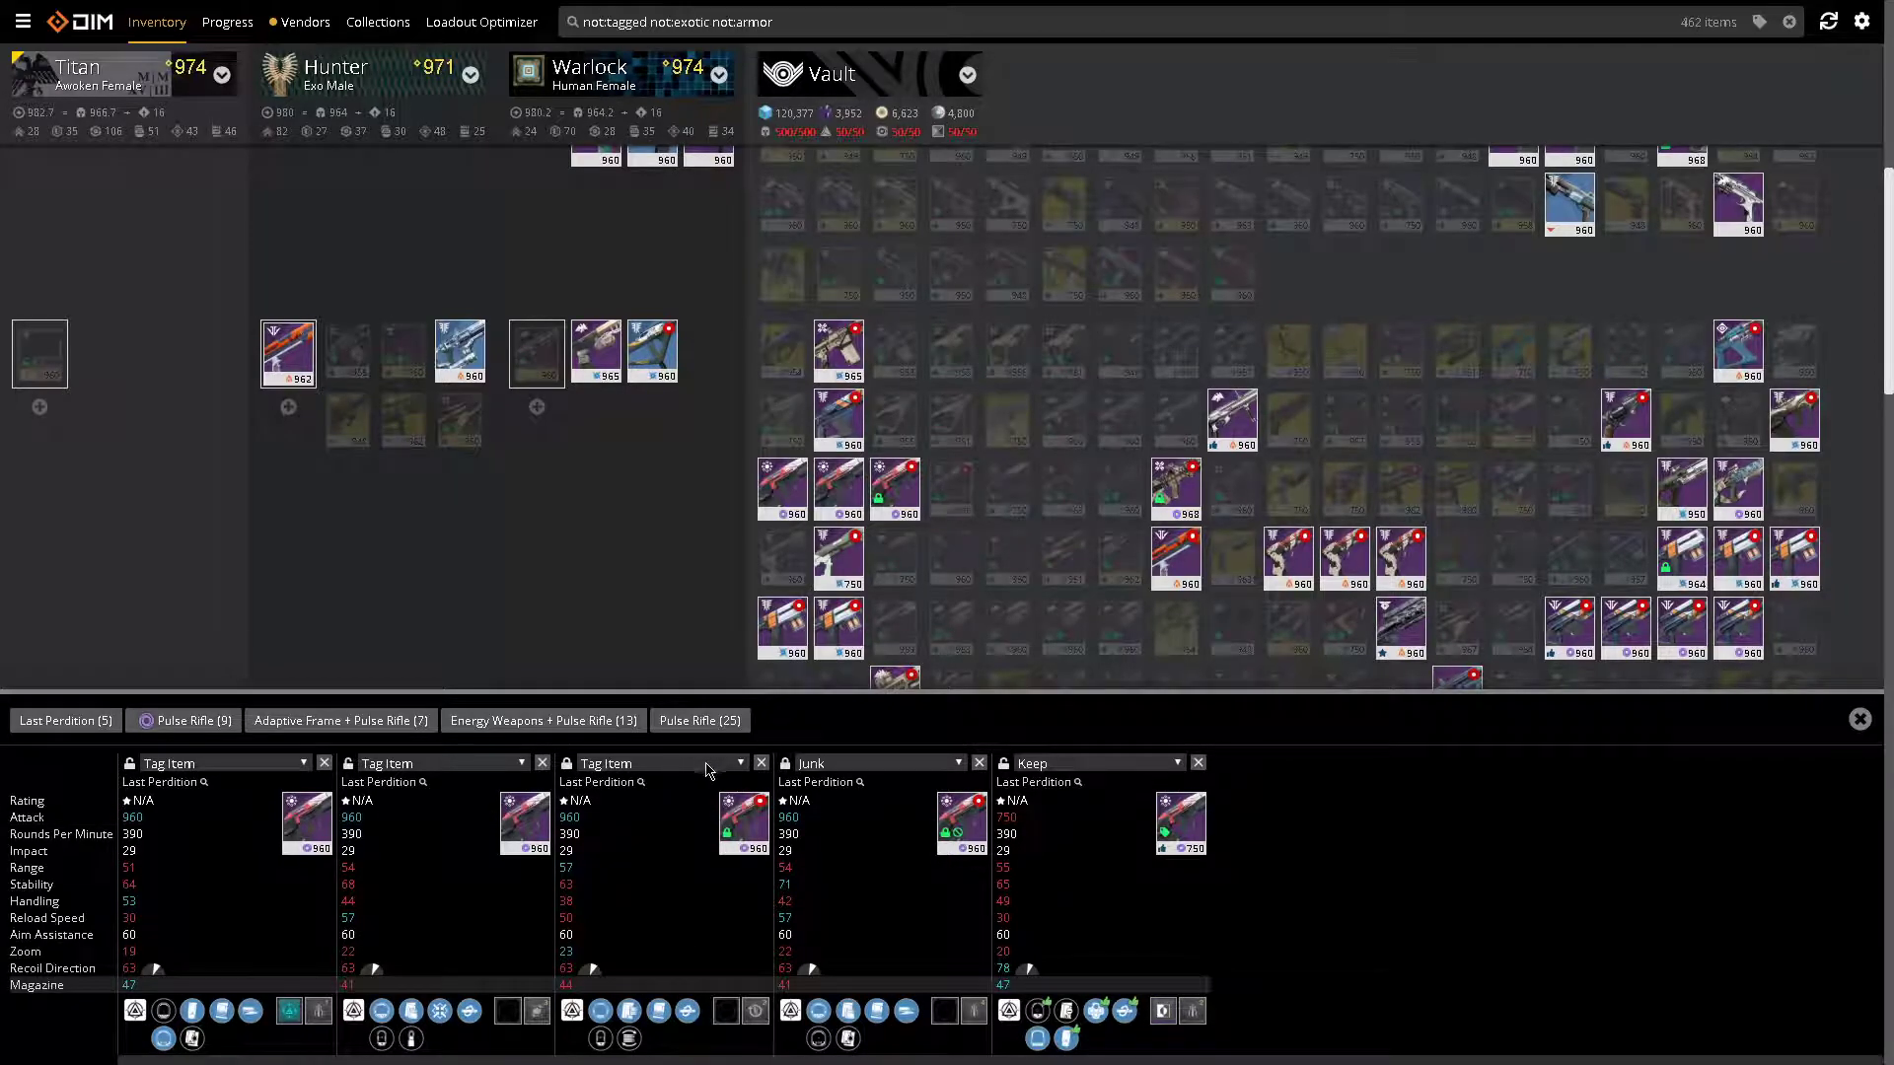
click(613, 765)
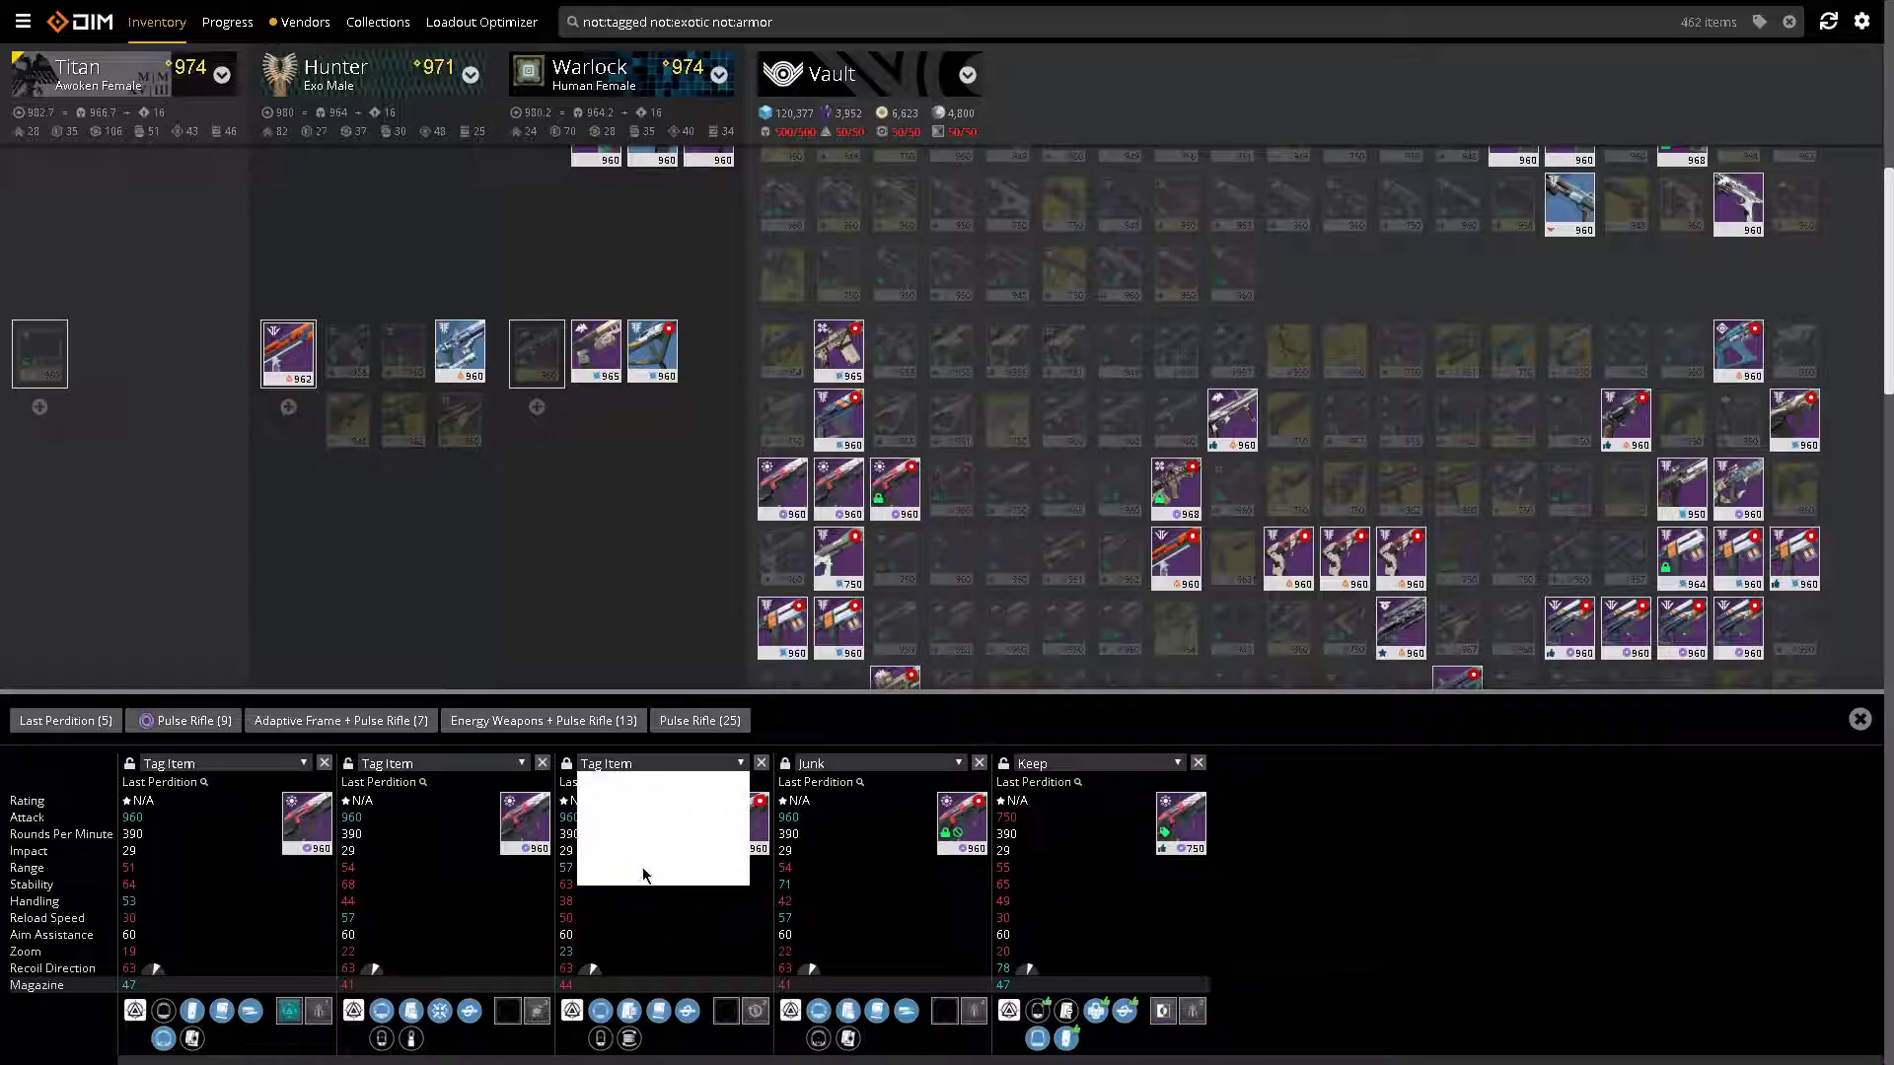
click(944, 54)
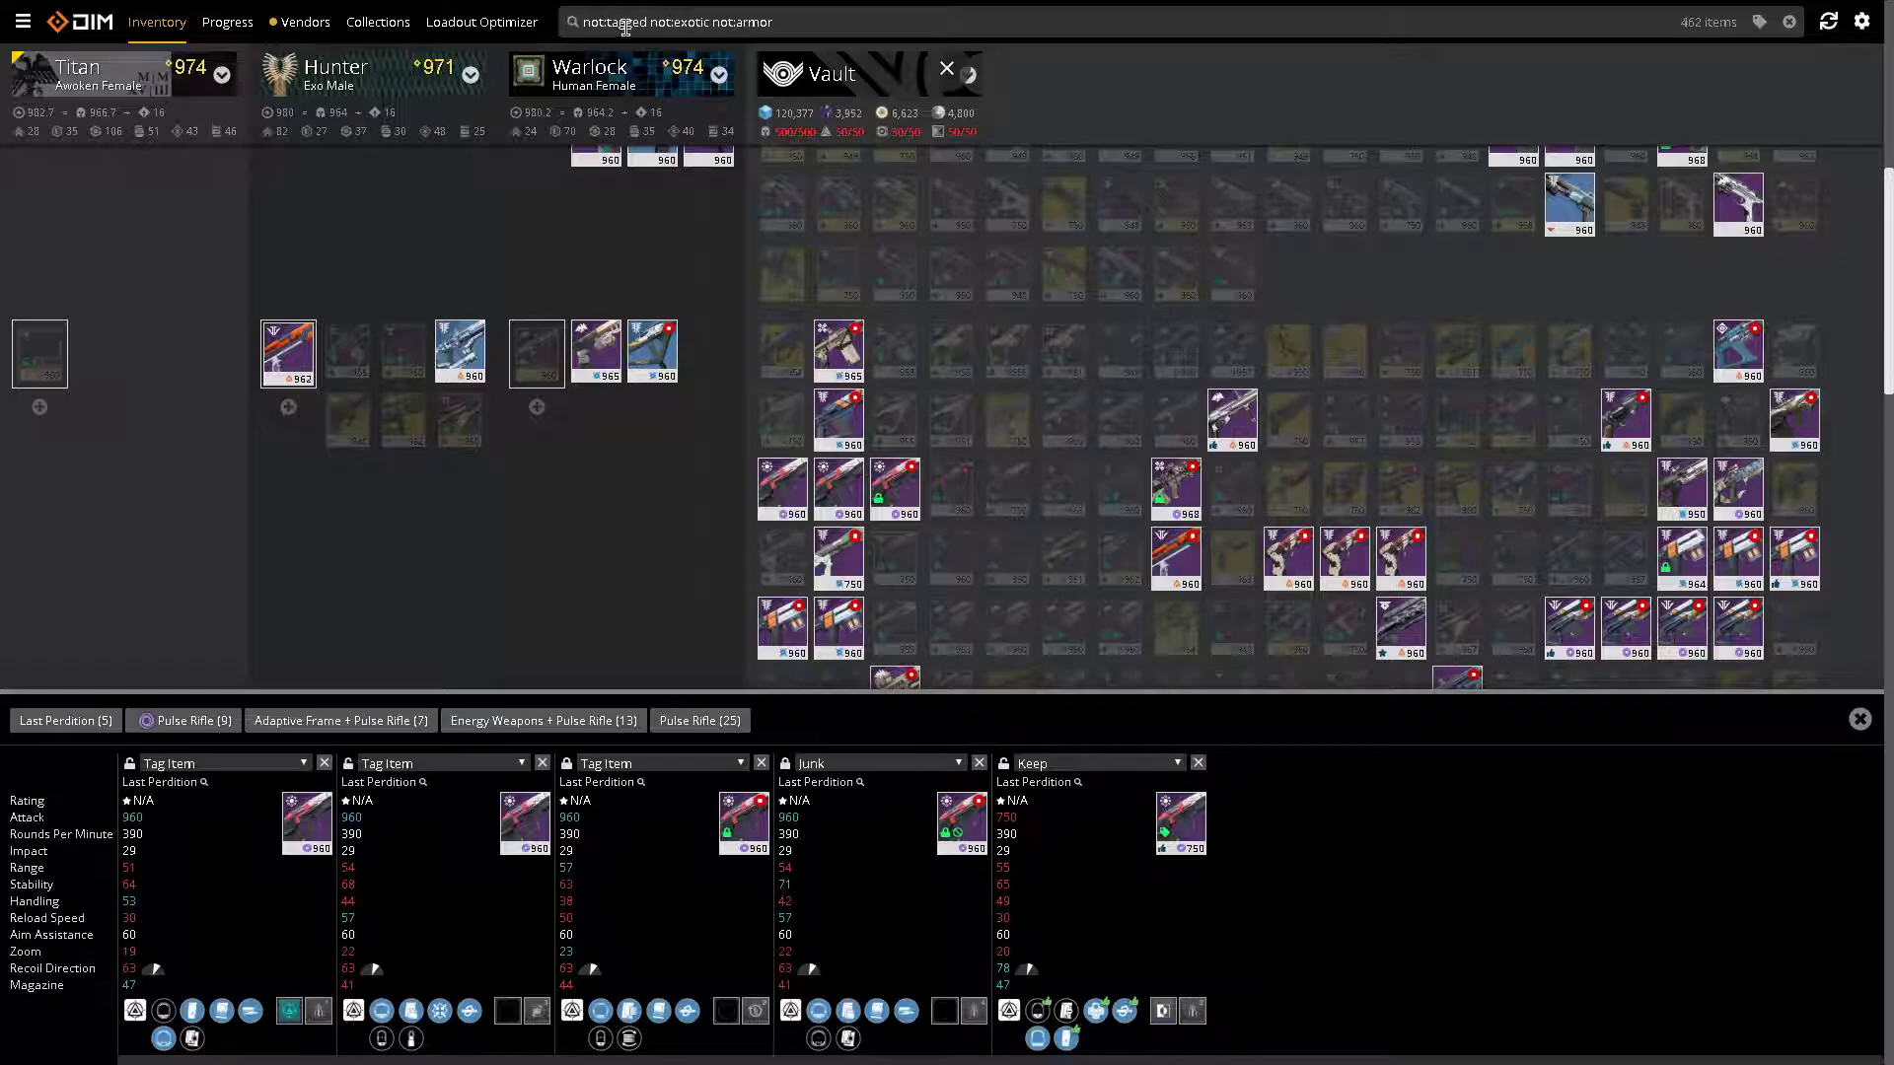
click(632, 765)
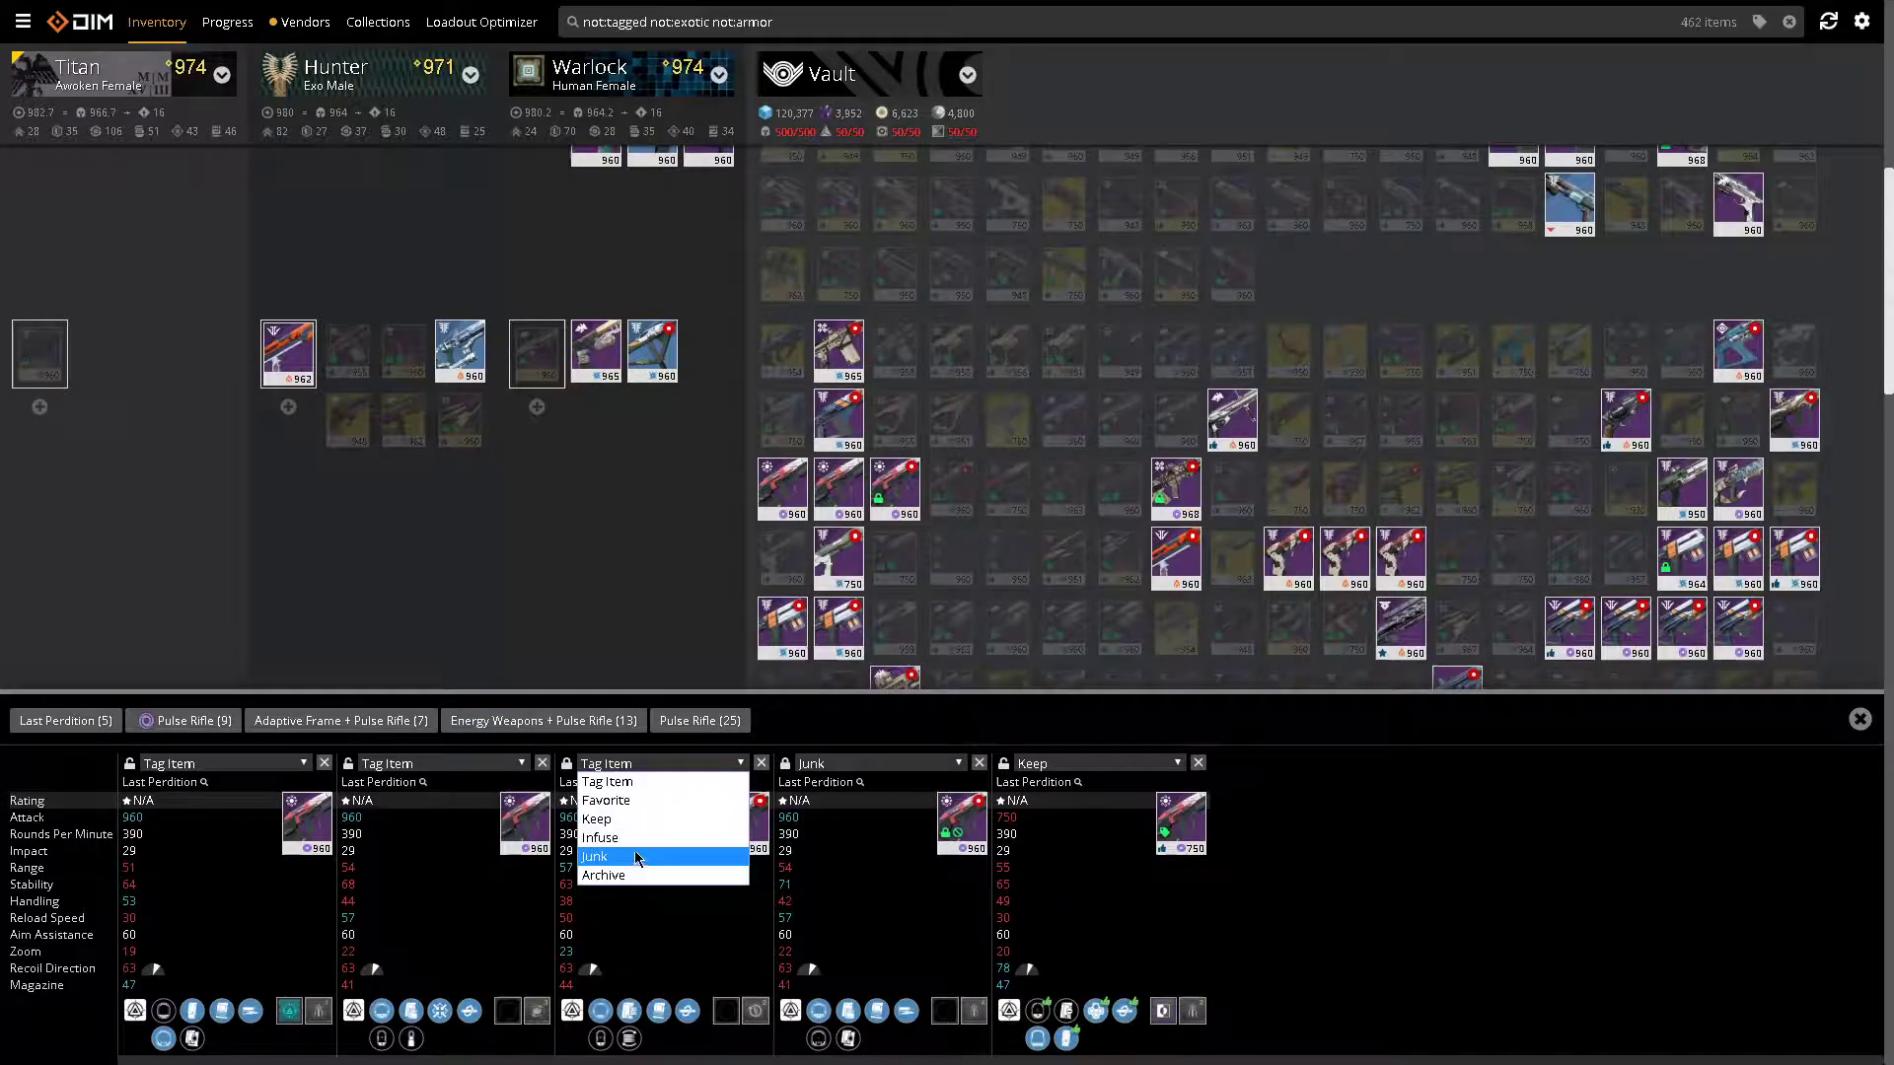
key(Return)
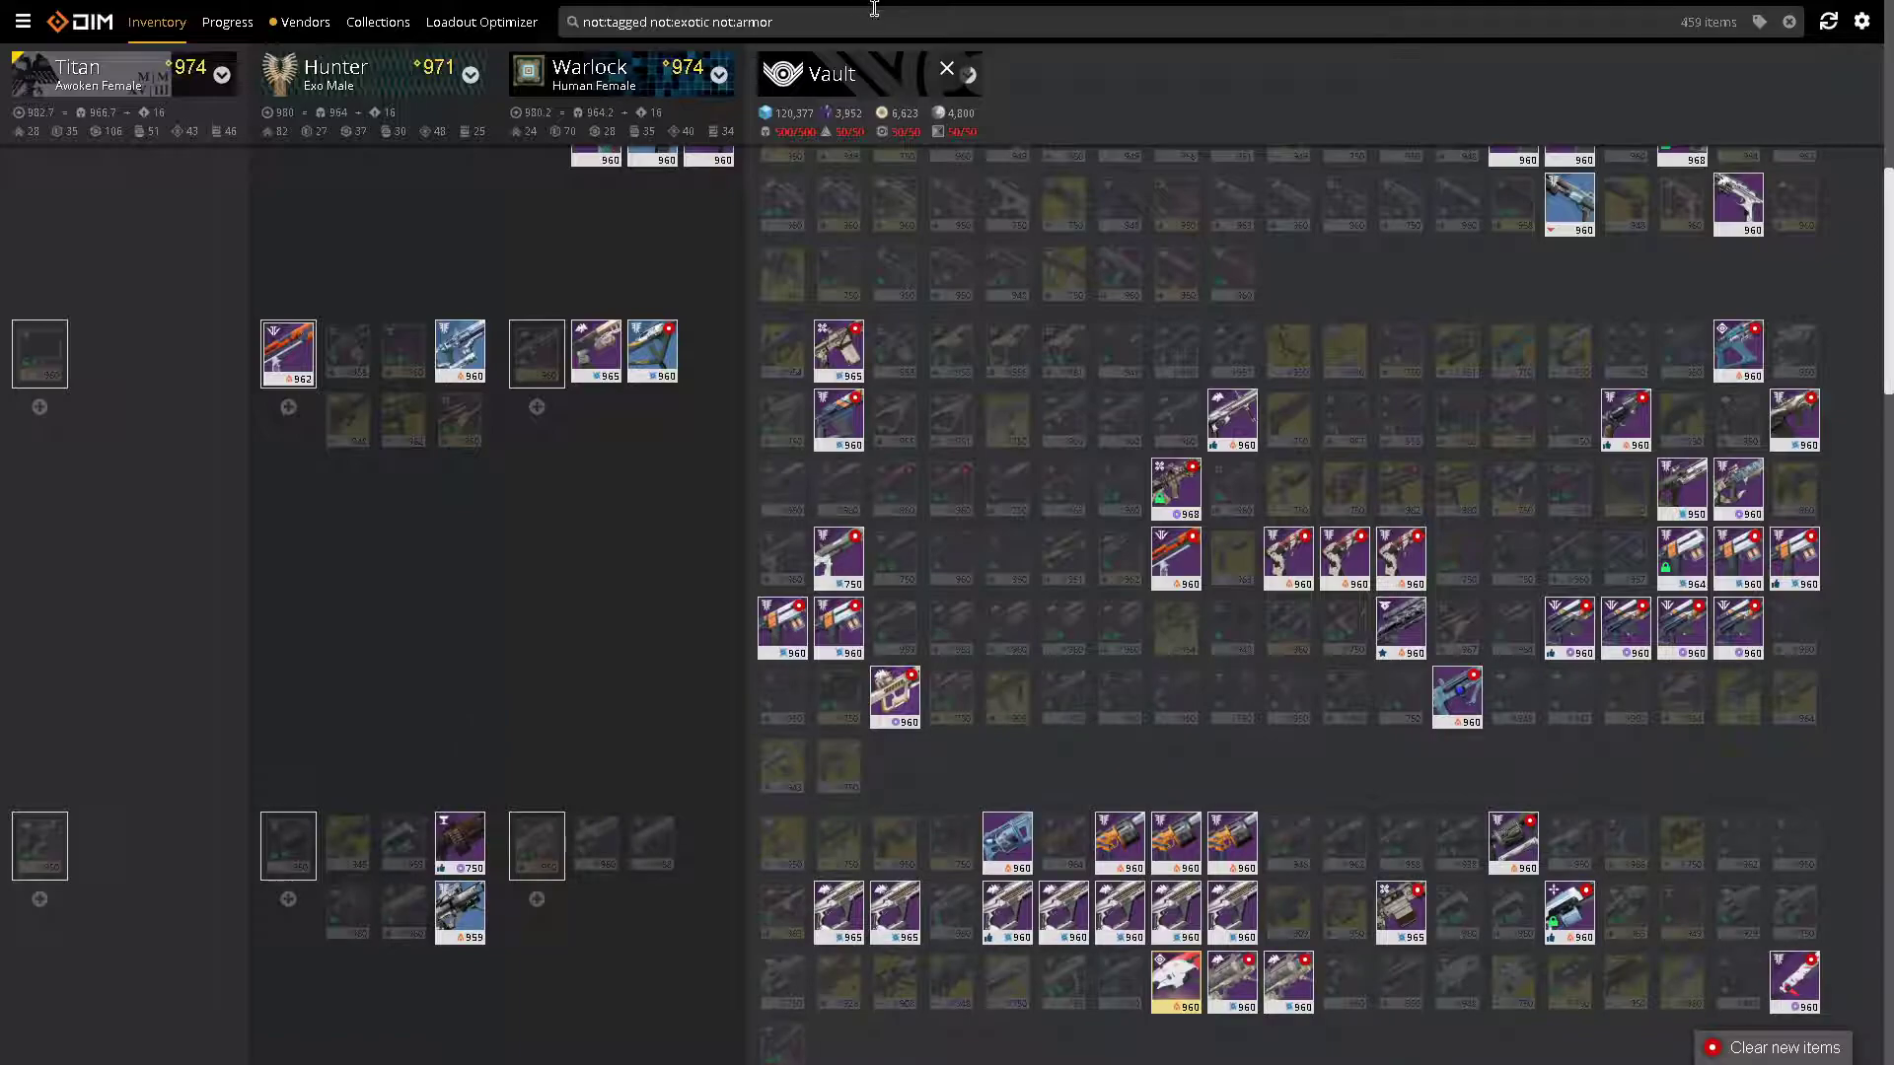
- Replace the search with tag:junk and look through the junk-tagged items across the inventory
key(ctrl+a)
key(BackSpace)
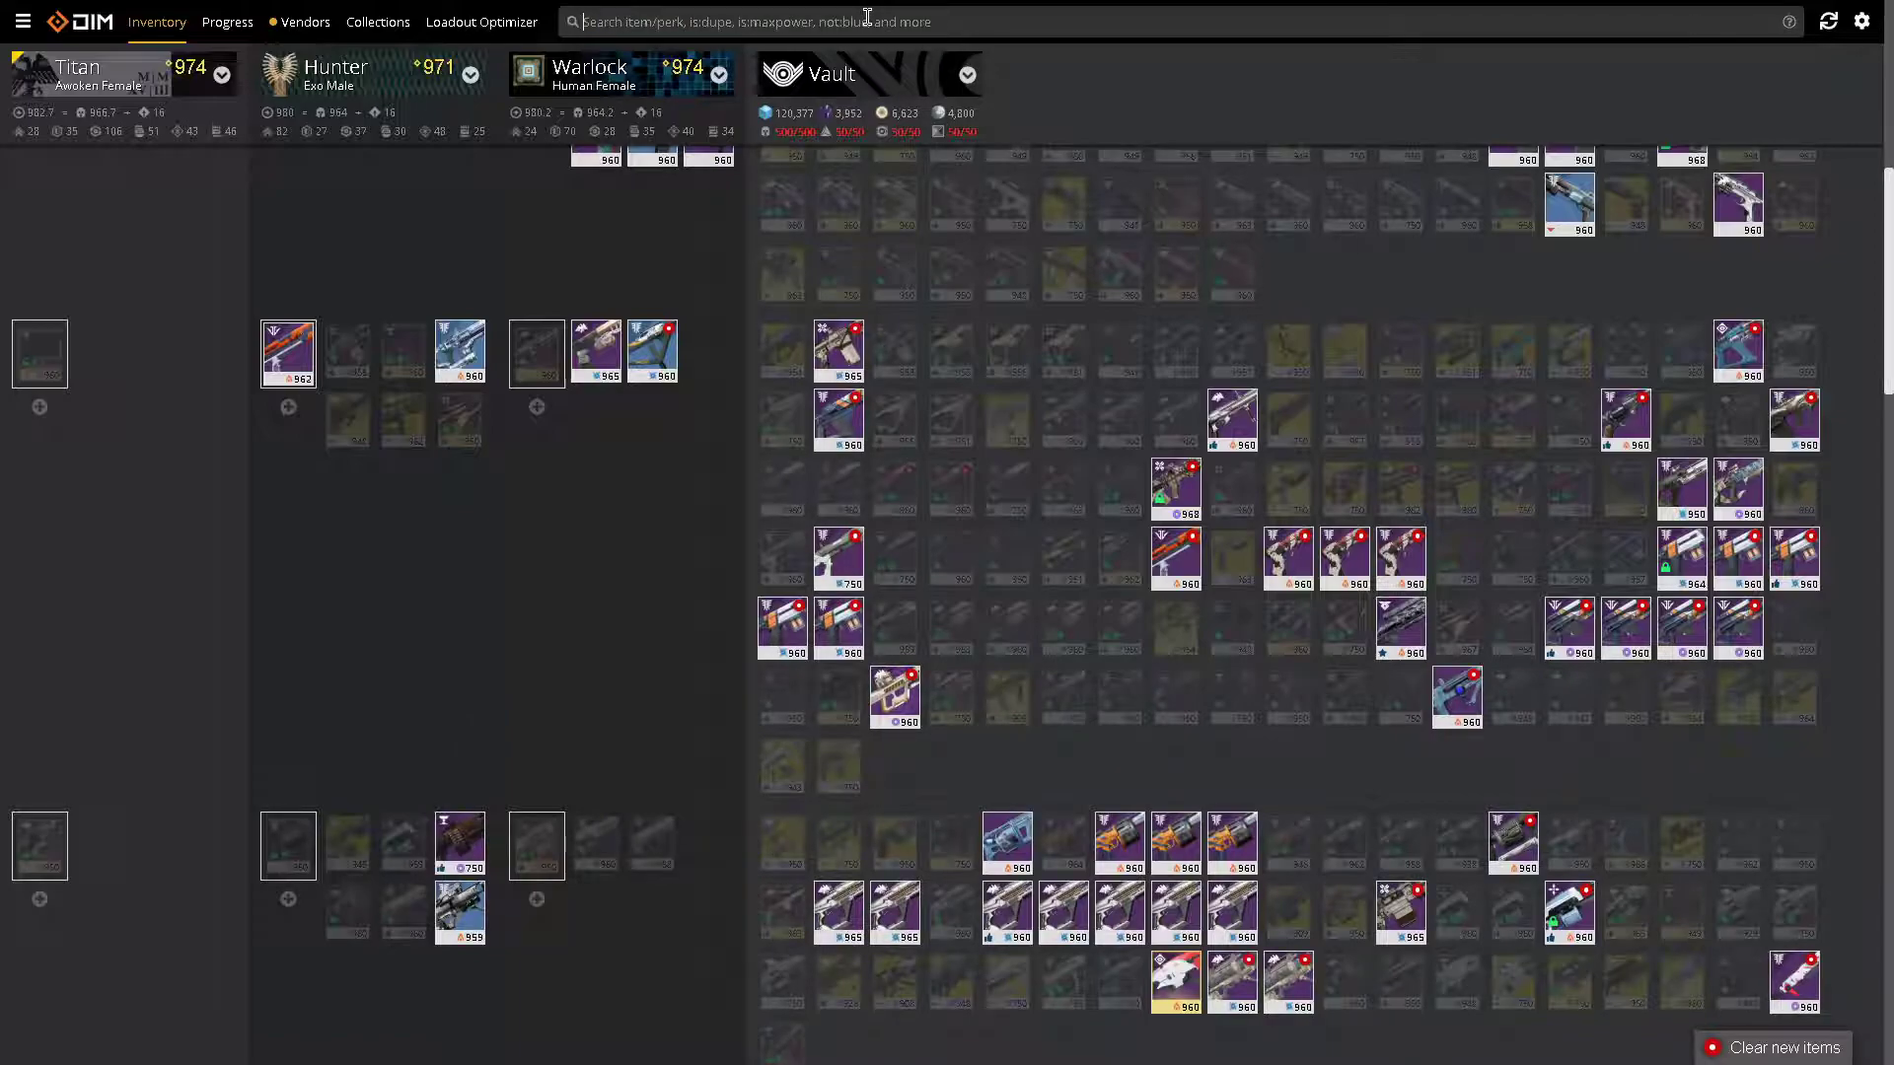
text(Tag:)
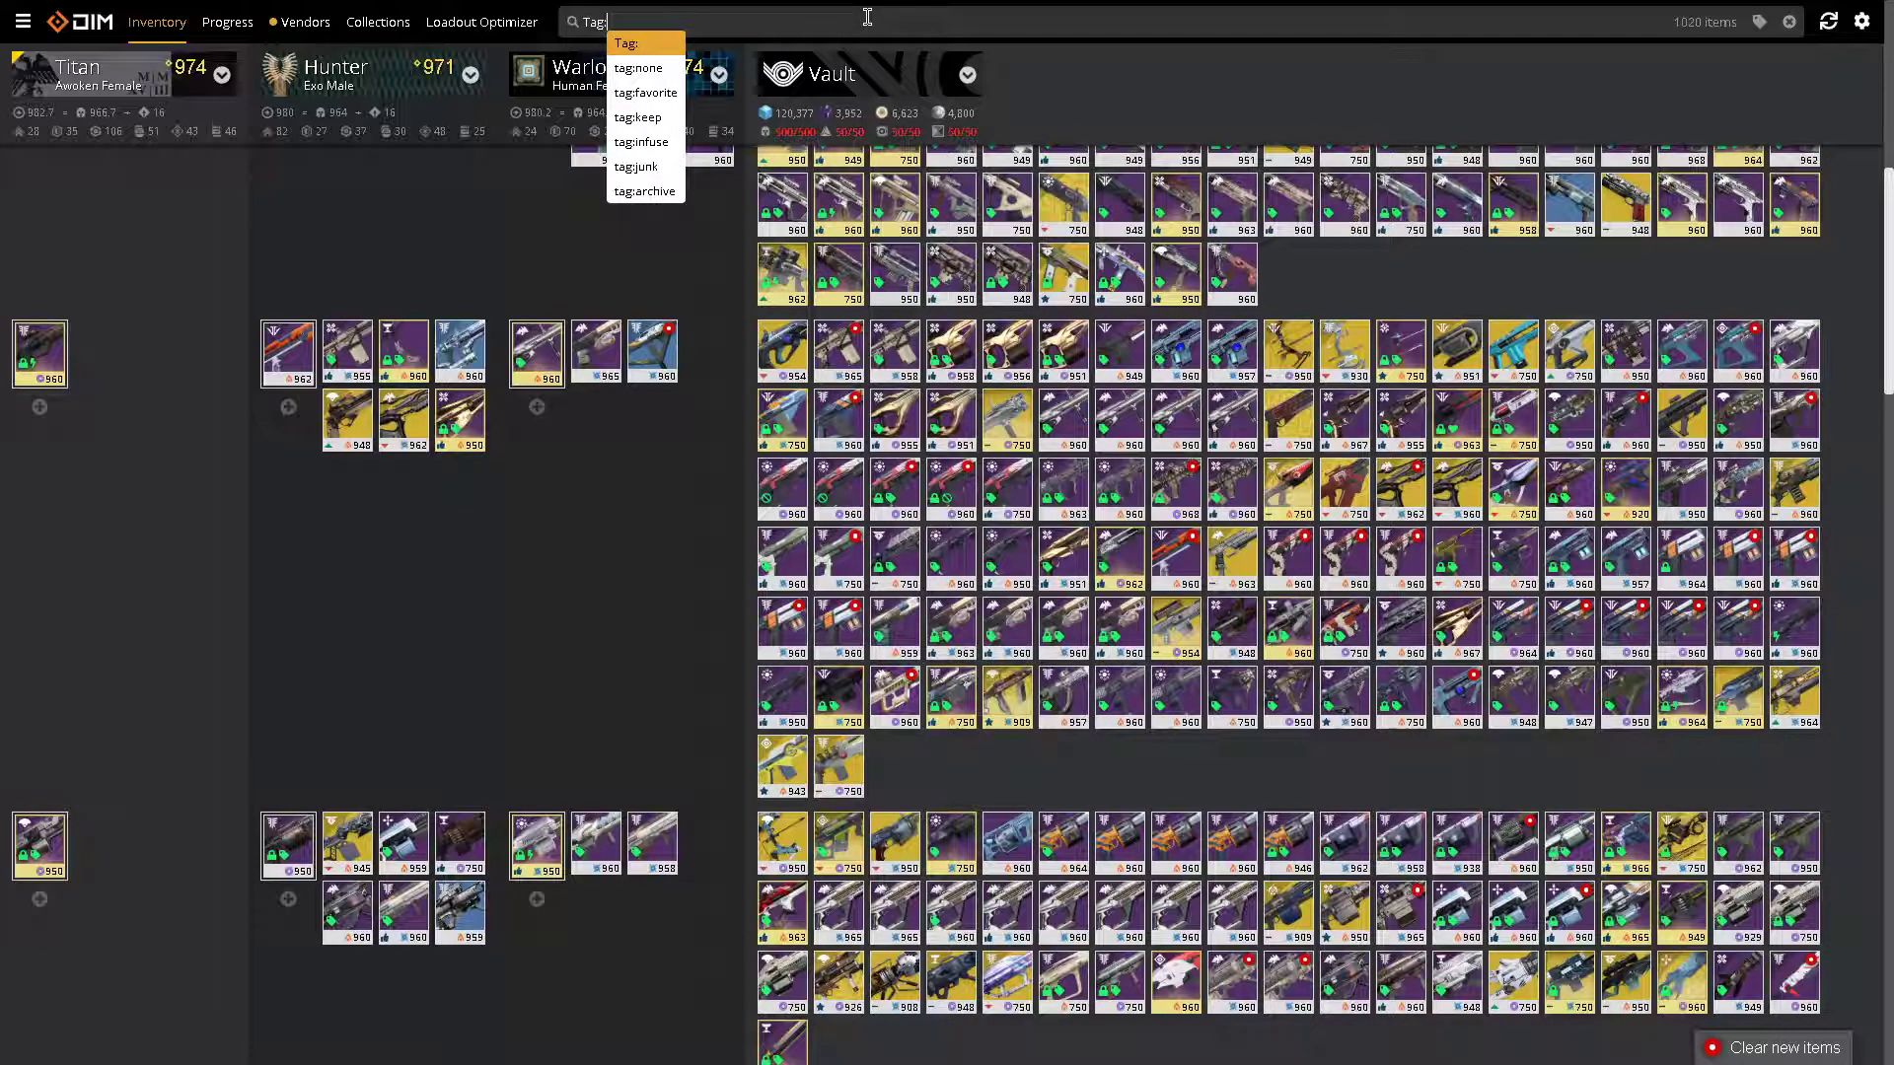
click(636, 166)
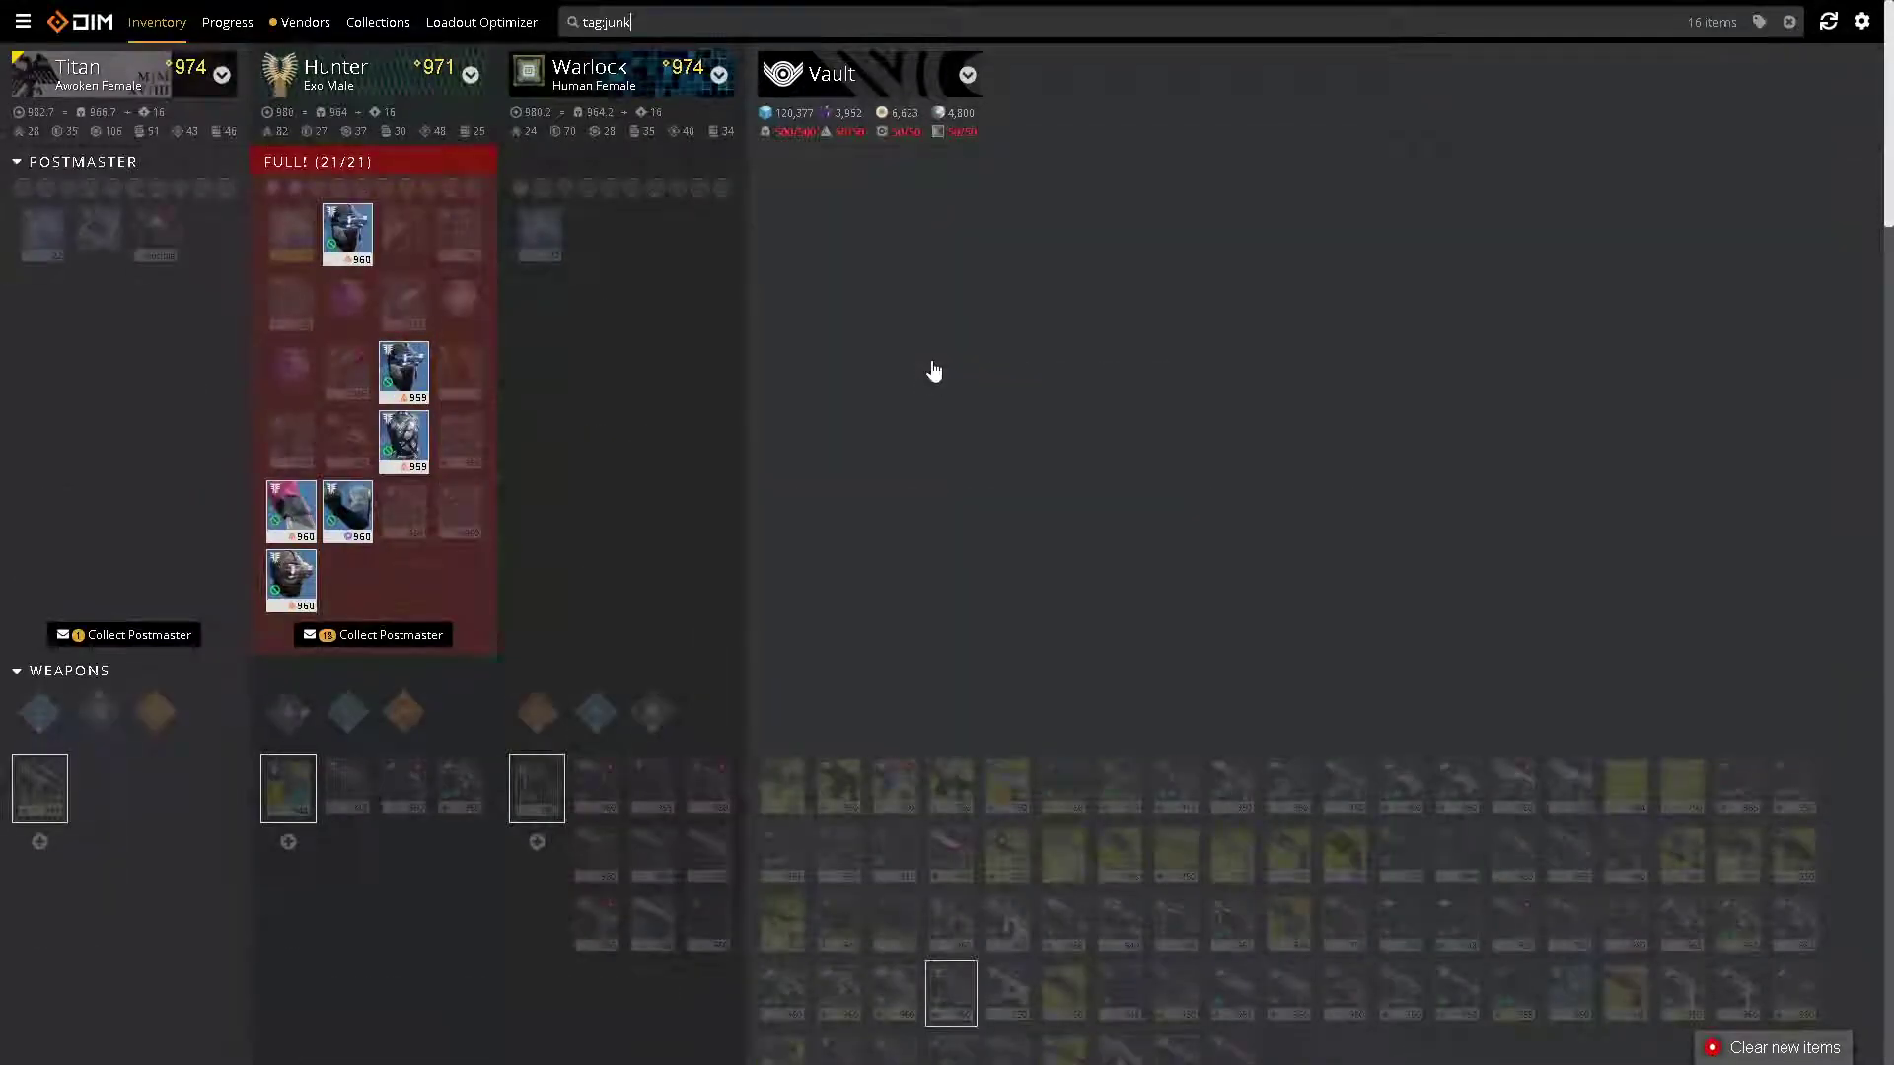
scroll(934, 370, down, 10)
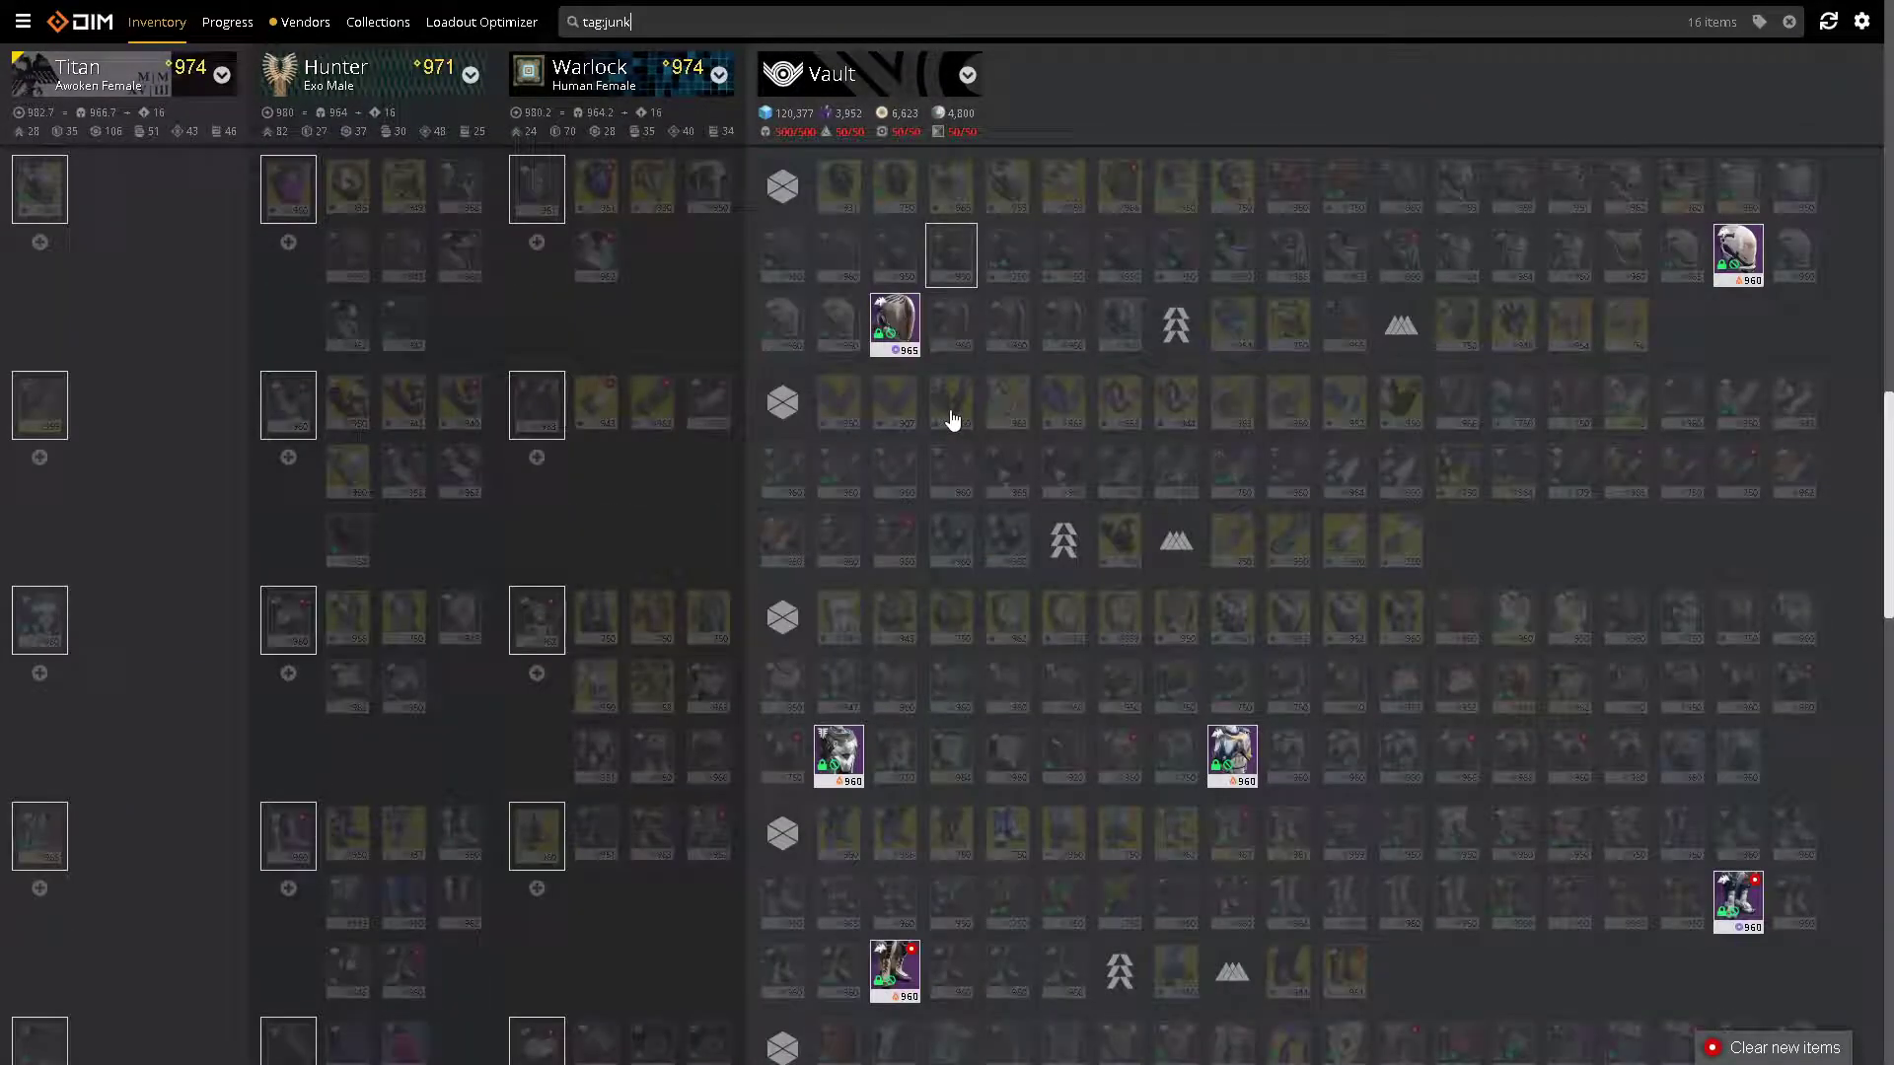
scroll(892, 391, up, 12)
- View the Titan's options for transferring the tag:junk search, and clear the search filter
click(222, 76)
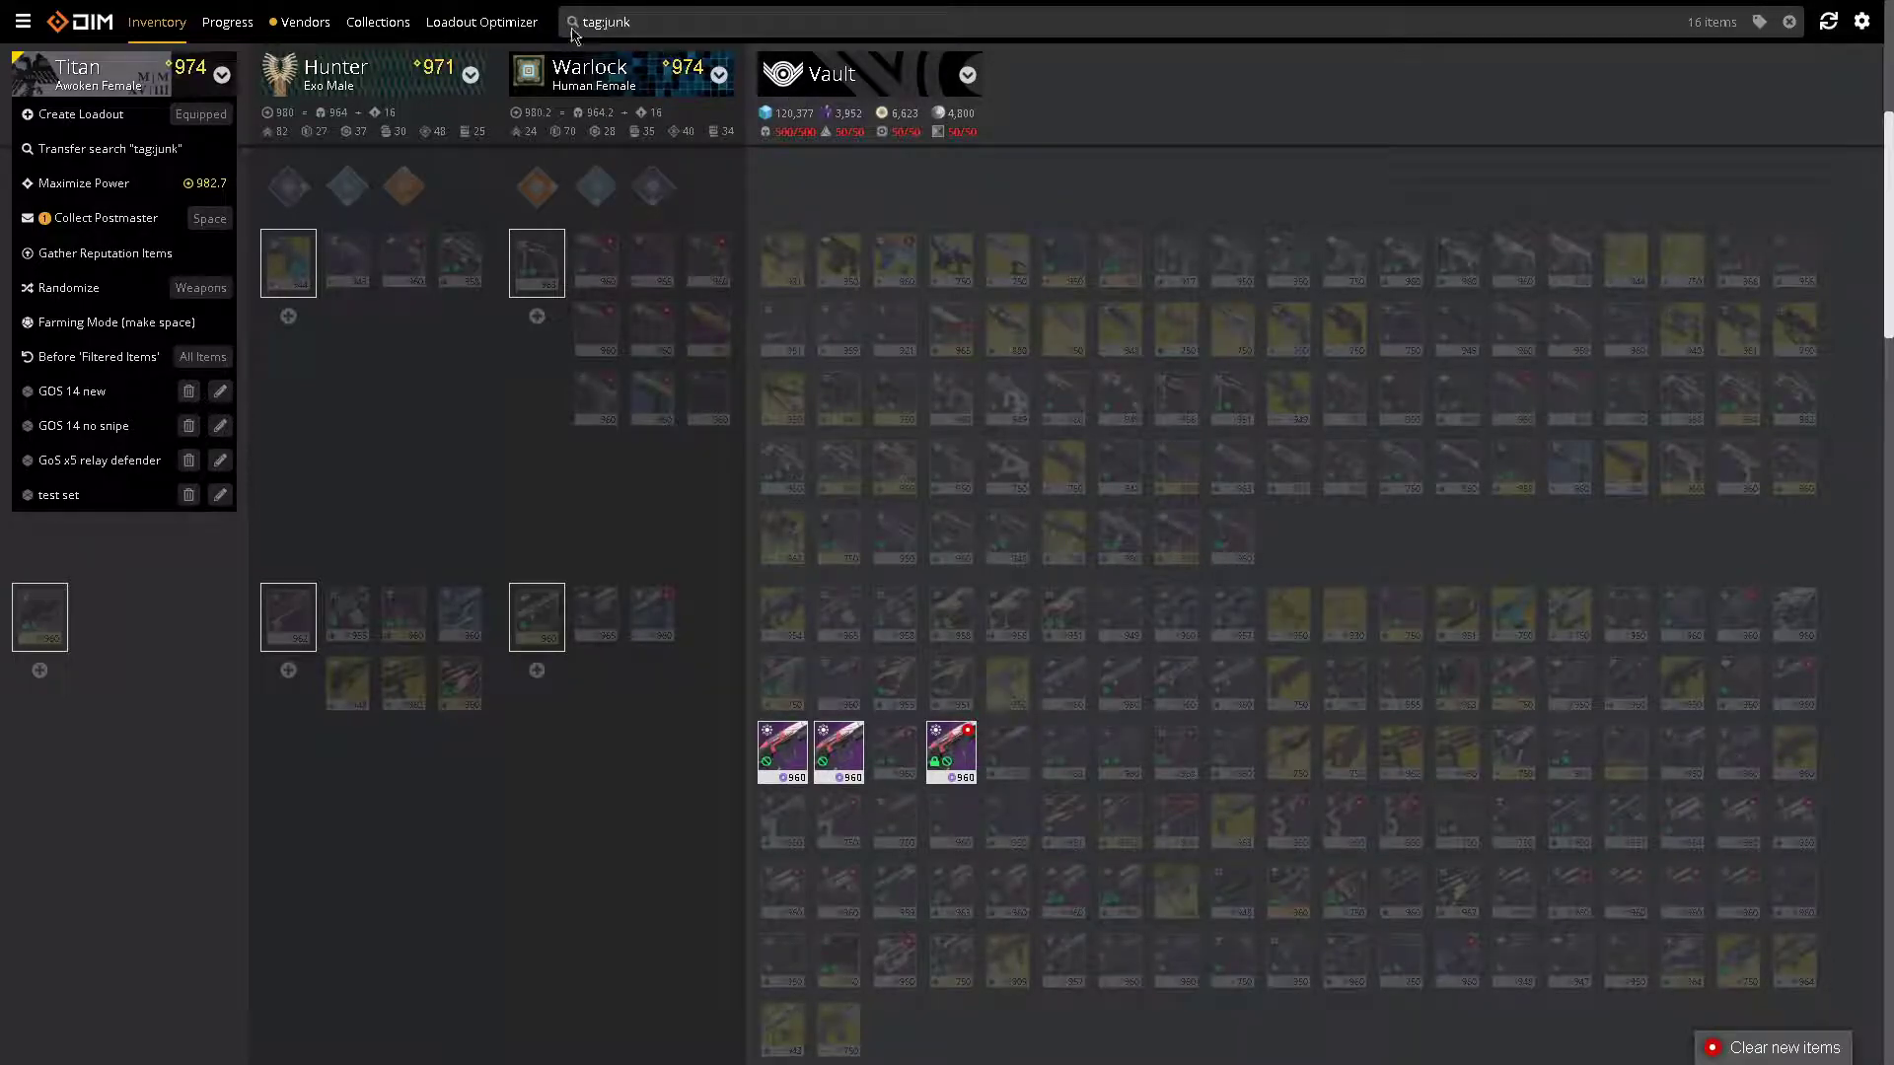
double_click(682, 24)
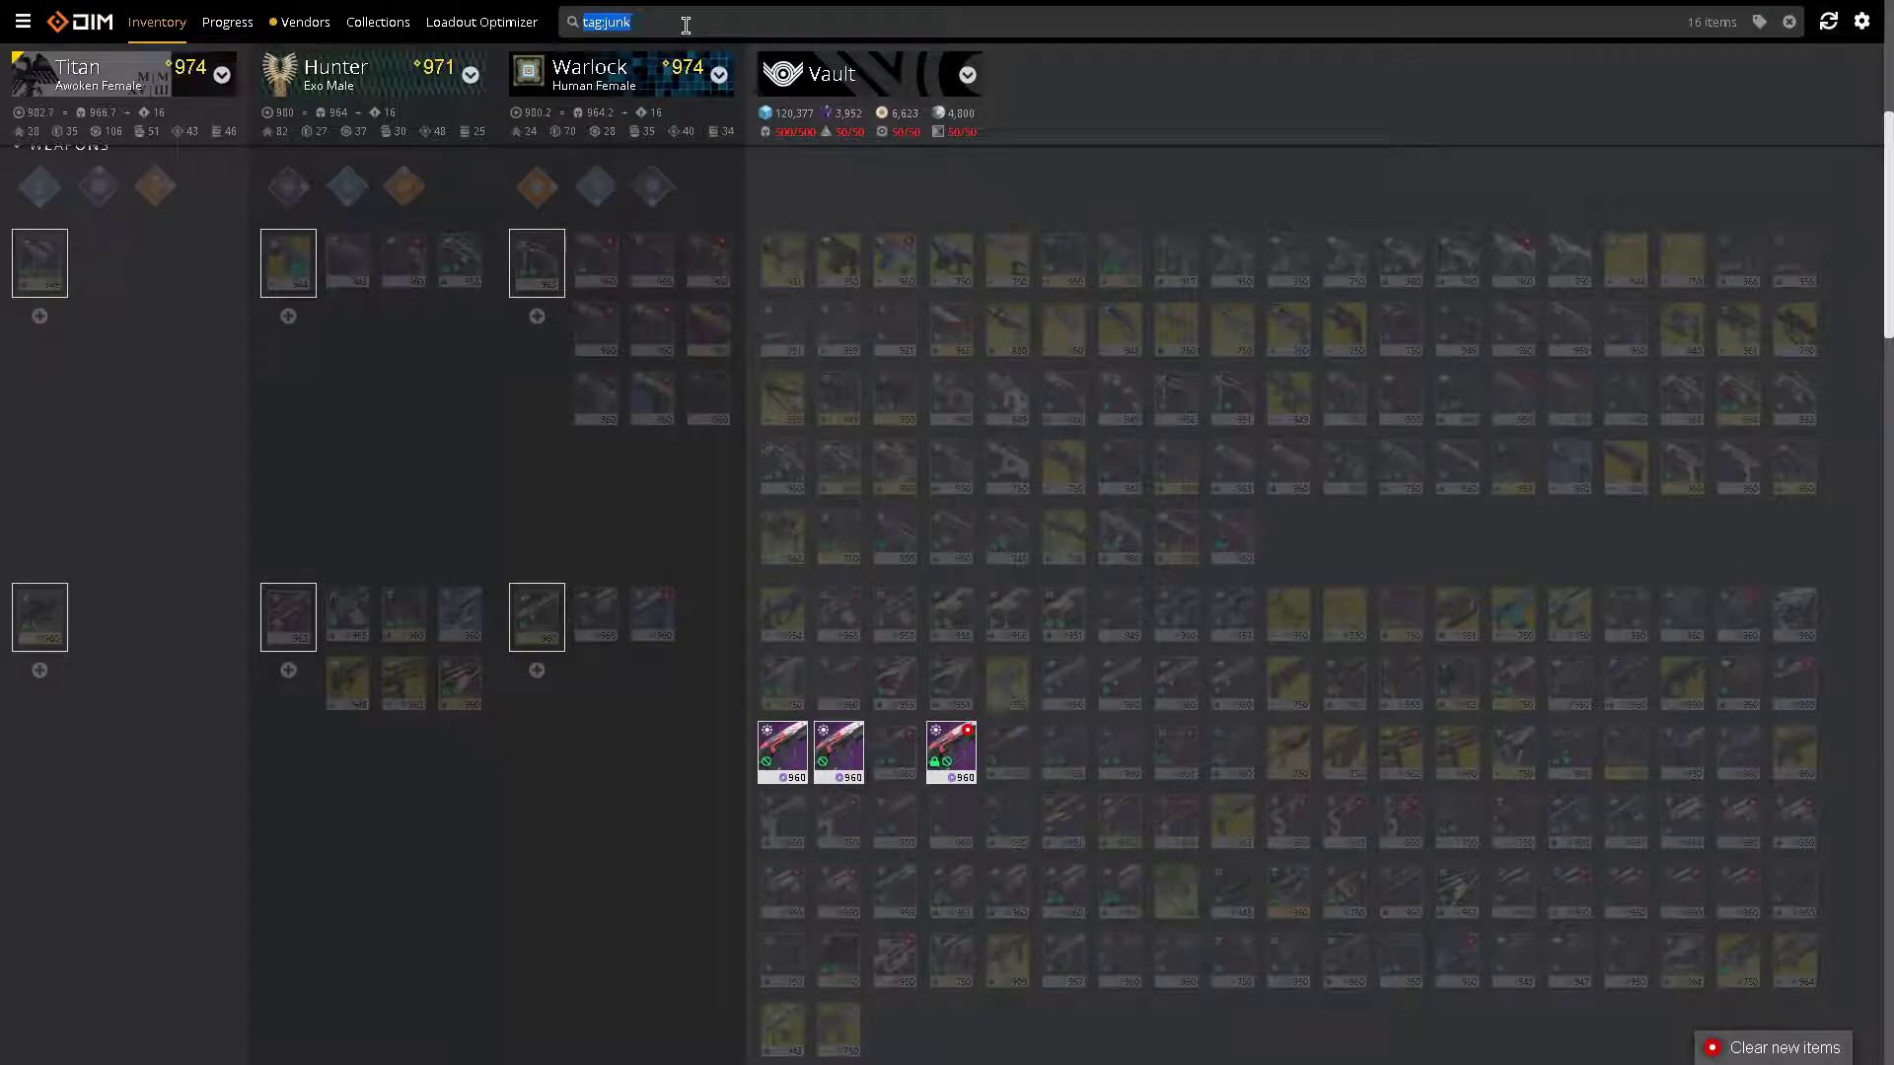
key(BackSpace)
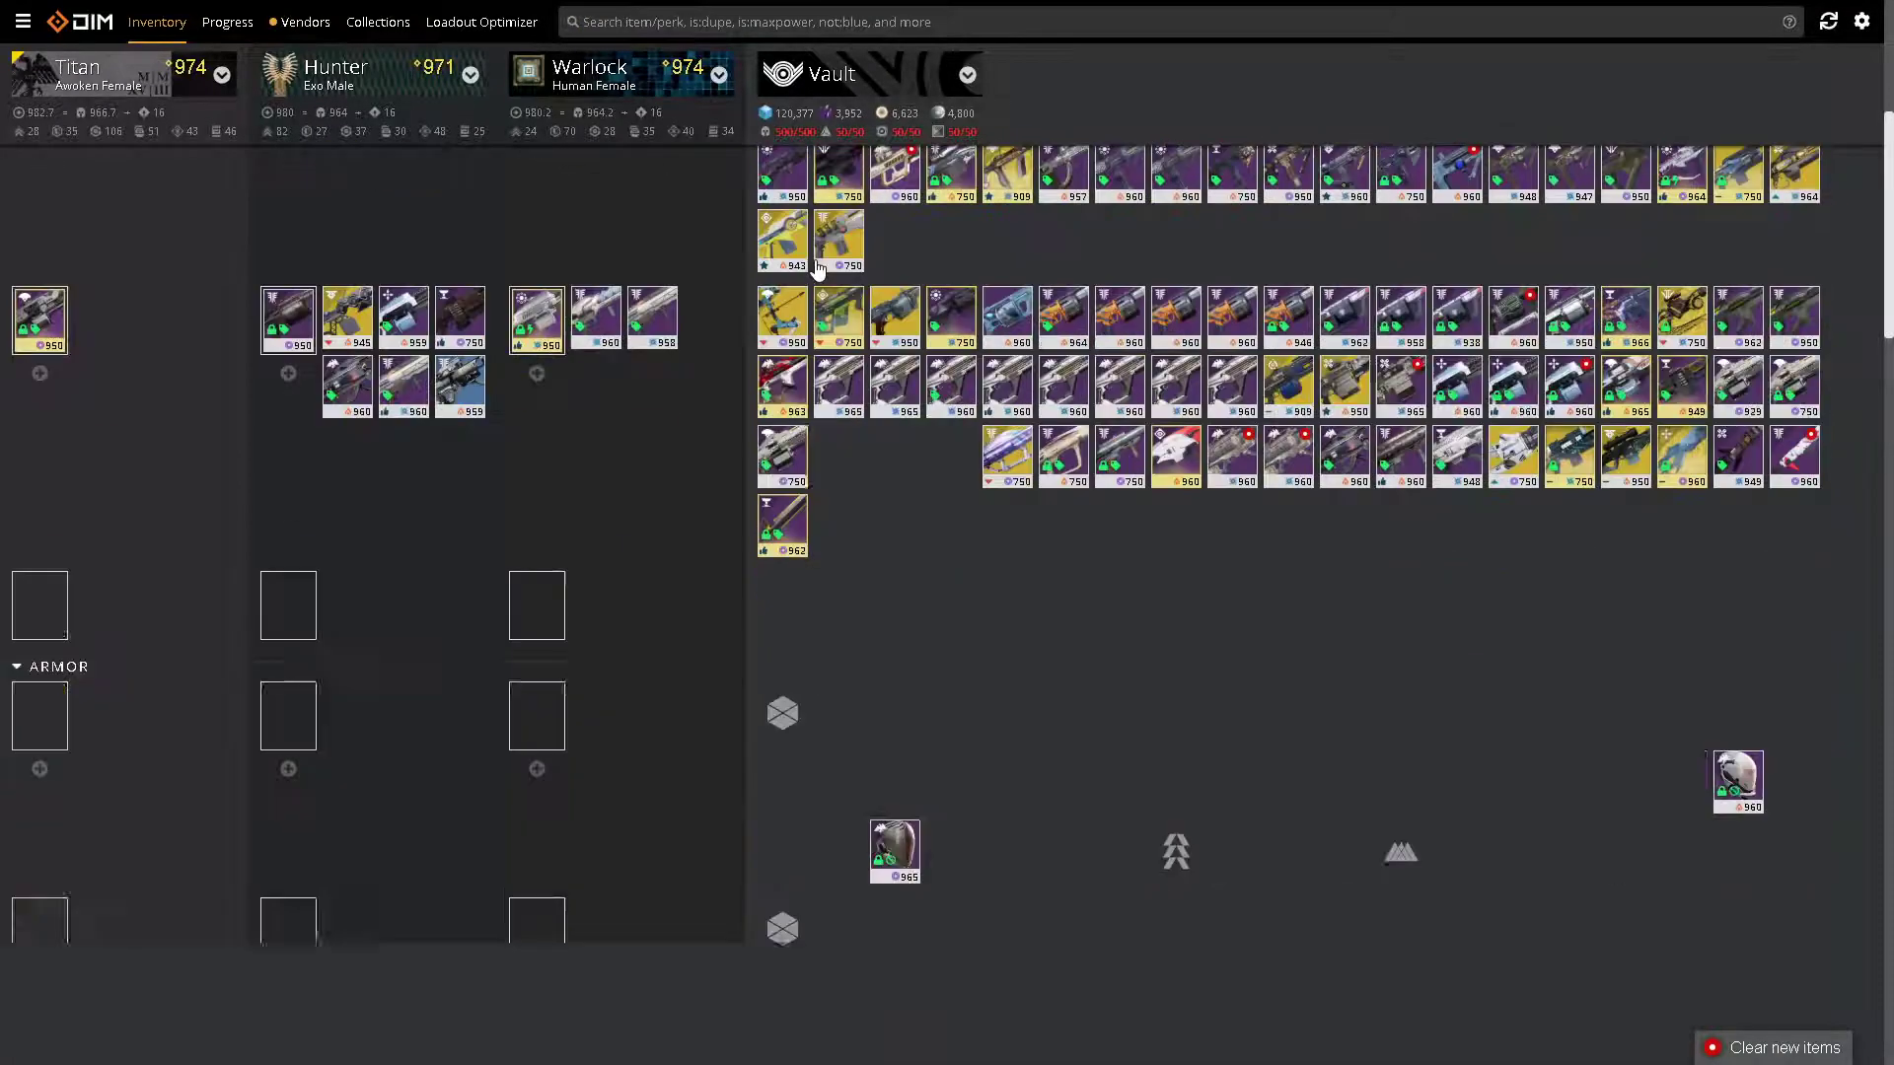
- Filter the inventory with is:blue and look through the matching items across the characters and vault
scroll(918, 307, down, 5)
scroll(917, 308, up, 3)
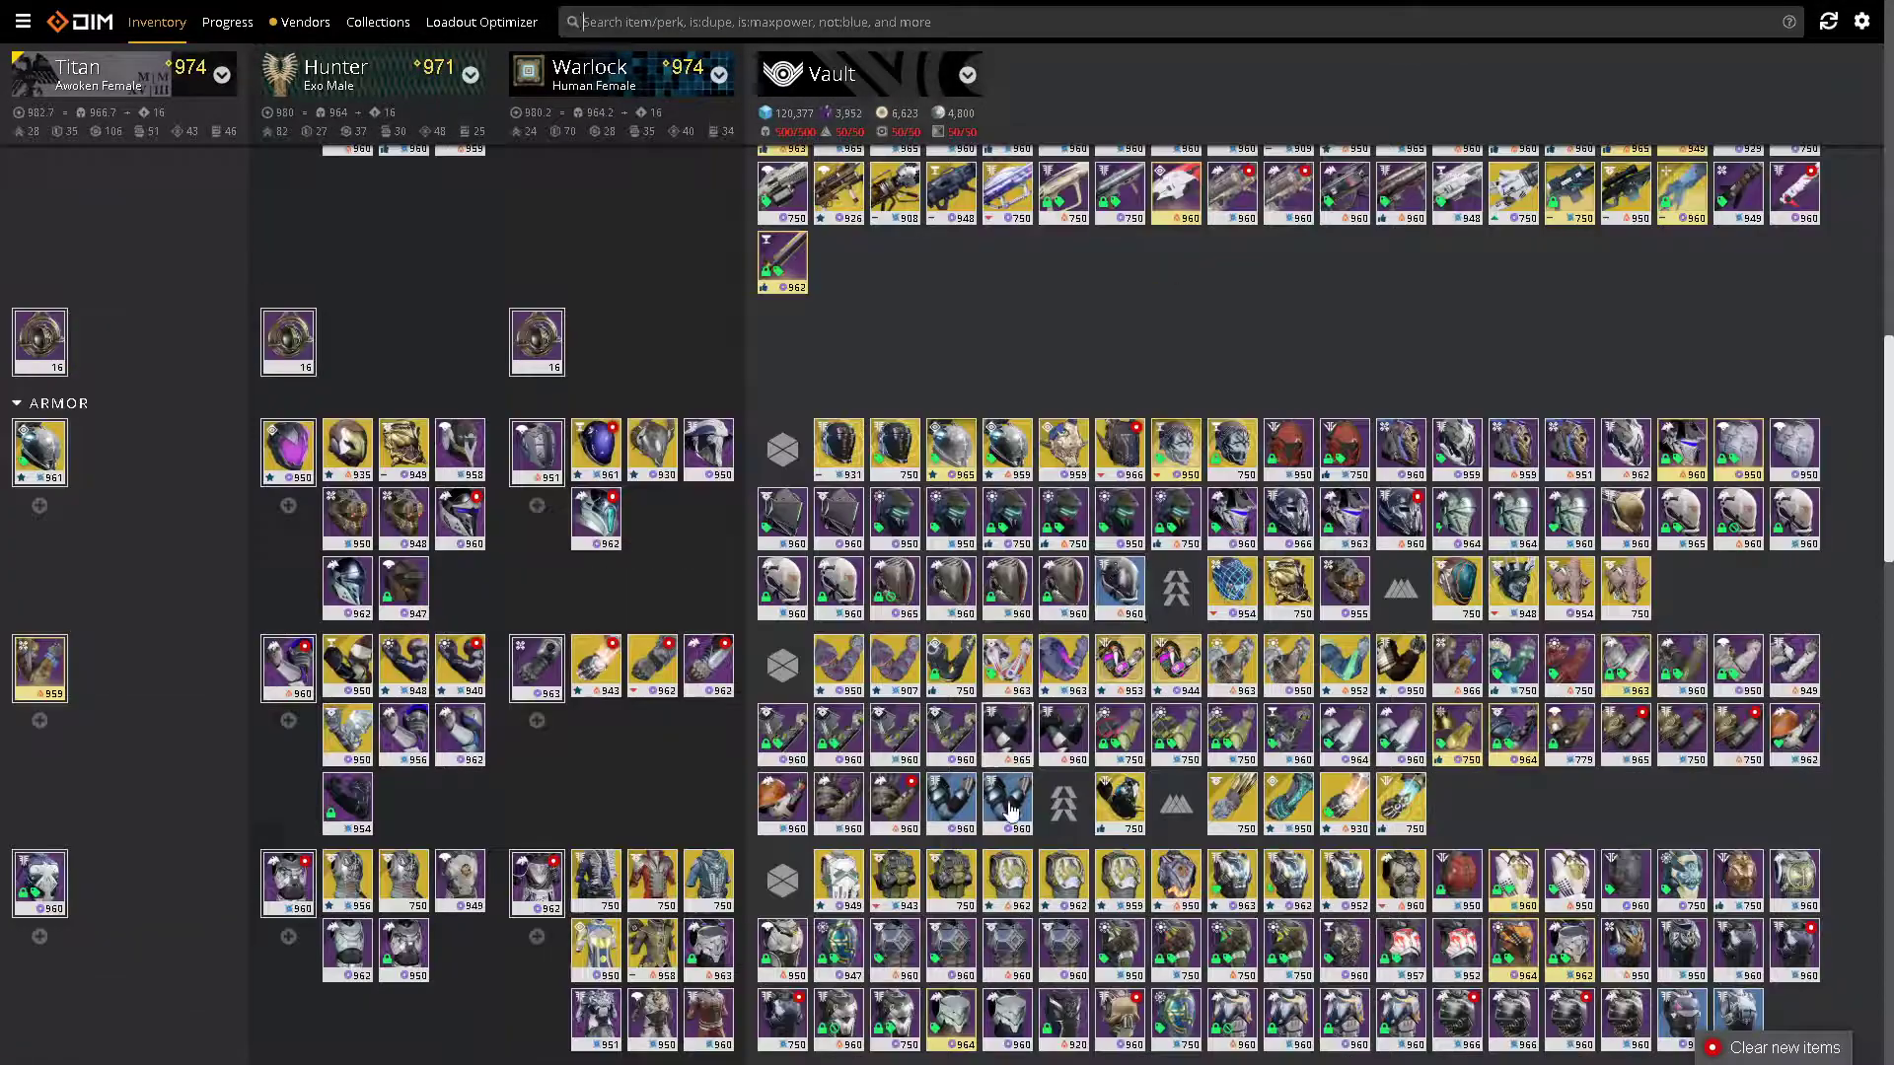
text(Is:)
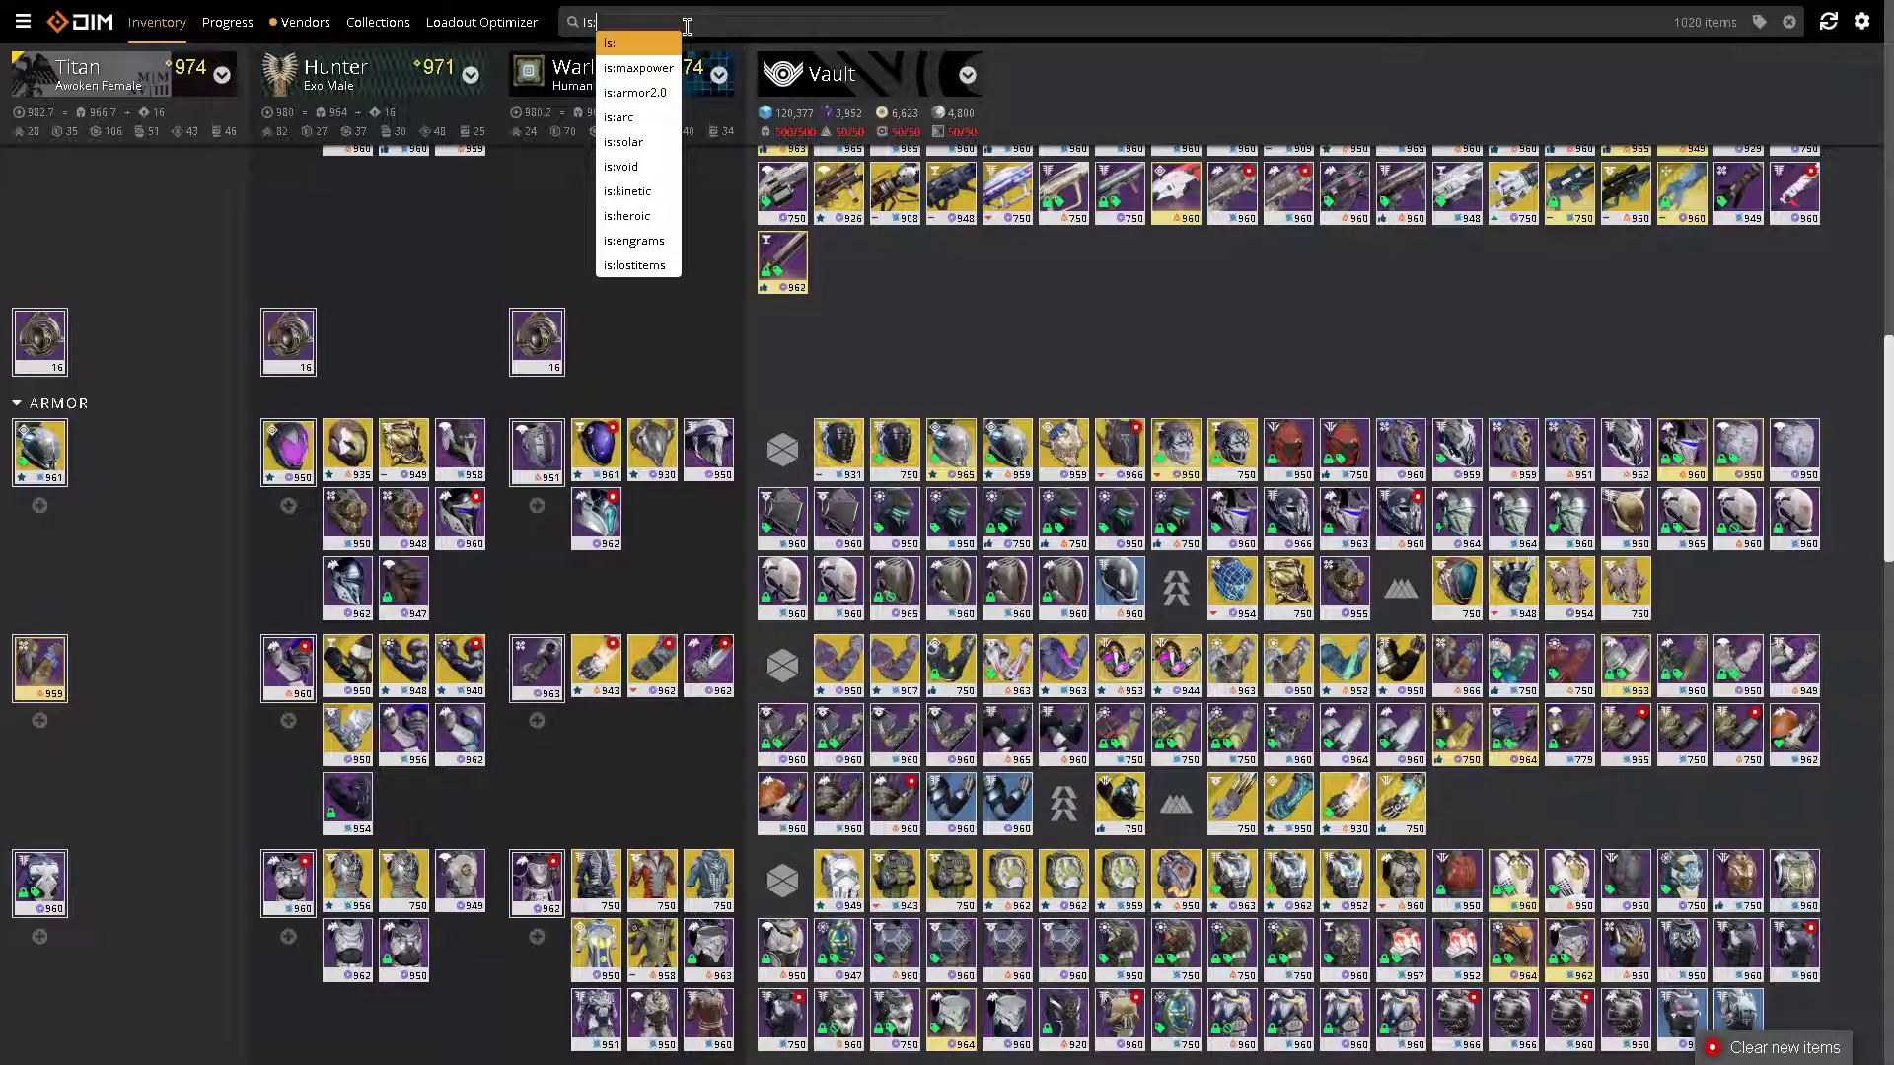
text(blue)
scroll(866, 372, down, 10)
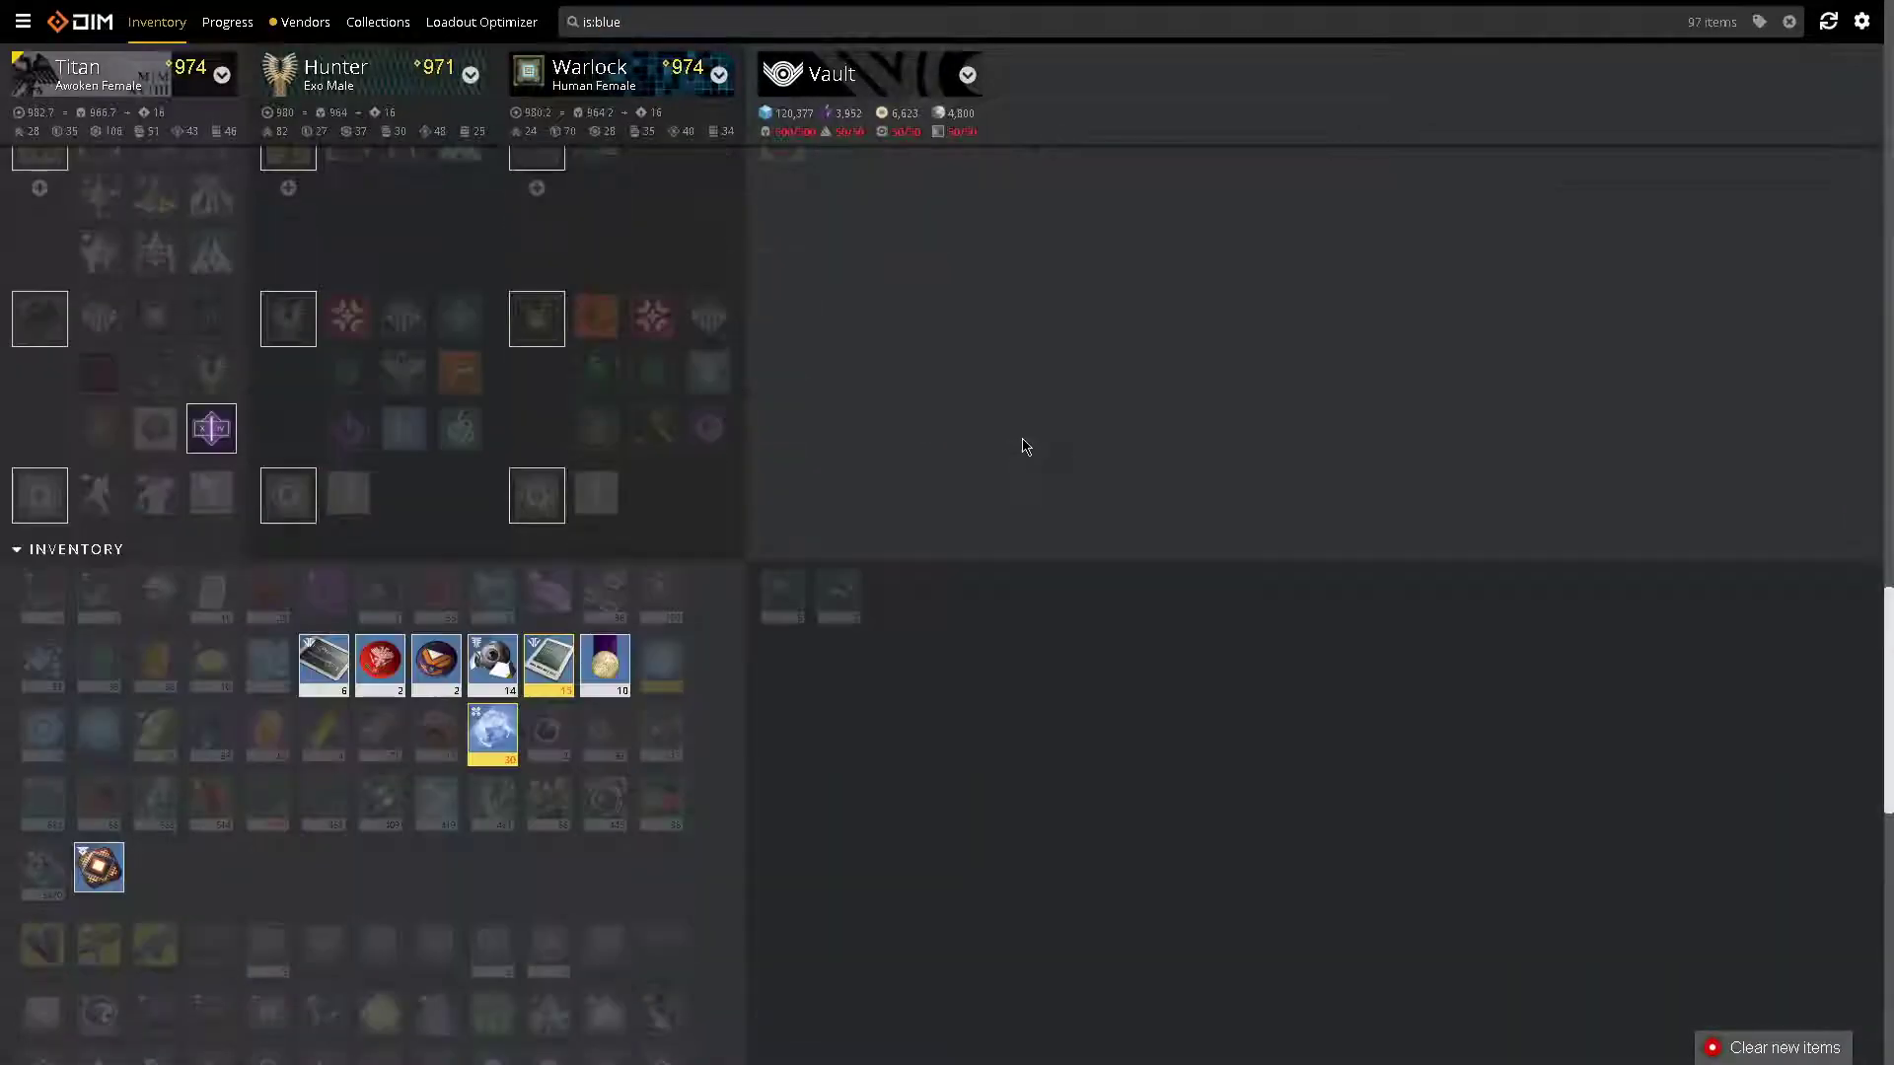
scroll(783, 736, down, 1)
scroll(590, 747, down, 3)
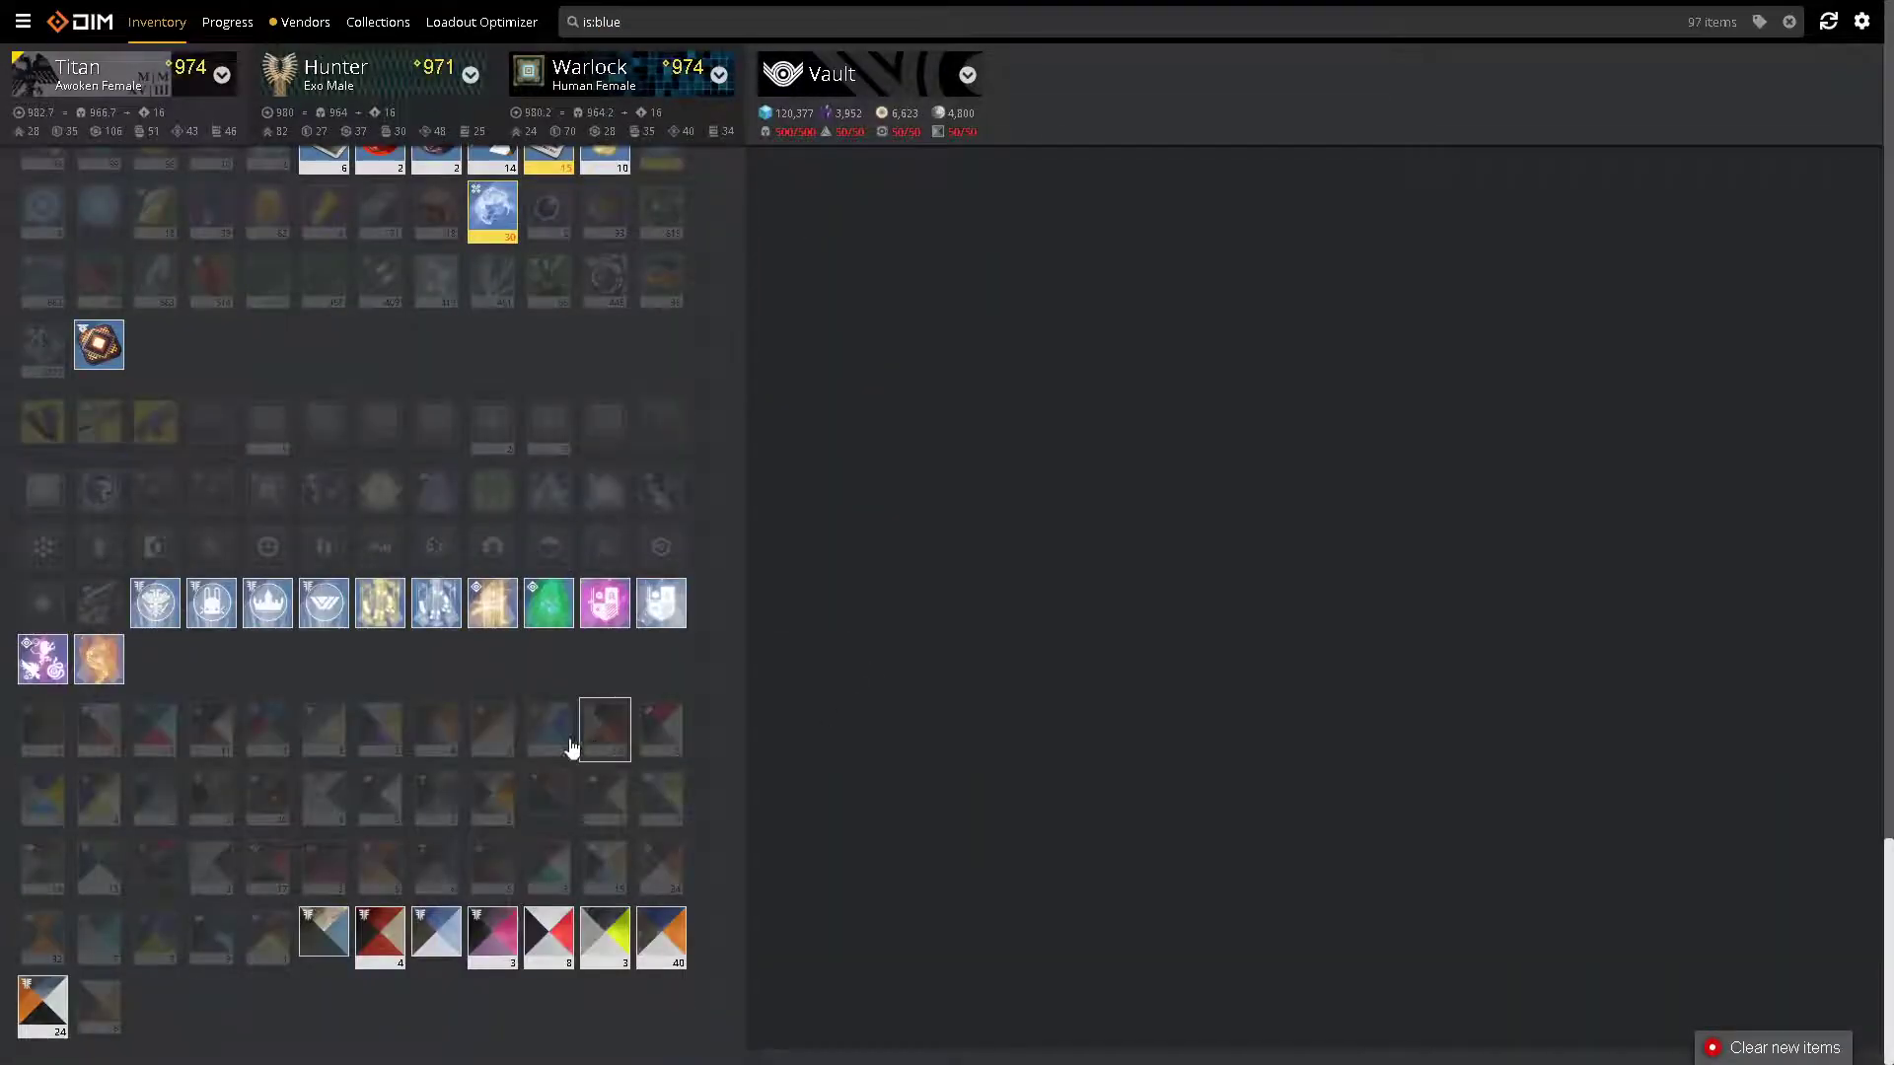
scroll(301, 715, up, 15)
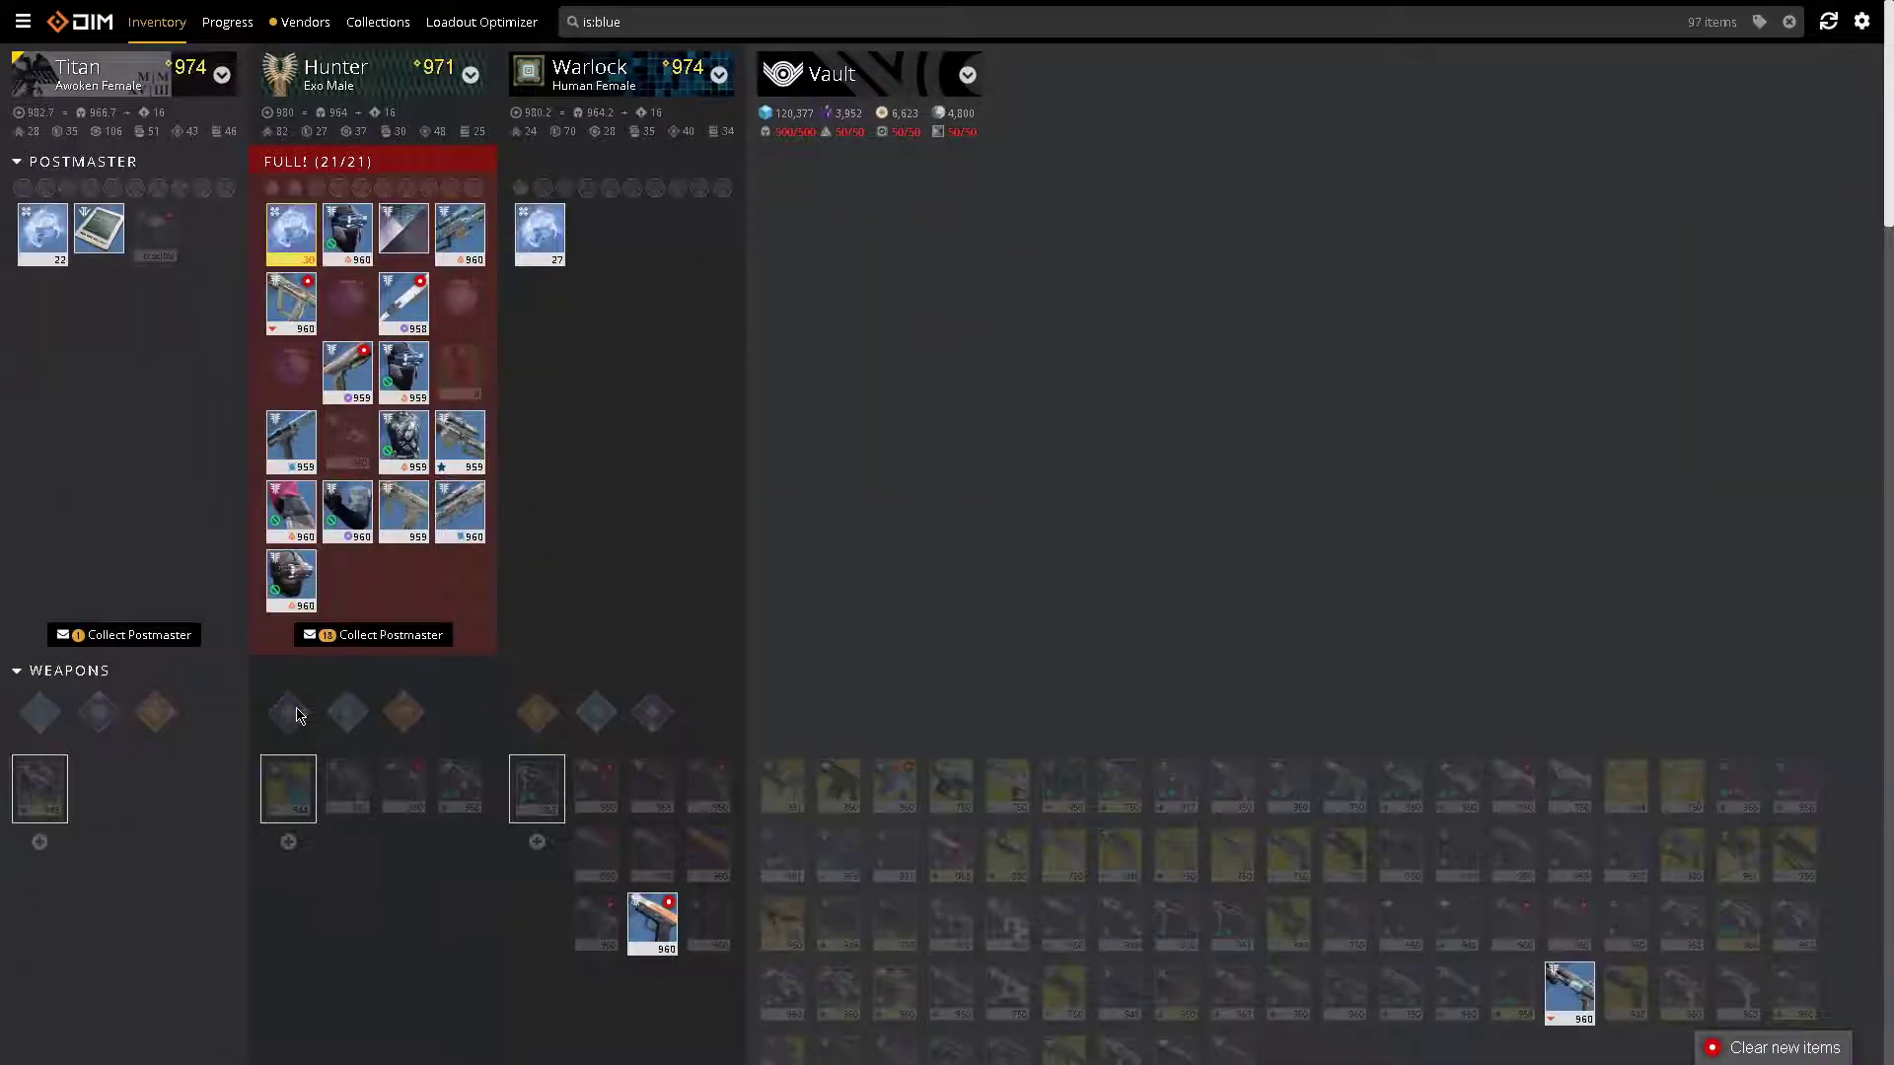
scroll(596, 529, down, 15)
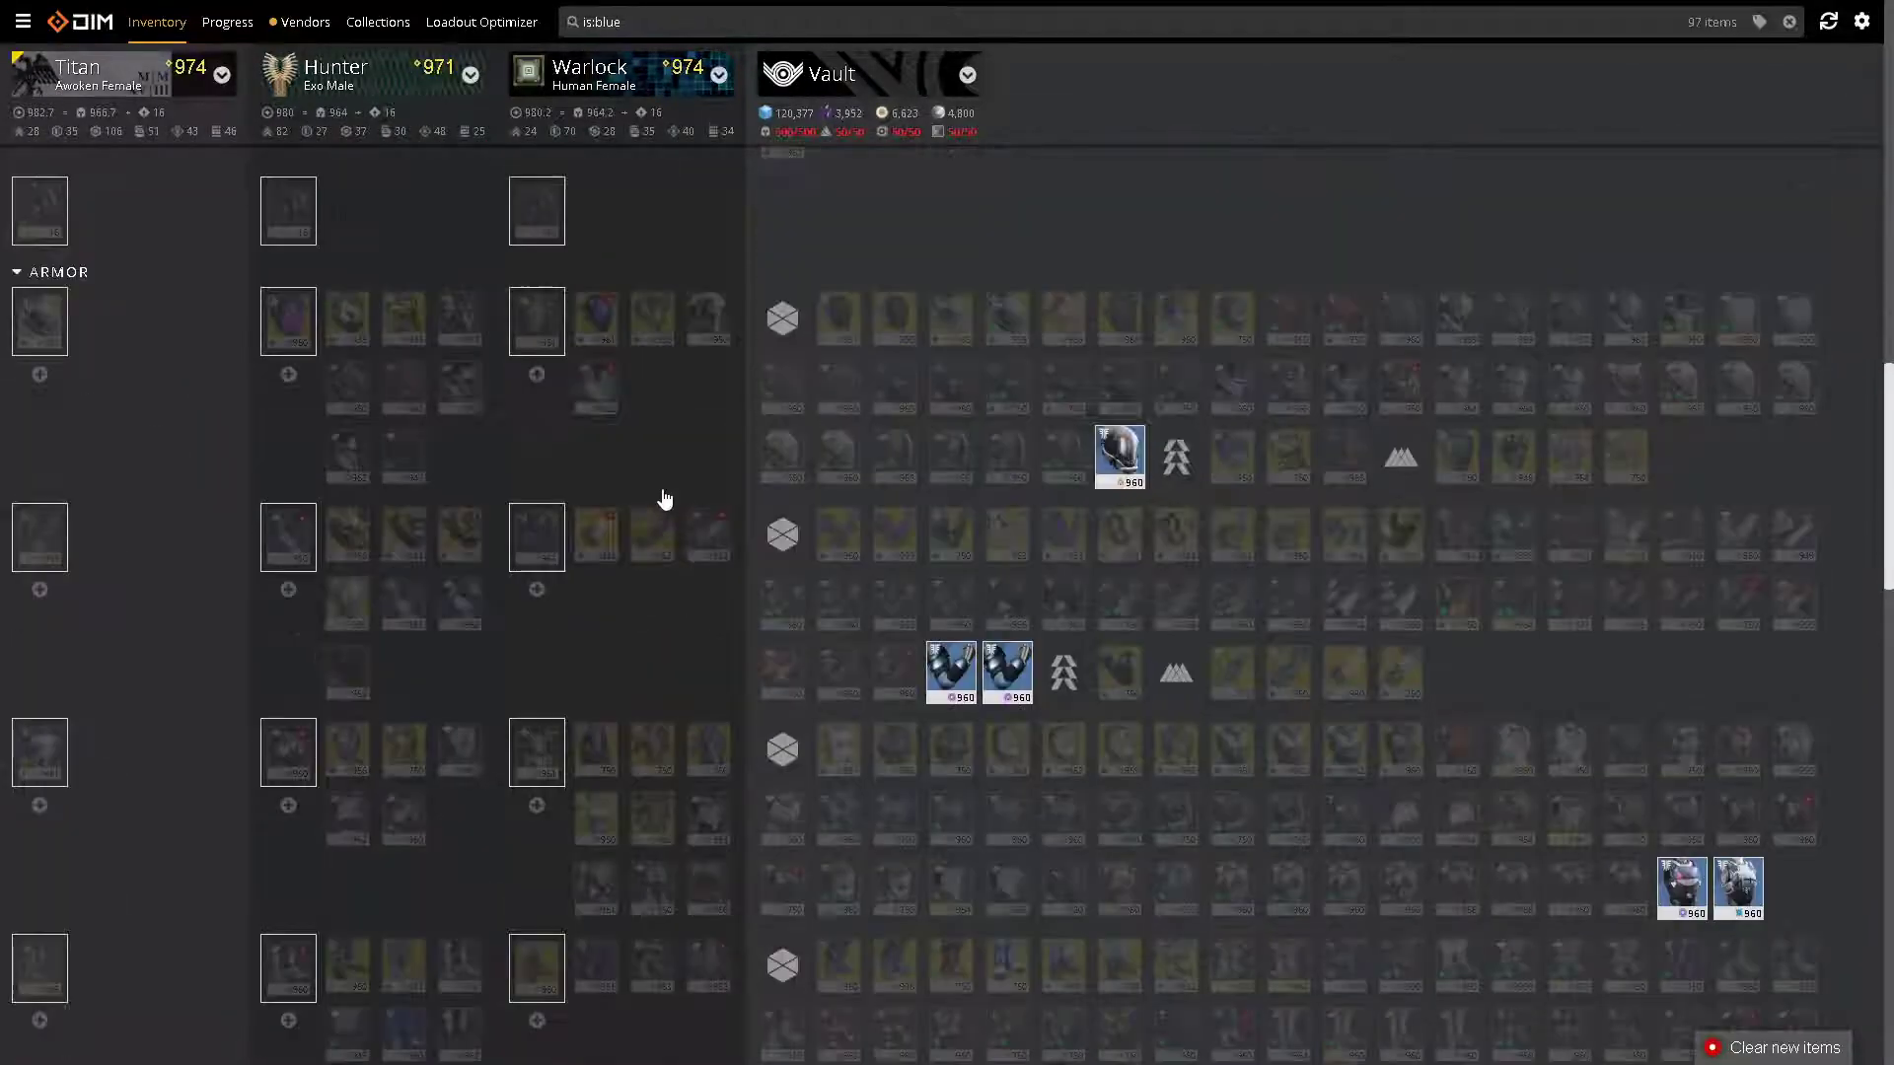
- Narrow the blue-item search to armor by adding is:armor, and review the matching pieces
text(is:)
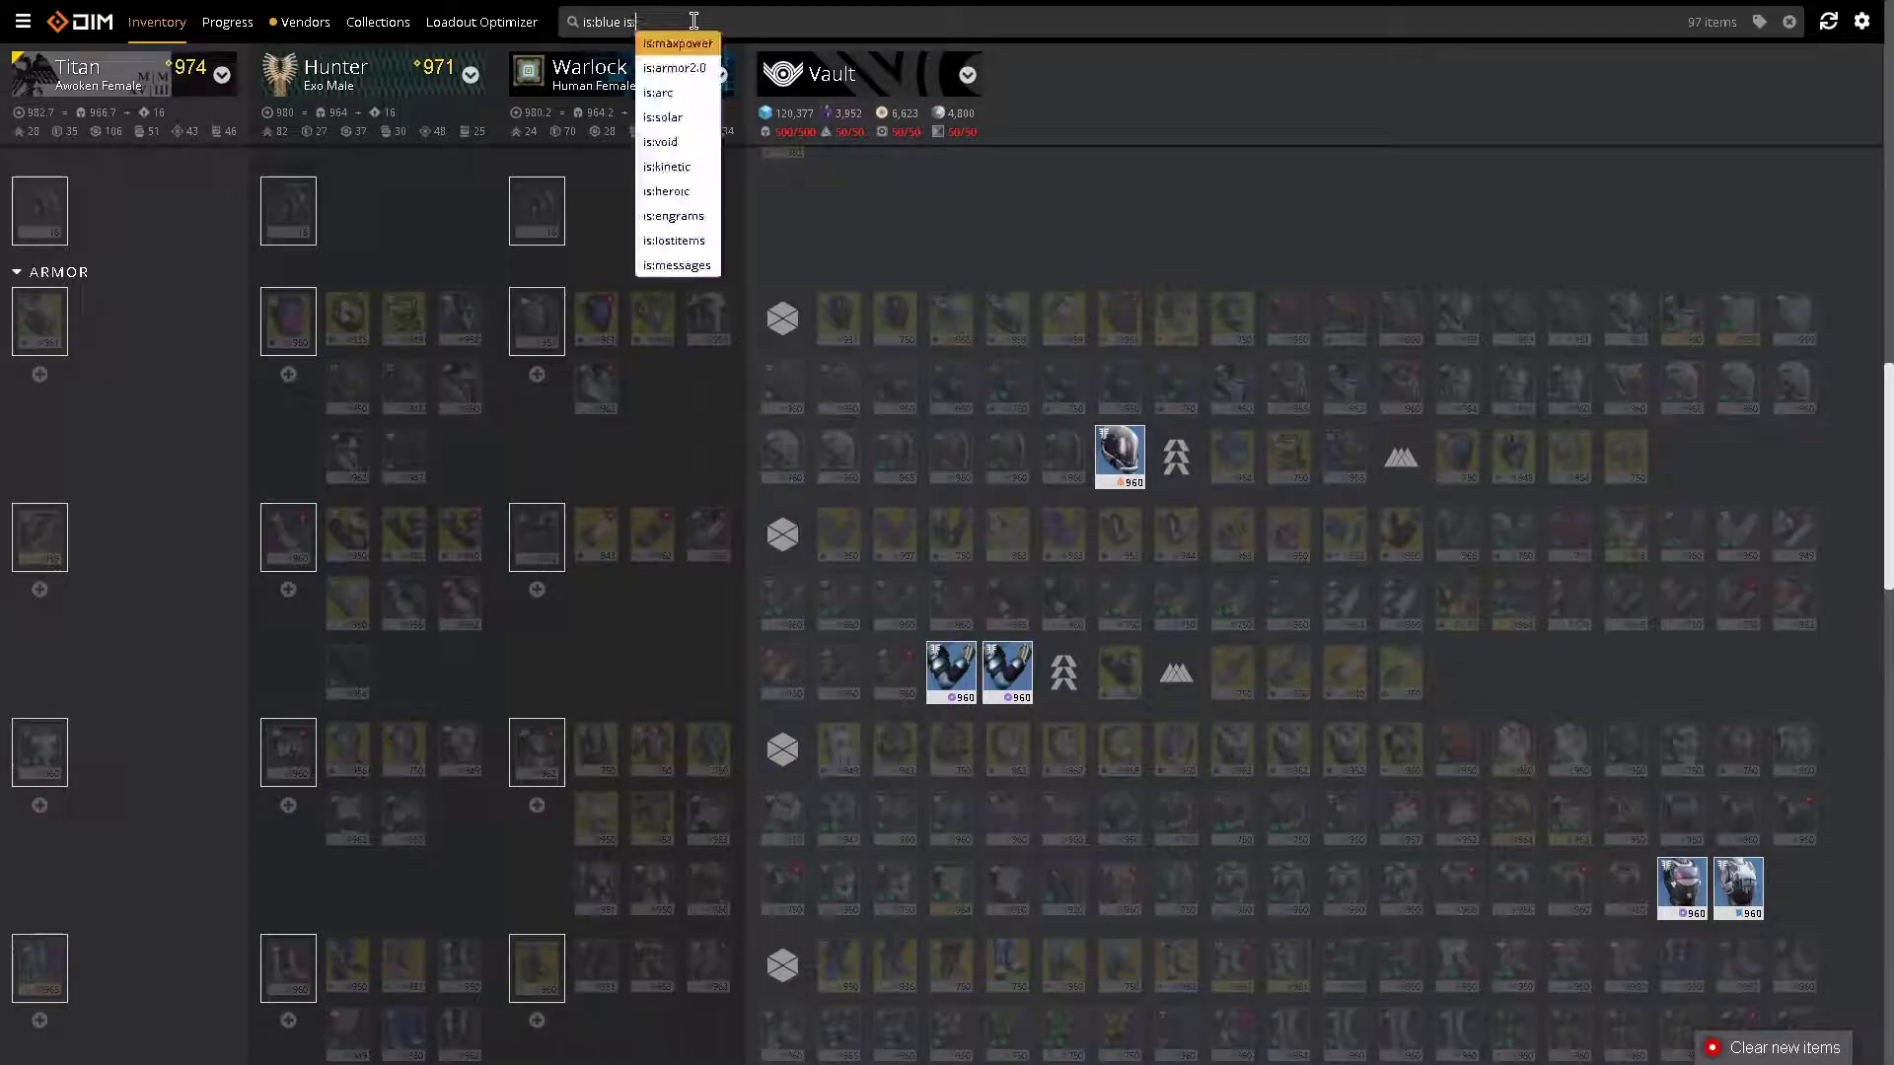
text(armor)
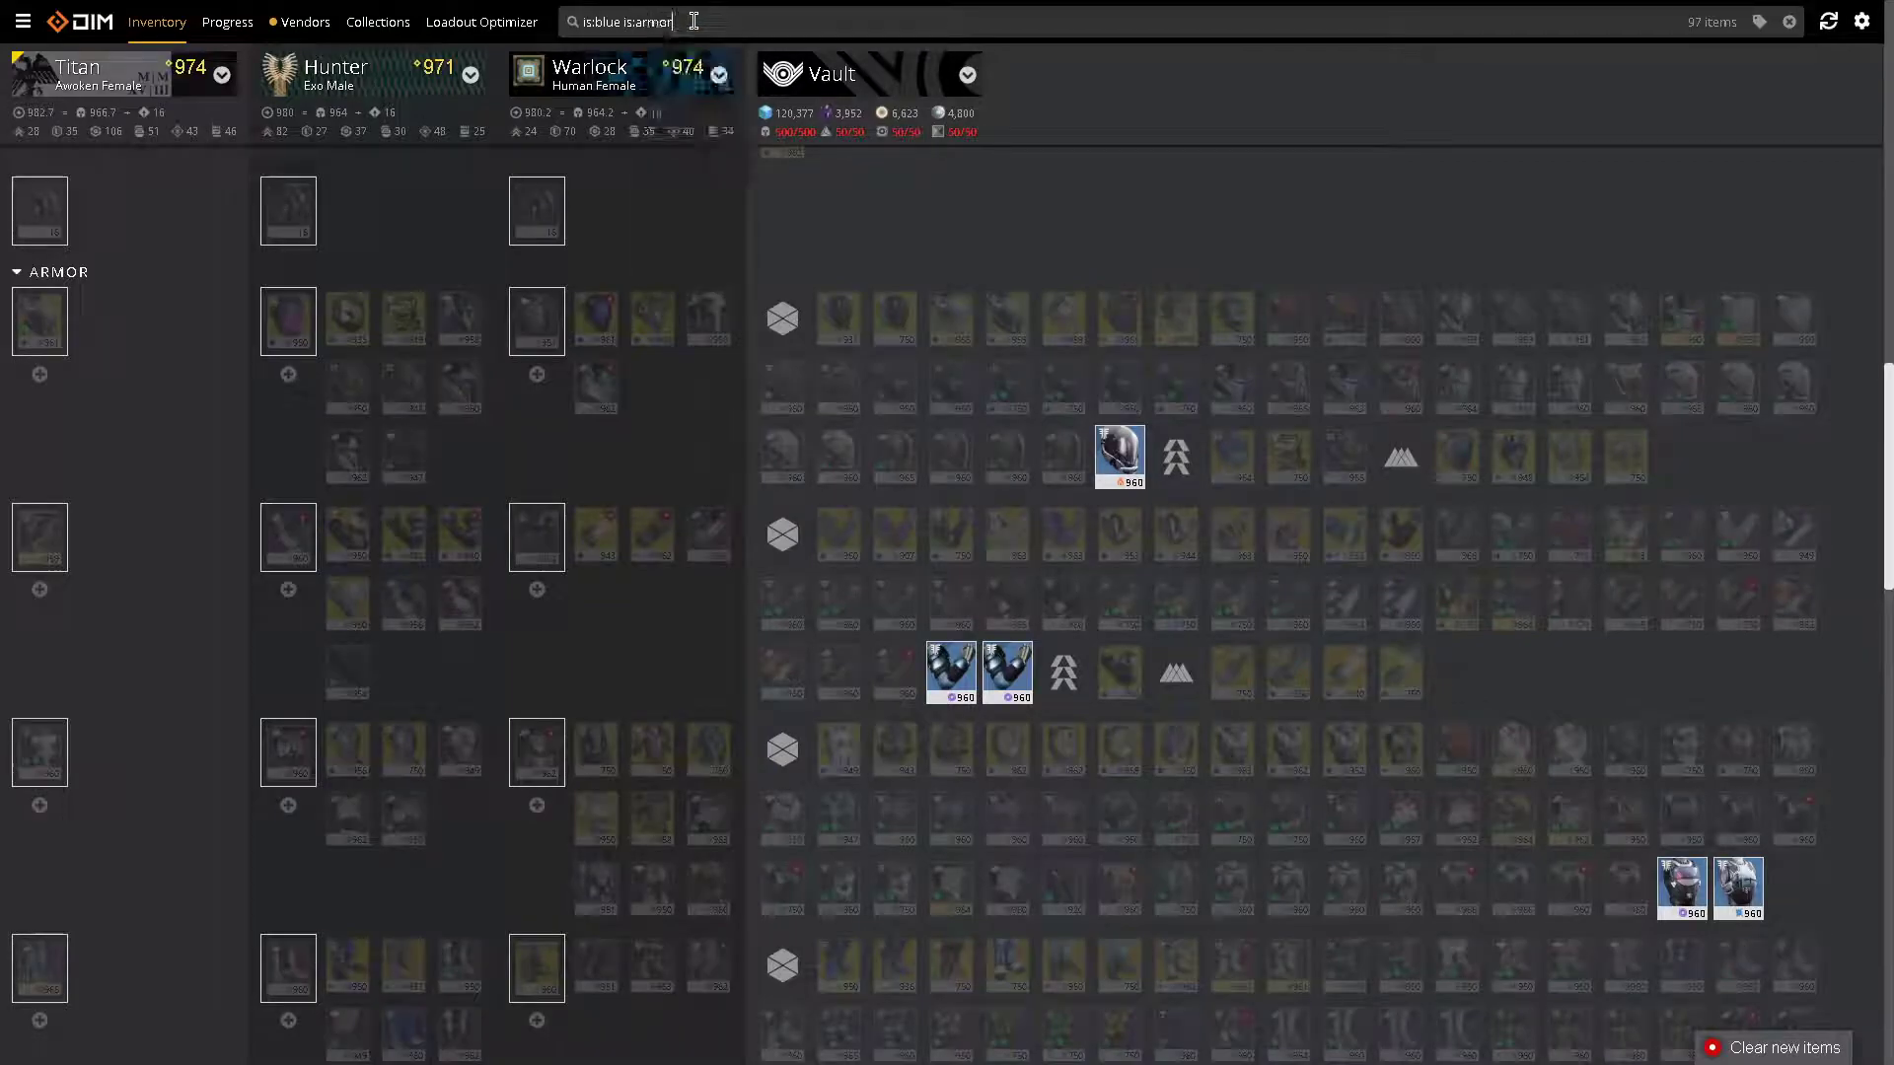
scroll(908, 443, down, 15)
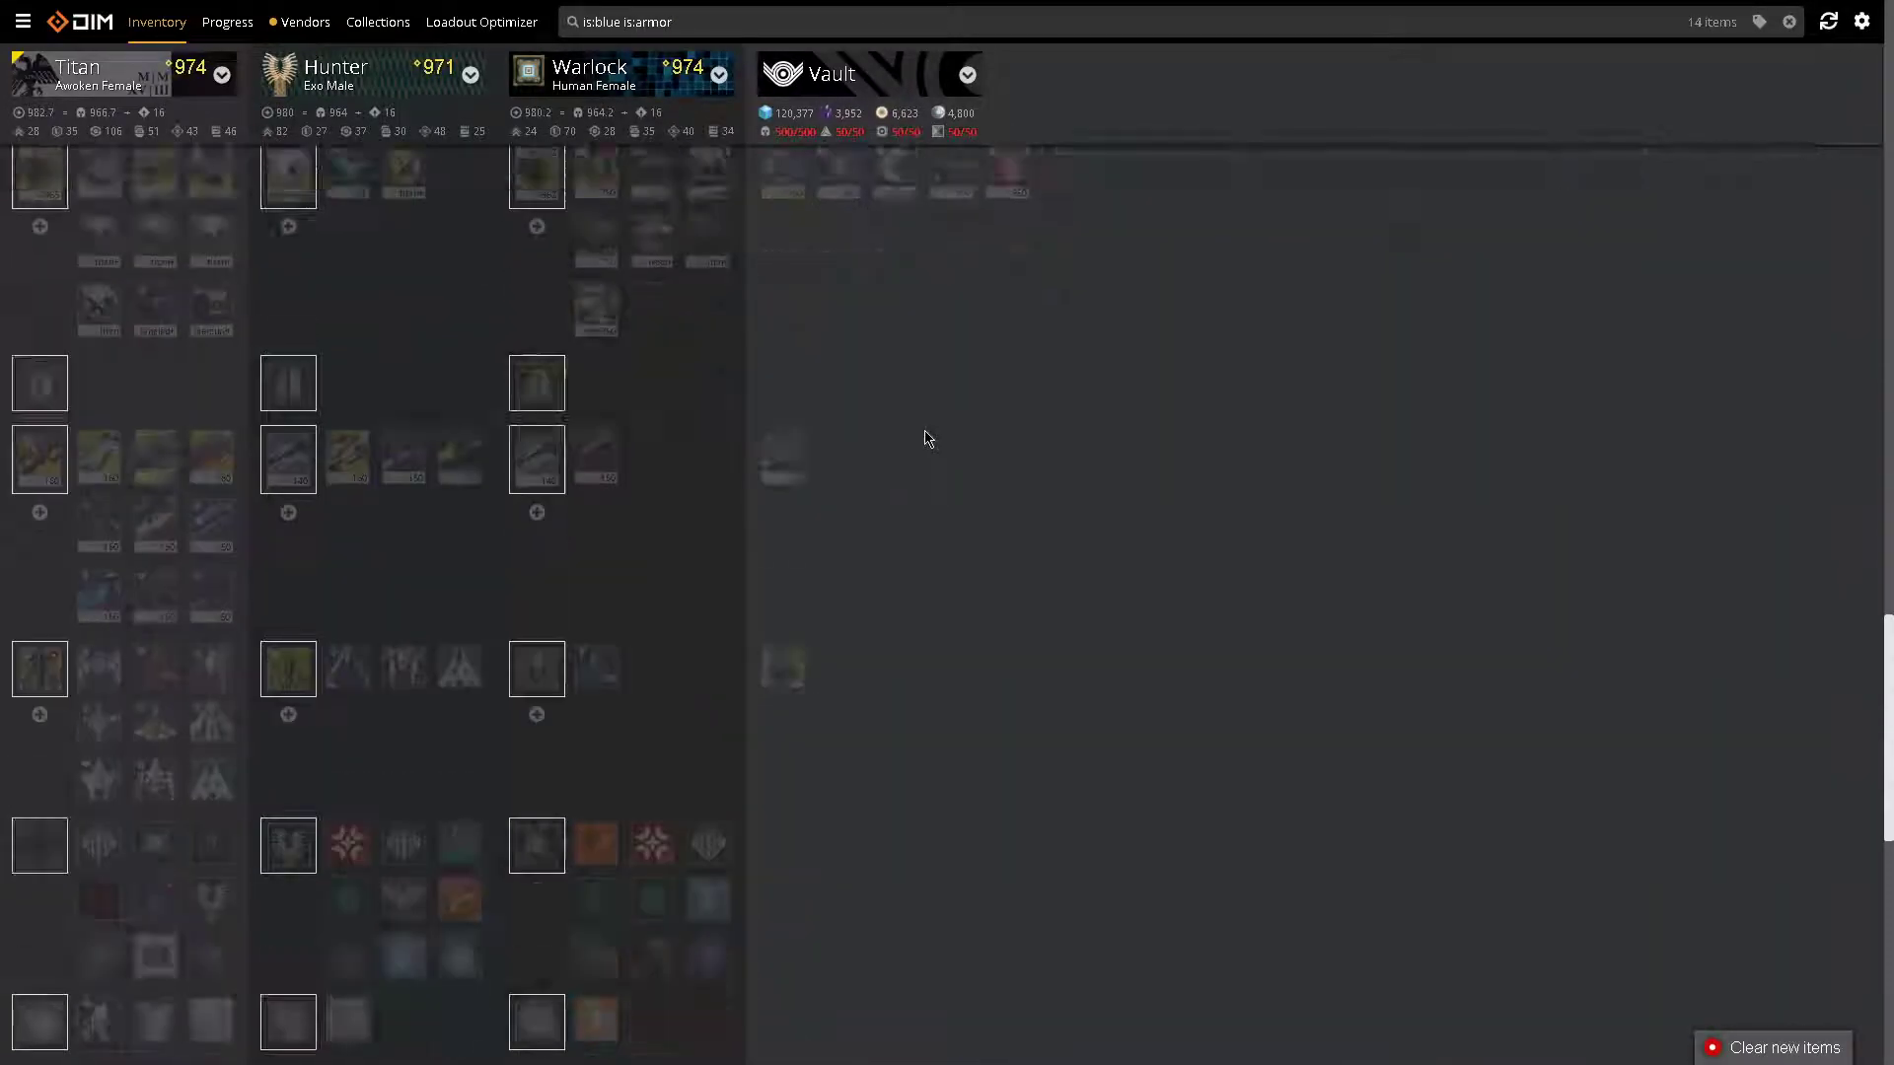
scroll(925, 441, up, 10)
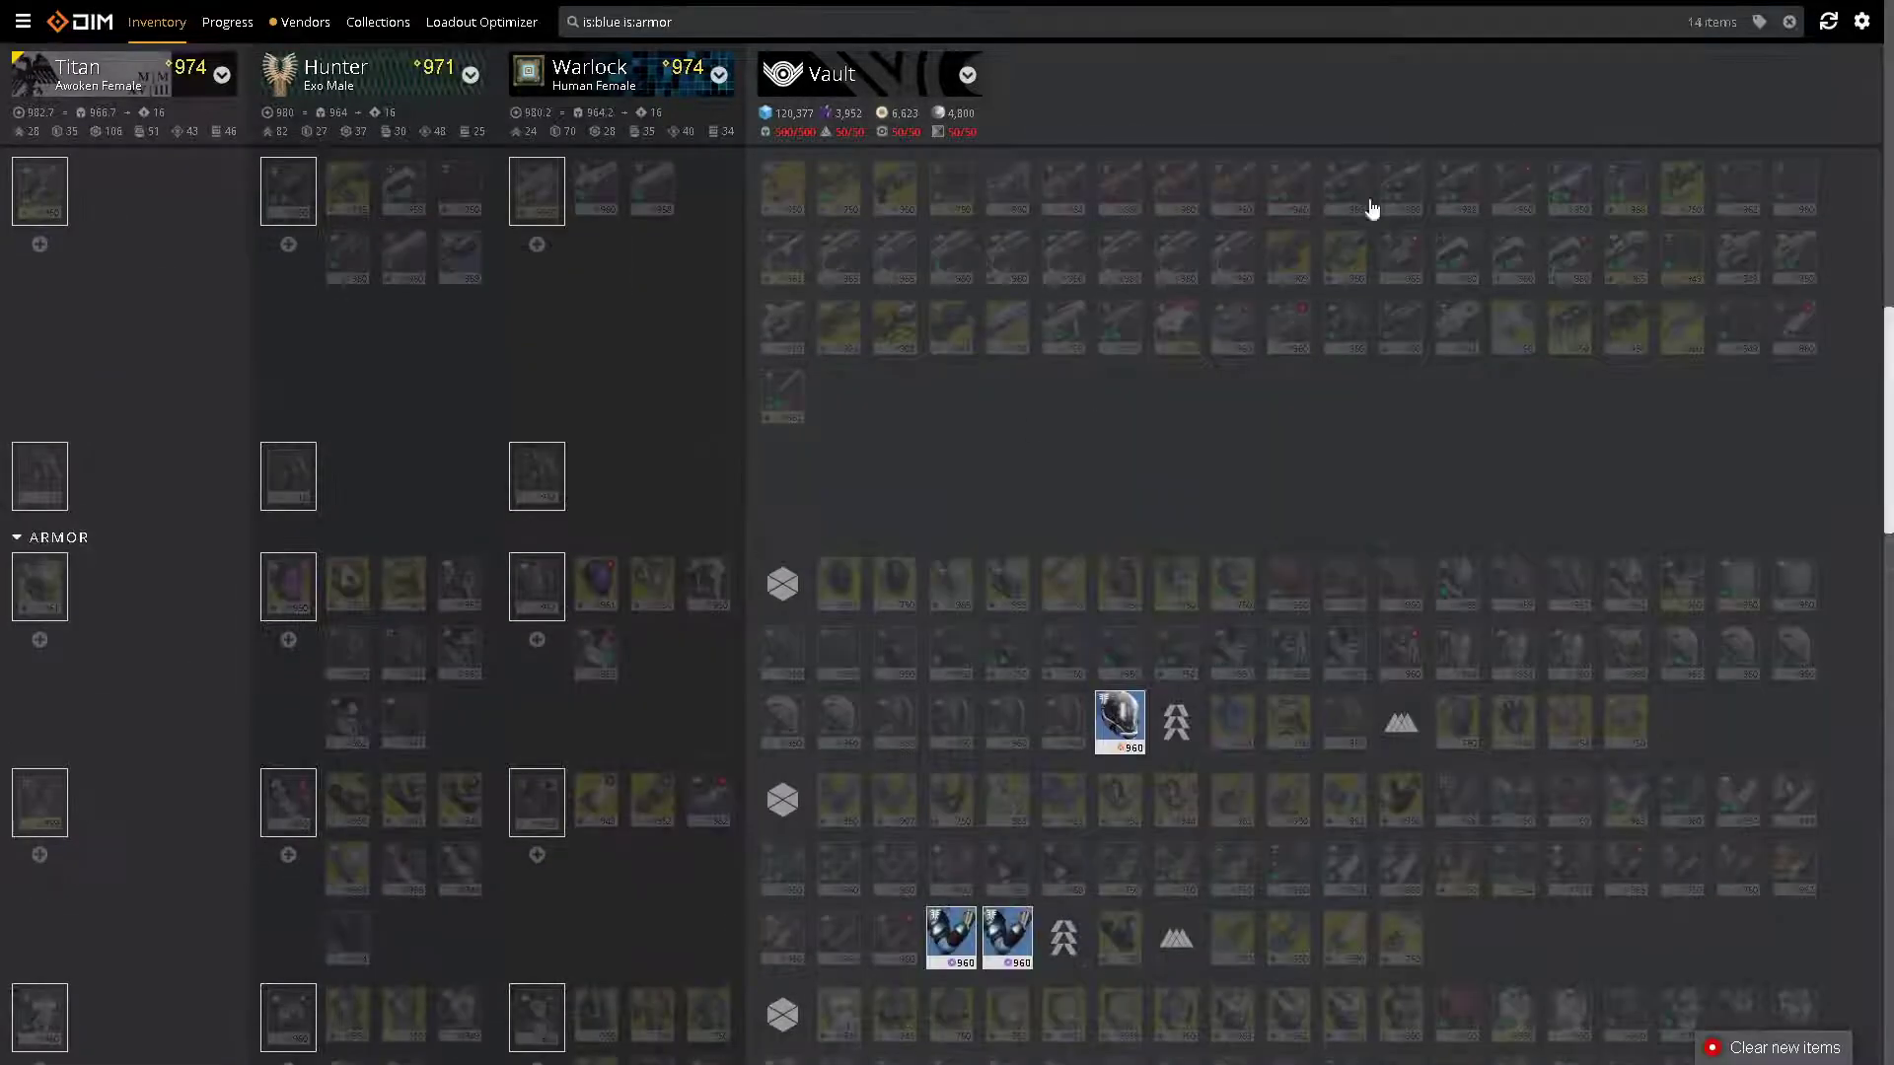
scroll(1387, 562, down, 3)
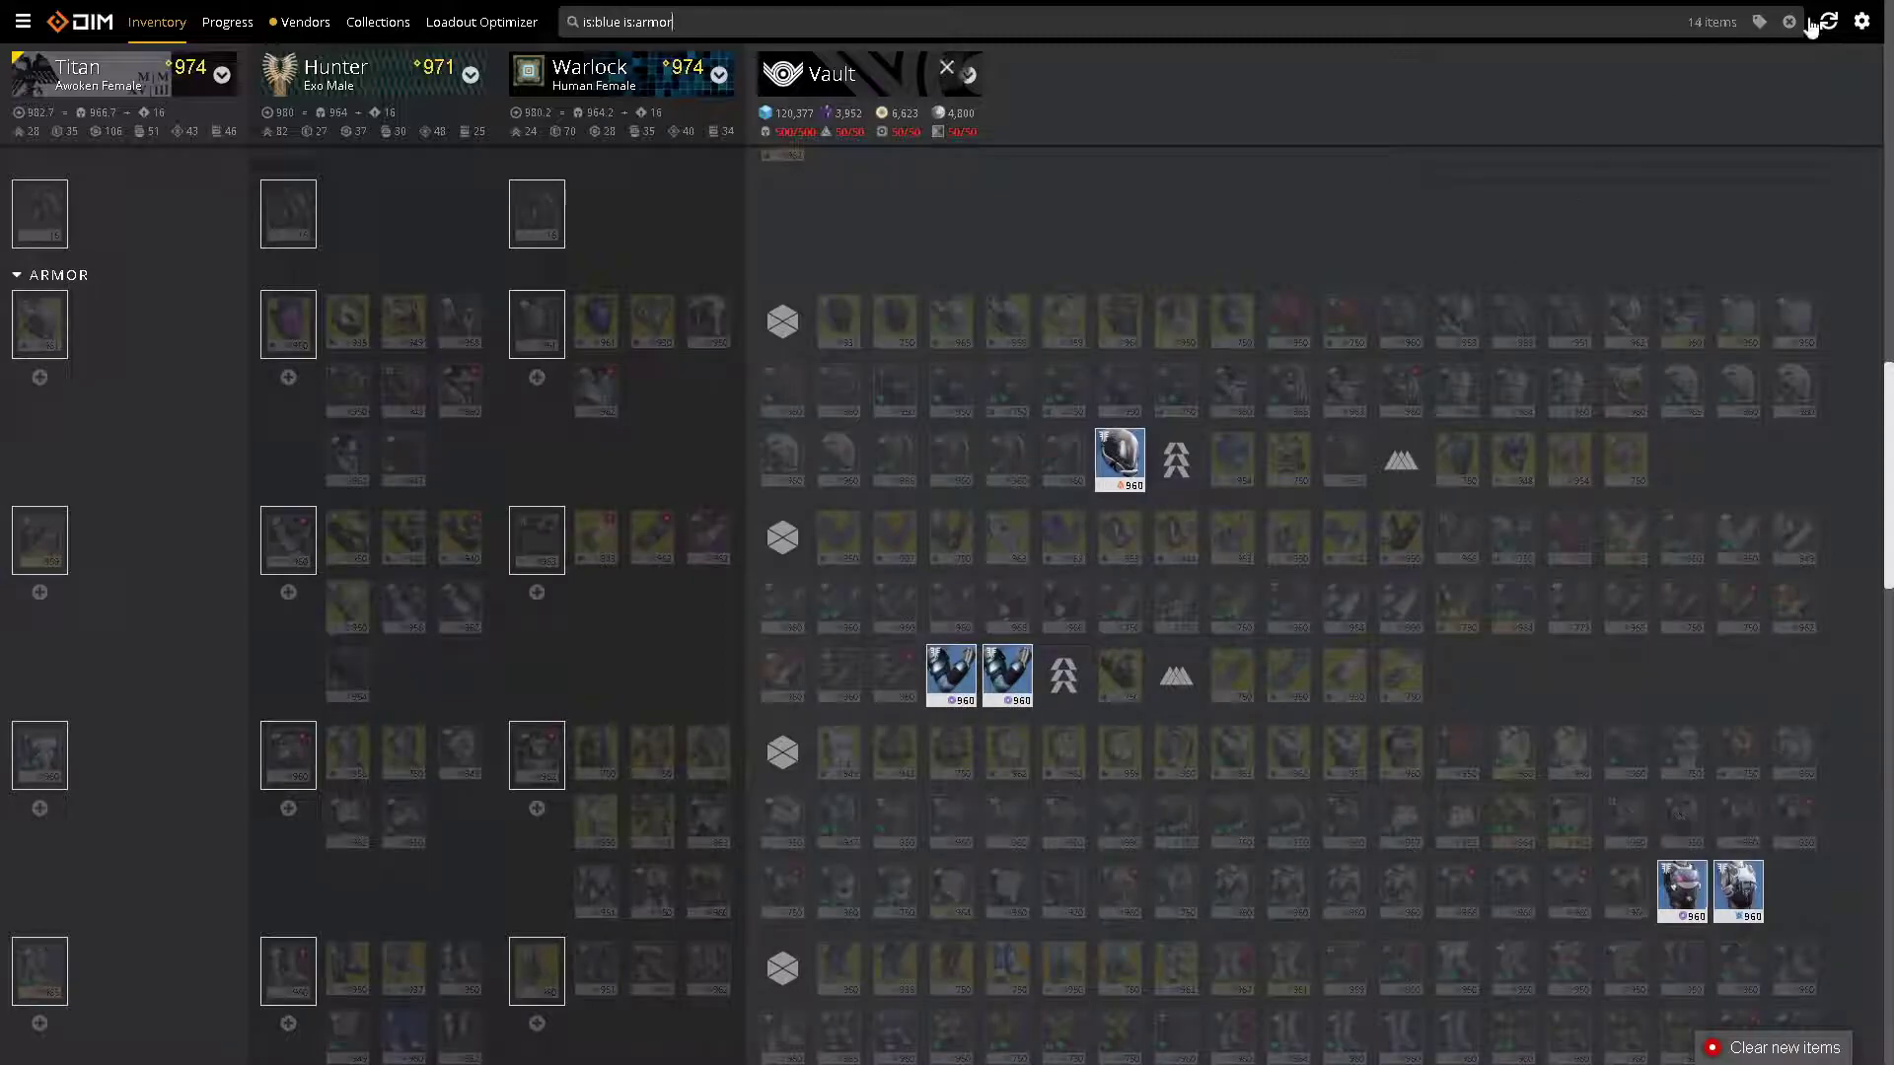
- Bulk-tag all items matching is:blue is:armor as Junk, check the tagged pieces, and clear the search
click(1759, 25)
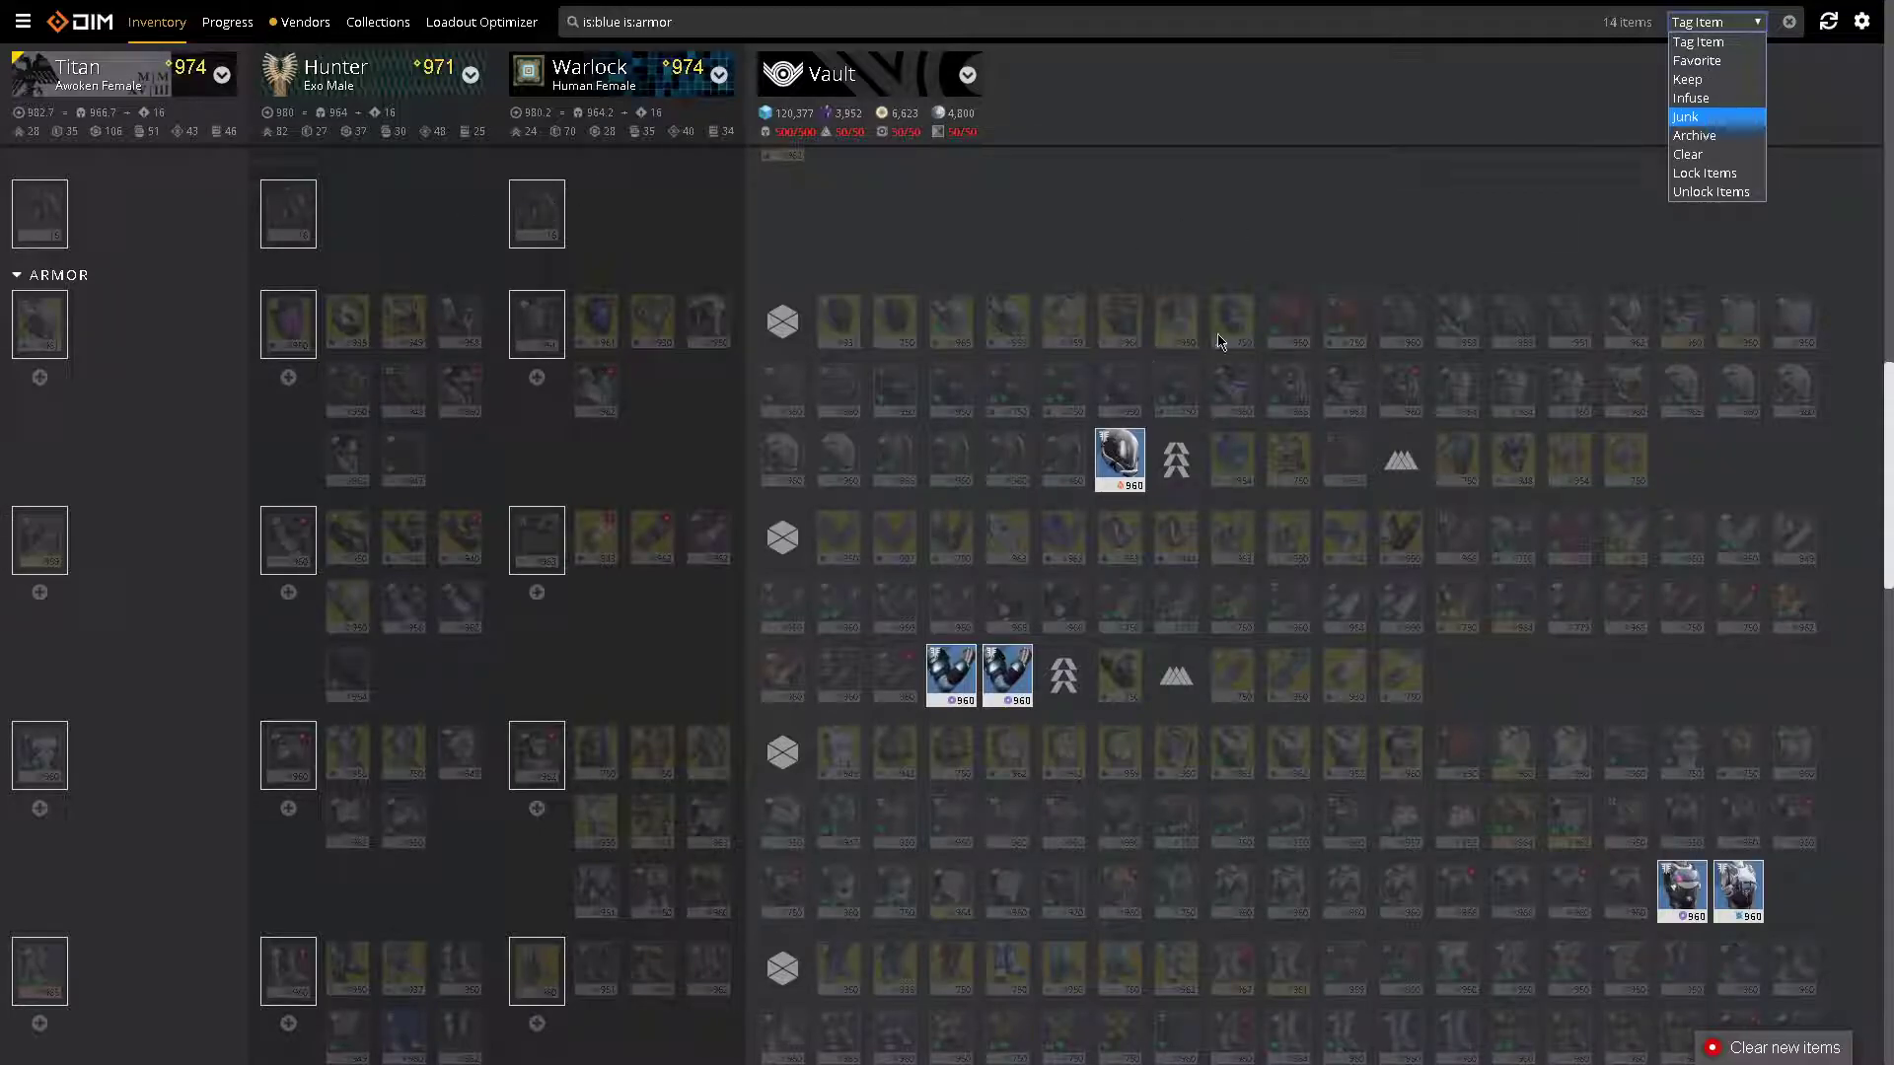
key(Return)
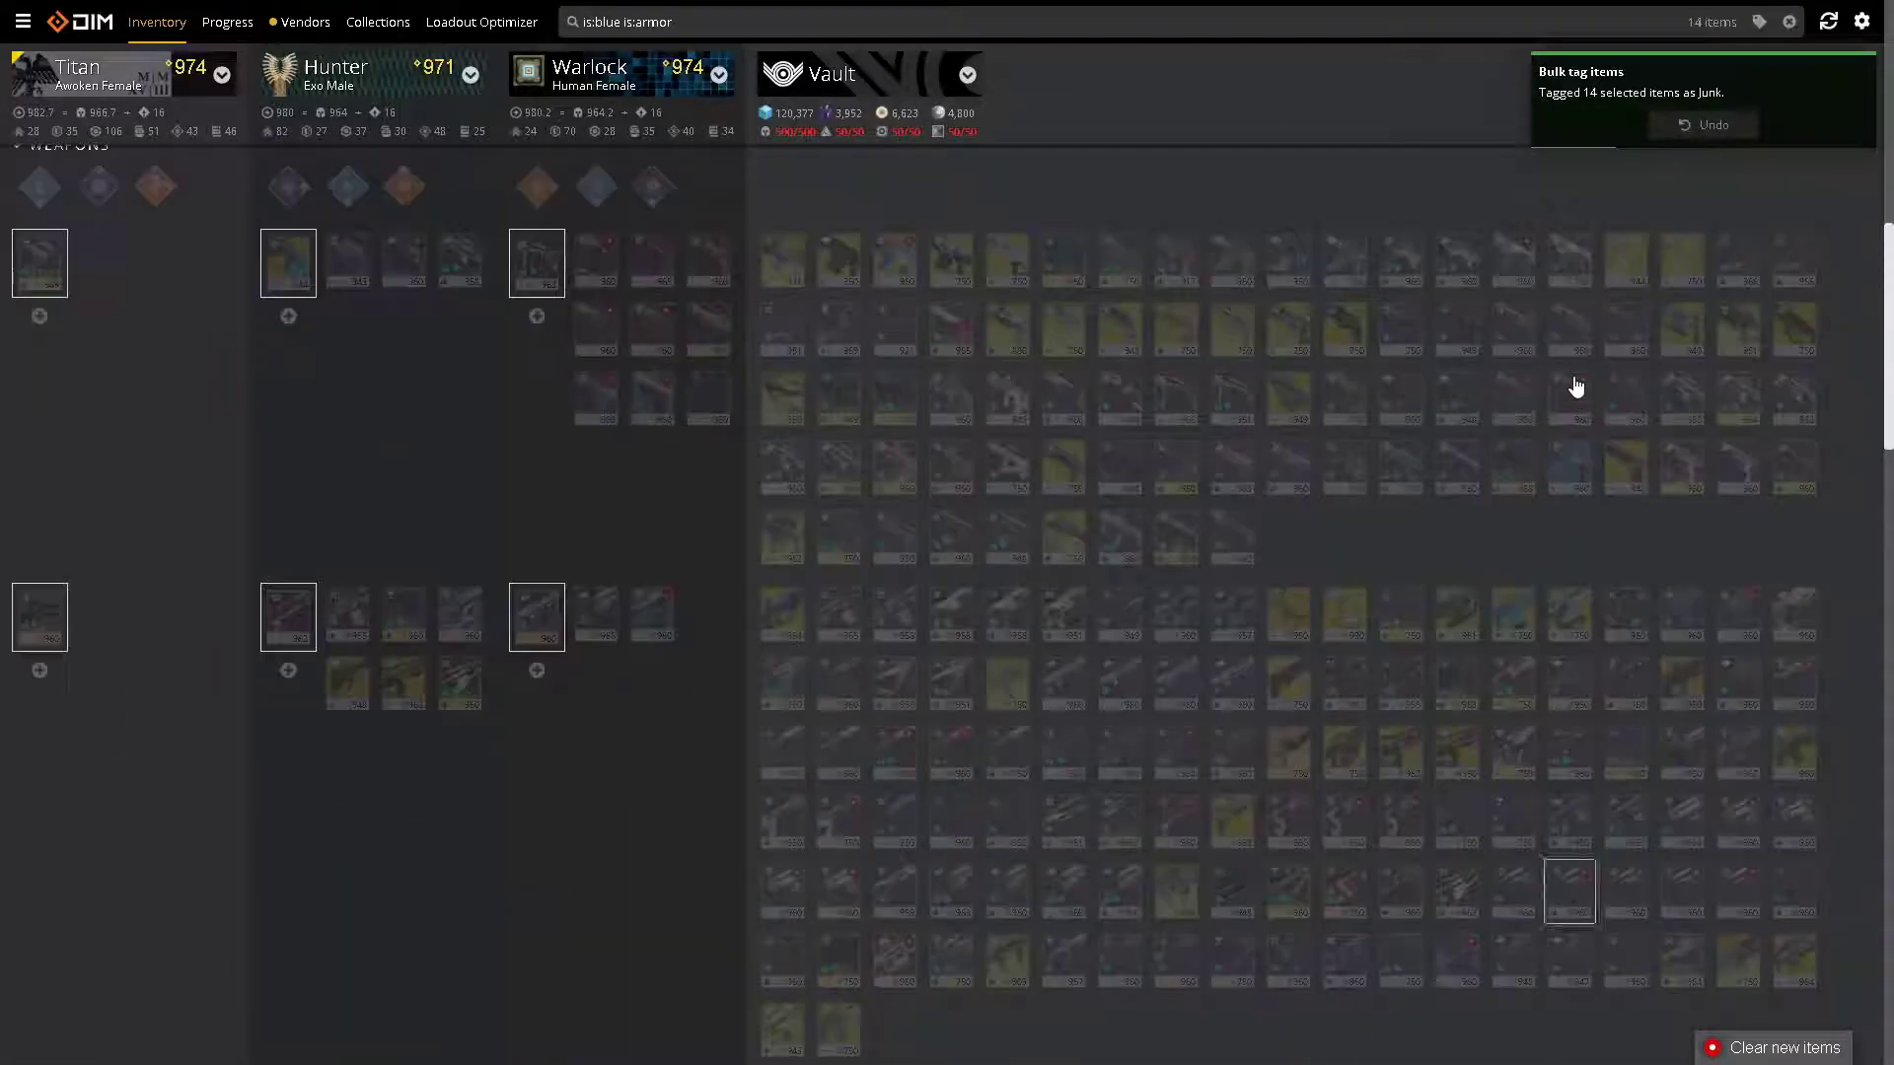
scroll(1569, 391, up, 5)
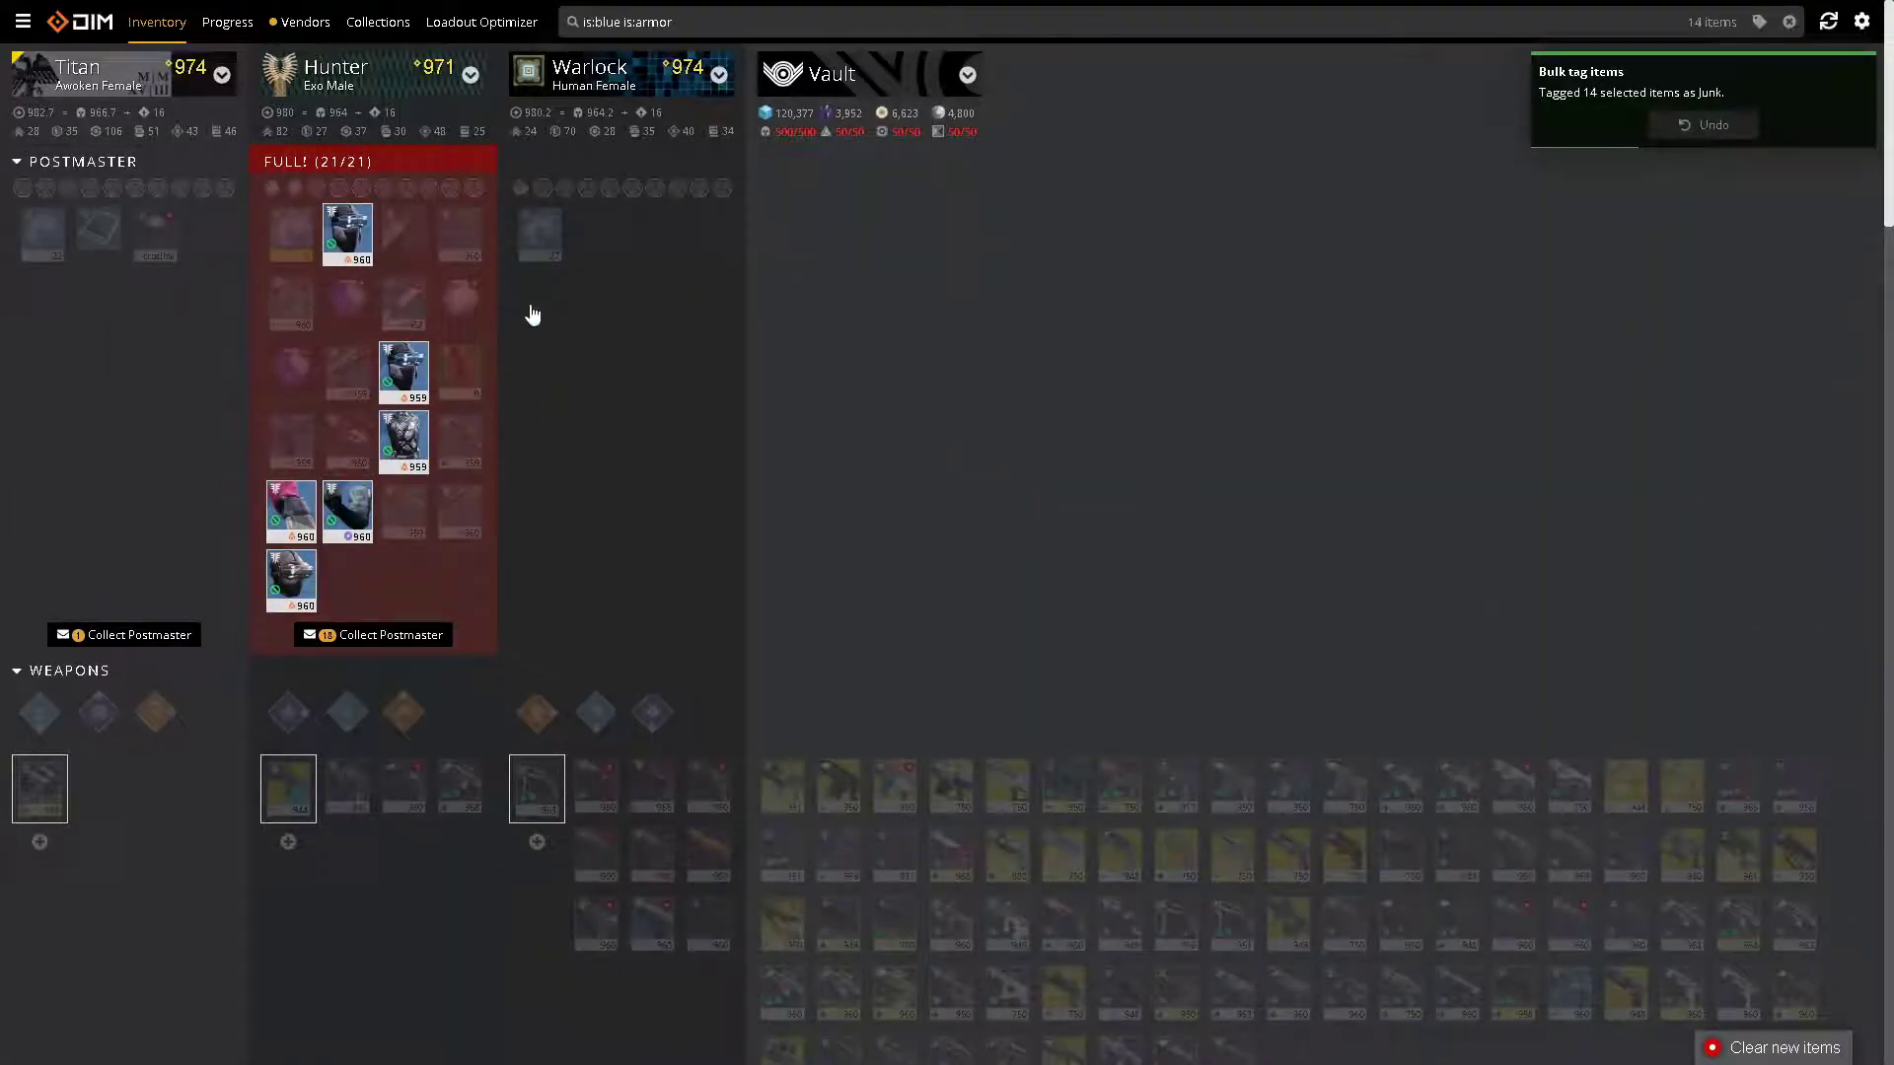
scroll(1027, 612, down, 6)
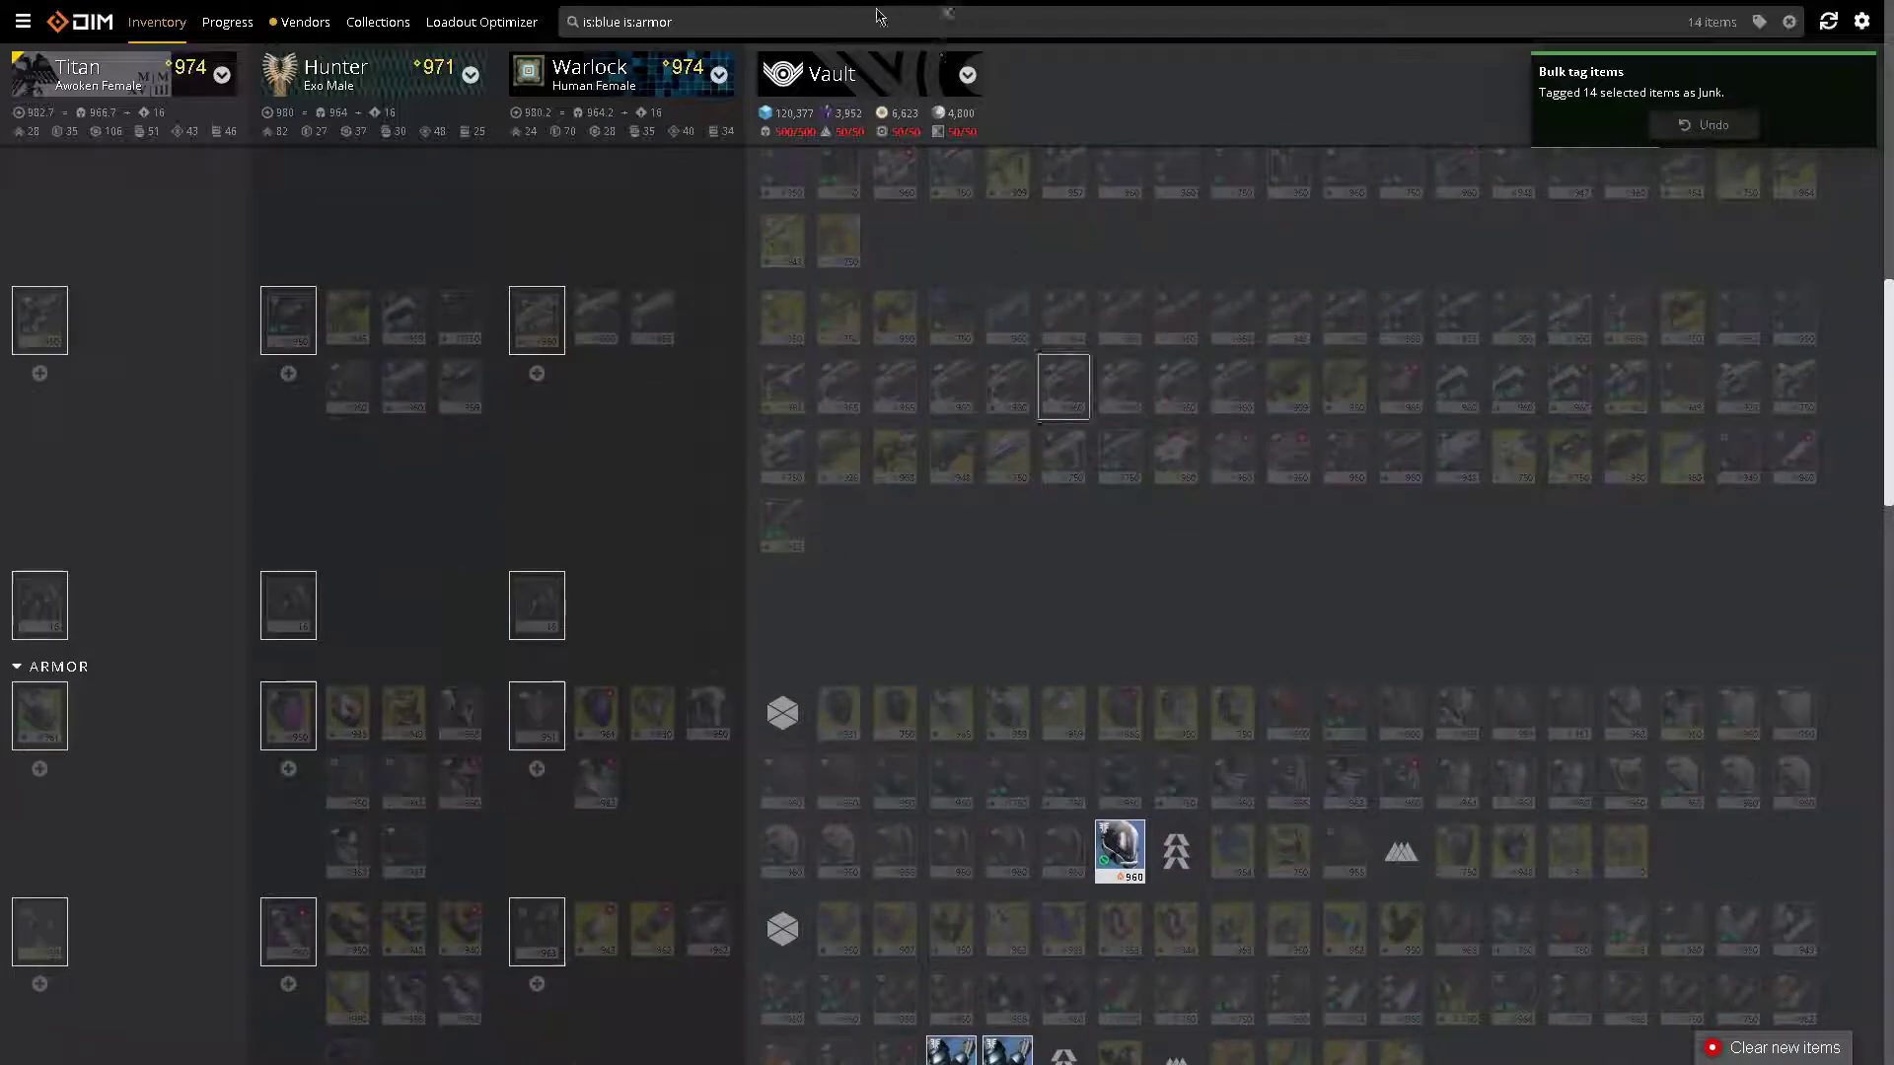
triple_click(862, 12)
key(BackSpace)
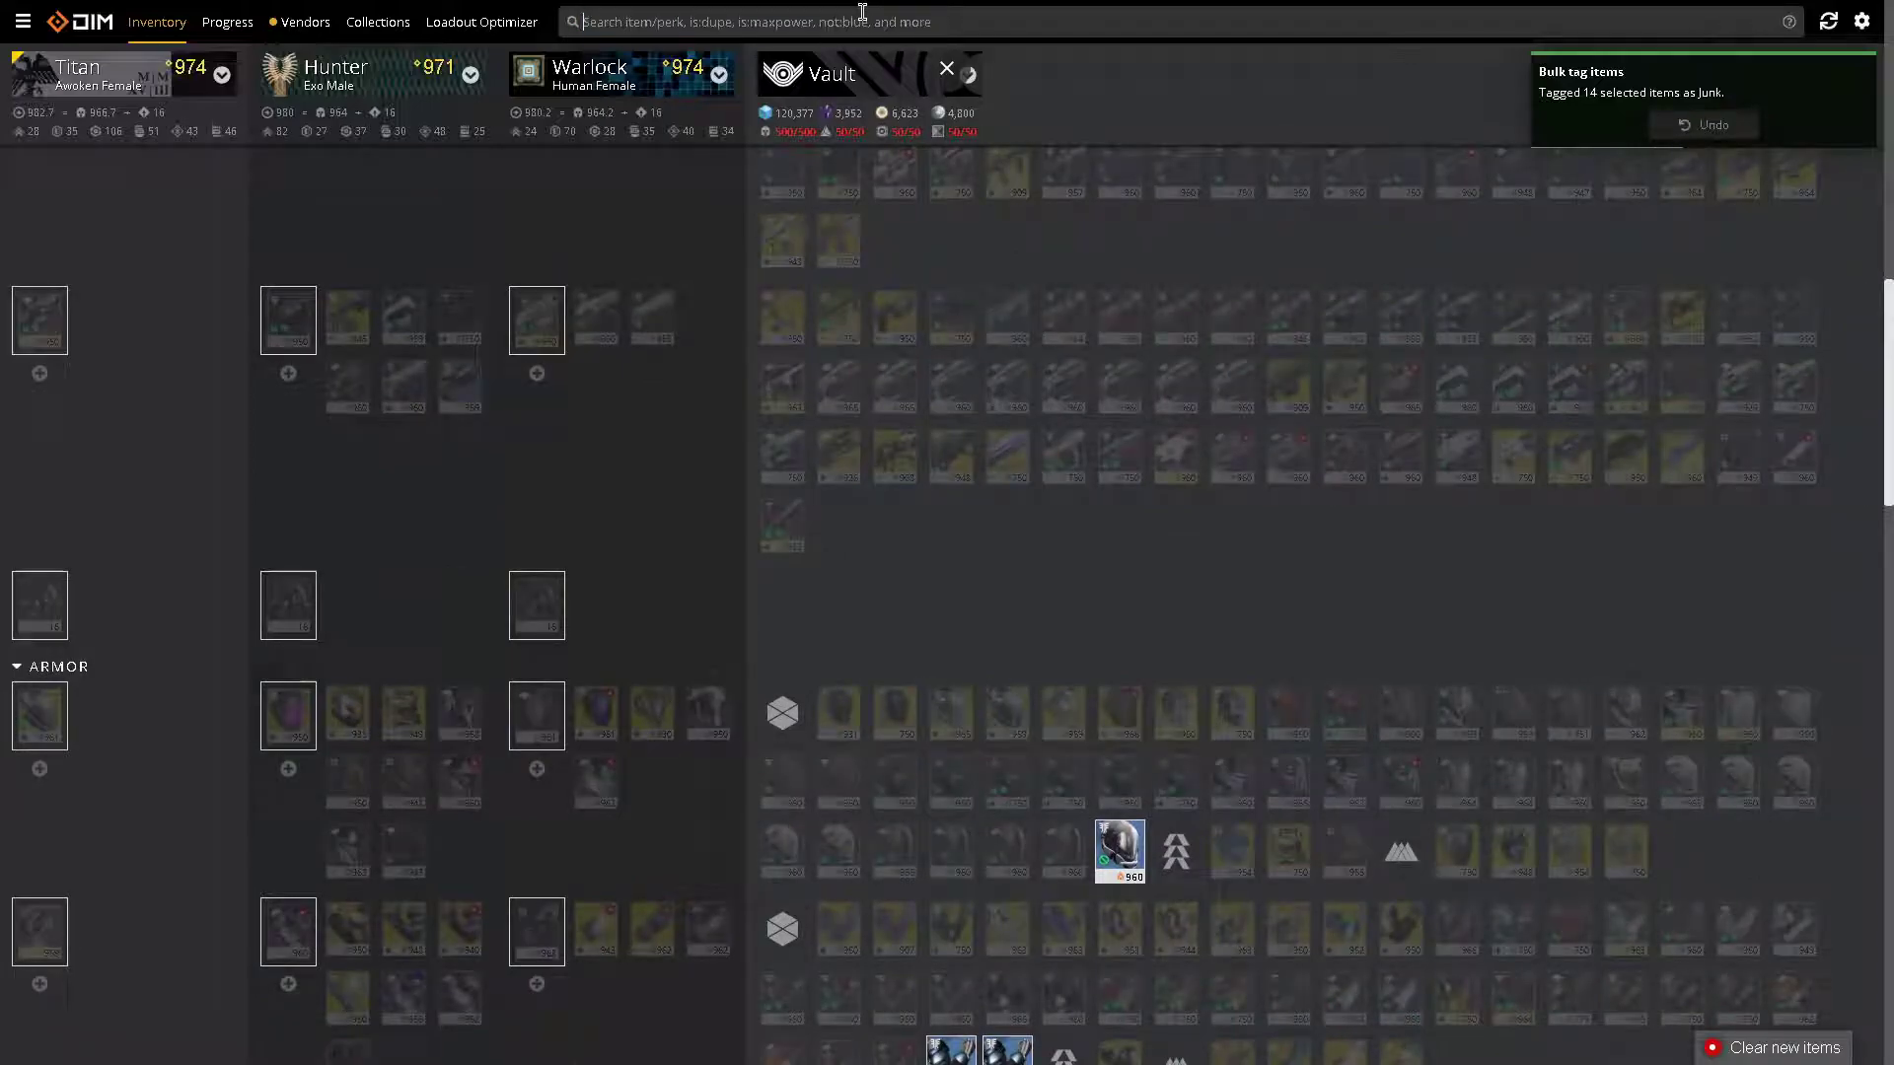
- Inspect the stats of the Helm of Saint-14 and a legendary Titan helmet in the vault's armor section
scroll(990, 389, down, 4)
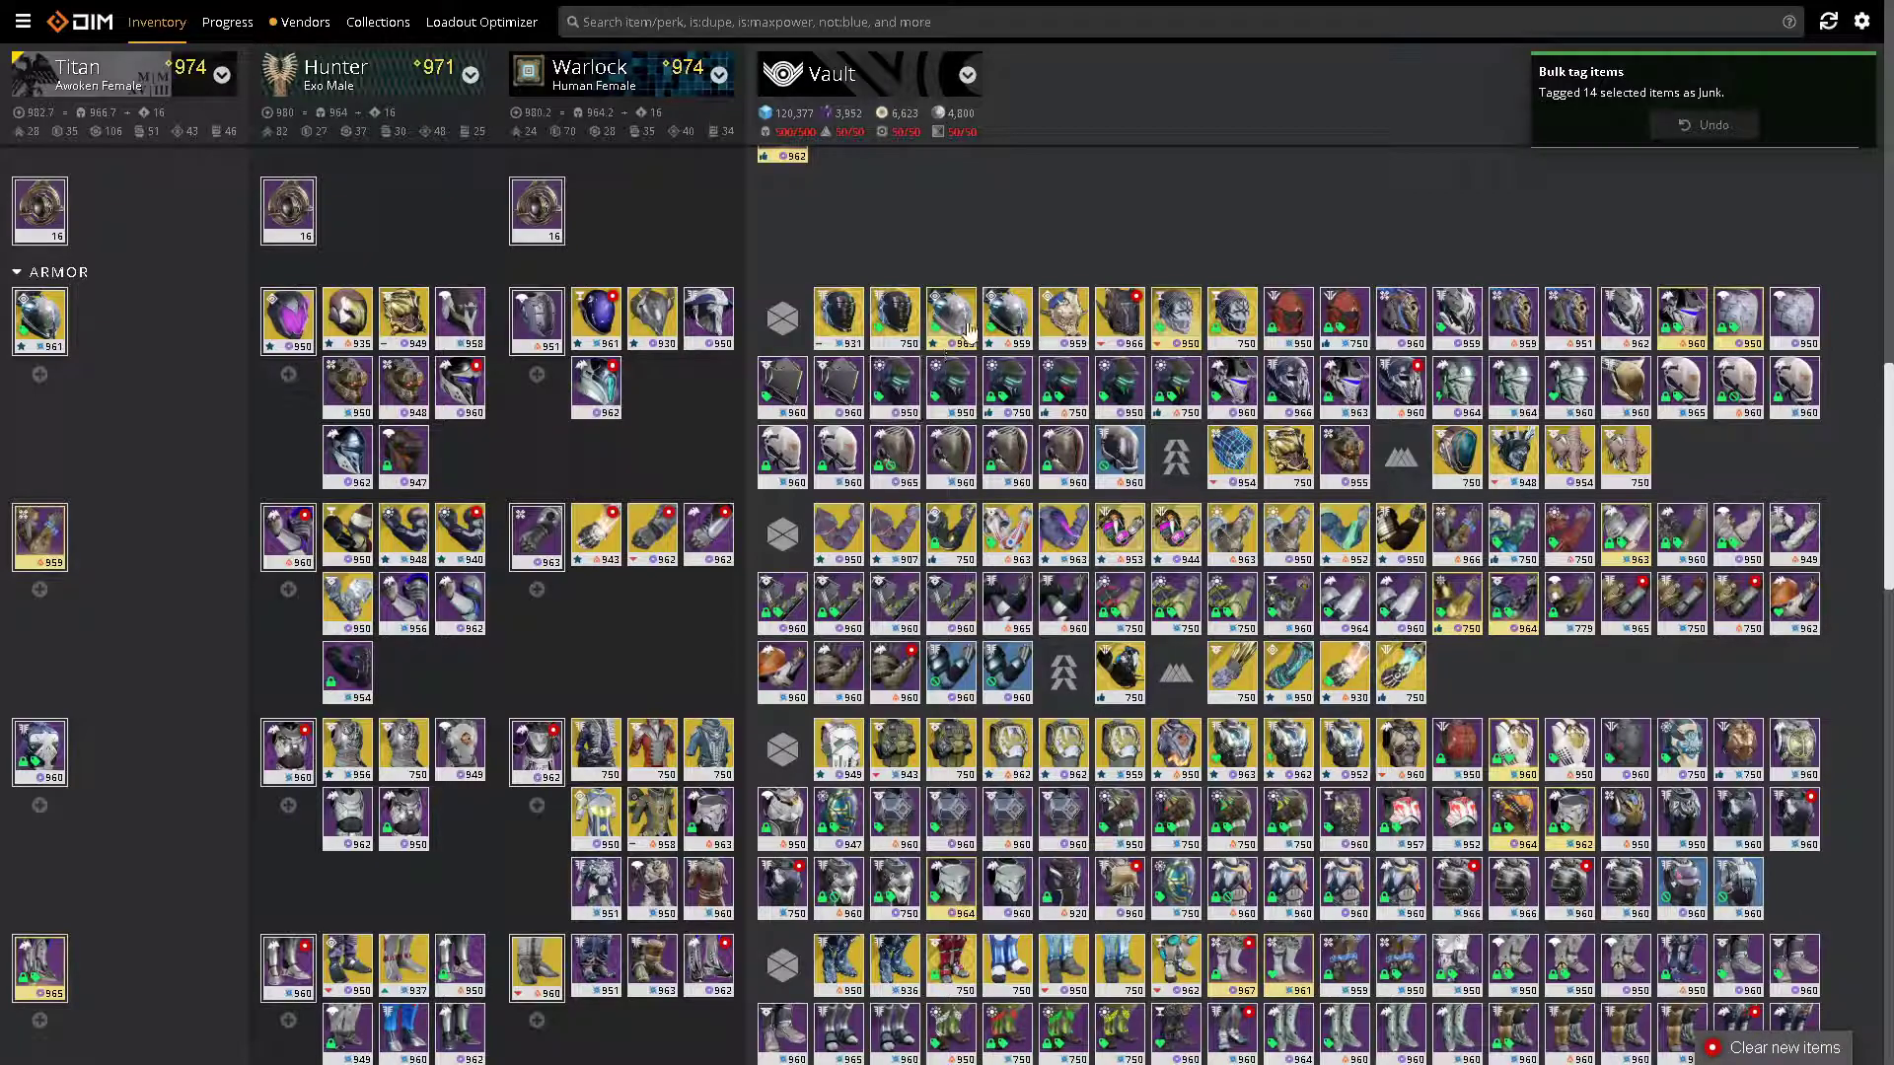
click(1008, 314)
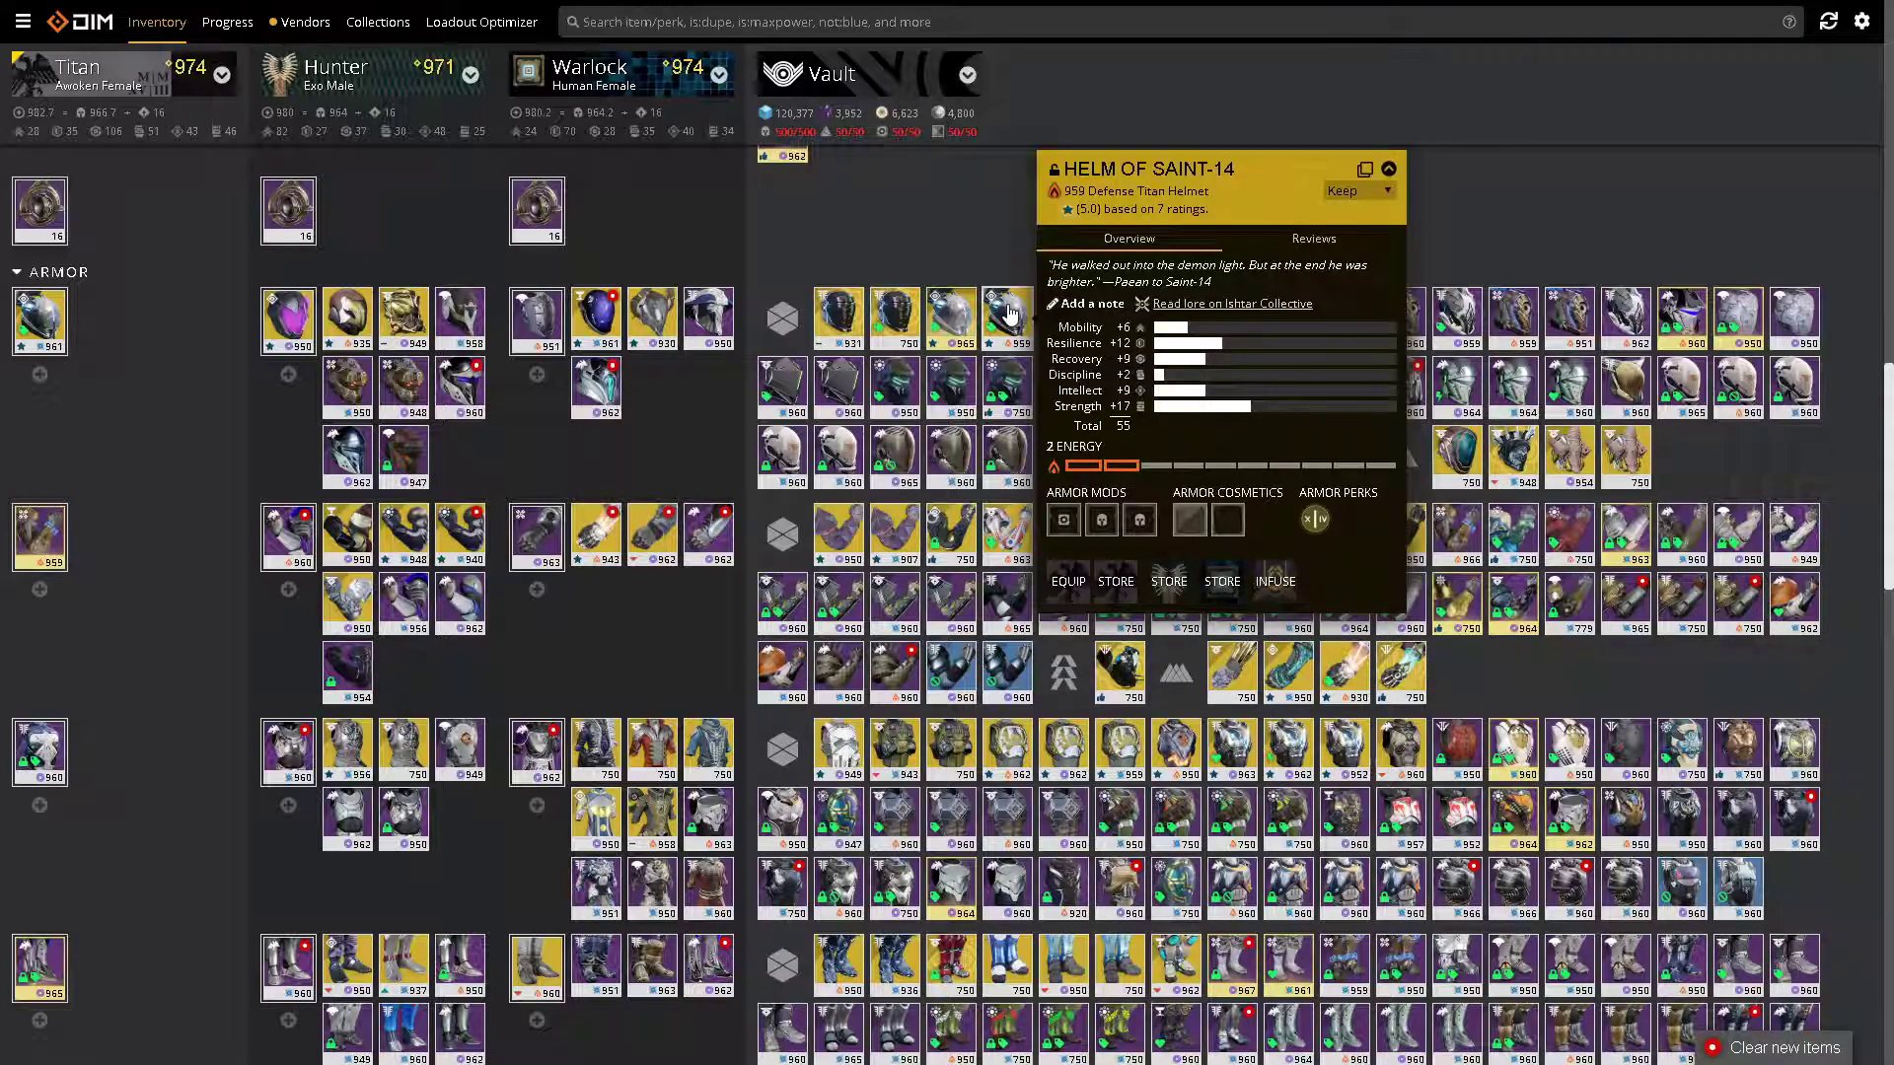
click(1008, 313)
click(949, 449)
click(944, 431)
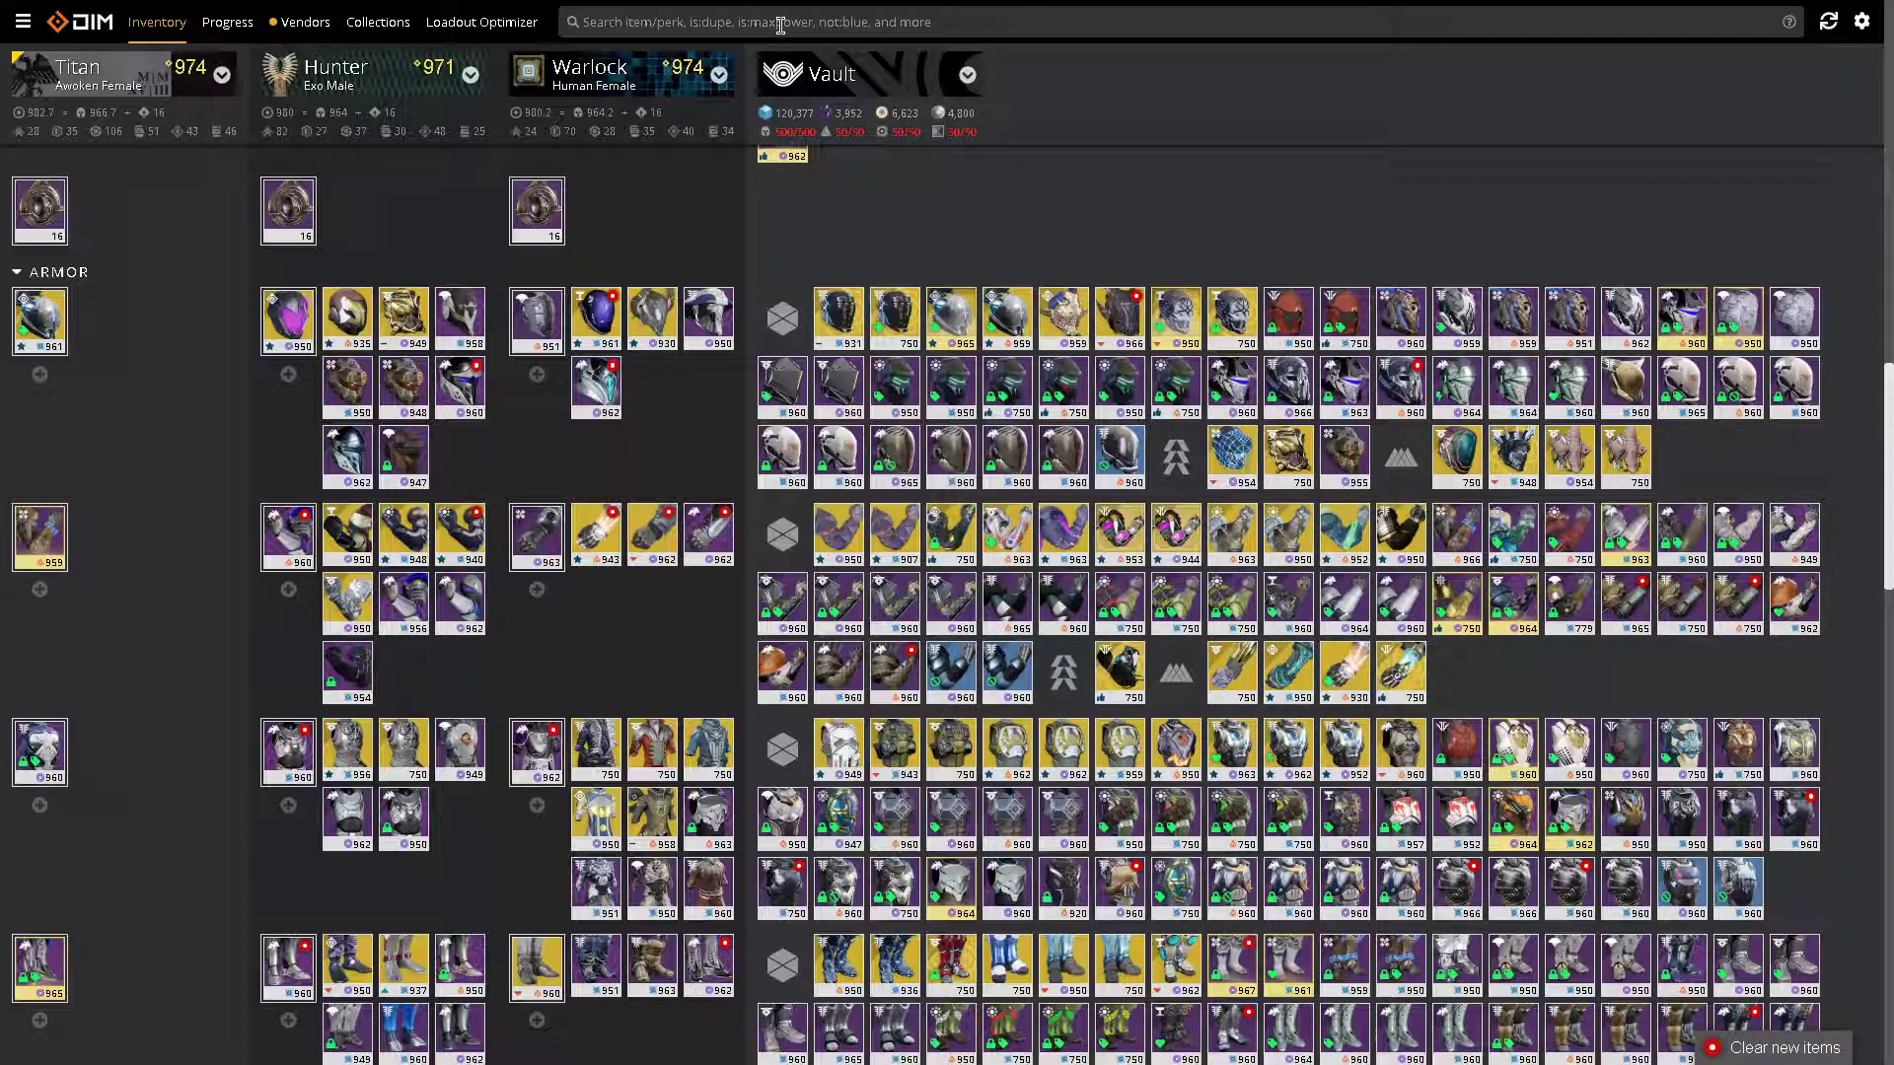
- Filter armor with basestat:mobility:>=20 and inspect the stats of the matching Midnight Exigent Helm
text(stat)
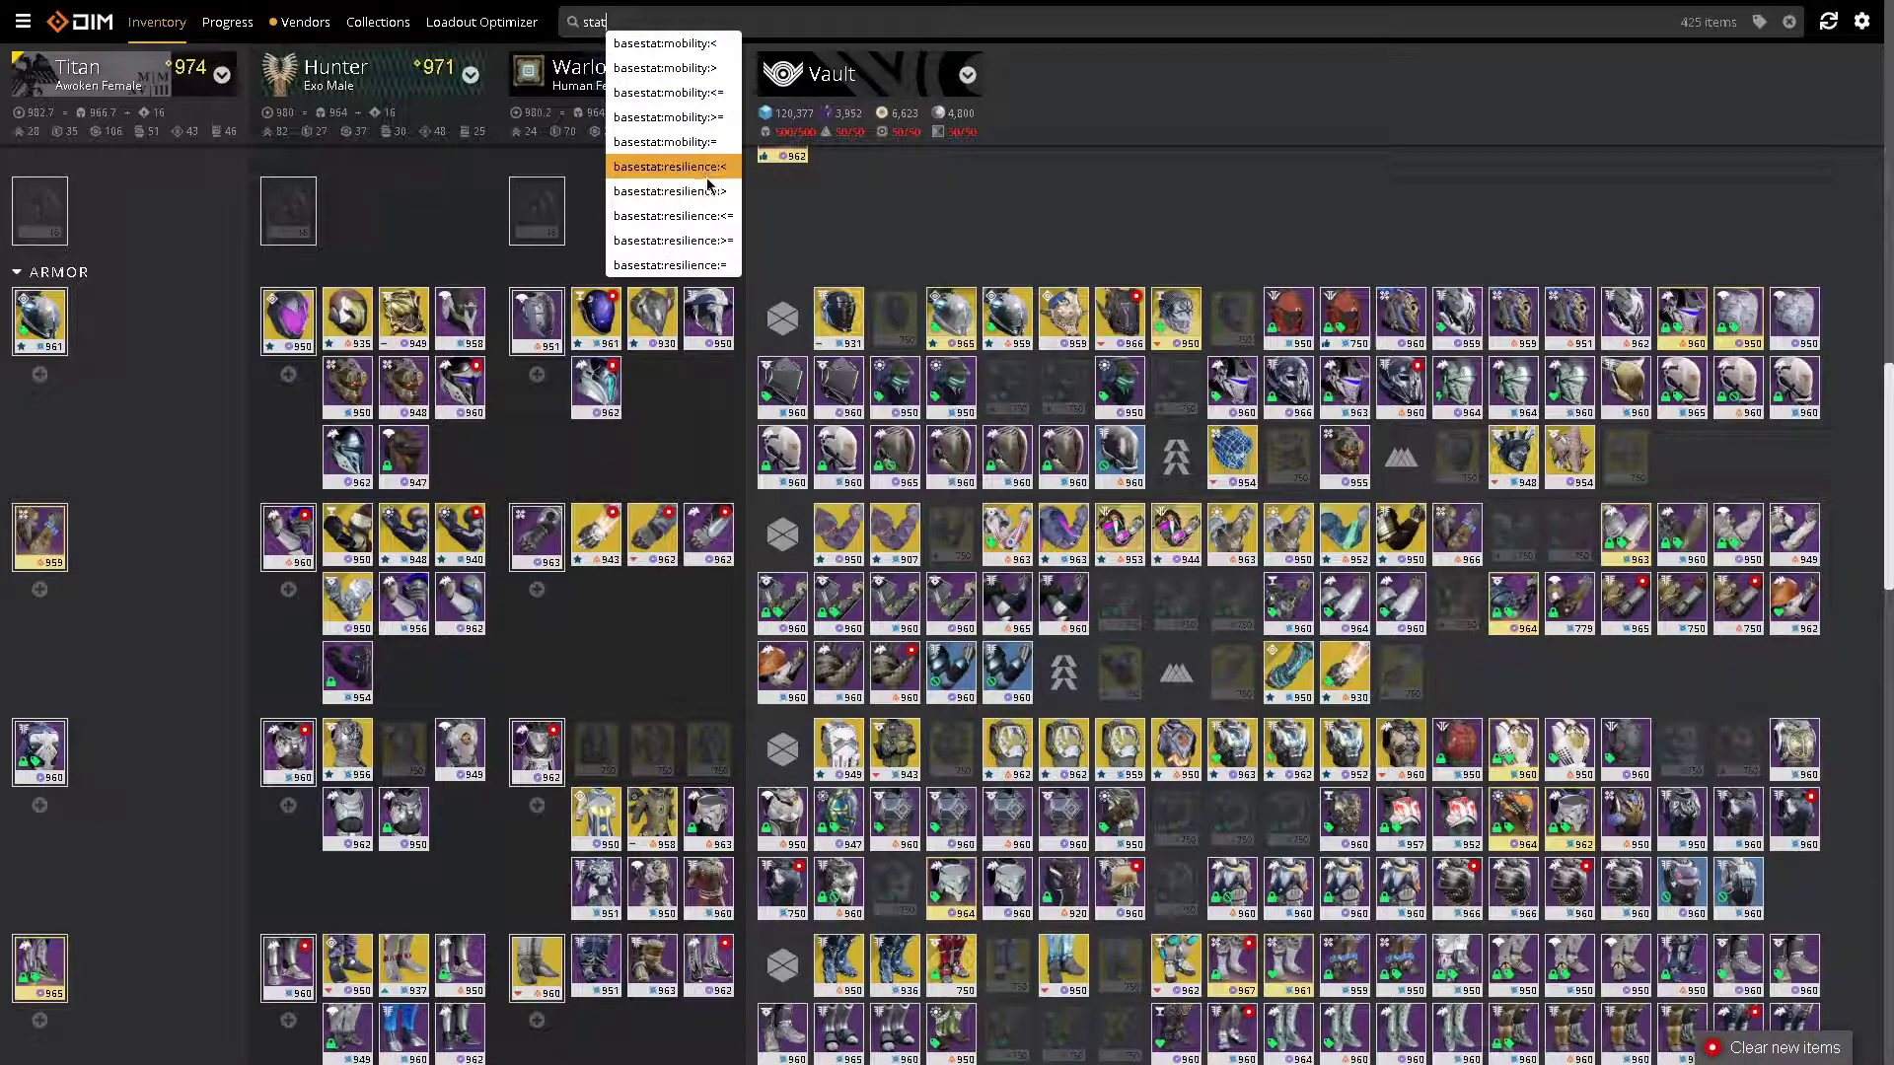
click(708, 119)
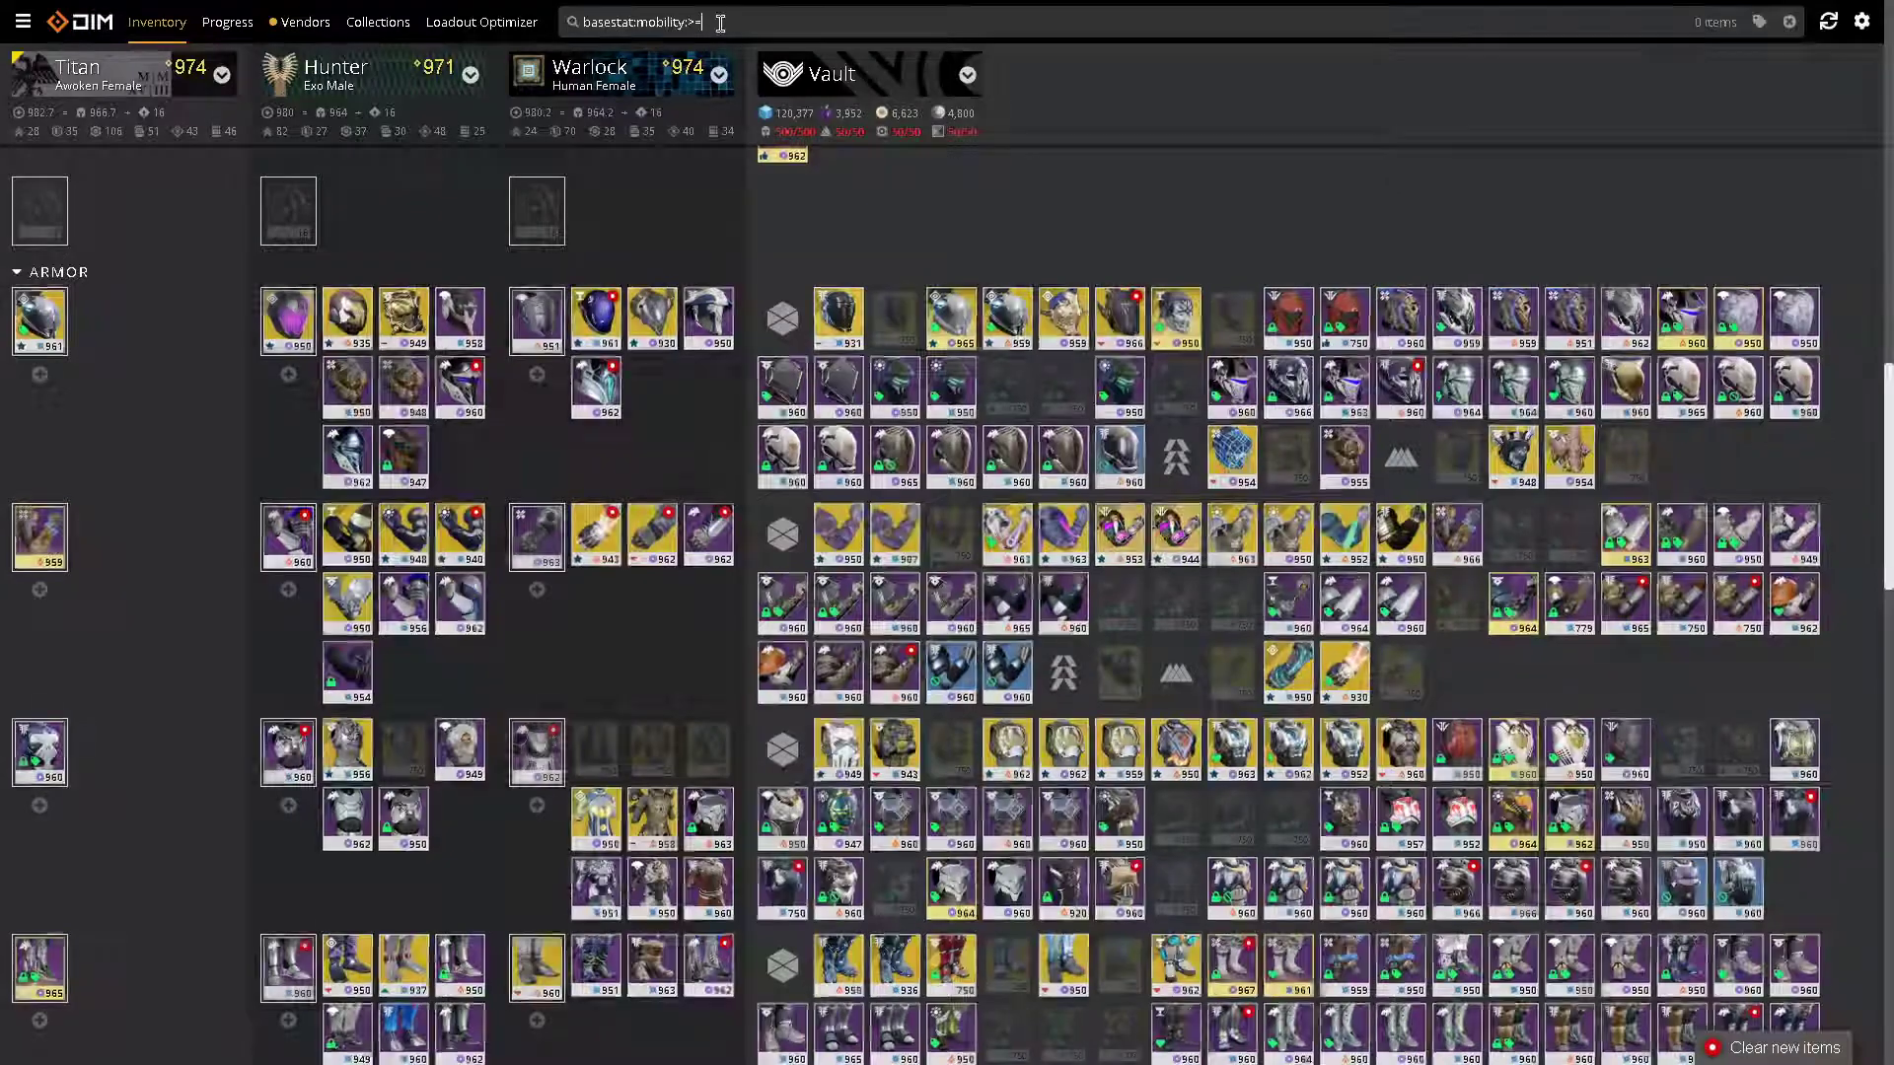
text(20)
scroll(889, 373, down, 1)
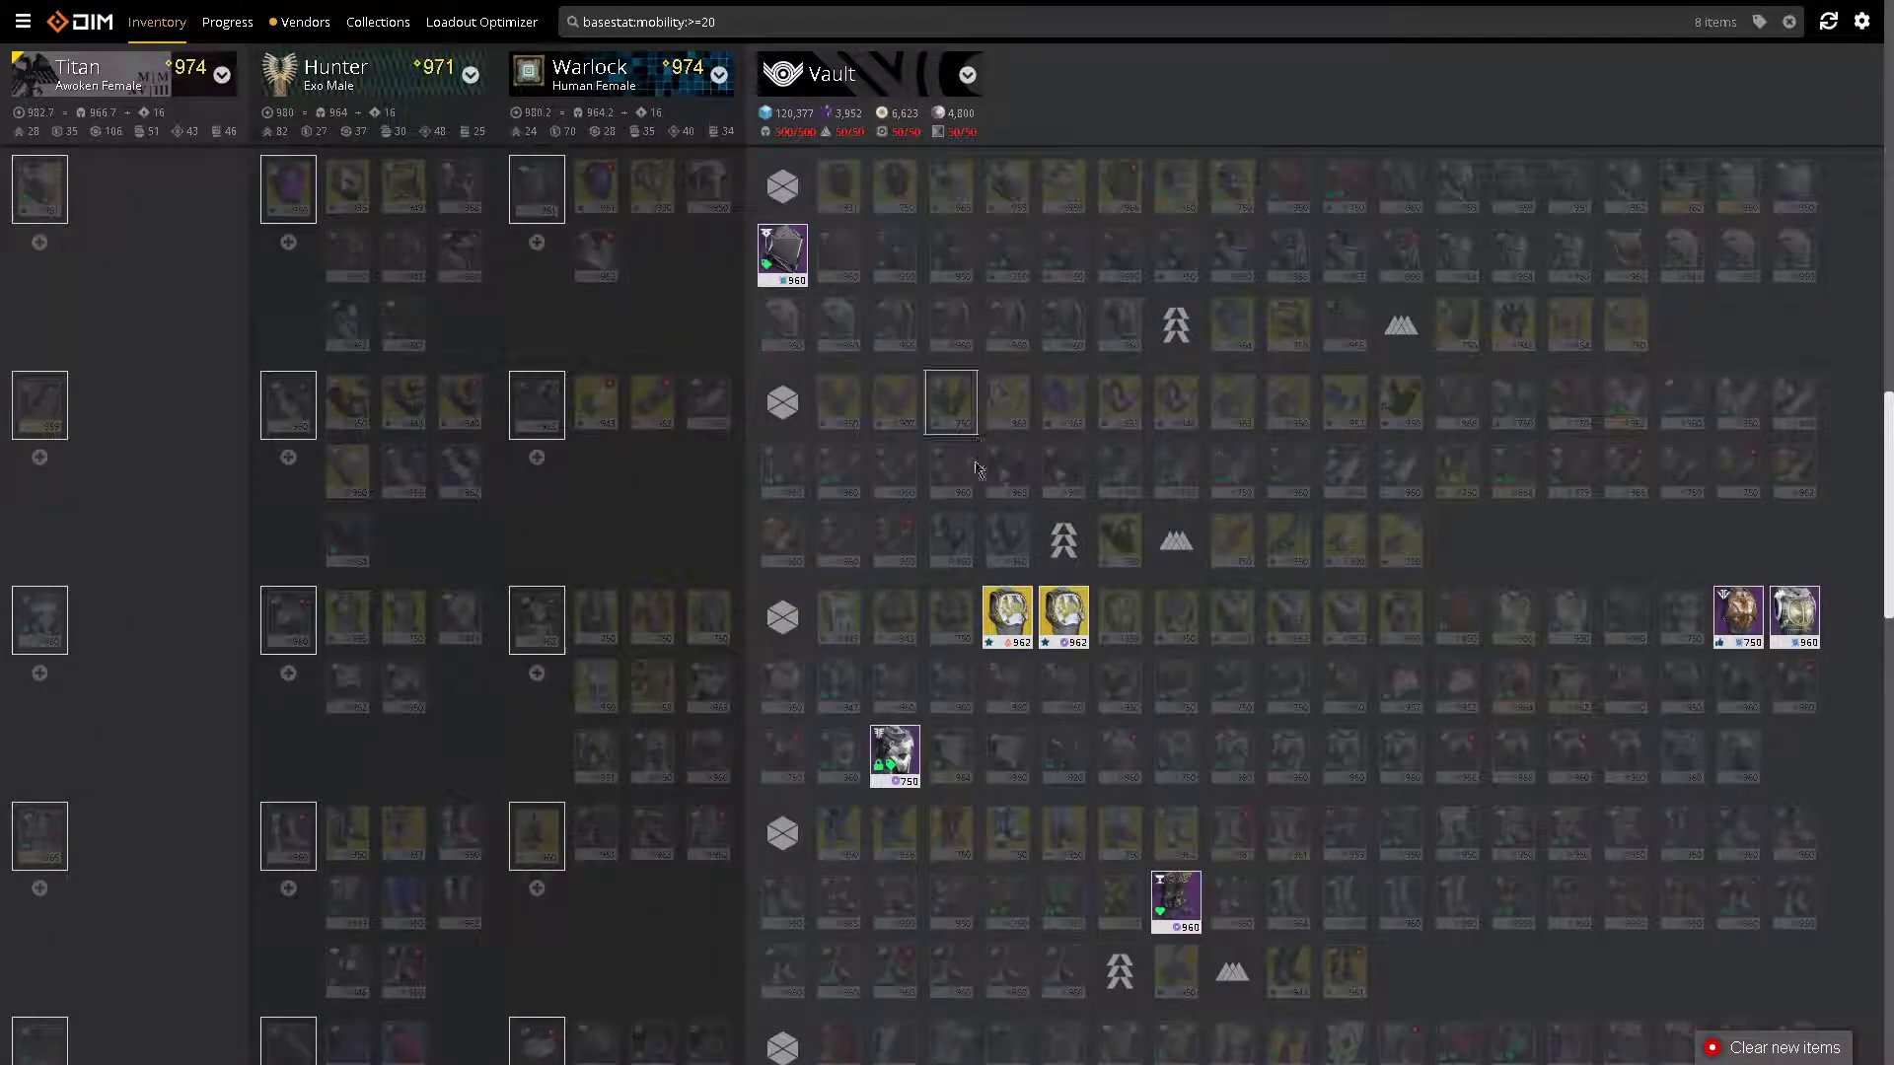
click(781, 274)
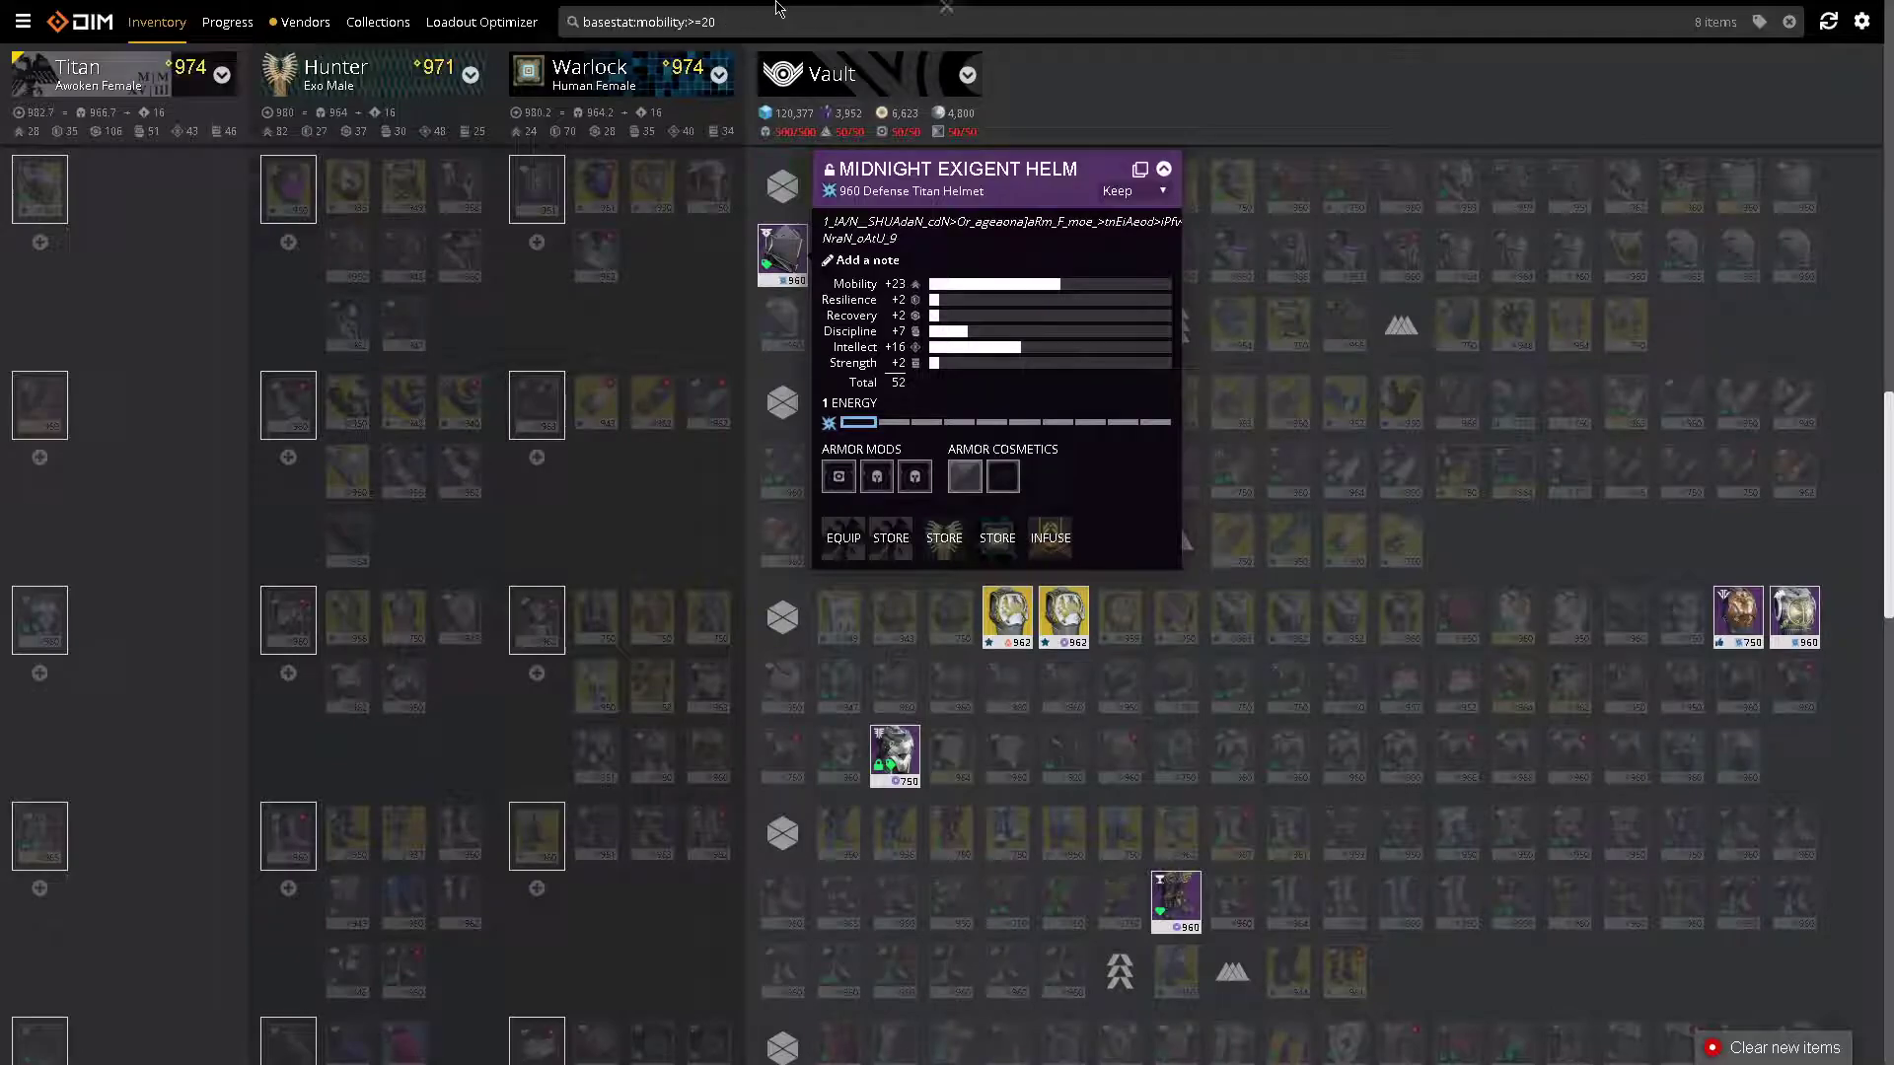
- Replace the mobility search with basestat:total:<=54 to filter armor by total base stats
triple_click(749, 24)
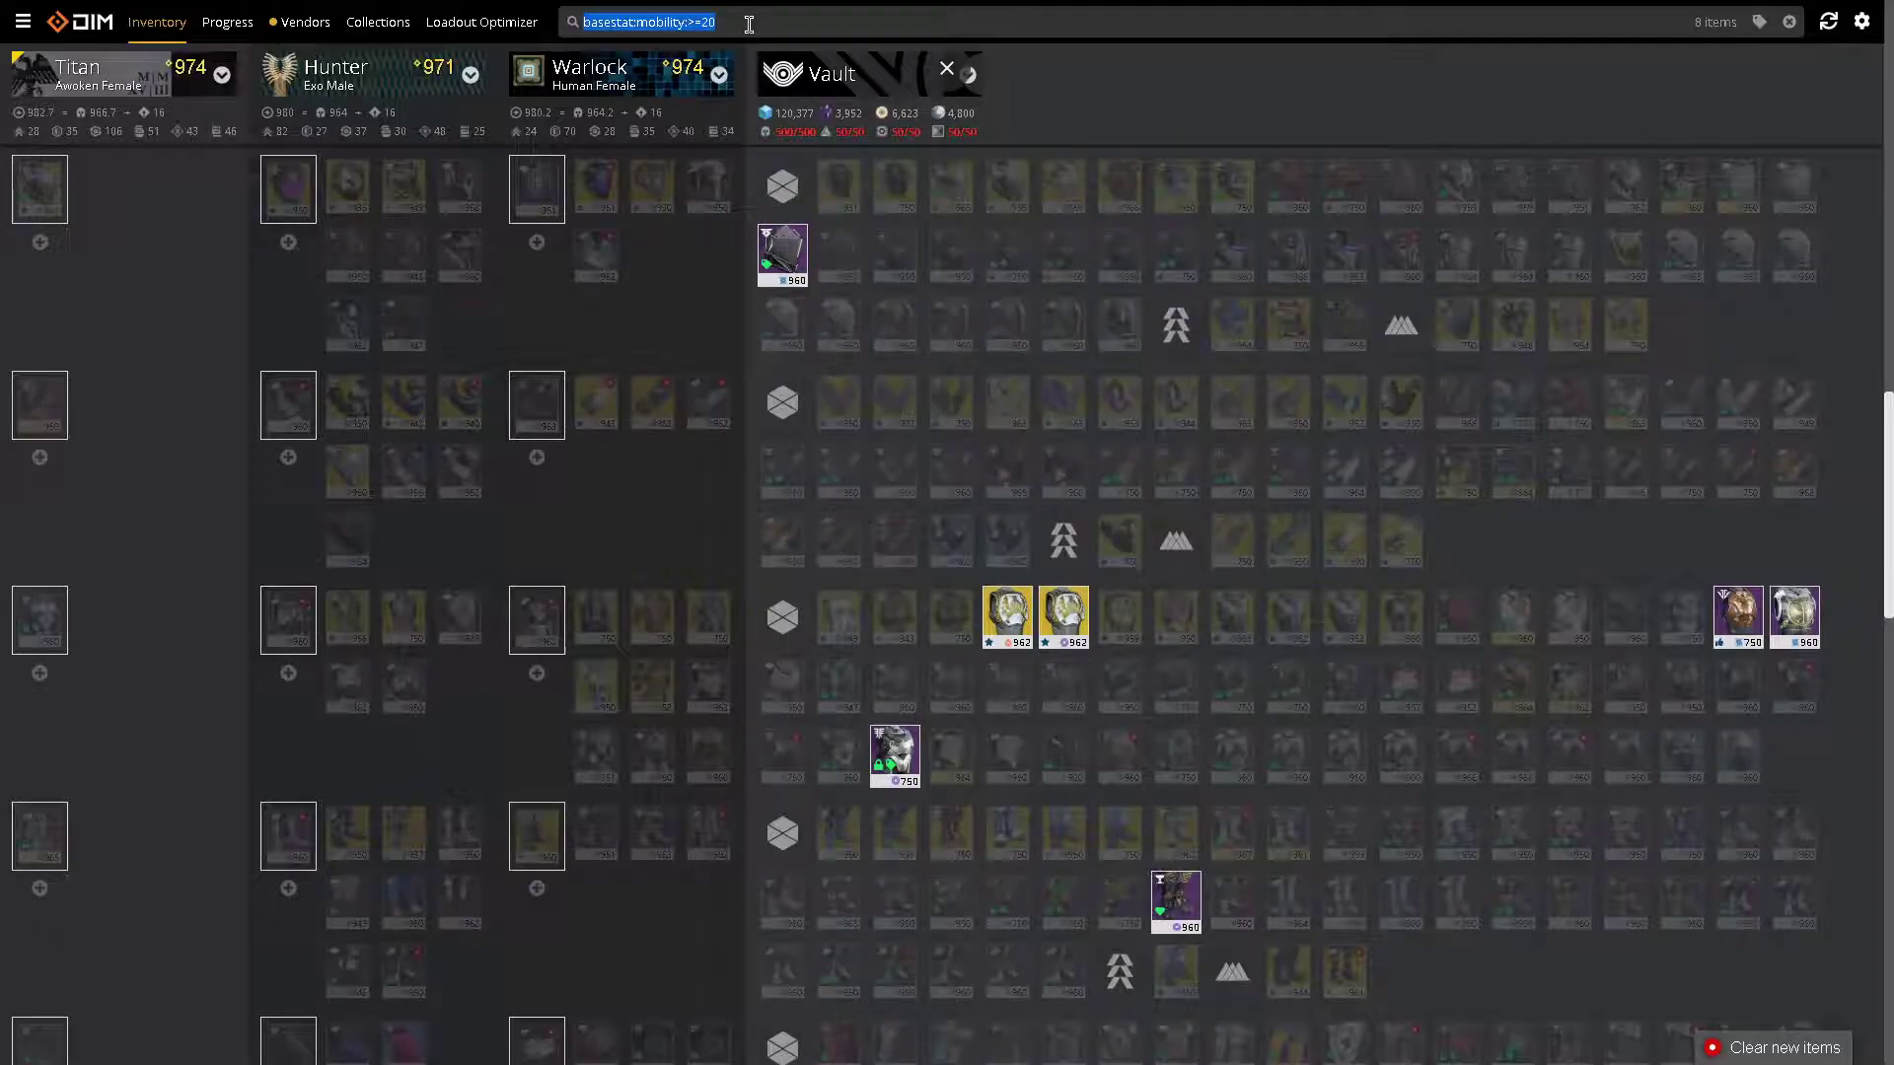
key(BackSpace)
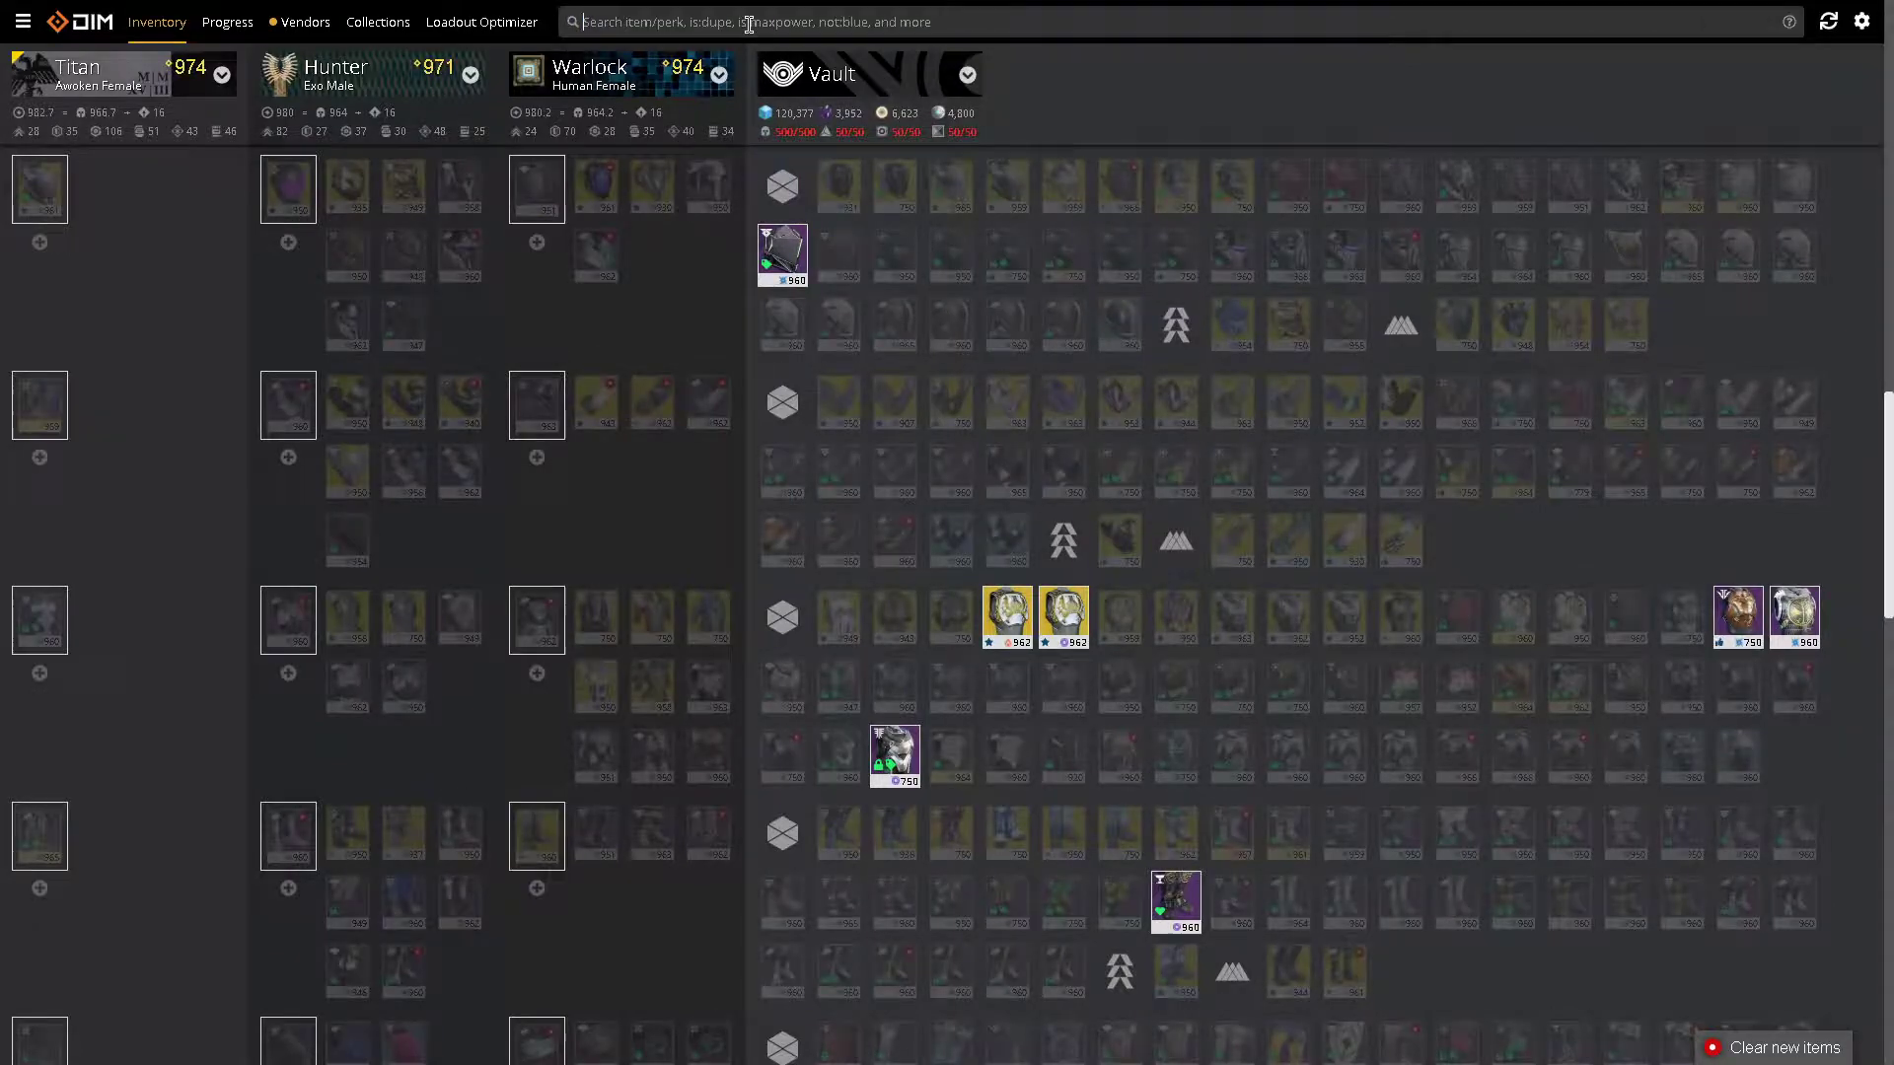
text(total)
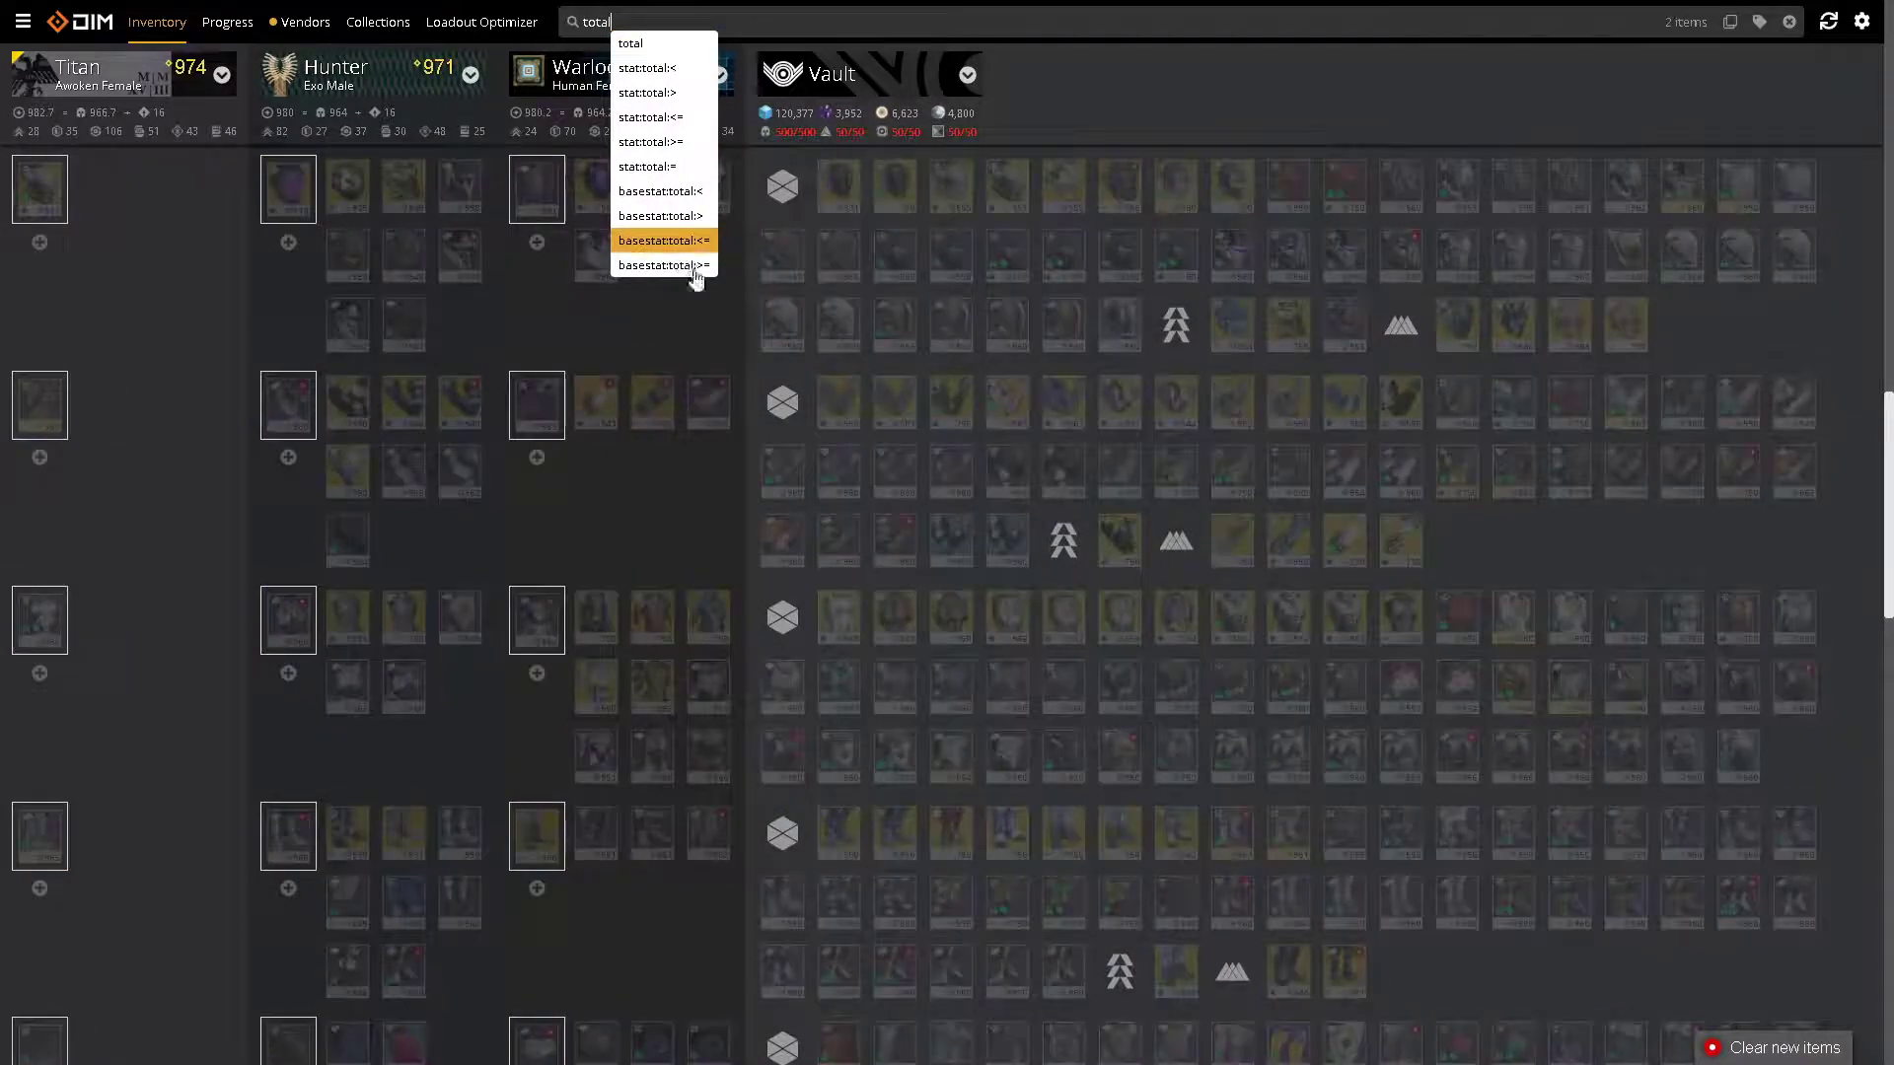
click(657, 242)
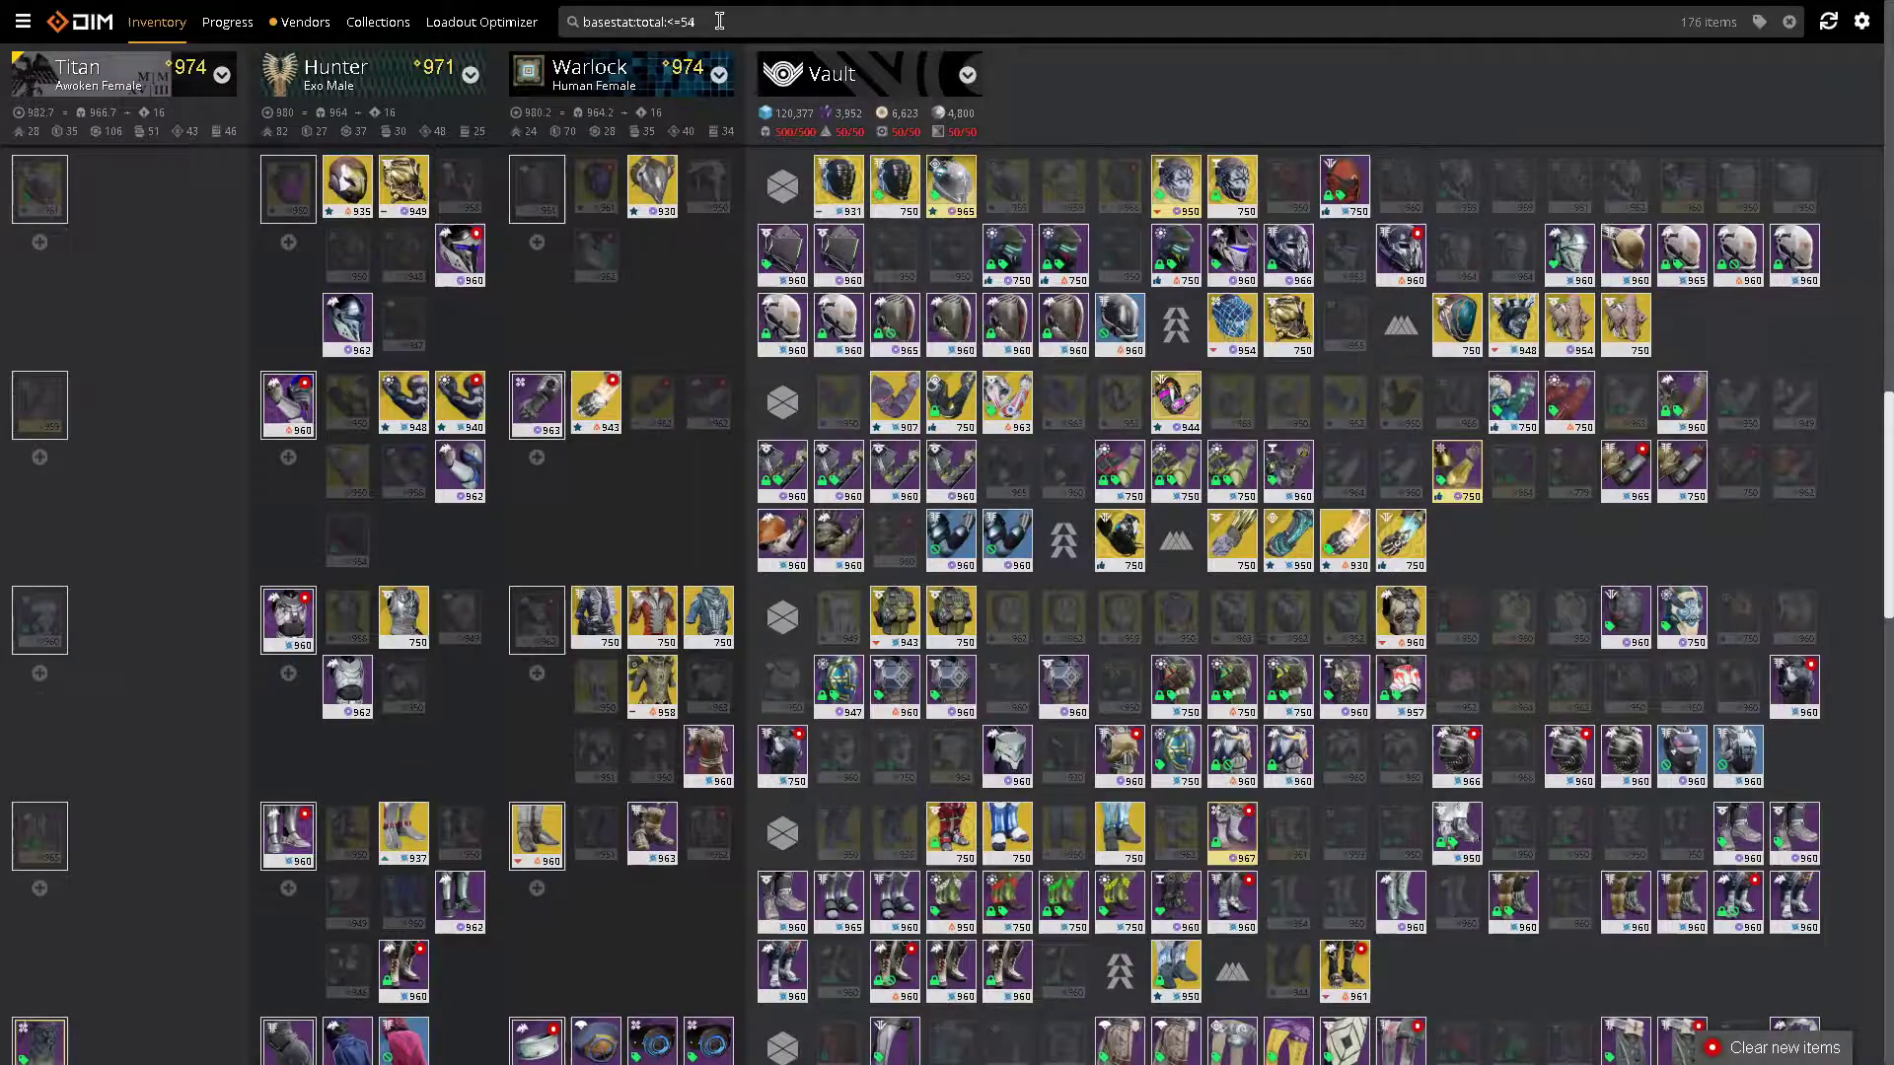
- Exclude exotic and already tagged items from the low-stat armor search by adding not:exotic and not:tagged
text(t)
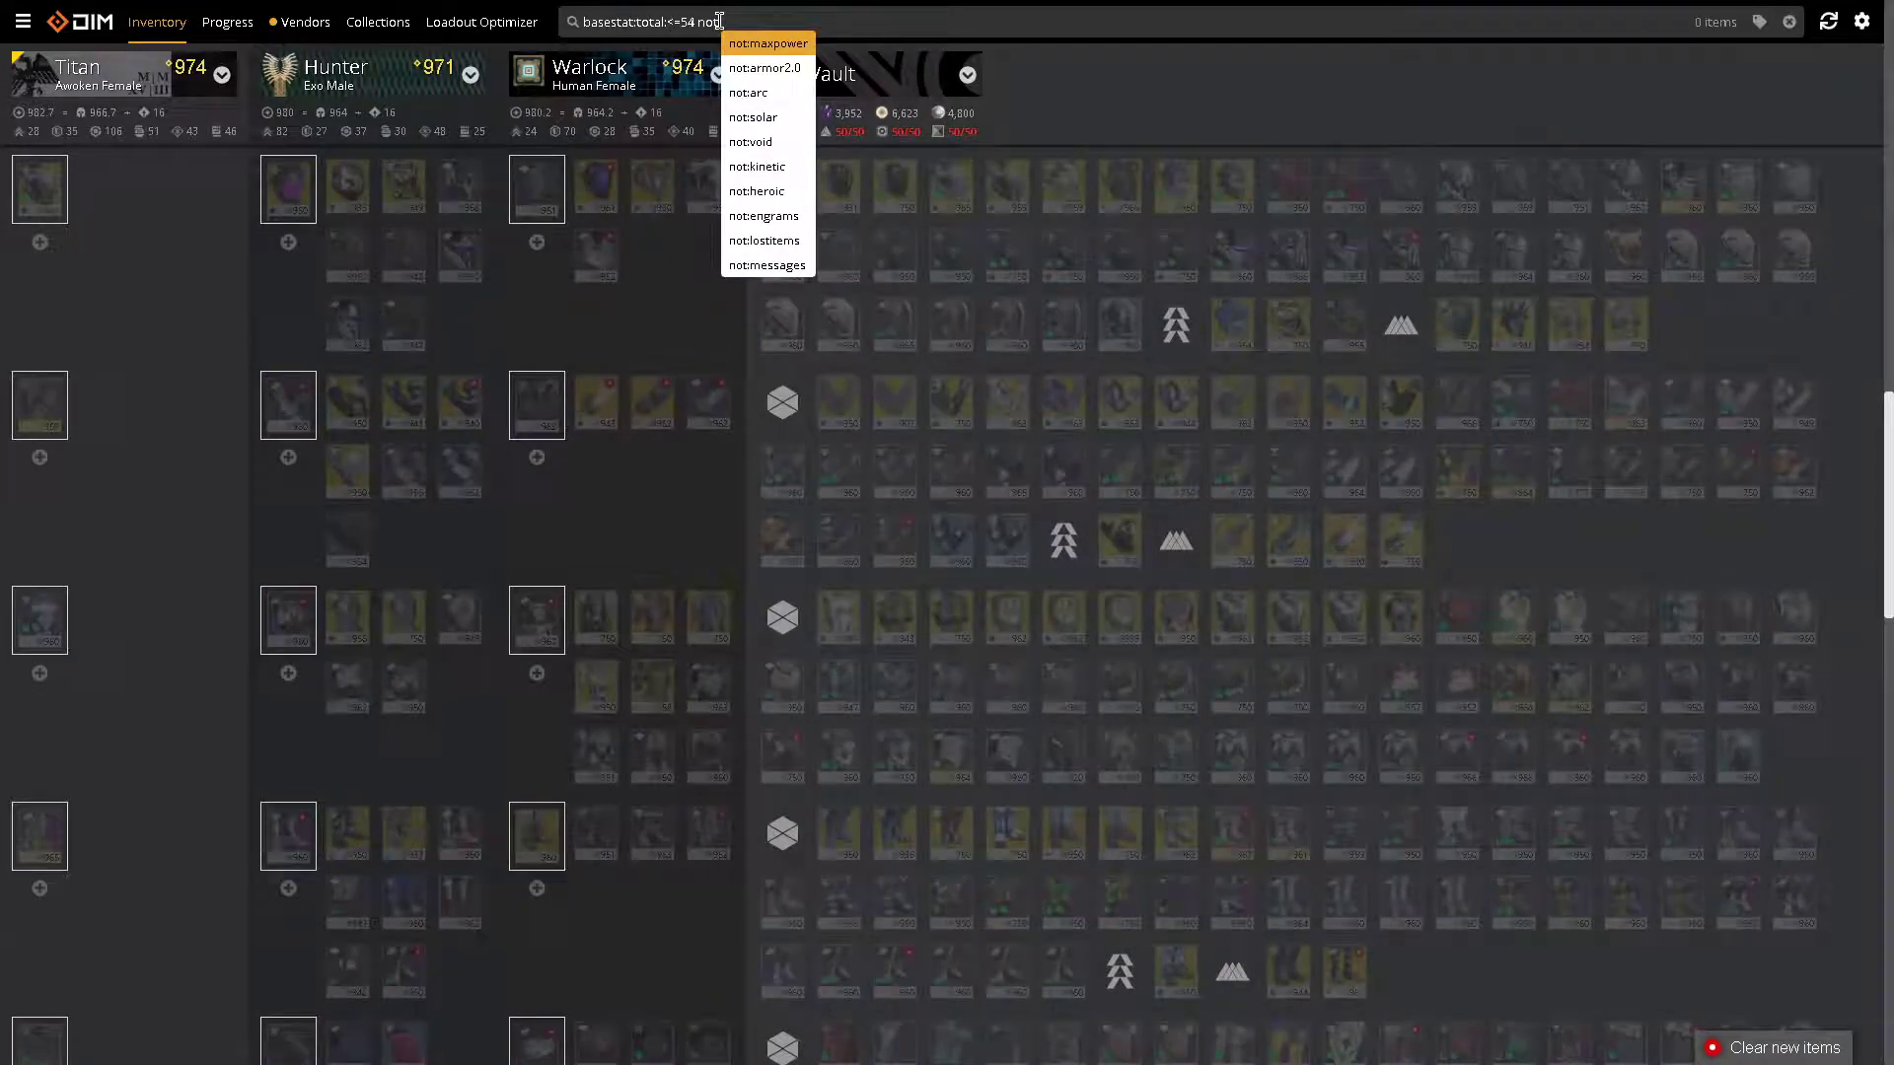
text(:exotic)
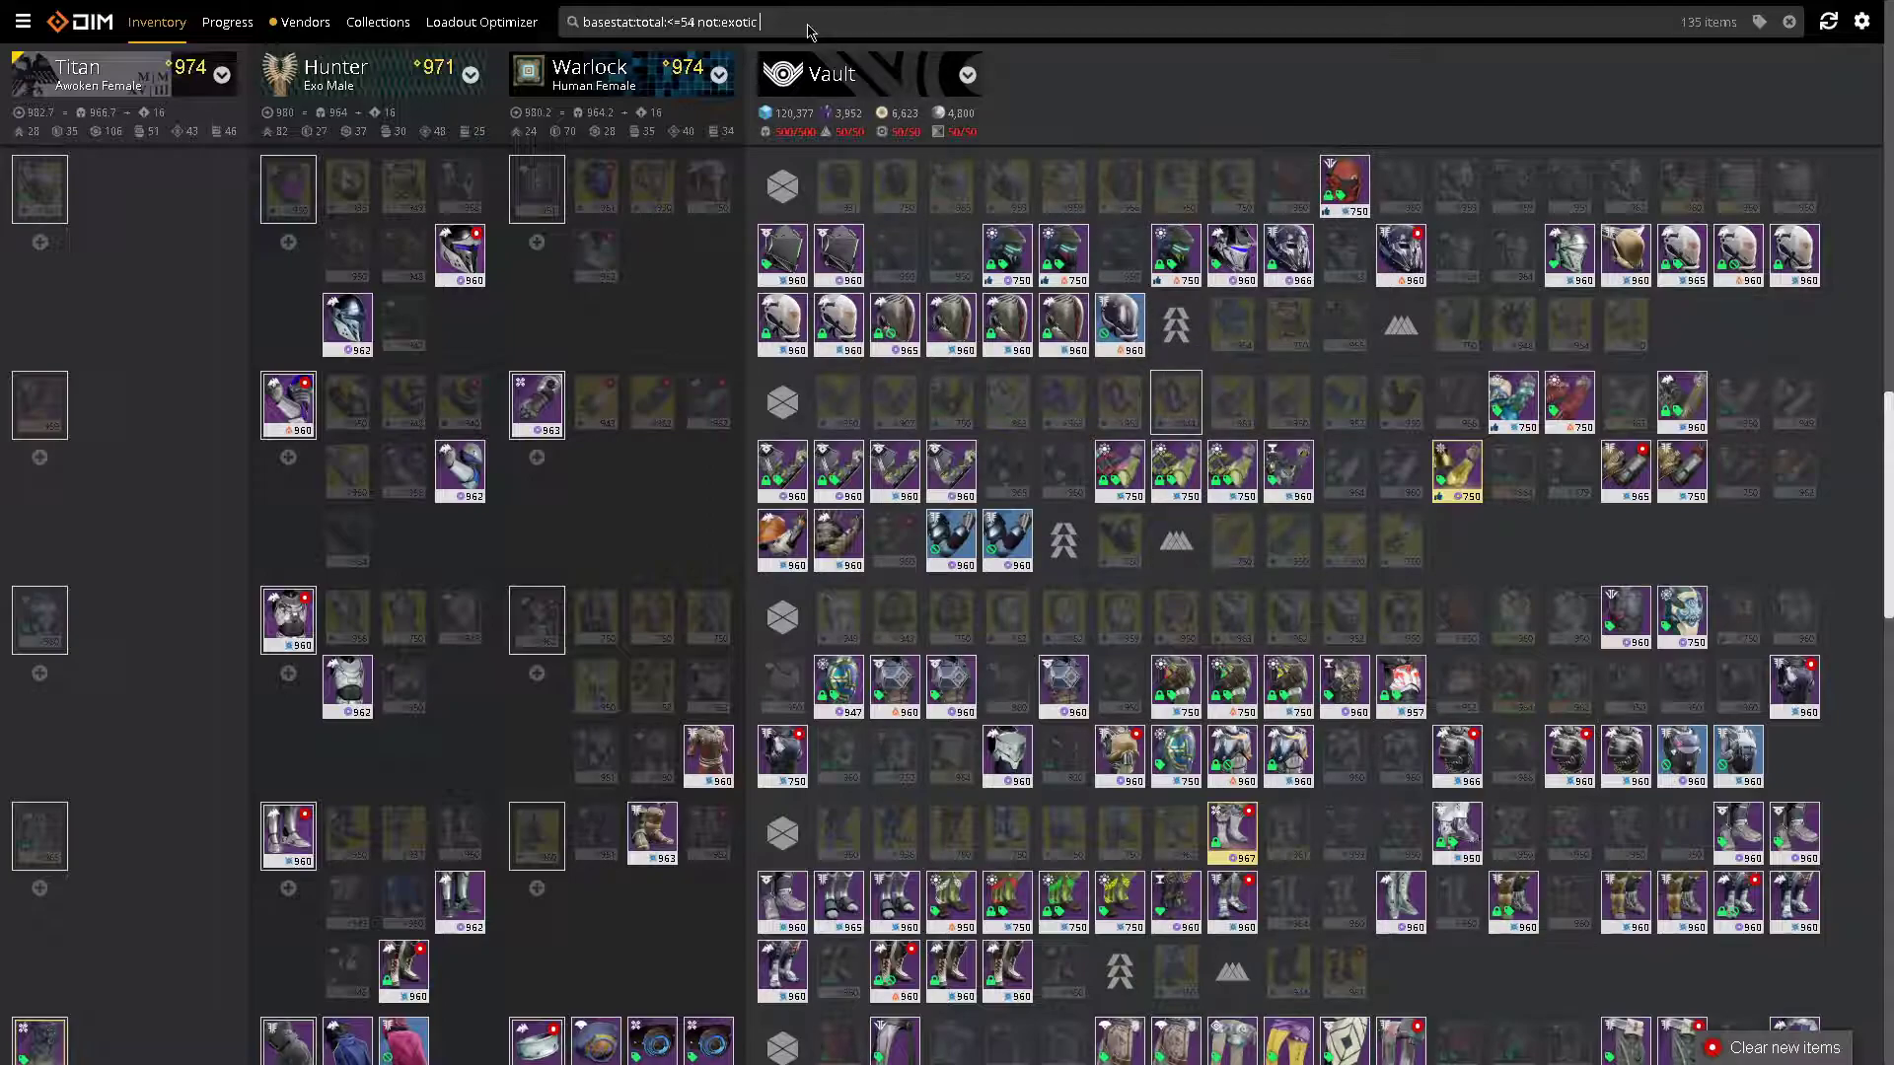
text(not:tagged)
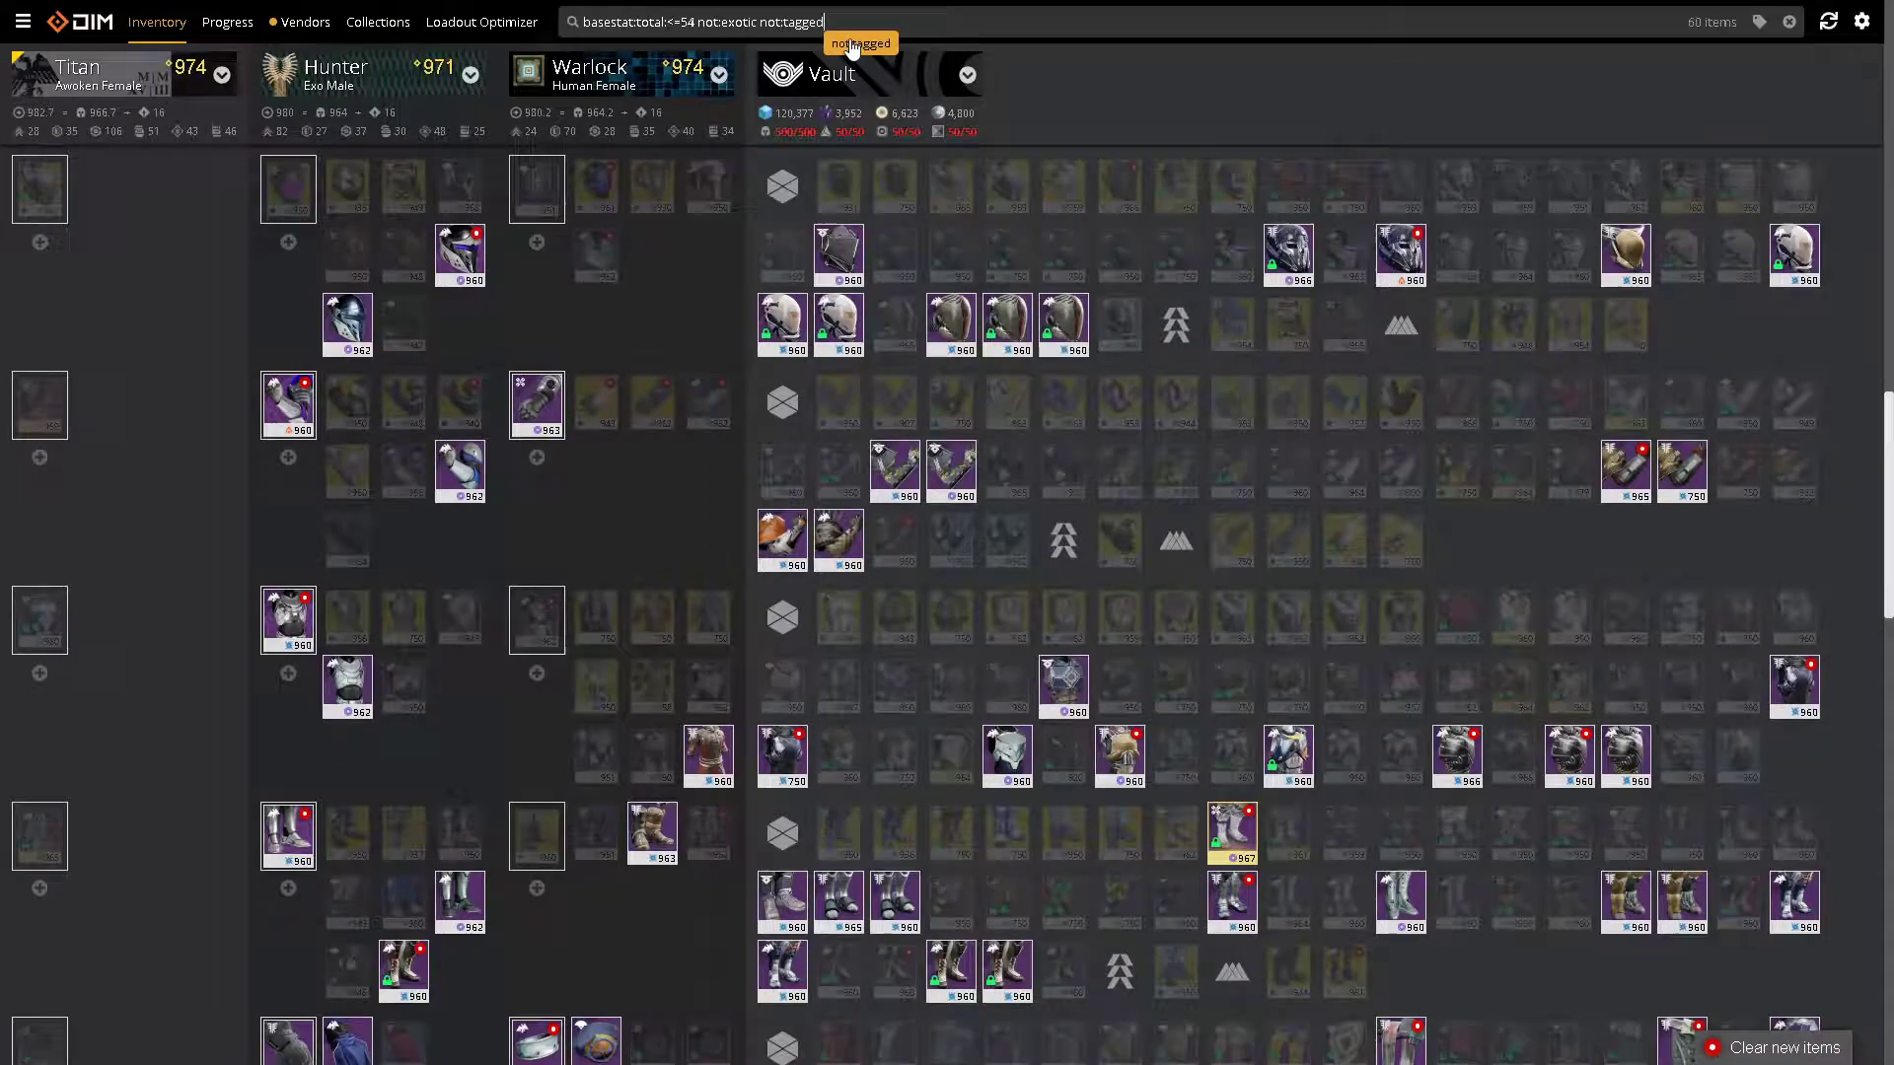
click(853, 45)
- Inspect the stats of the first filtered Vigil of Heroes helmet and two Wing Discipline helmets in the vault
click(790, 338)
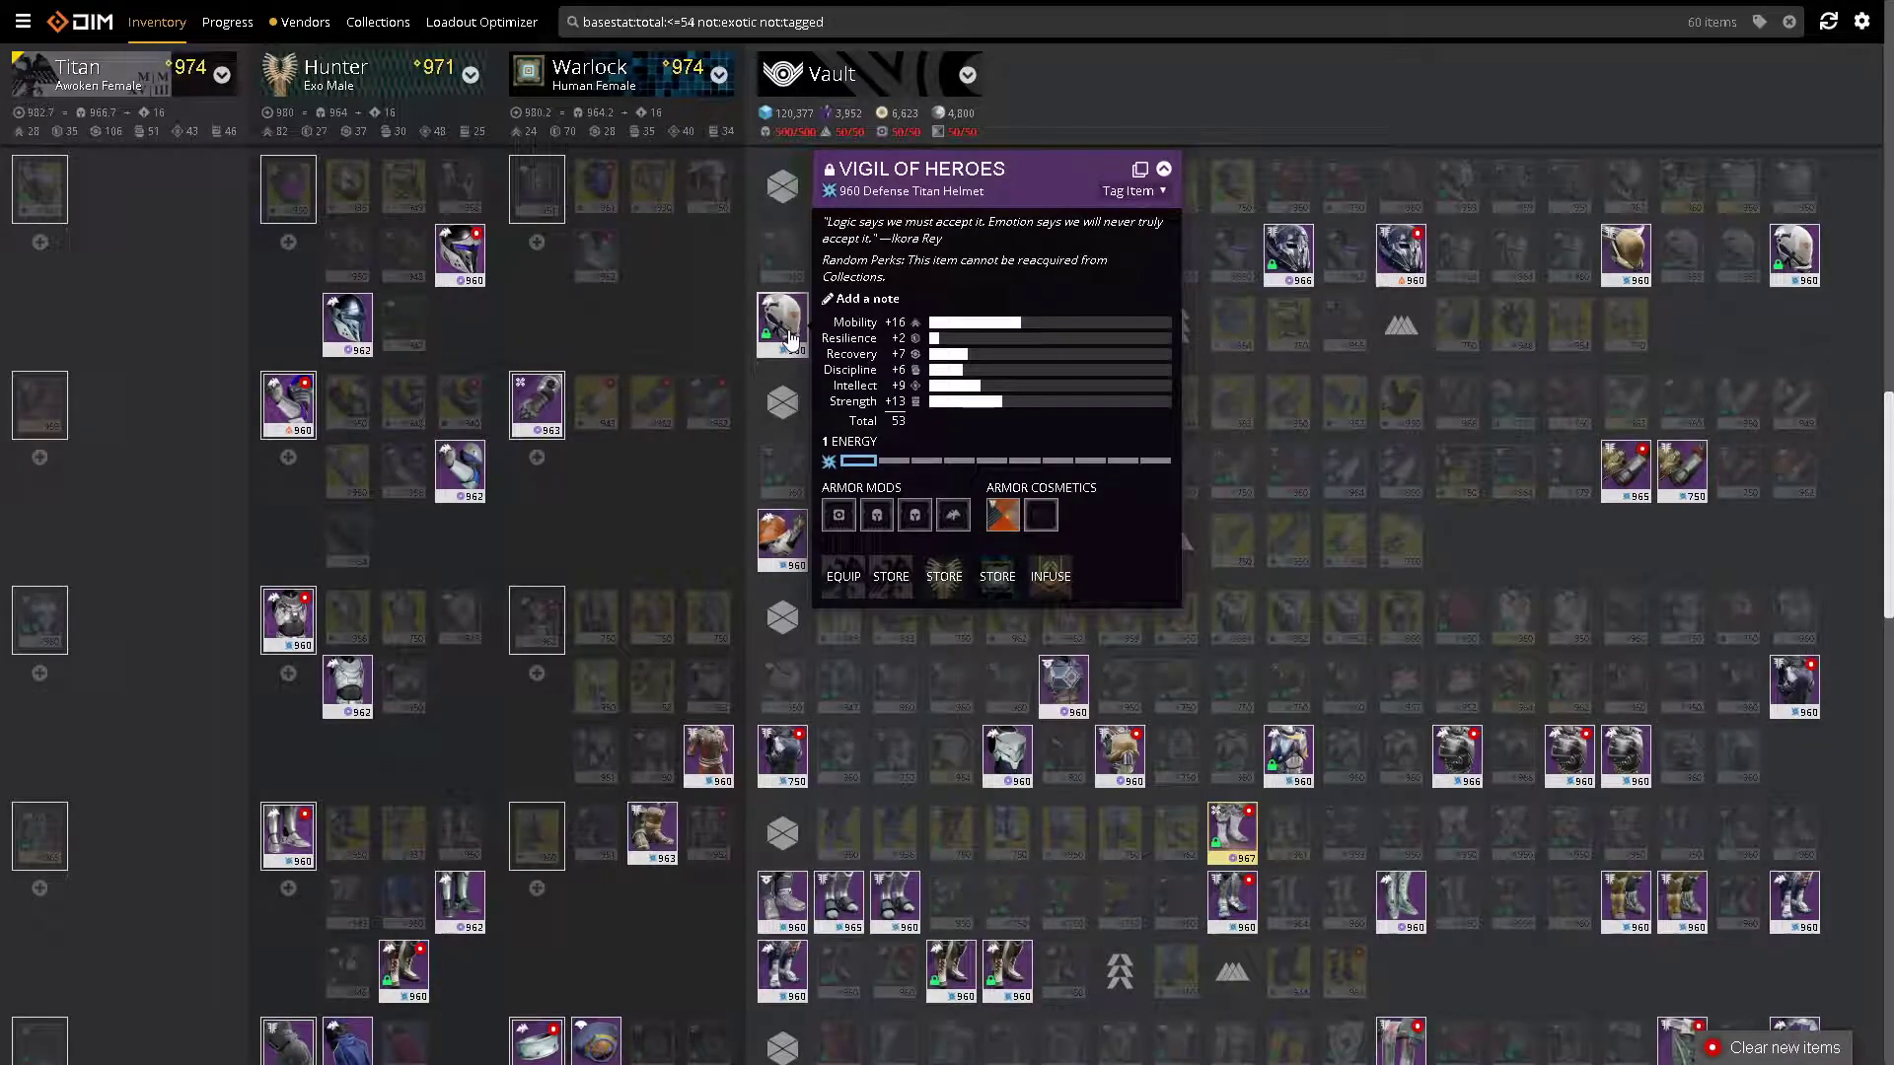
key(Escape)
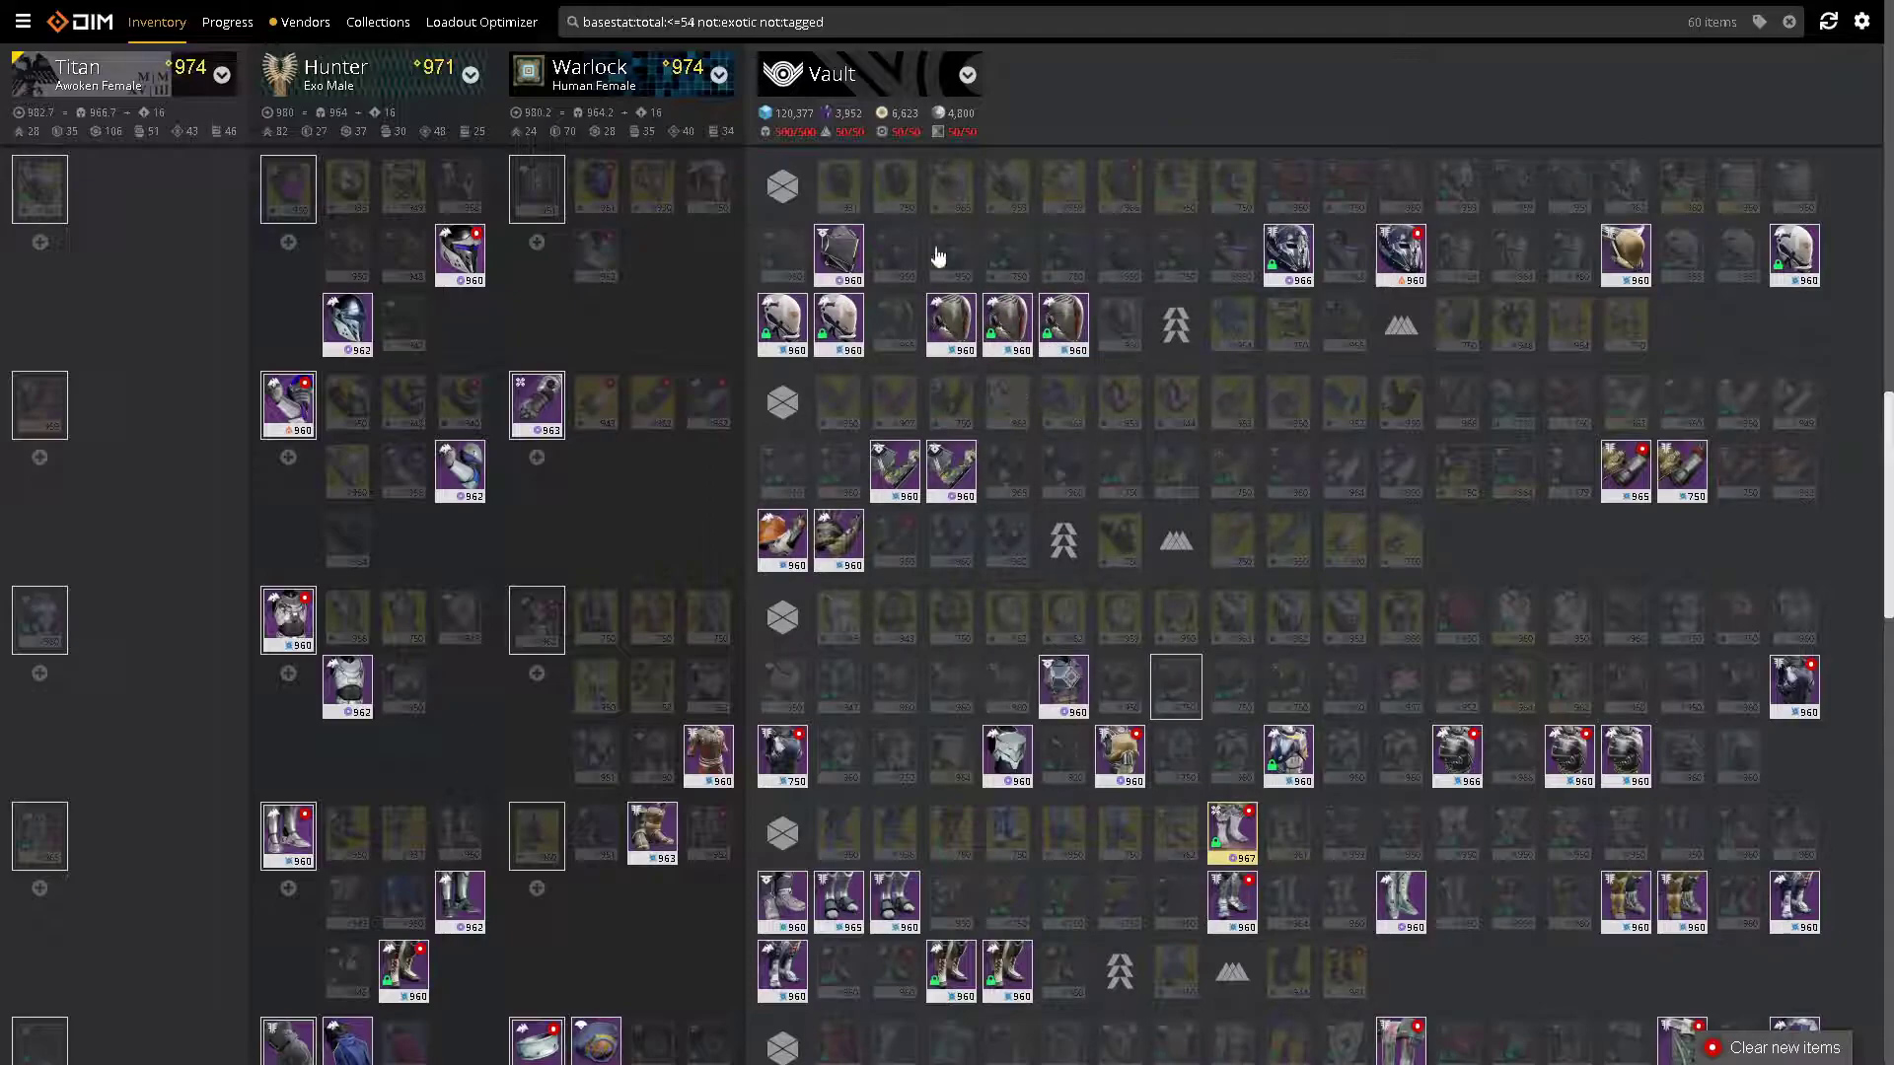
click(1070, 325)
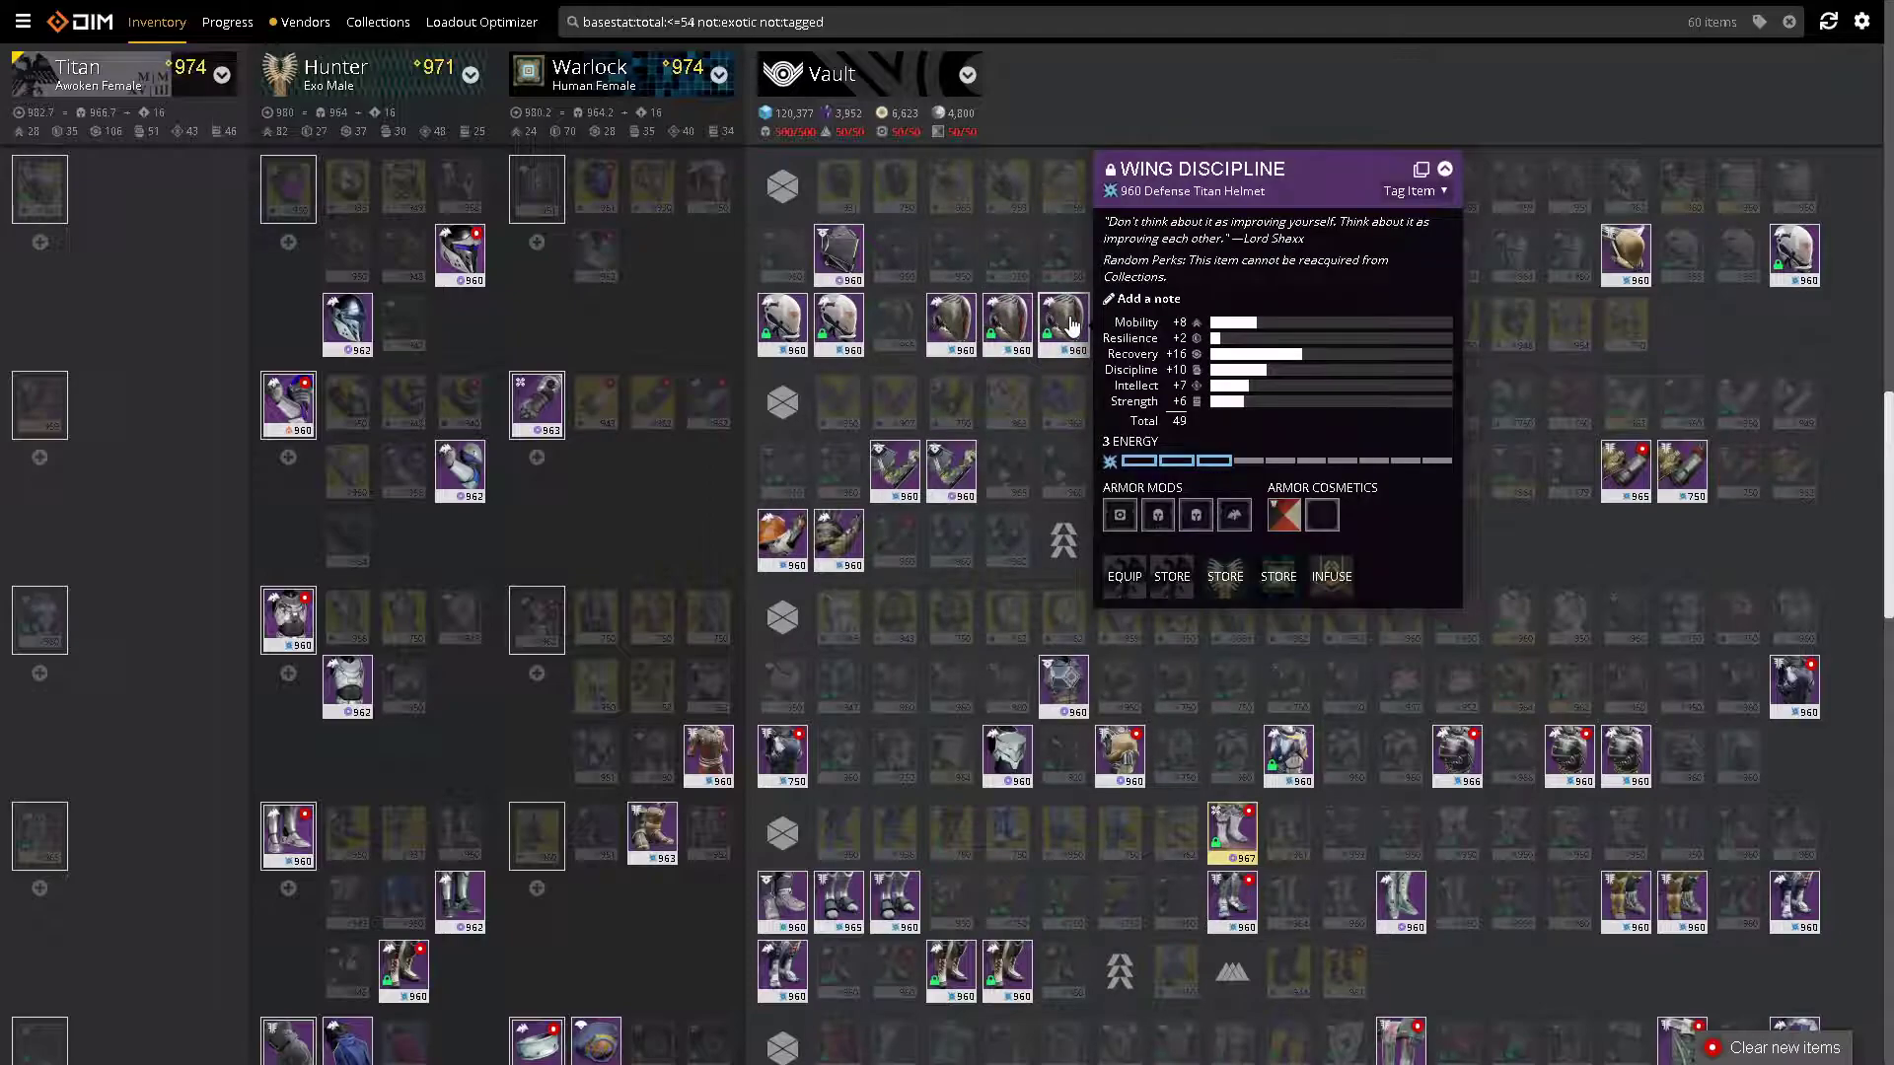
click(1070, 325)
click(1011, 329)
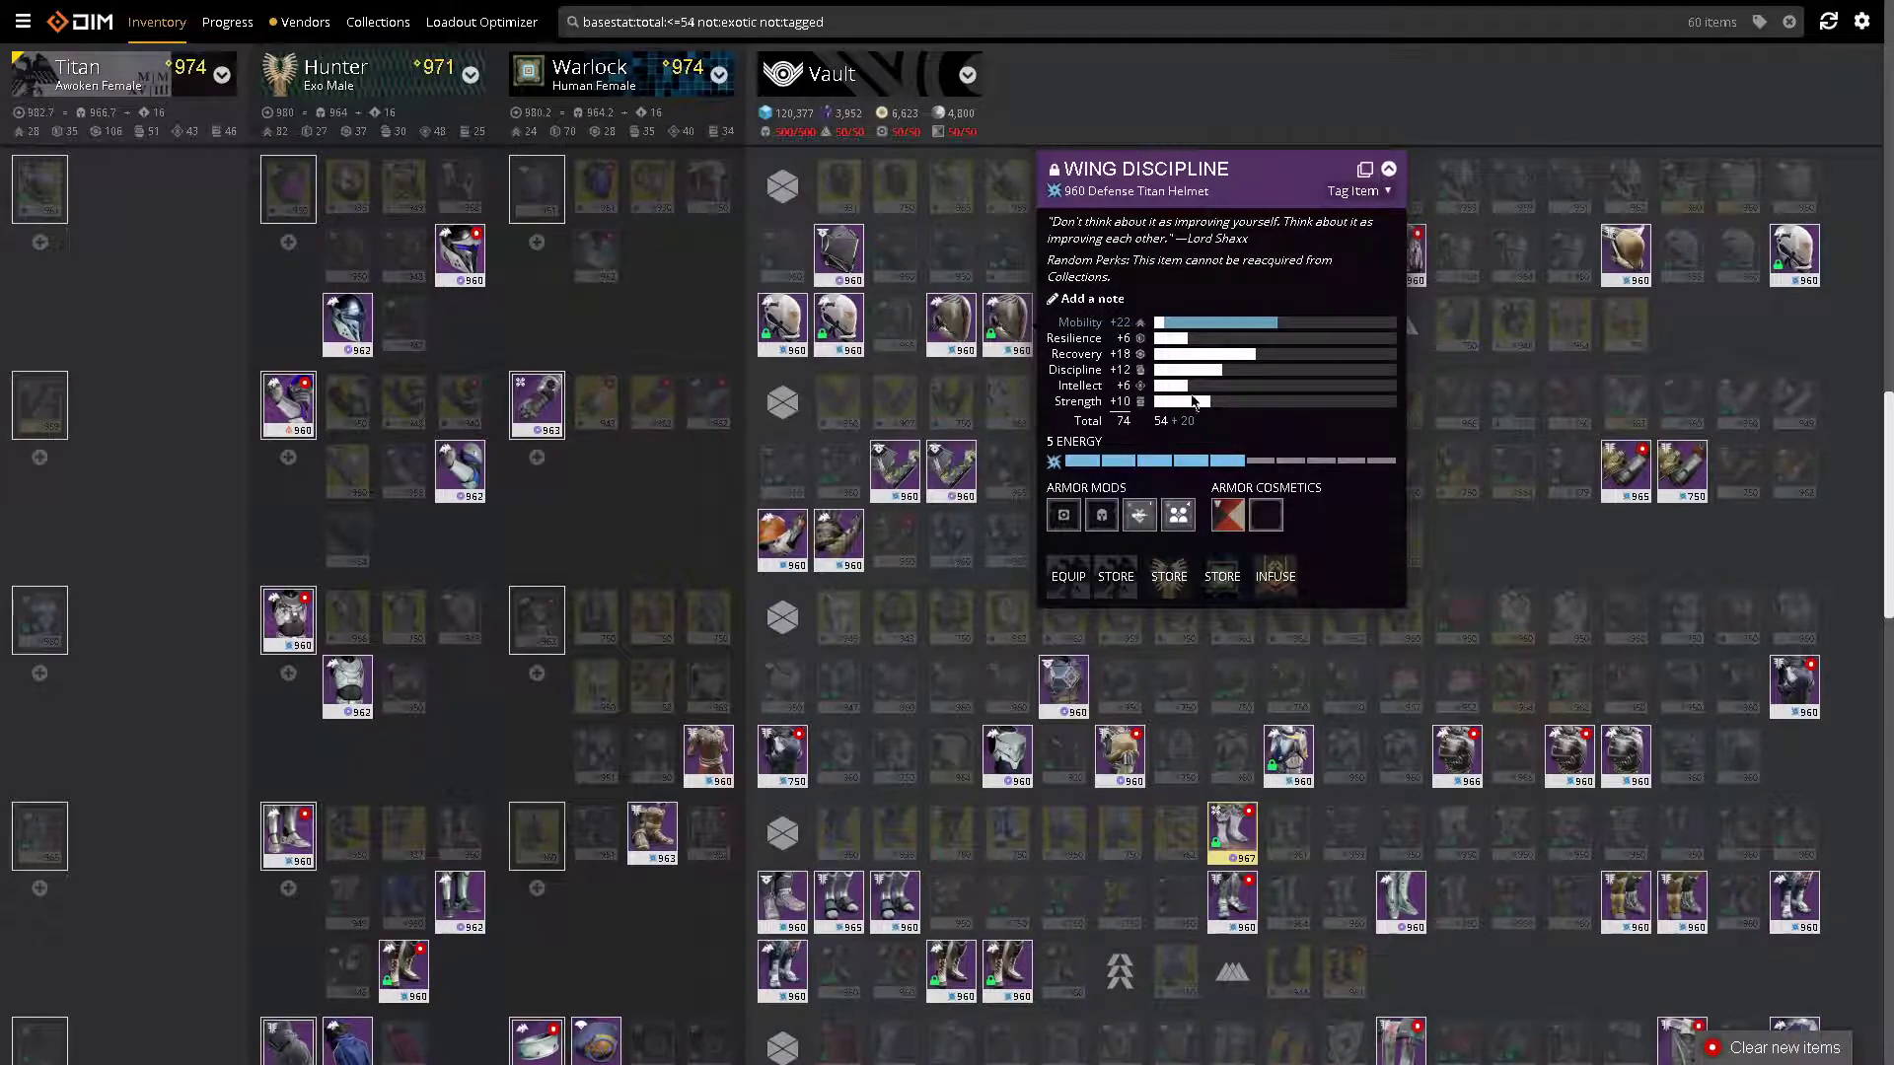
click(851, 22)
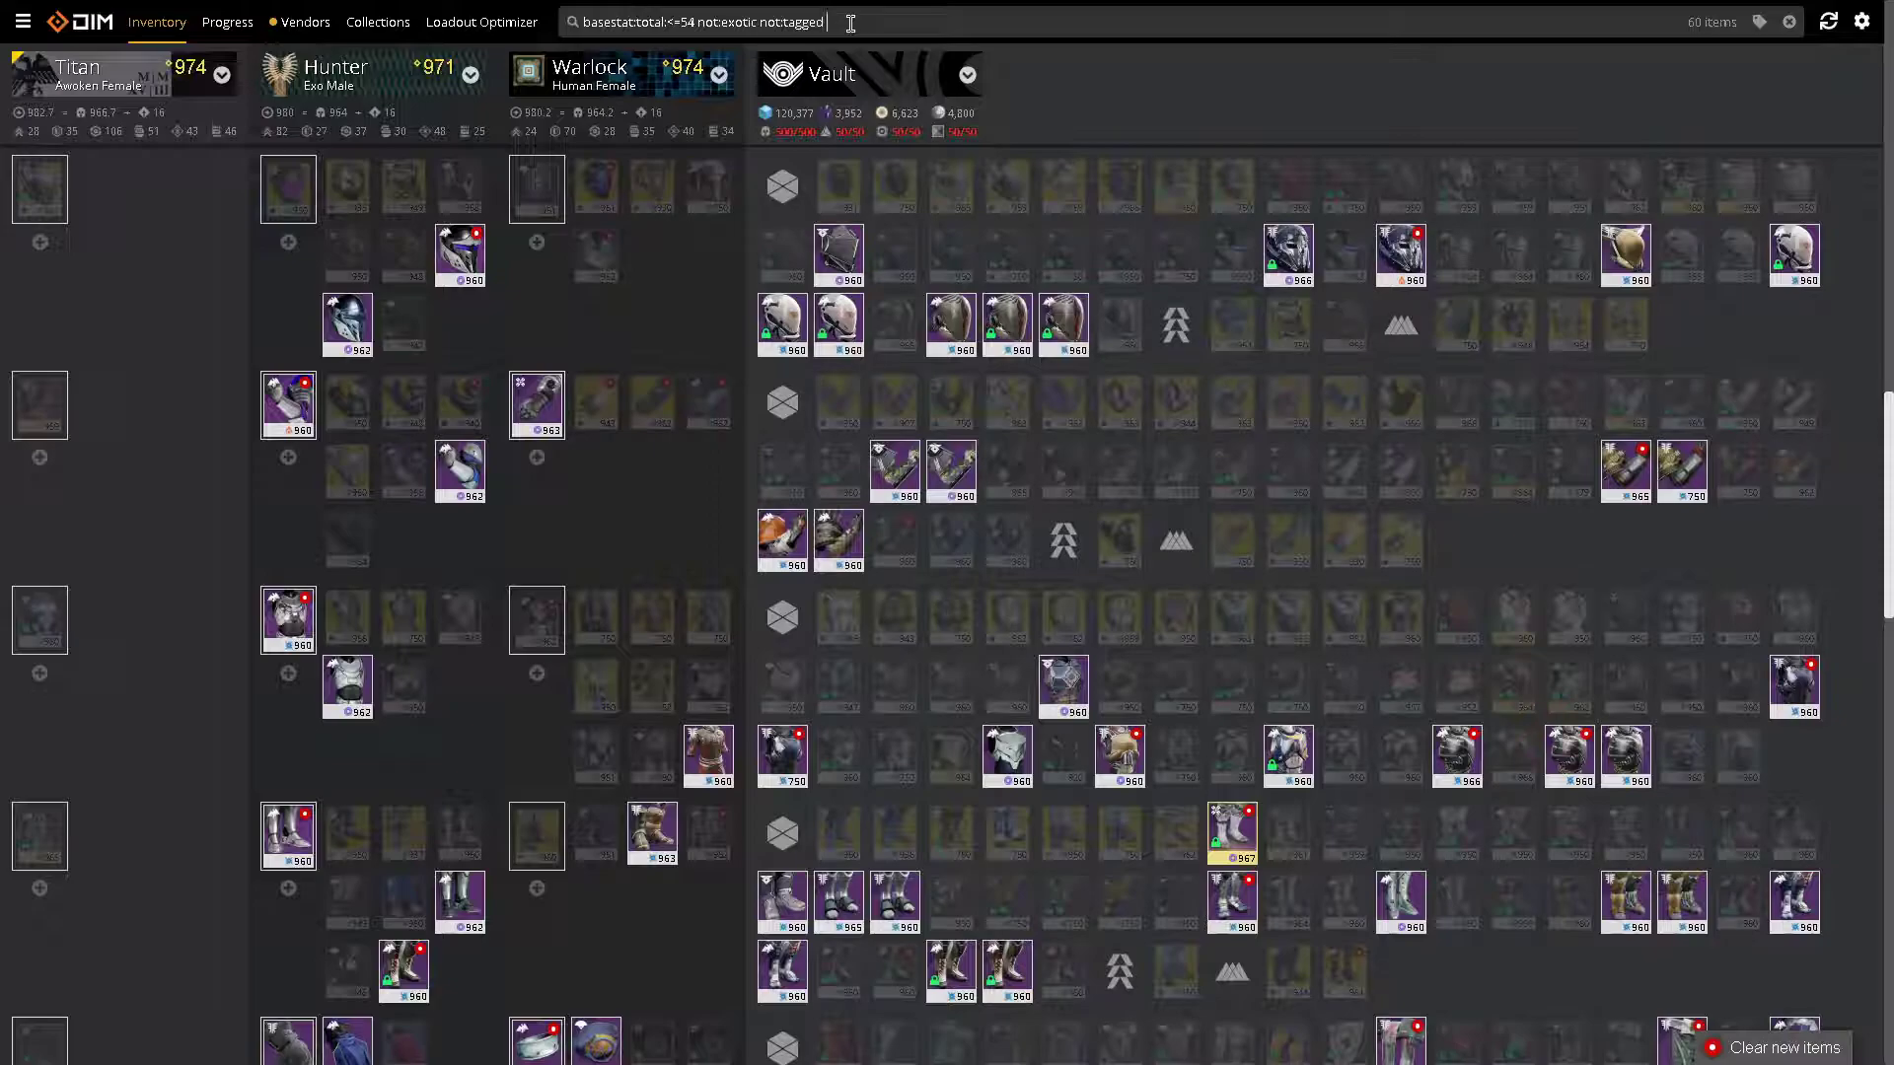
- Exclude locked items from the low-stat armor search by adding not:locked
text(not:locked)
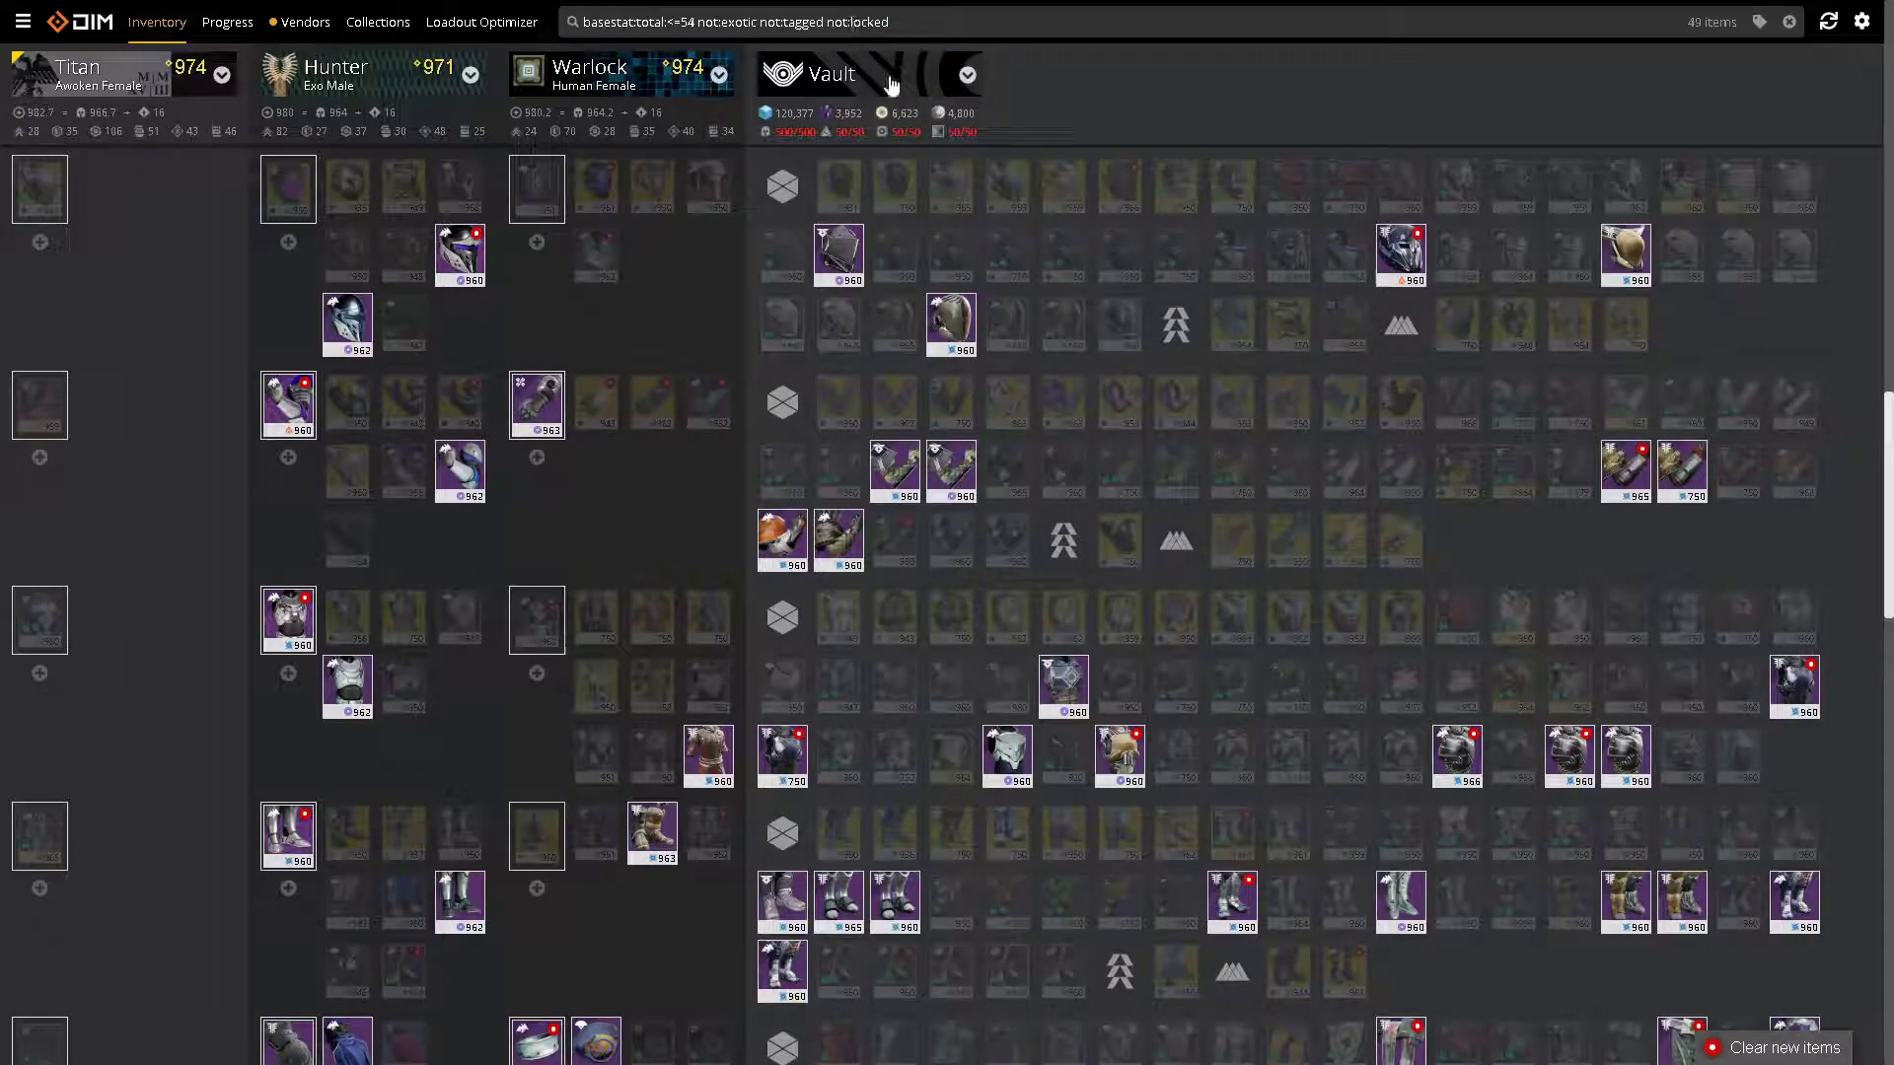
scroll(1111, 491, down, 1)
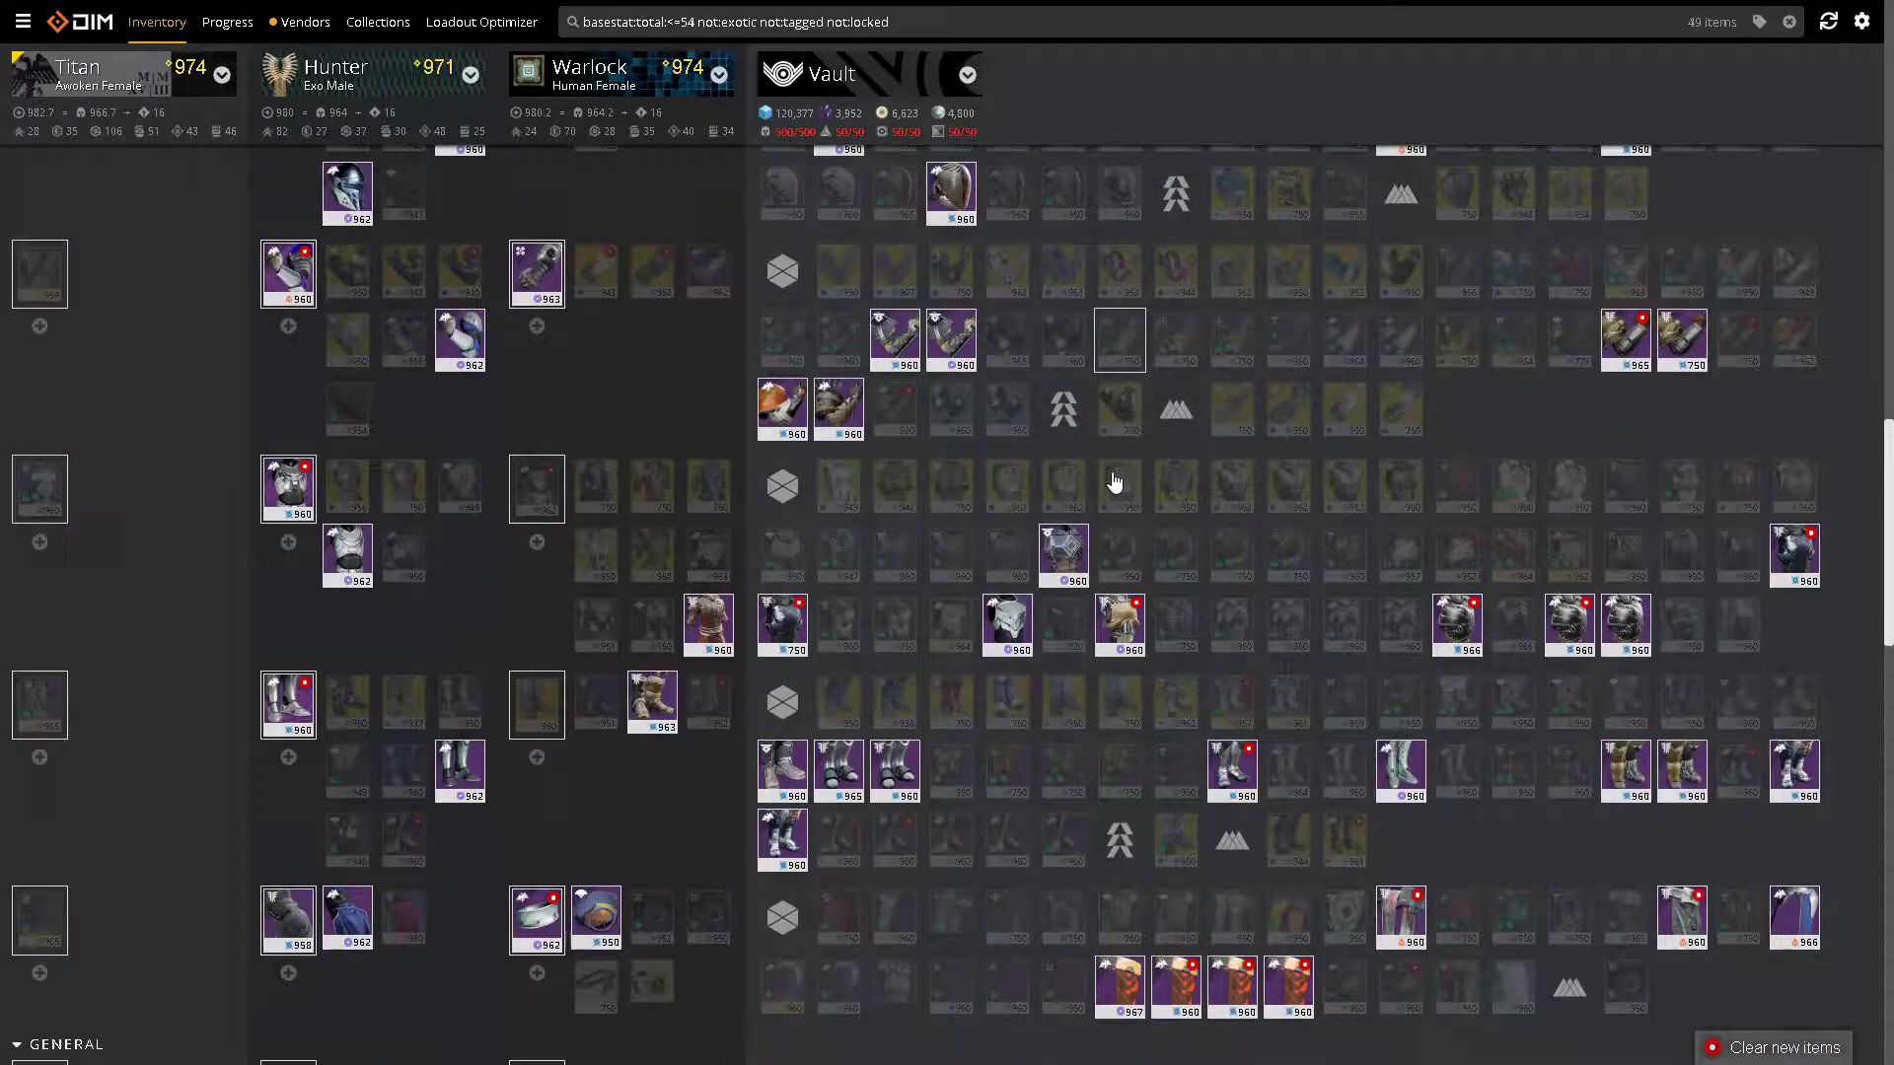
scroll(1115, 483, down, 2)
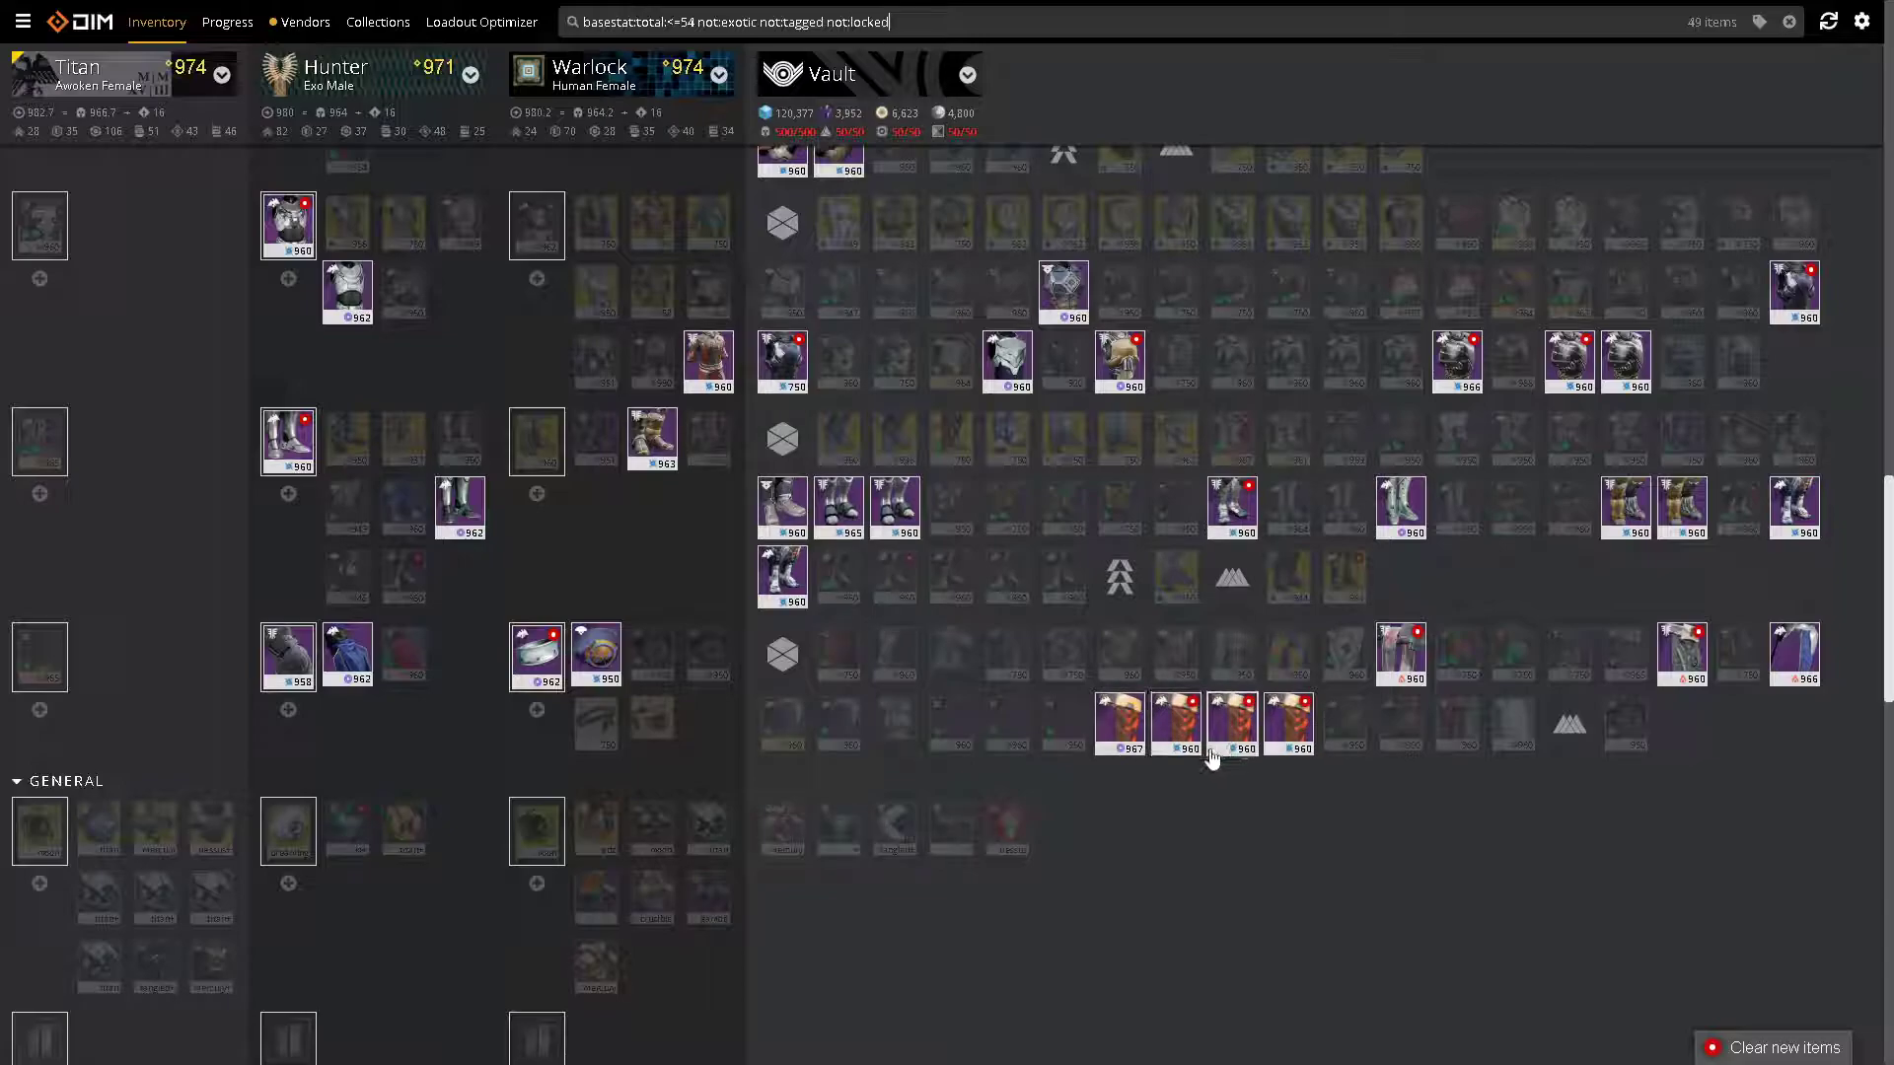
- Tag the untagged 960 Vigil of Heroes Titan Mark in the vault as Keep
click(1177, 722)
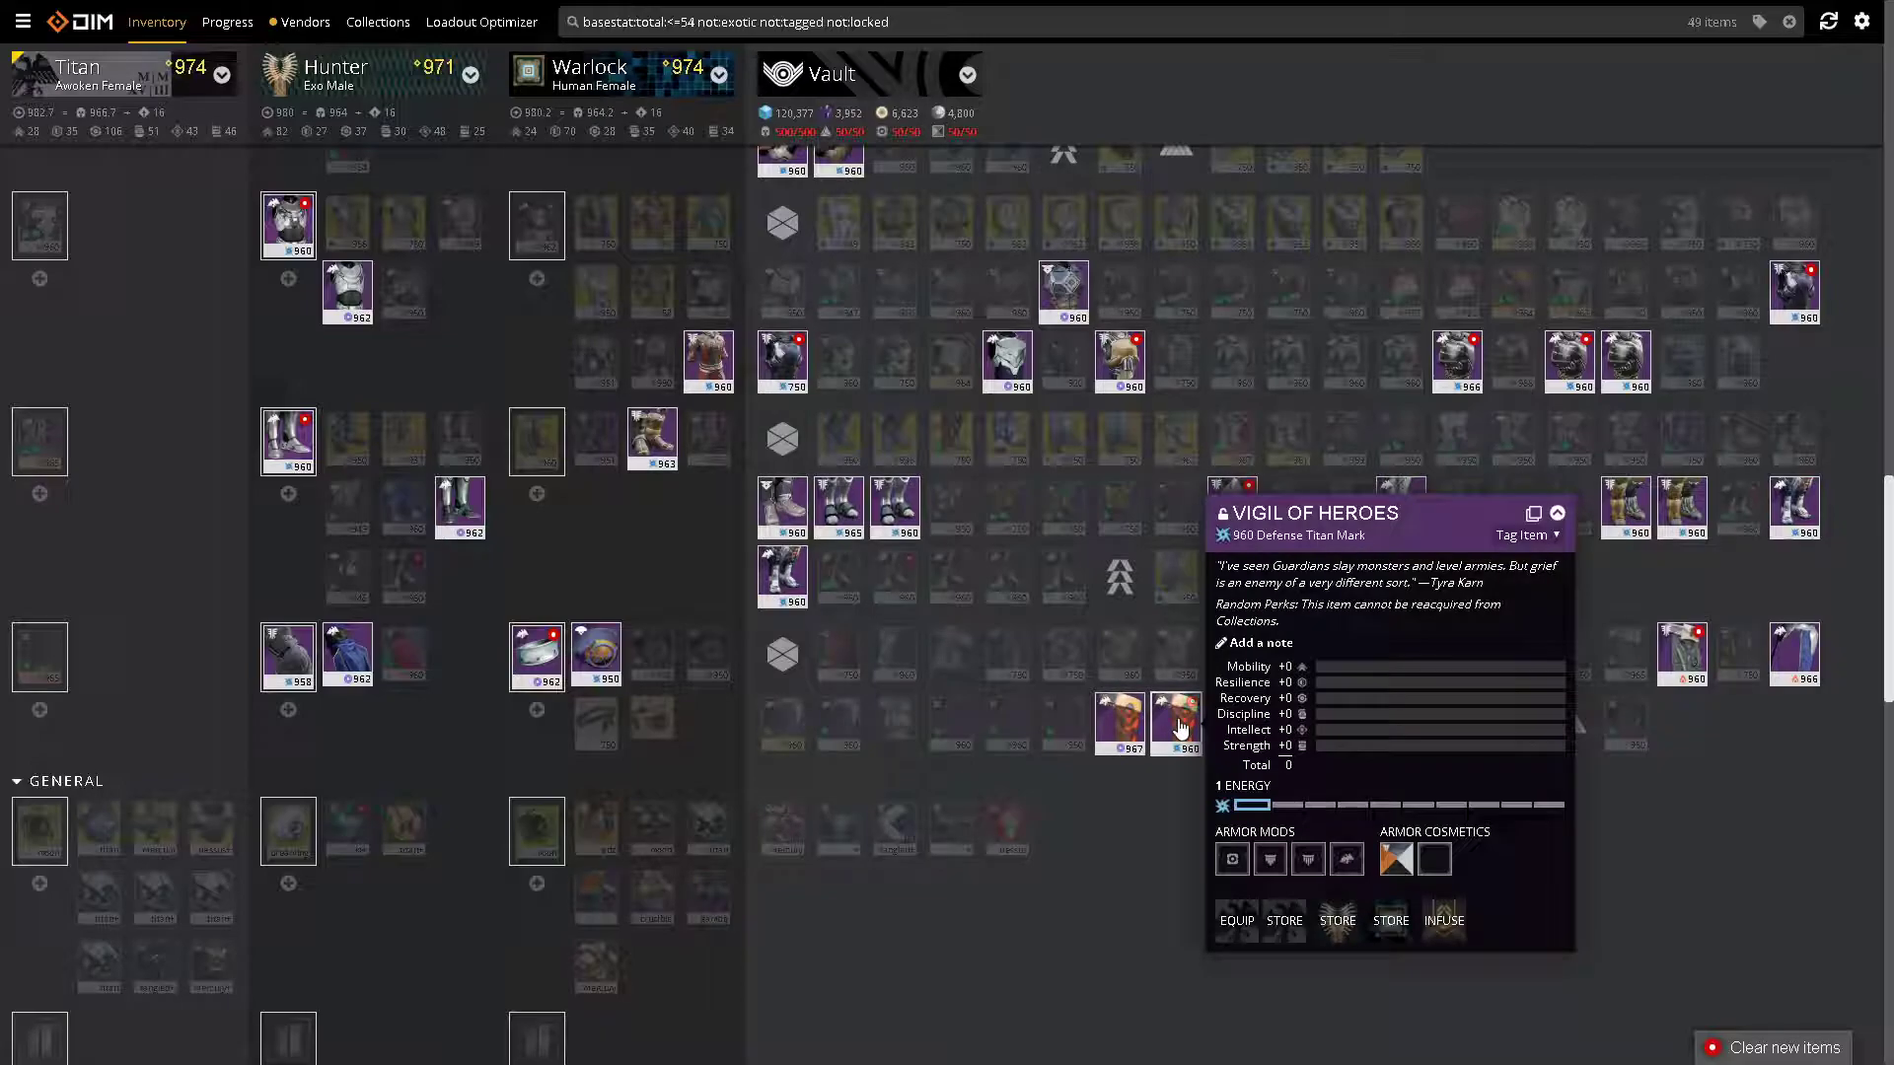
click(1519, 536)
click(1513, 592)
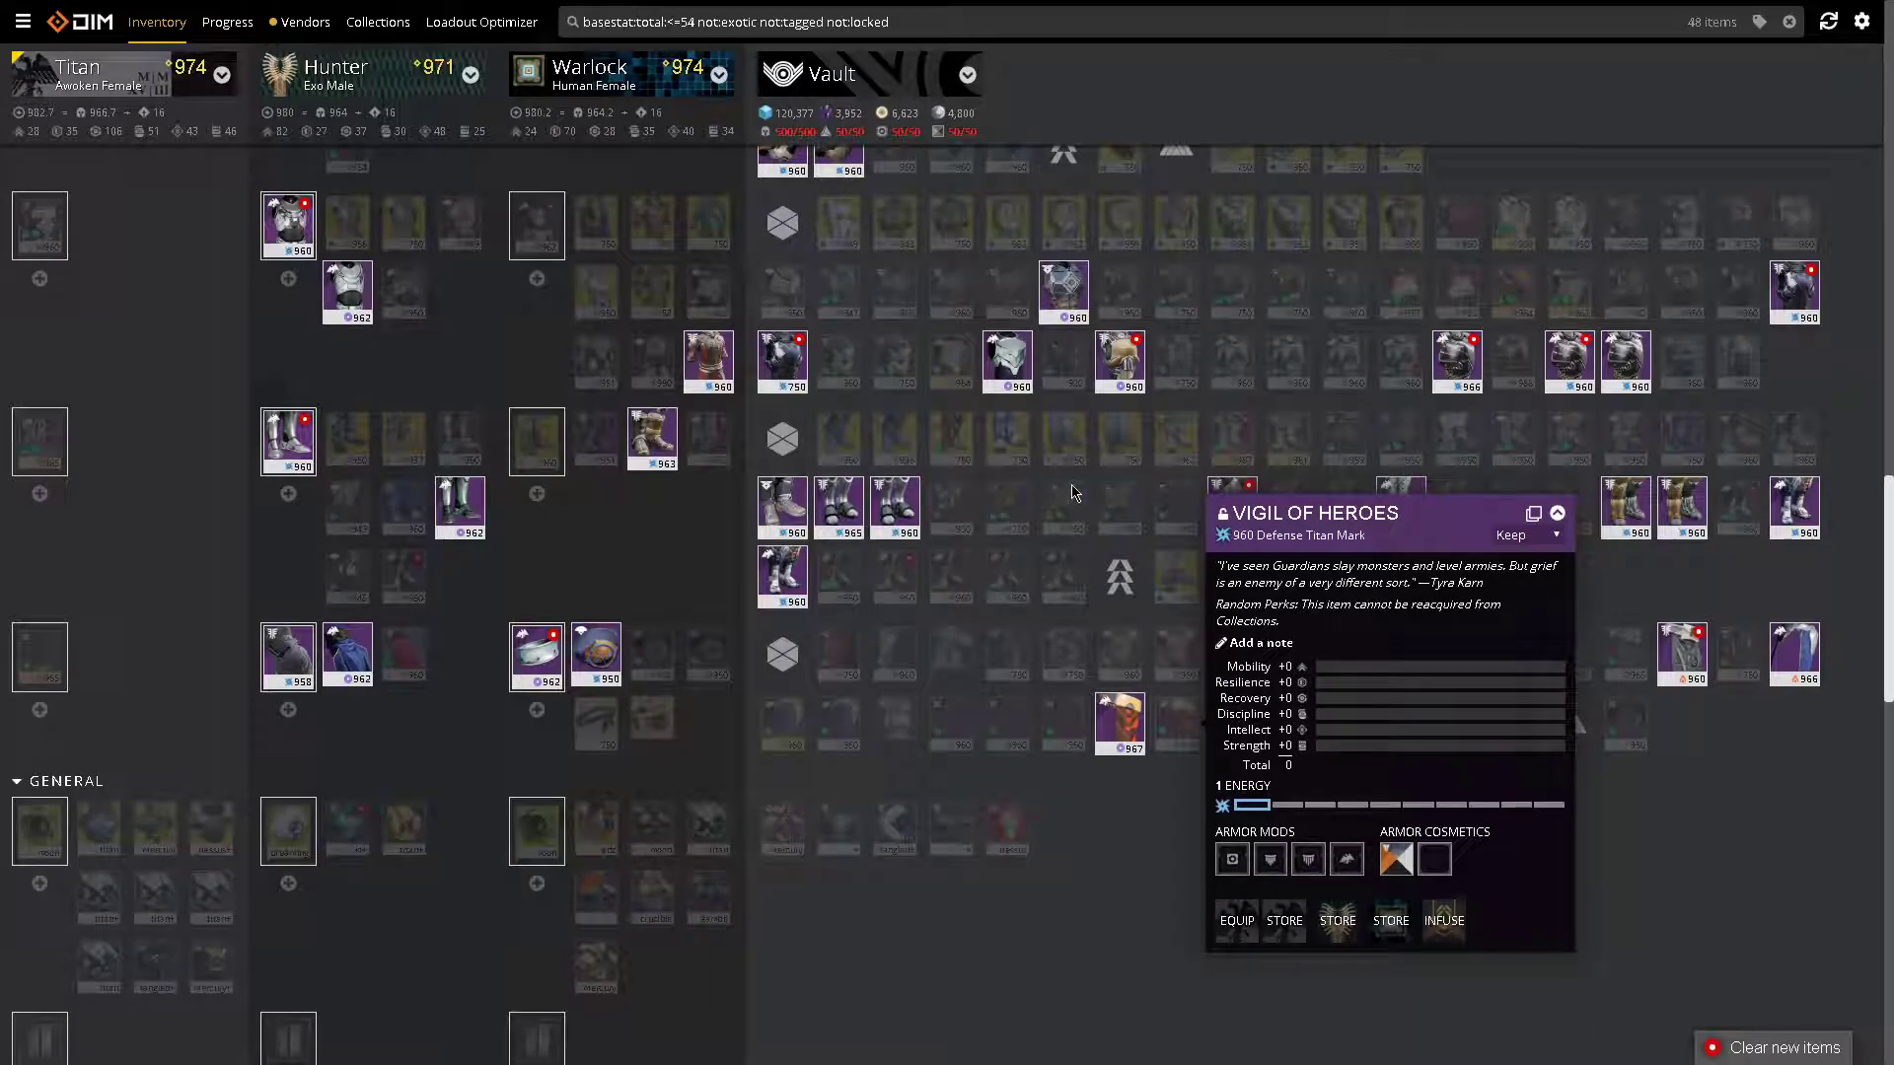
- Inspect the stats of two Midnight Exigent Helms in the vault and the tag options offered for the untagged one
scroll(1076, 486, up, 6)
scroll(1421, 580, down, 2)
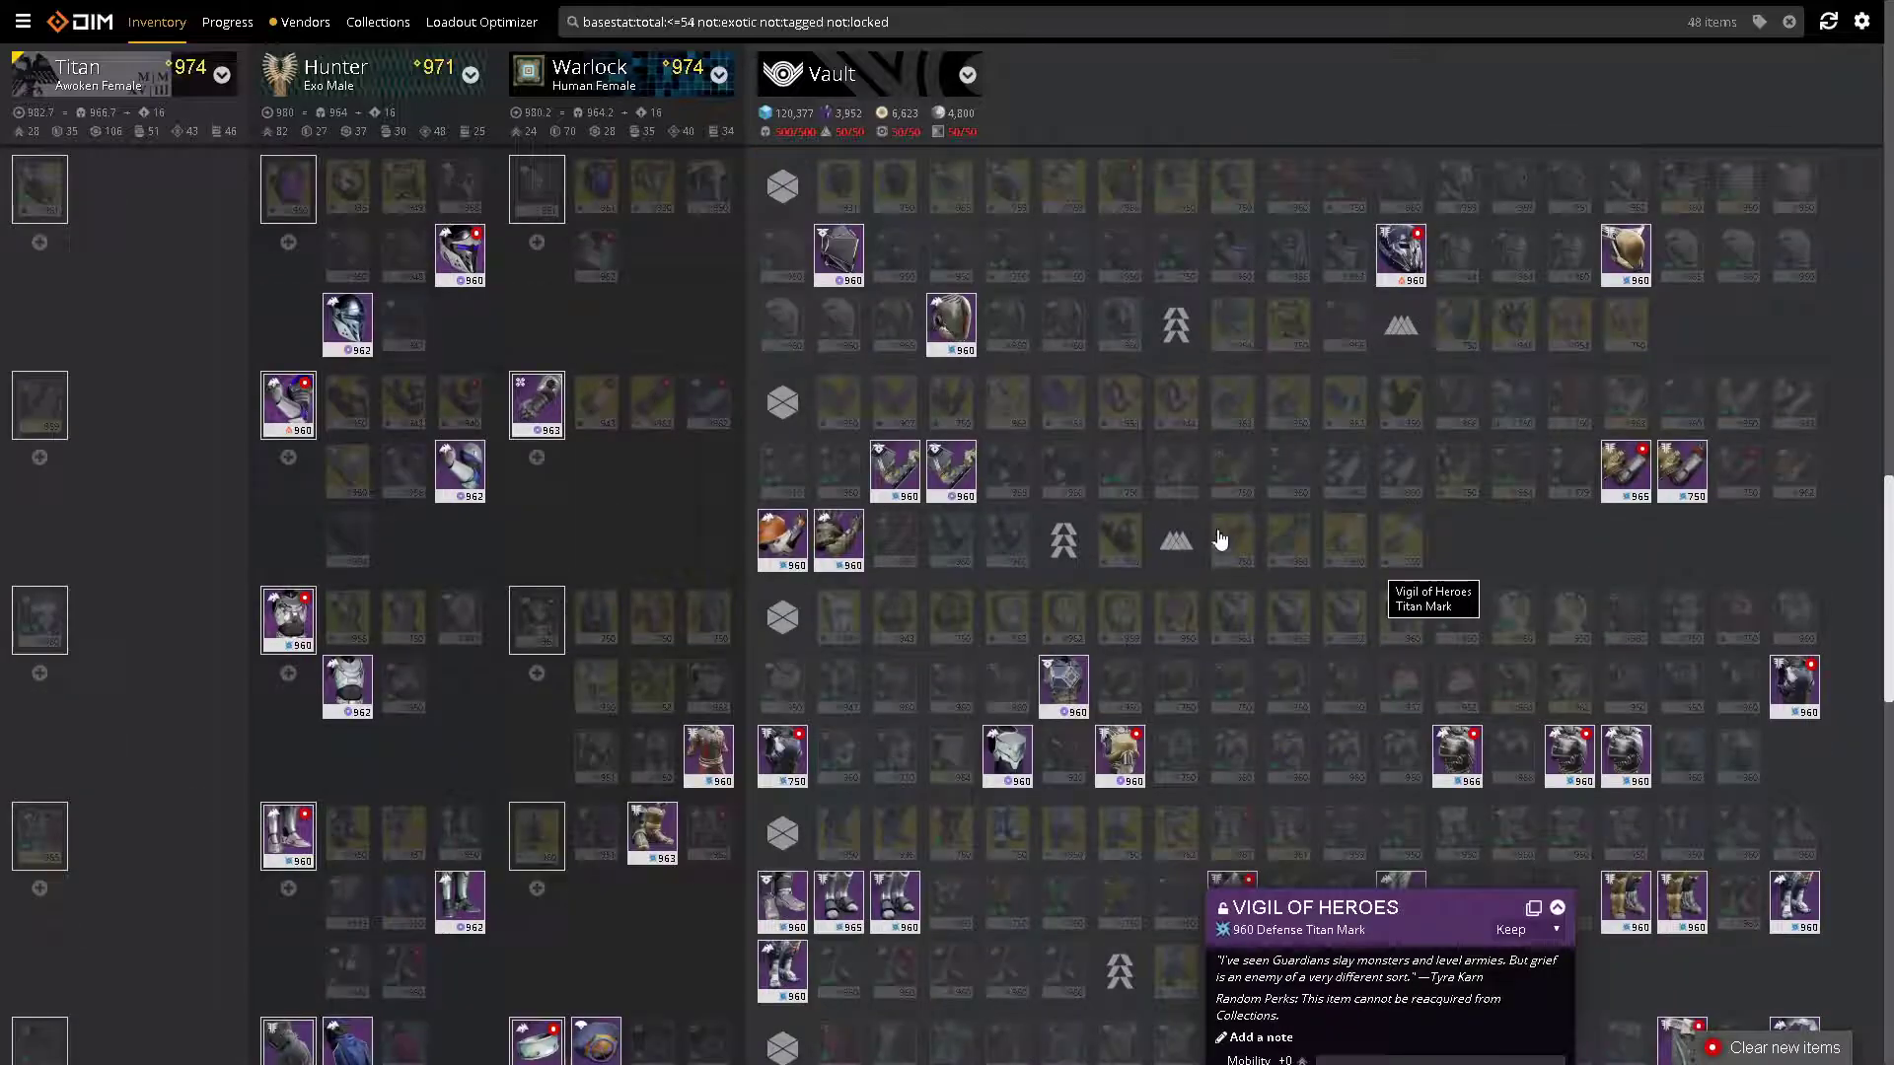
click(841, 263)
click(842, 264)
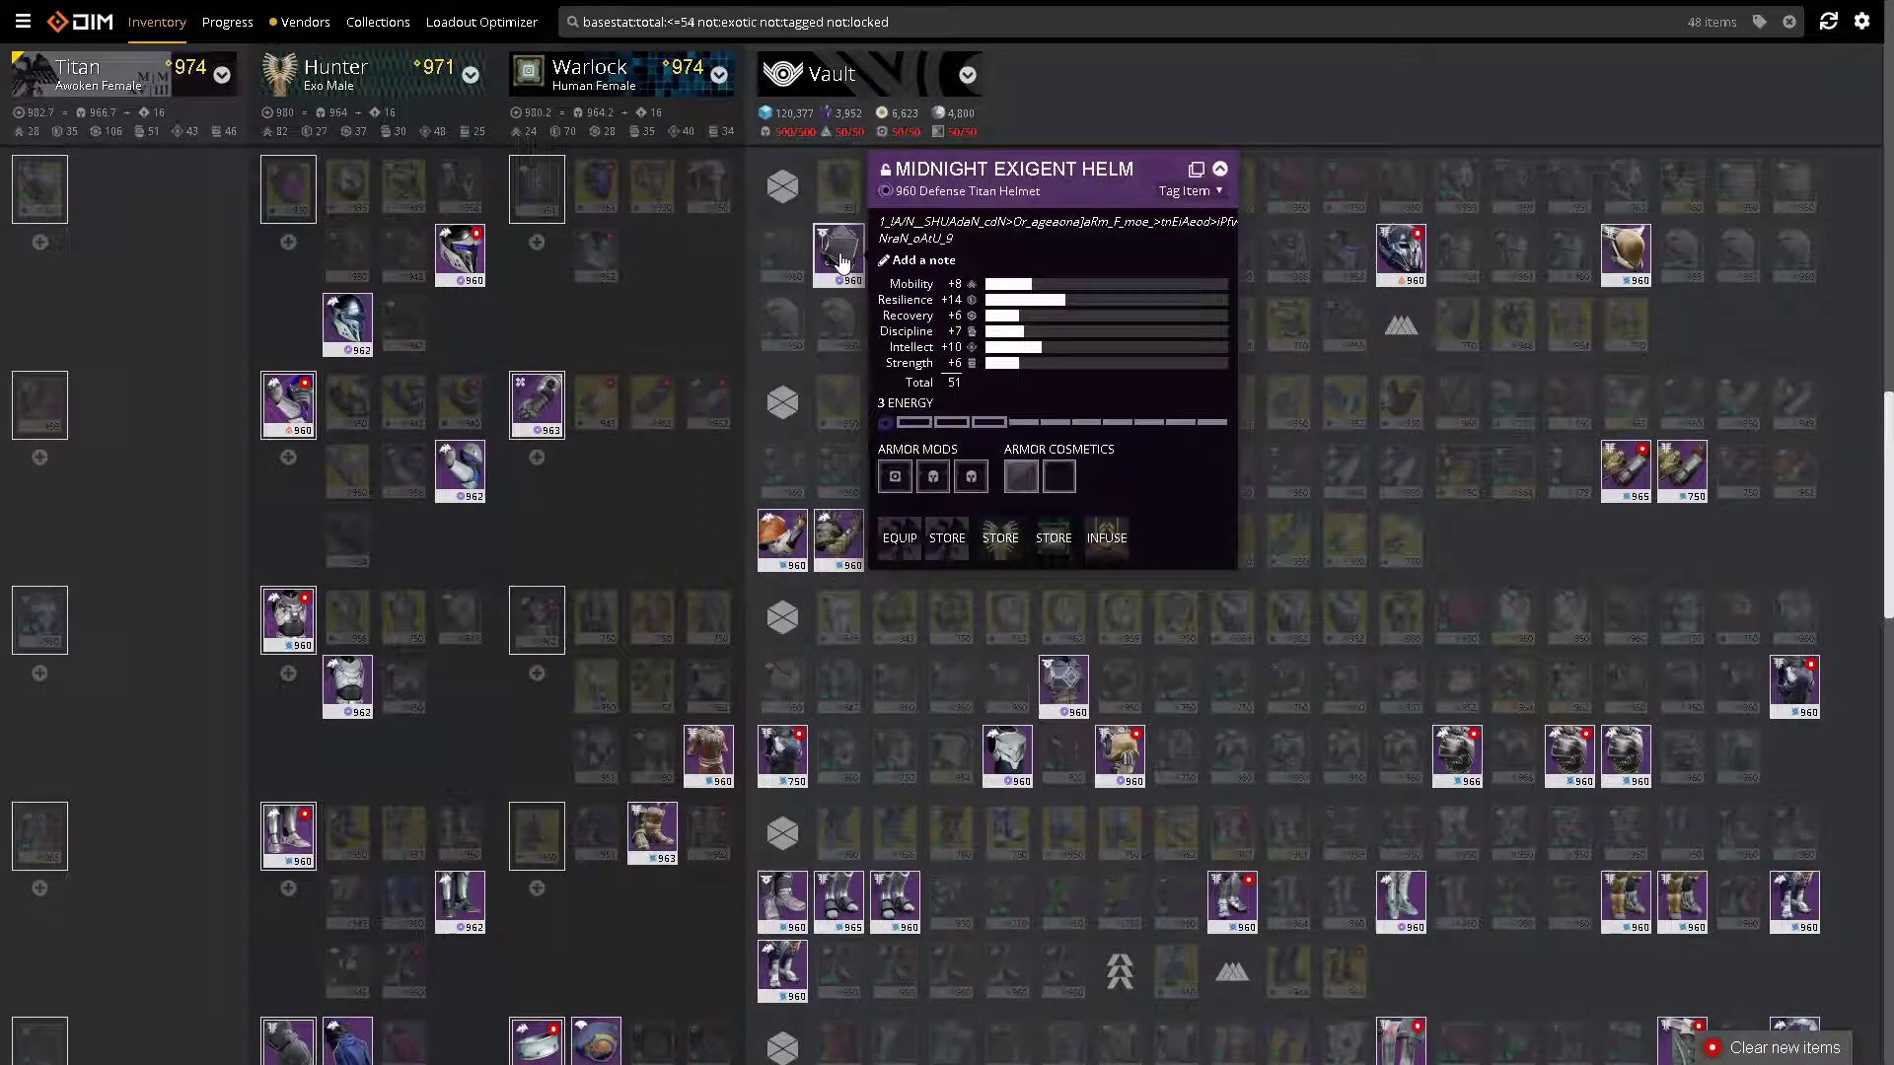
click(1189, 190)
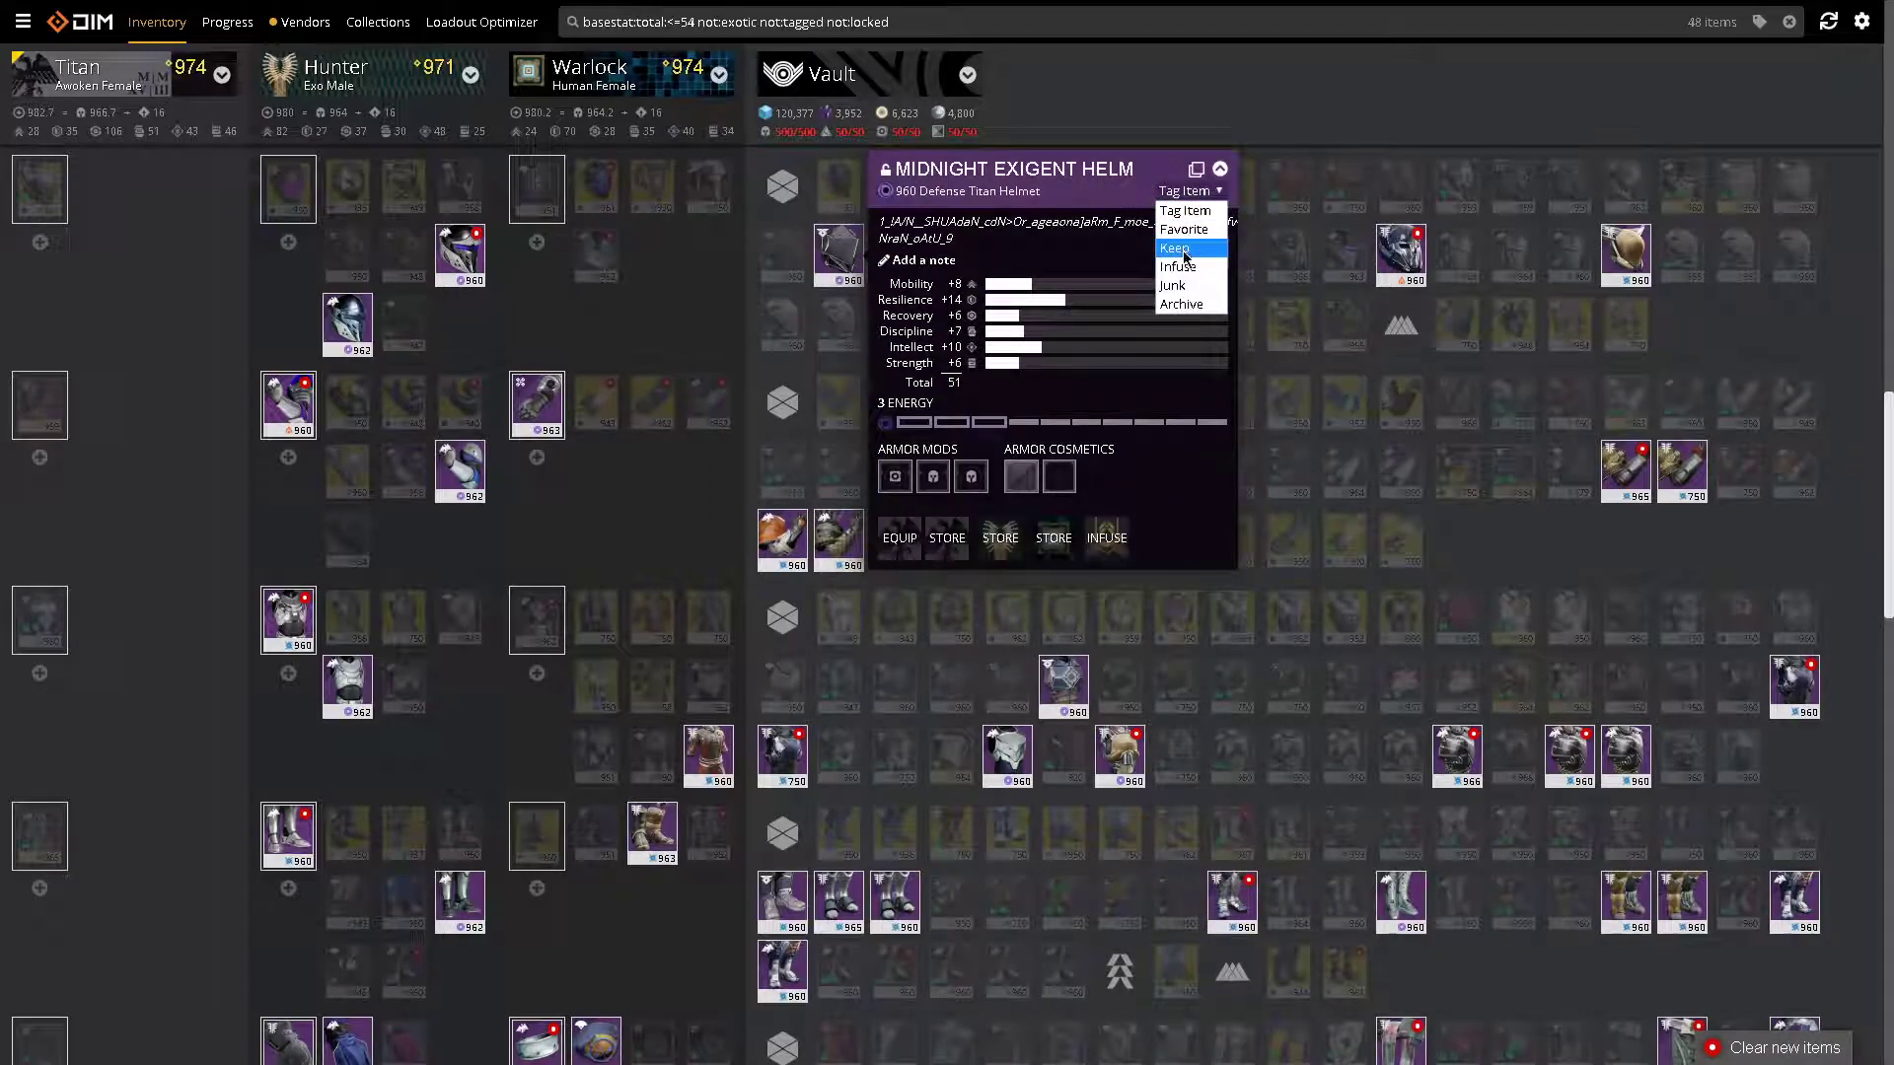
click(1061, 136)
click(786, 262)
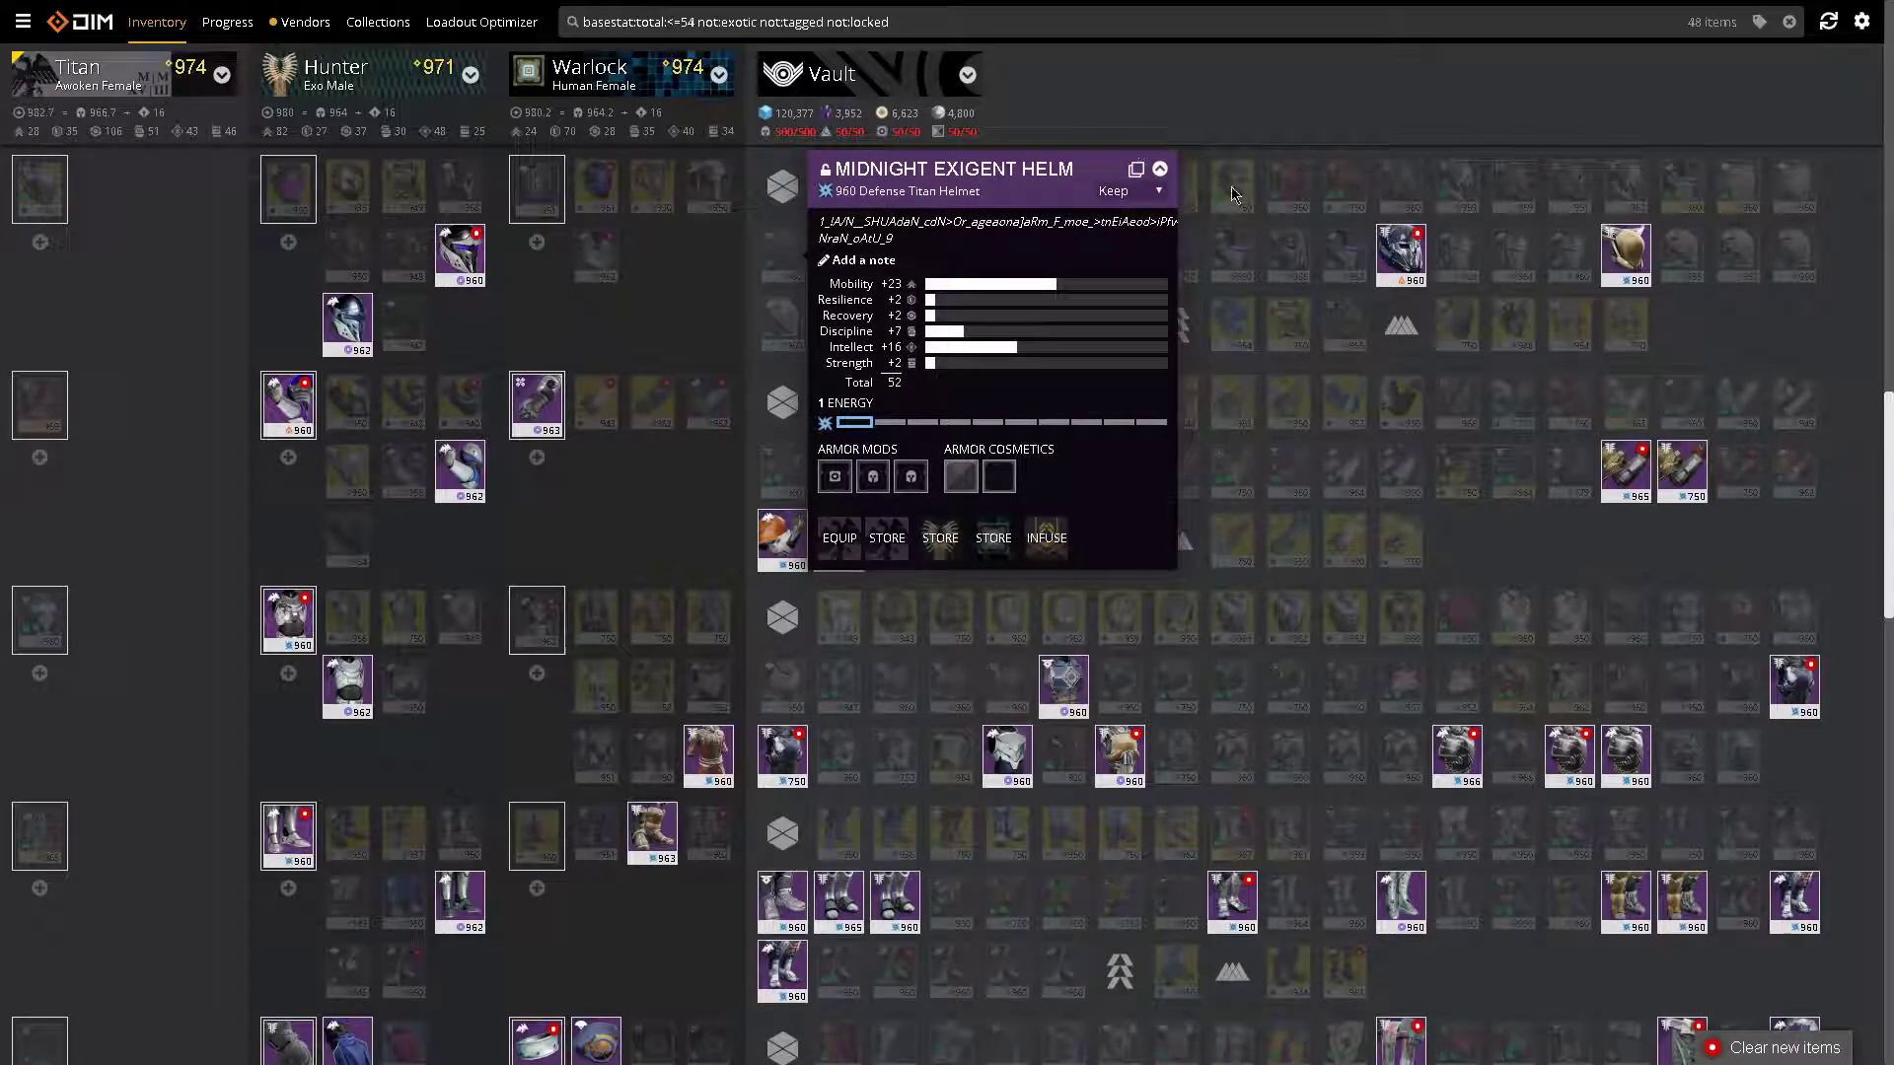
click(1529, 550)
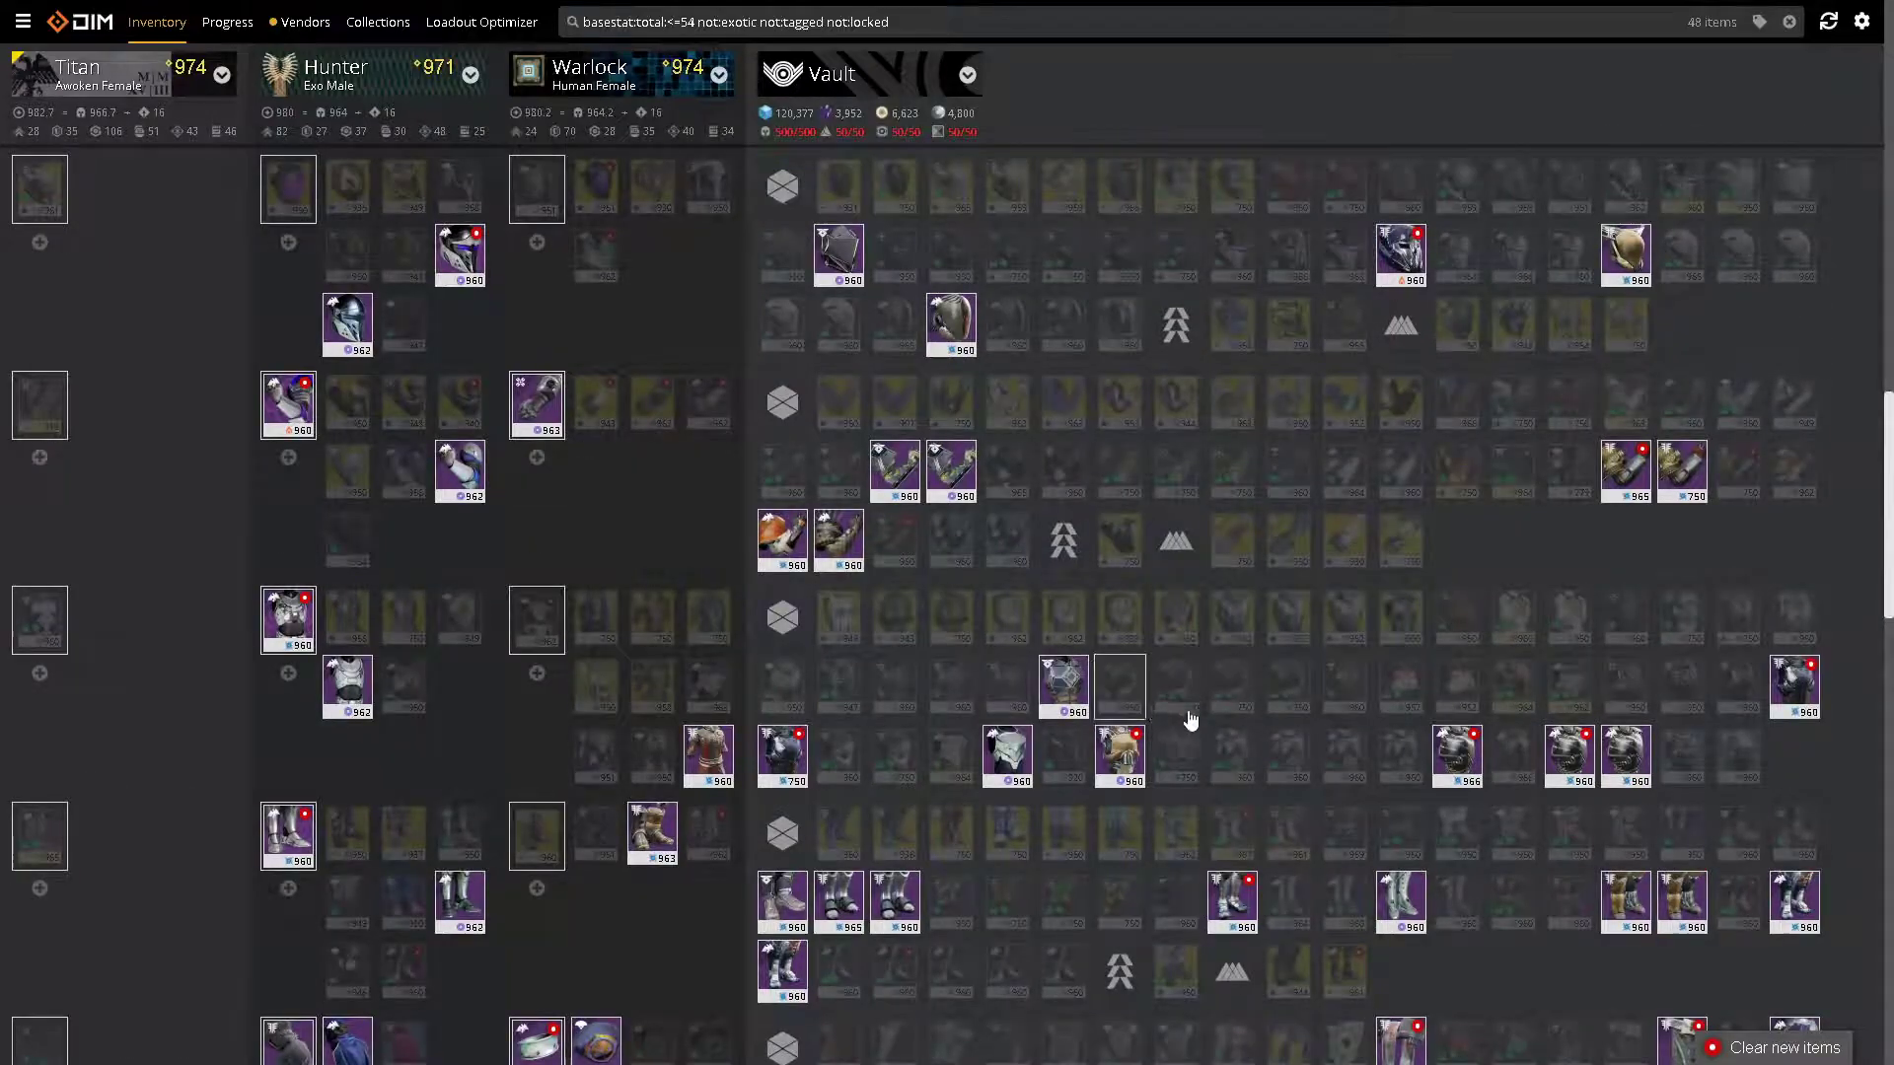
- Compare the Wing Discipline chest armors and tag the one with 22 Mobility and 21 Recovery as Keep
scroll(1180, 718, down, 1)
click(1457, 623)
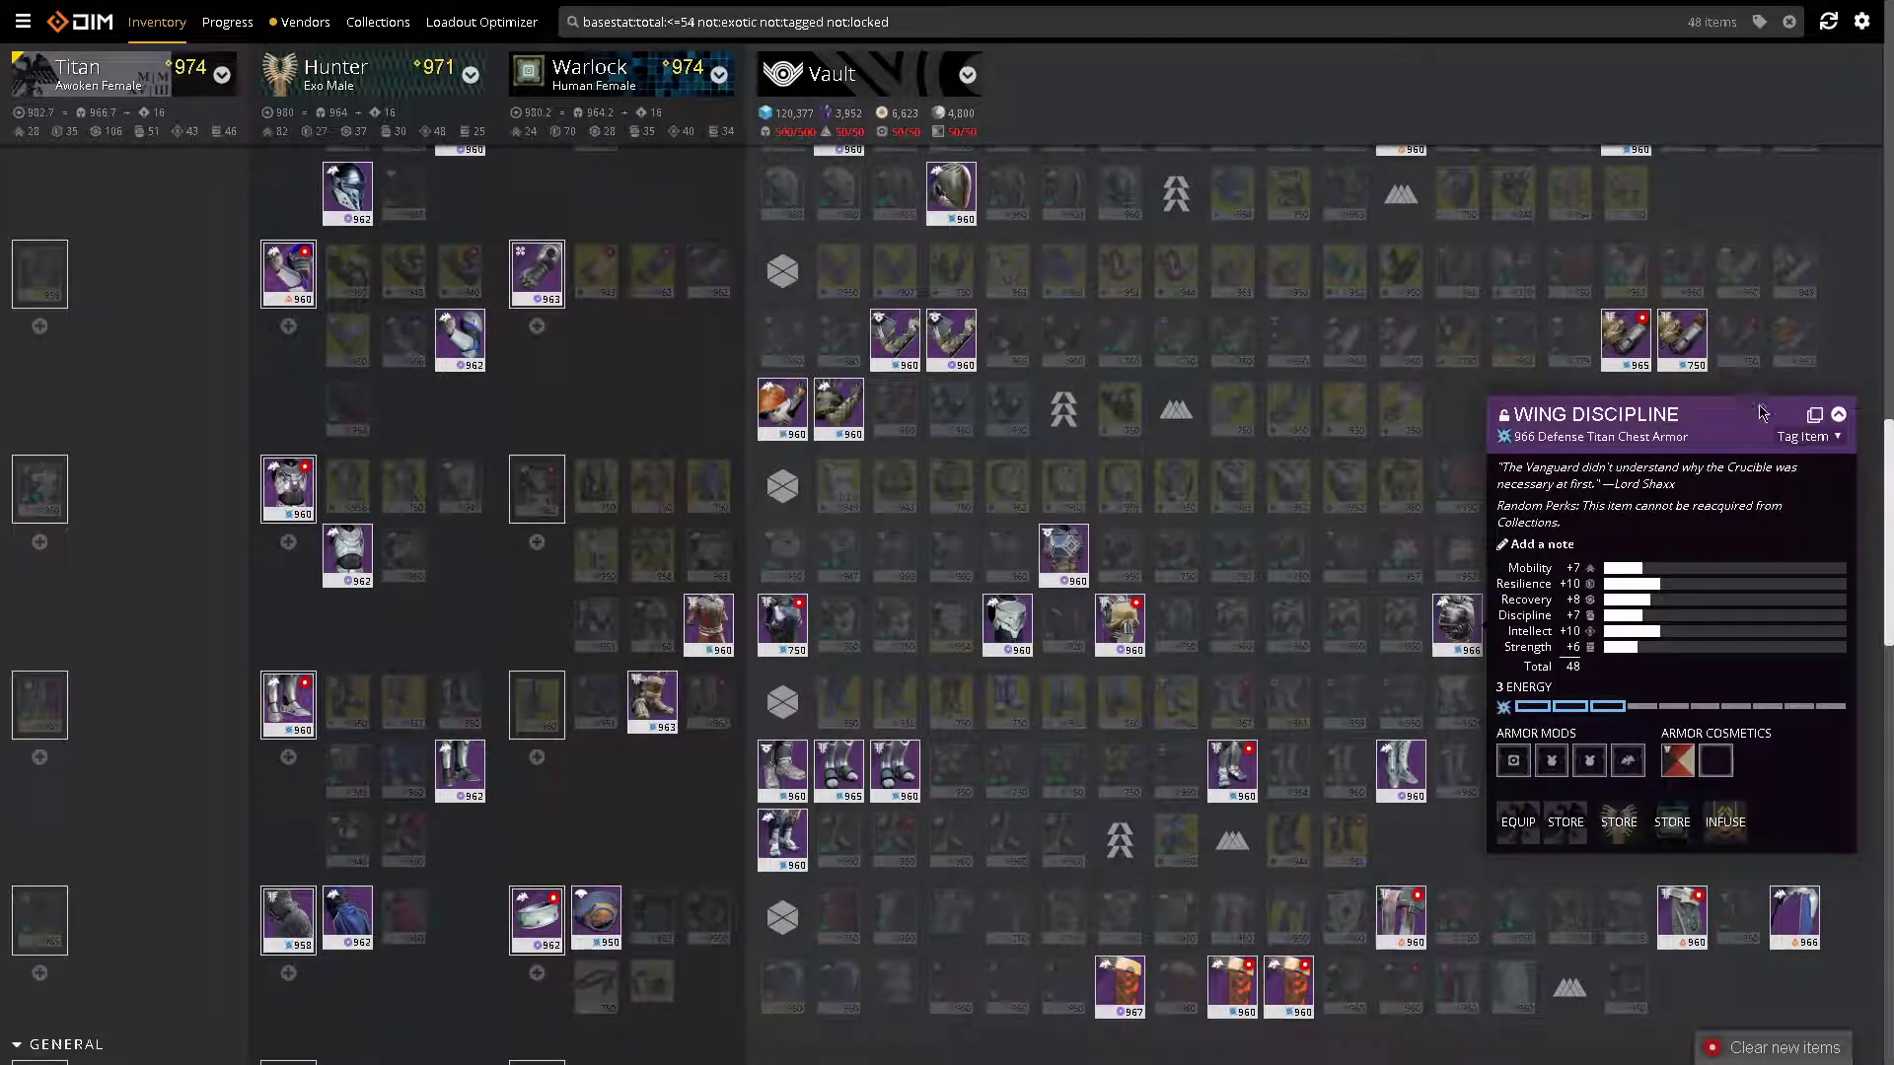
click(1814, 423)
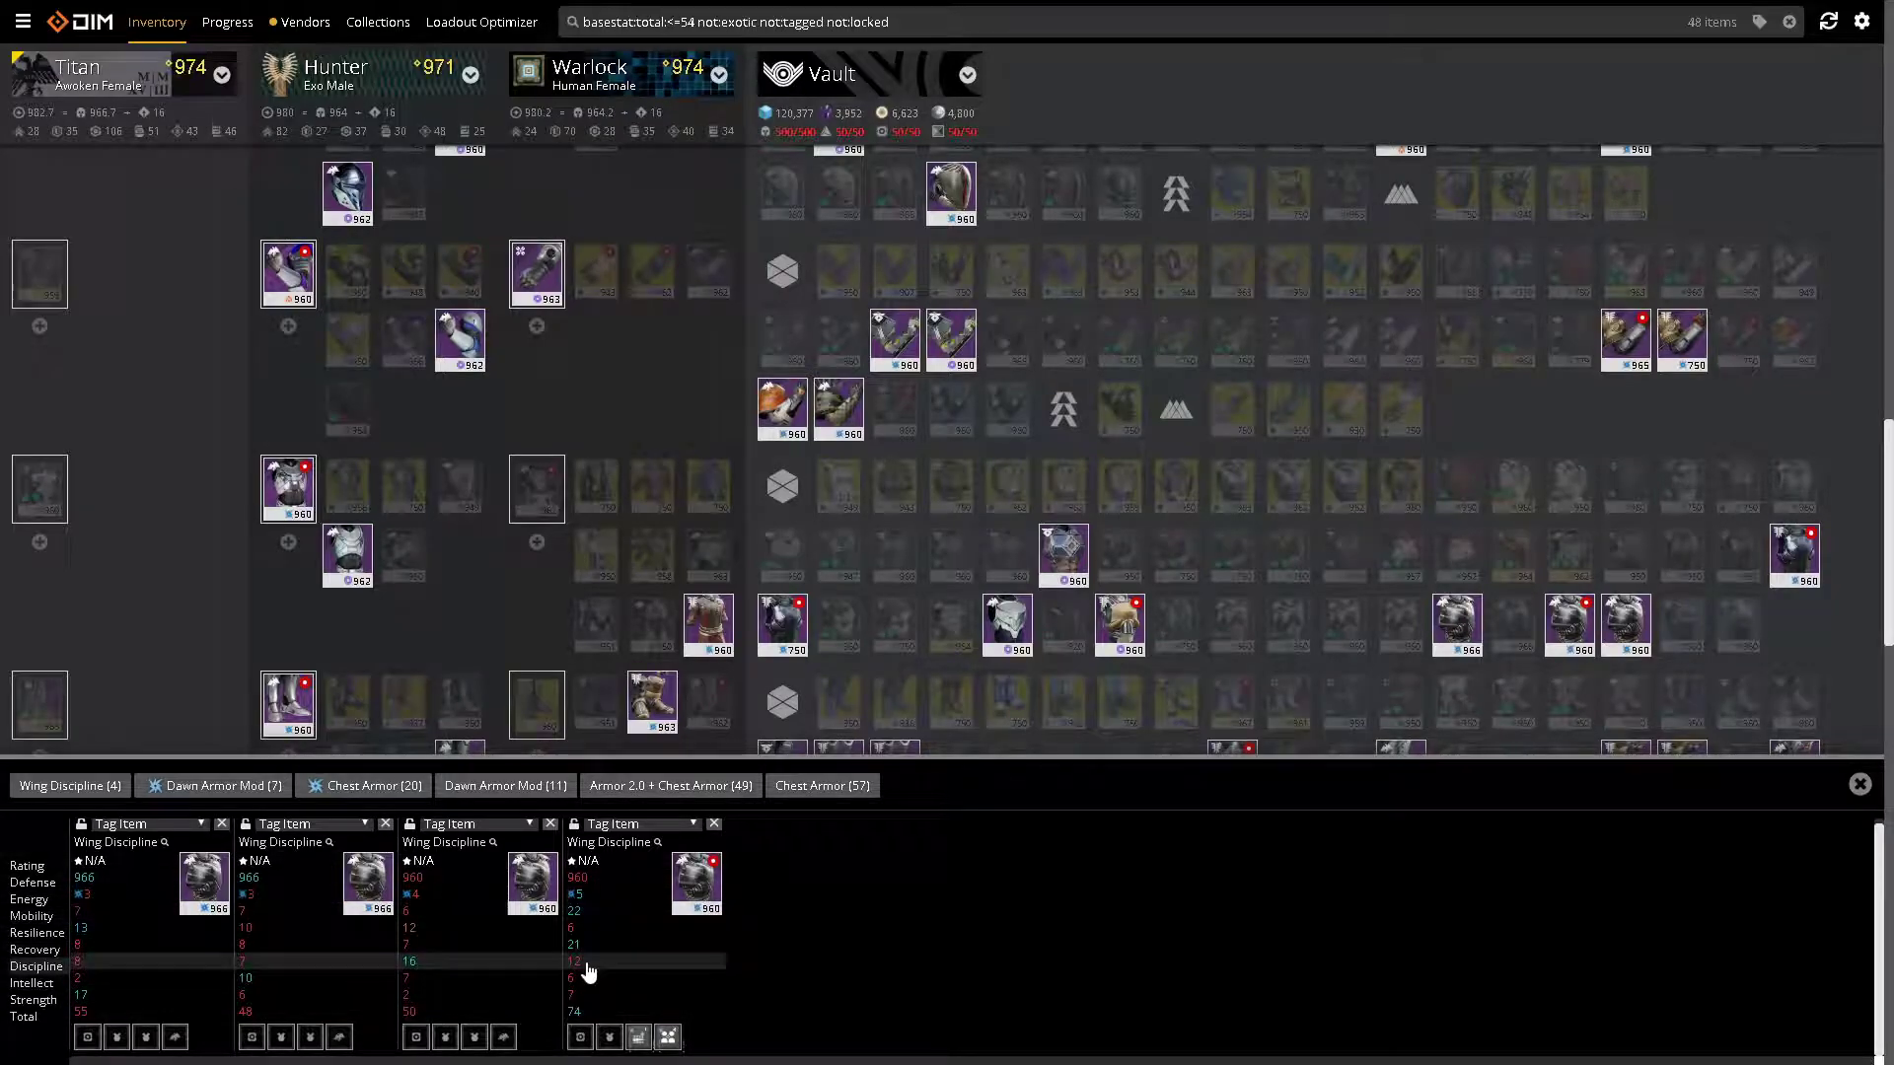
click(622, 825)
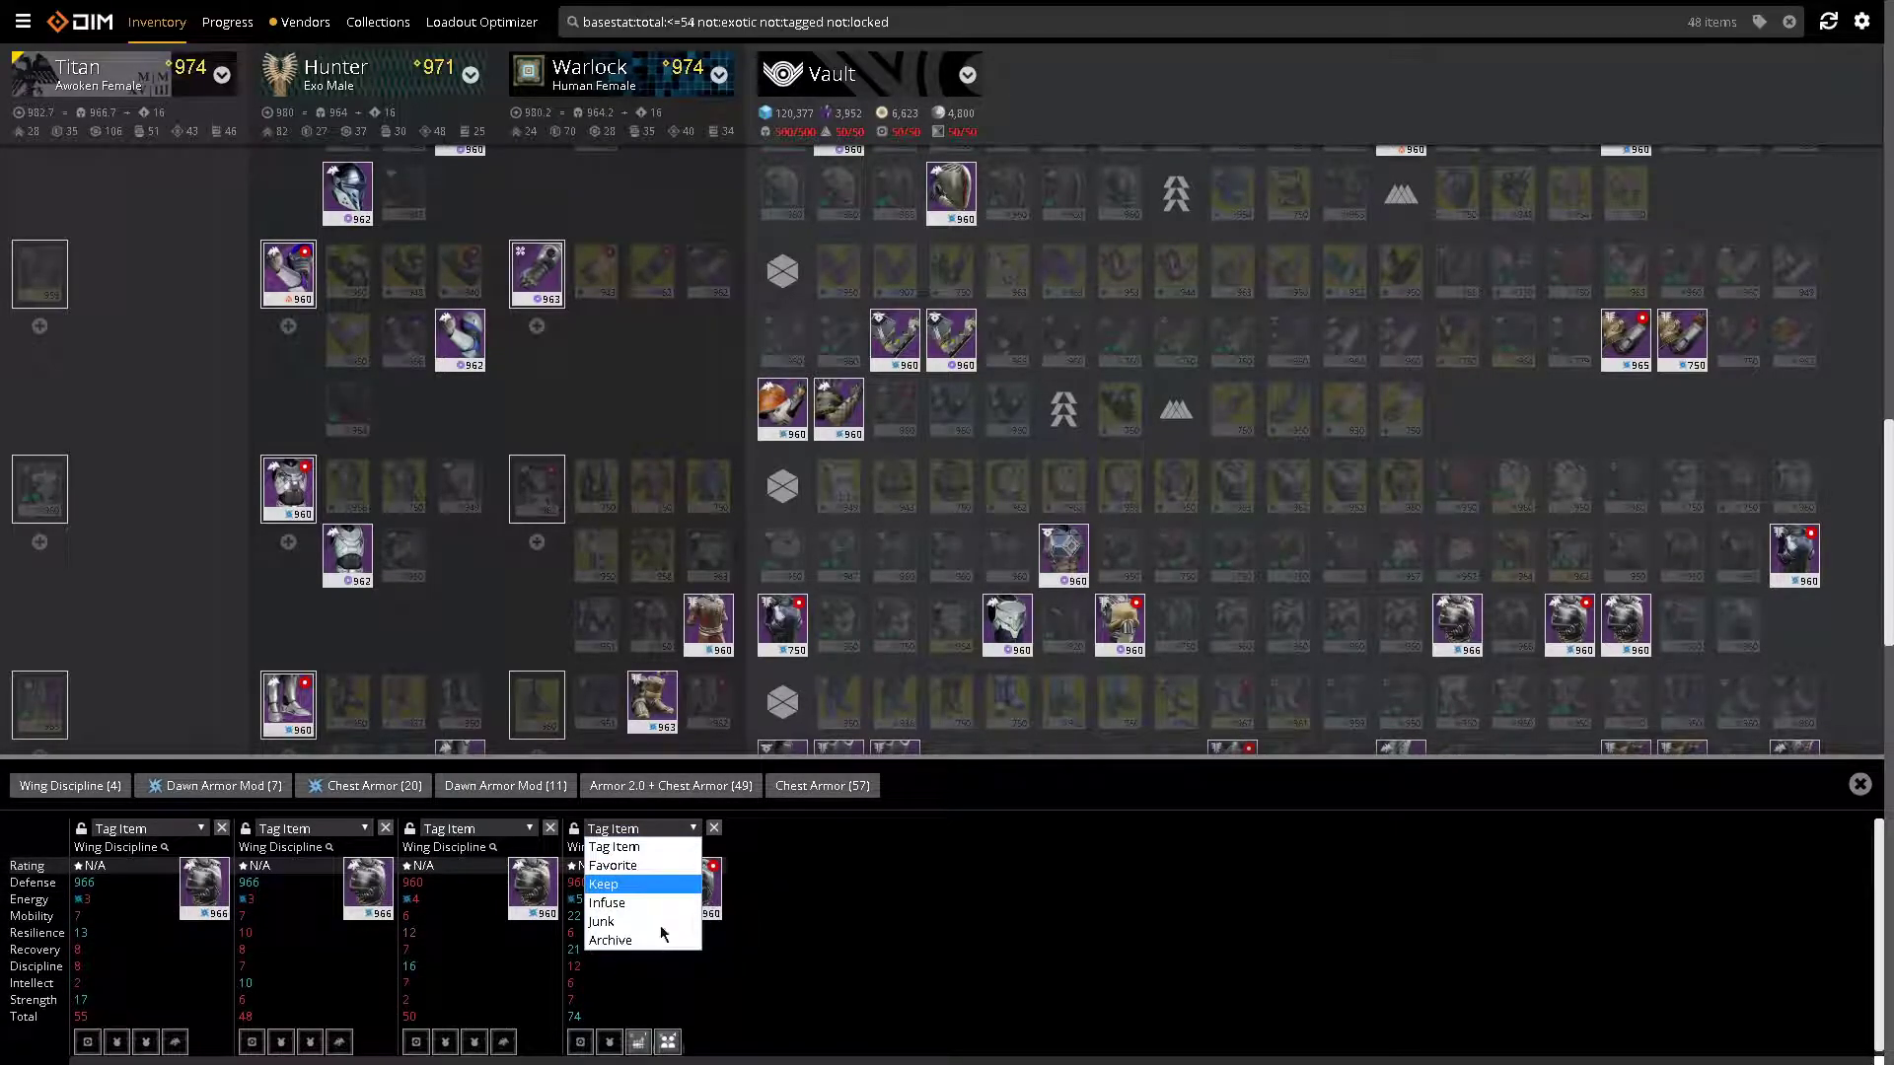
click(802, 864)
key(shift+2)
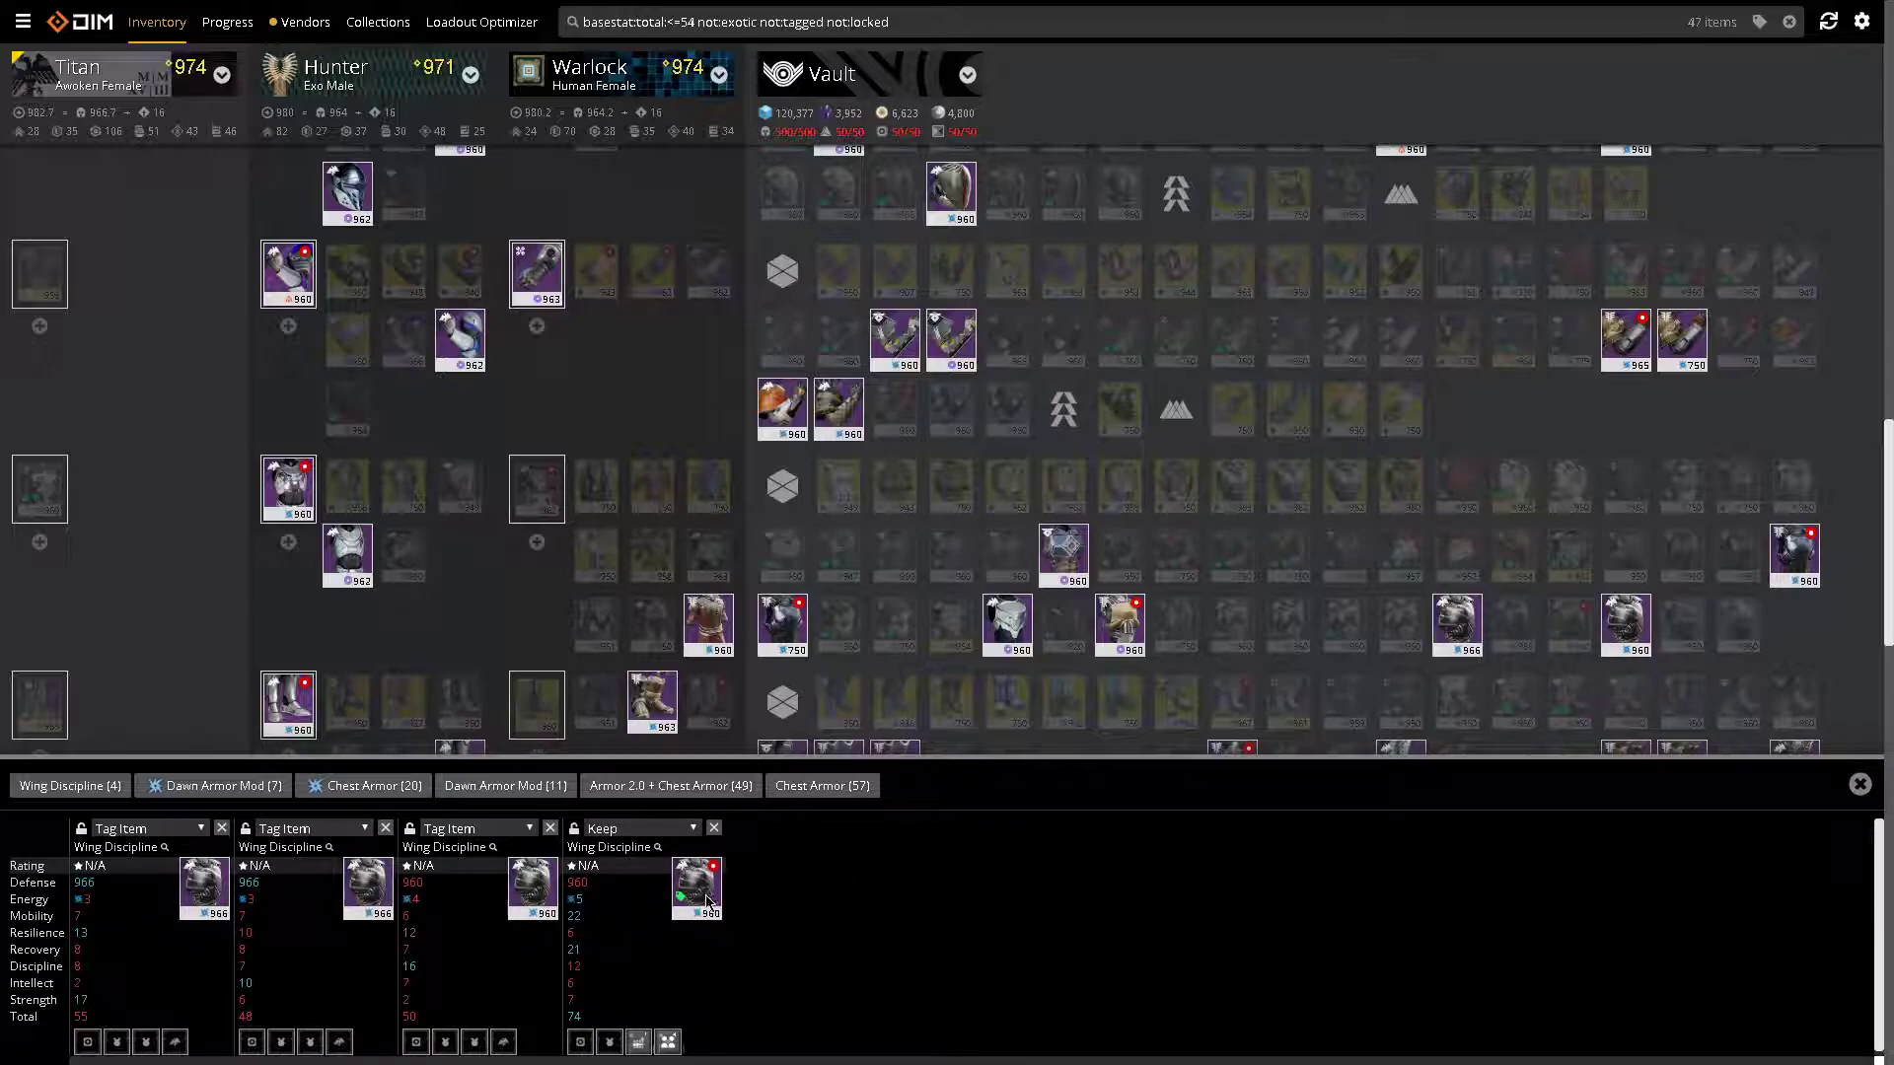
- Close the comparison and inspect the base stats and mods of the Wing Discipline chest armor tagged Keep
scroll(695, 906, down, 4)
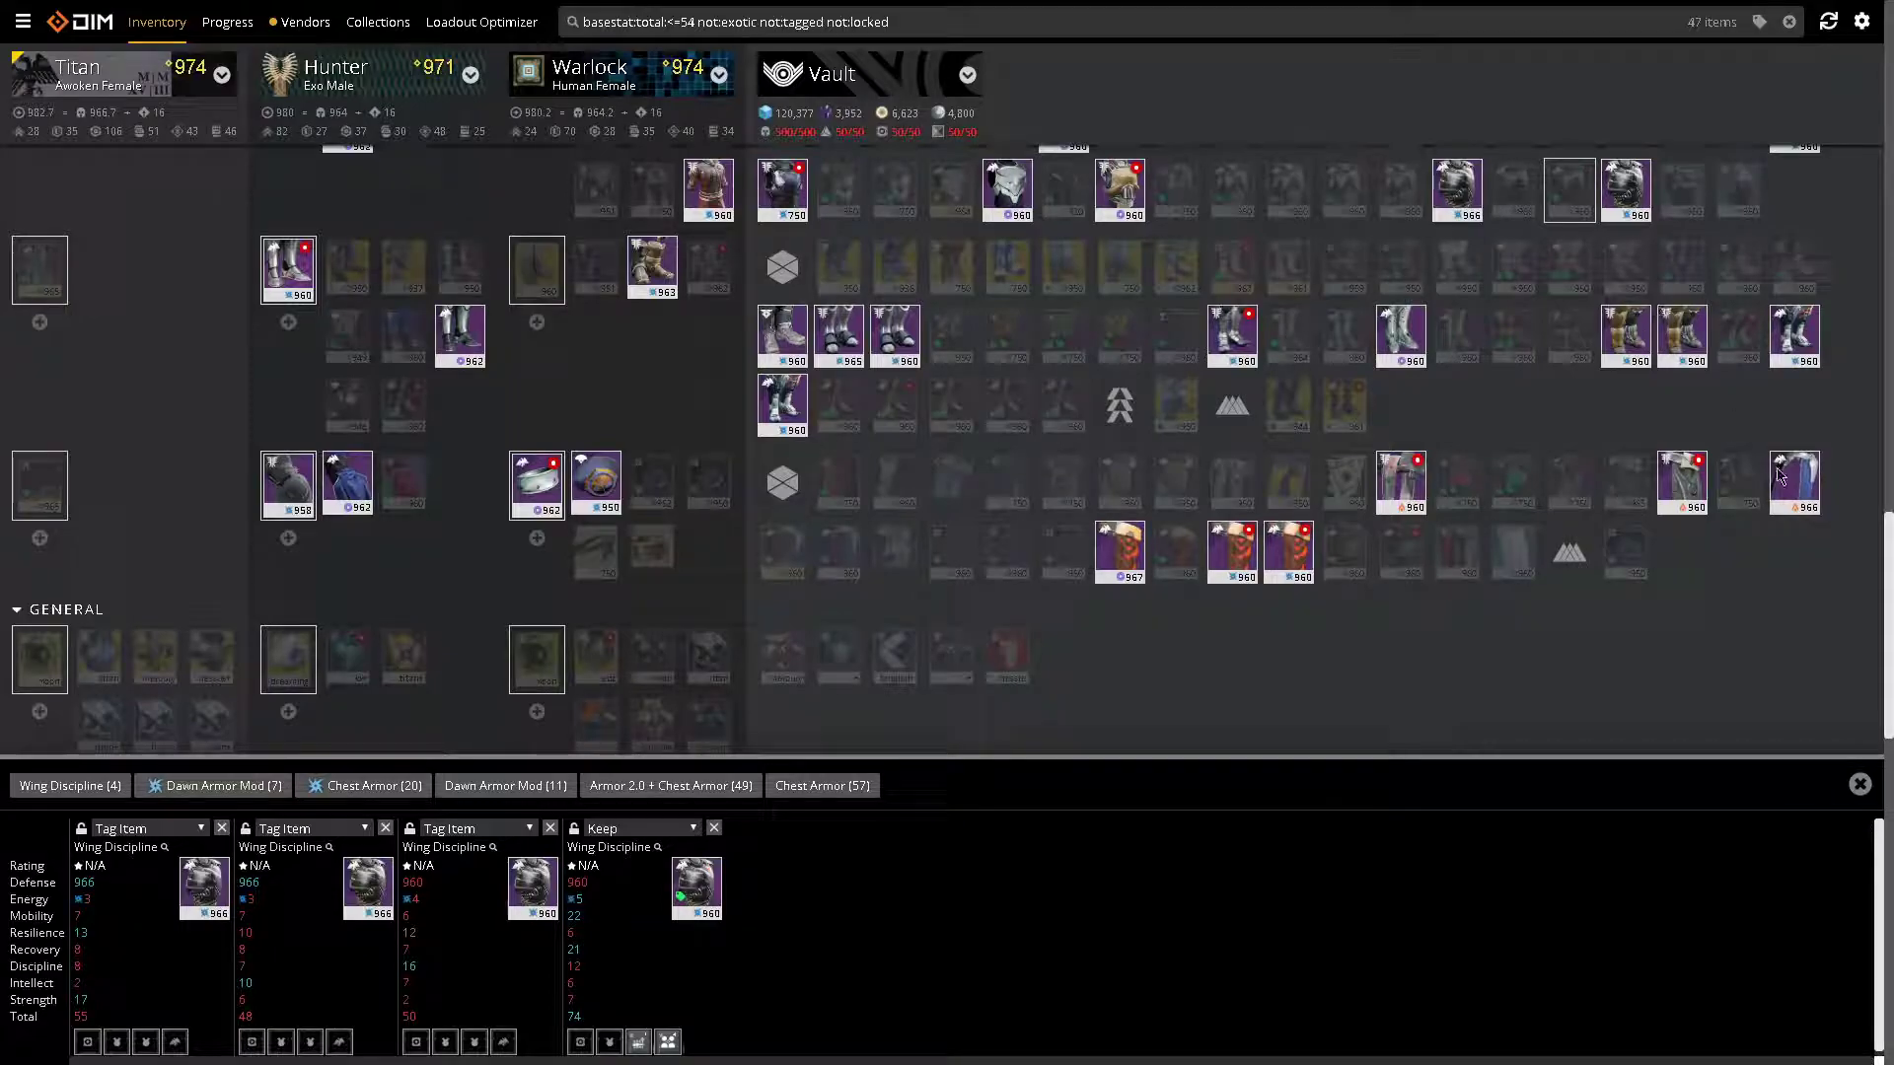
click(1859, 794)
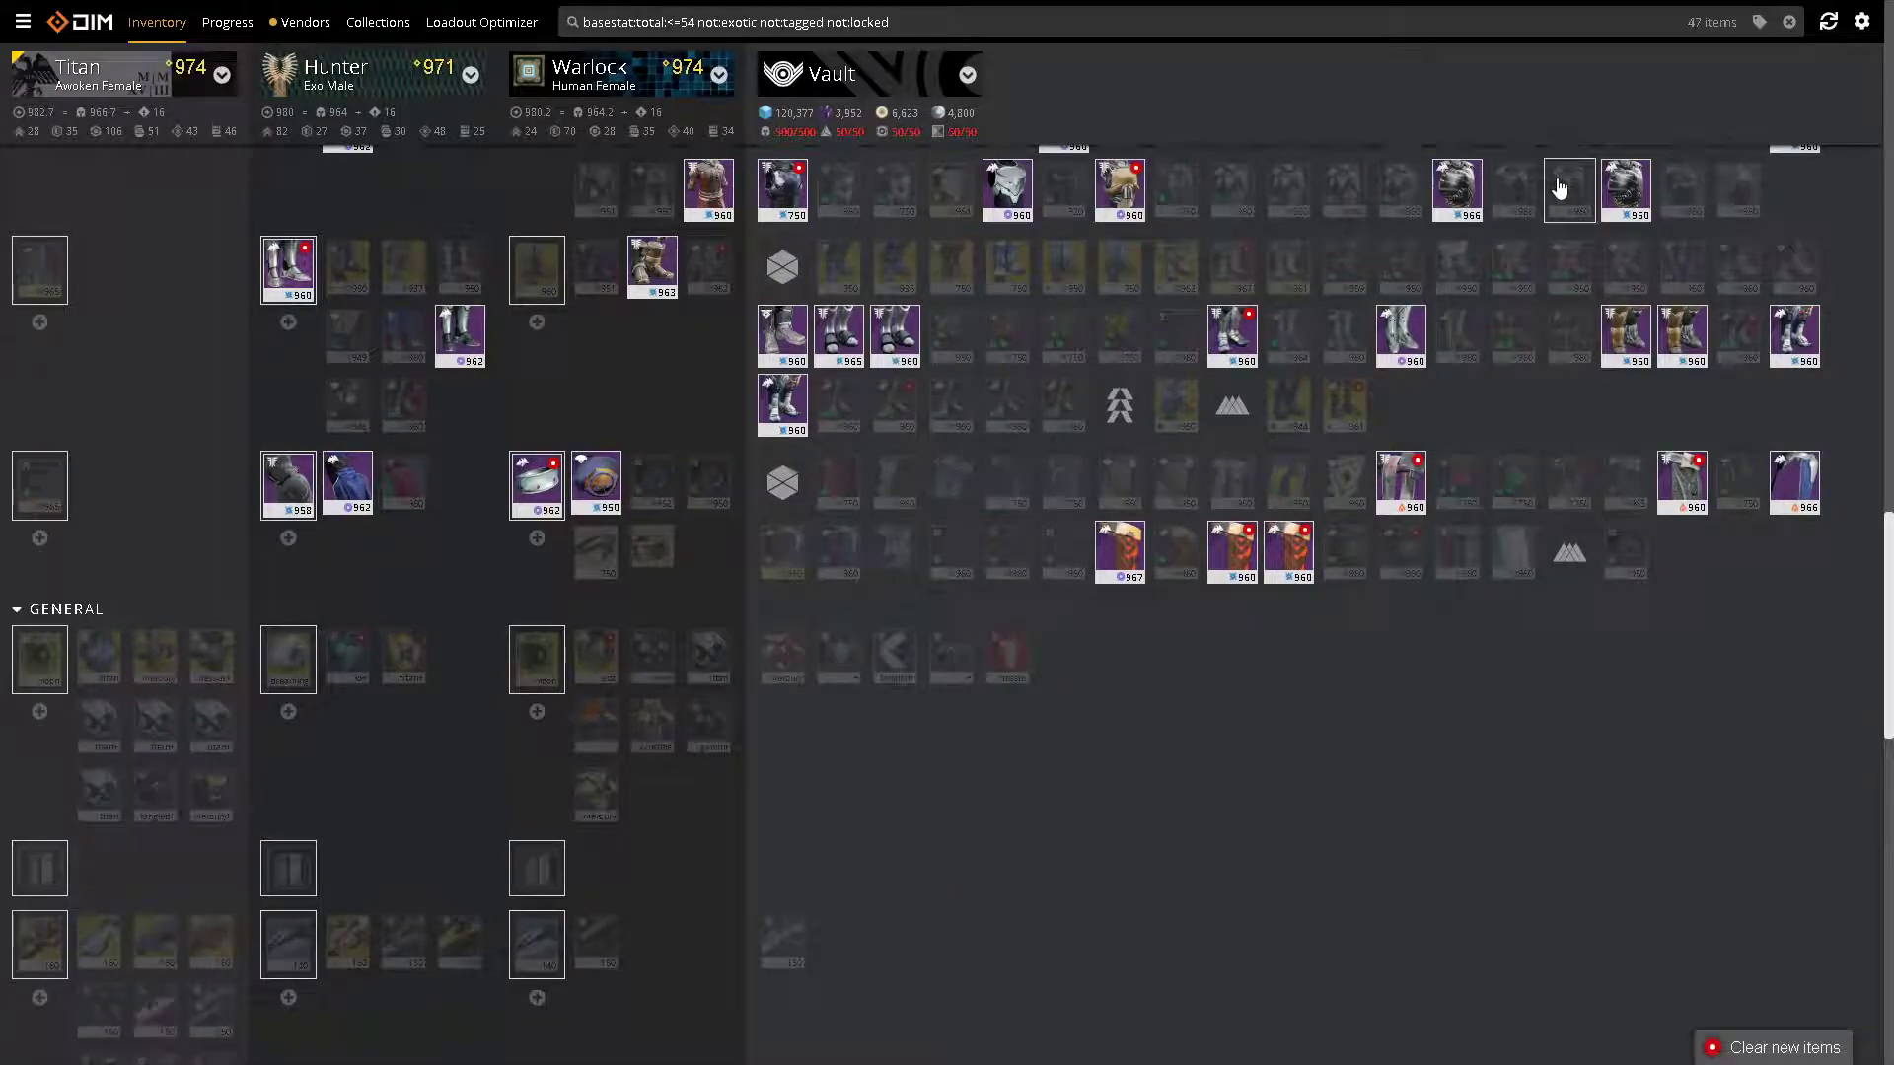
click(1561, 190)
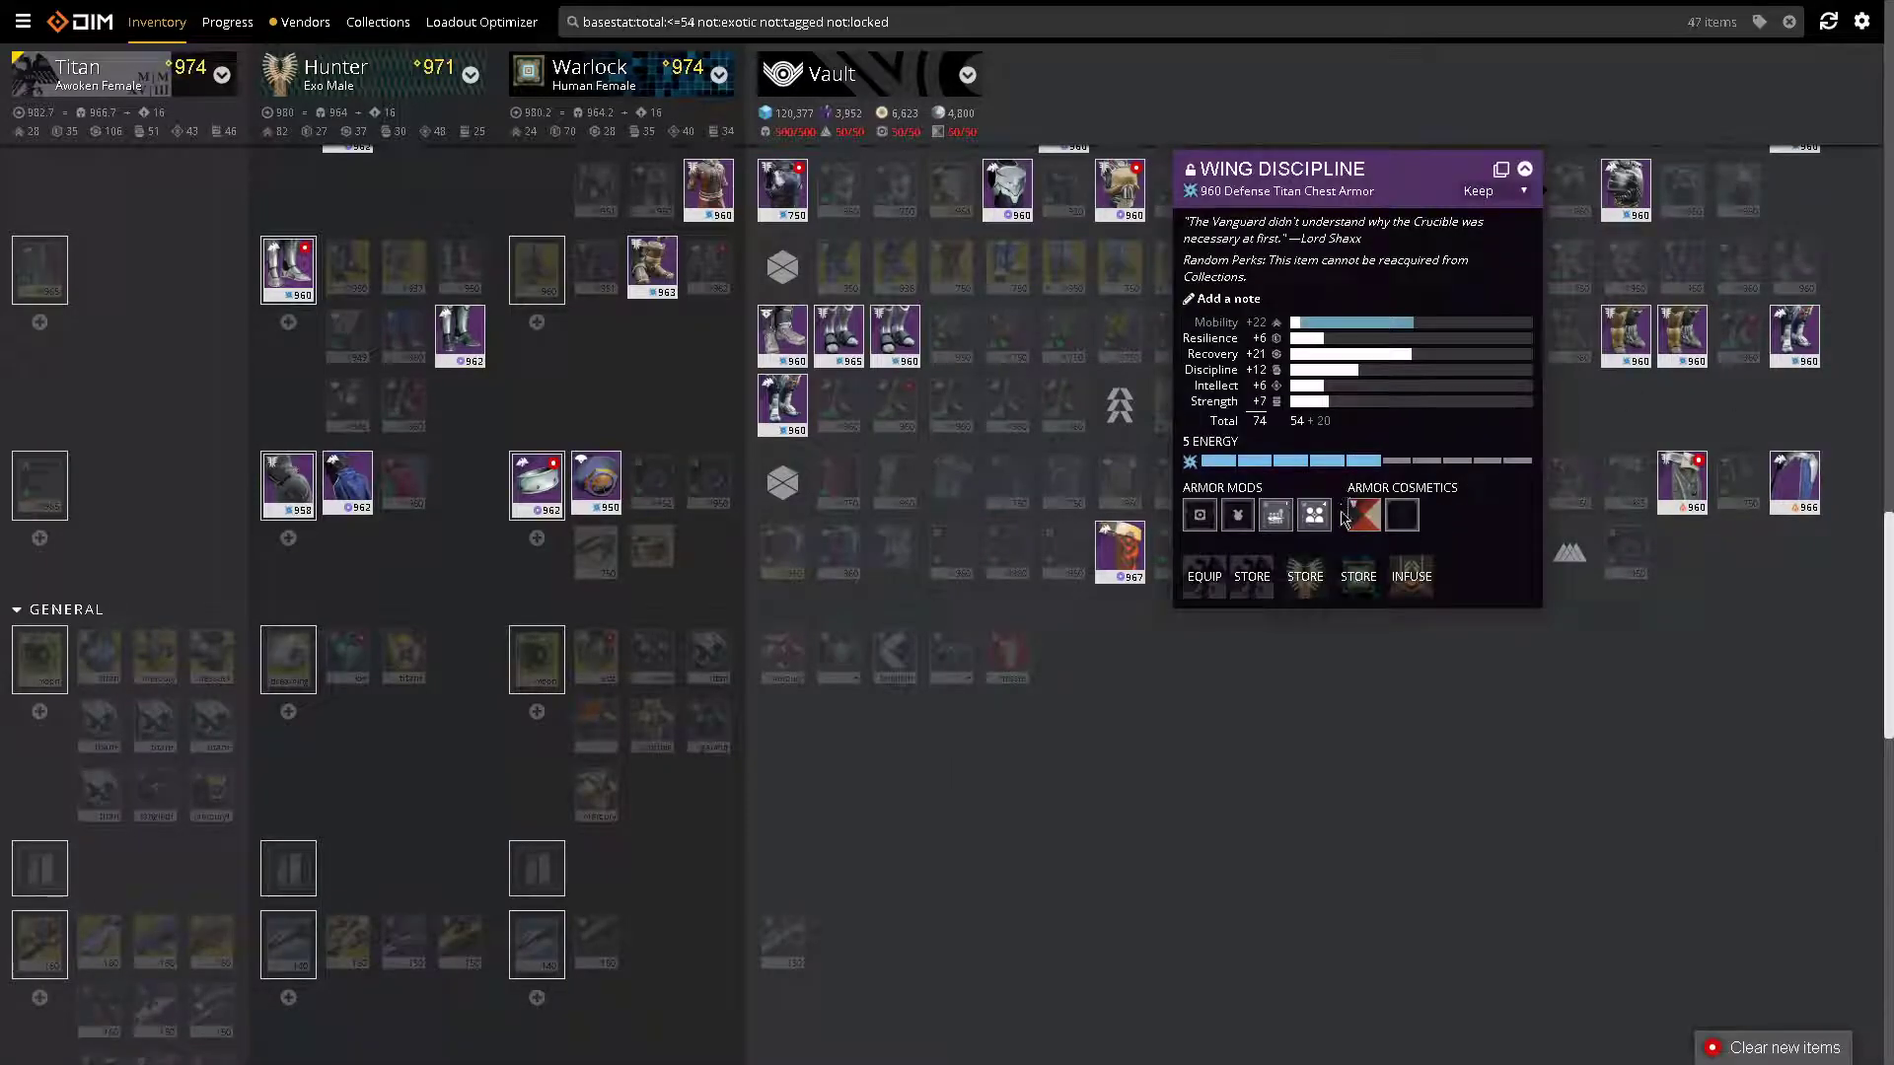
click(1525, 172)
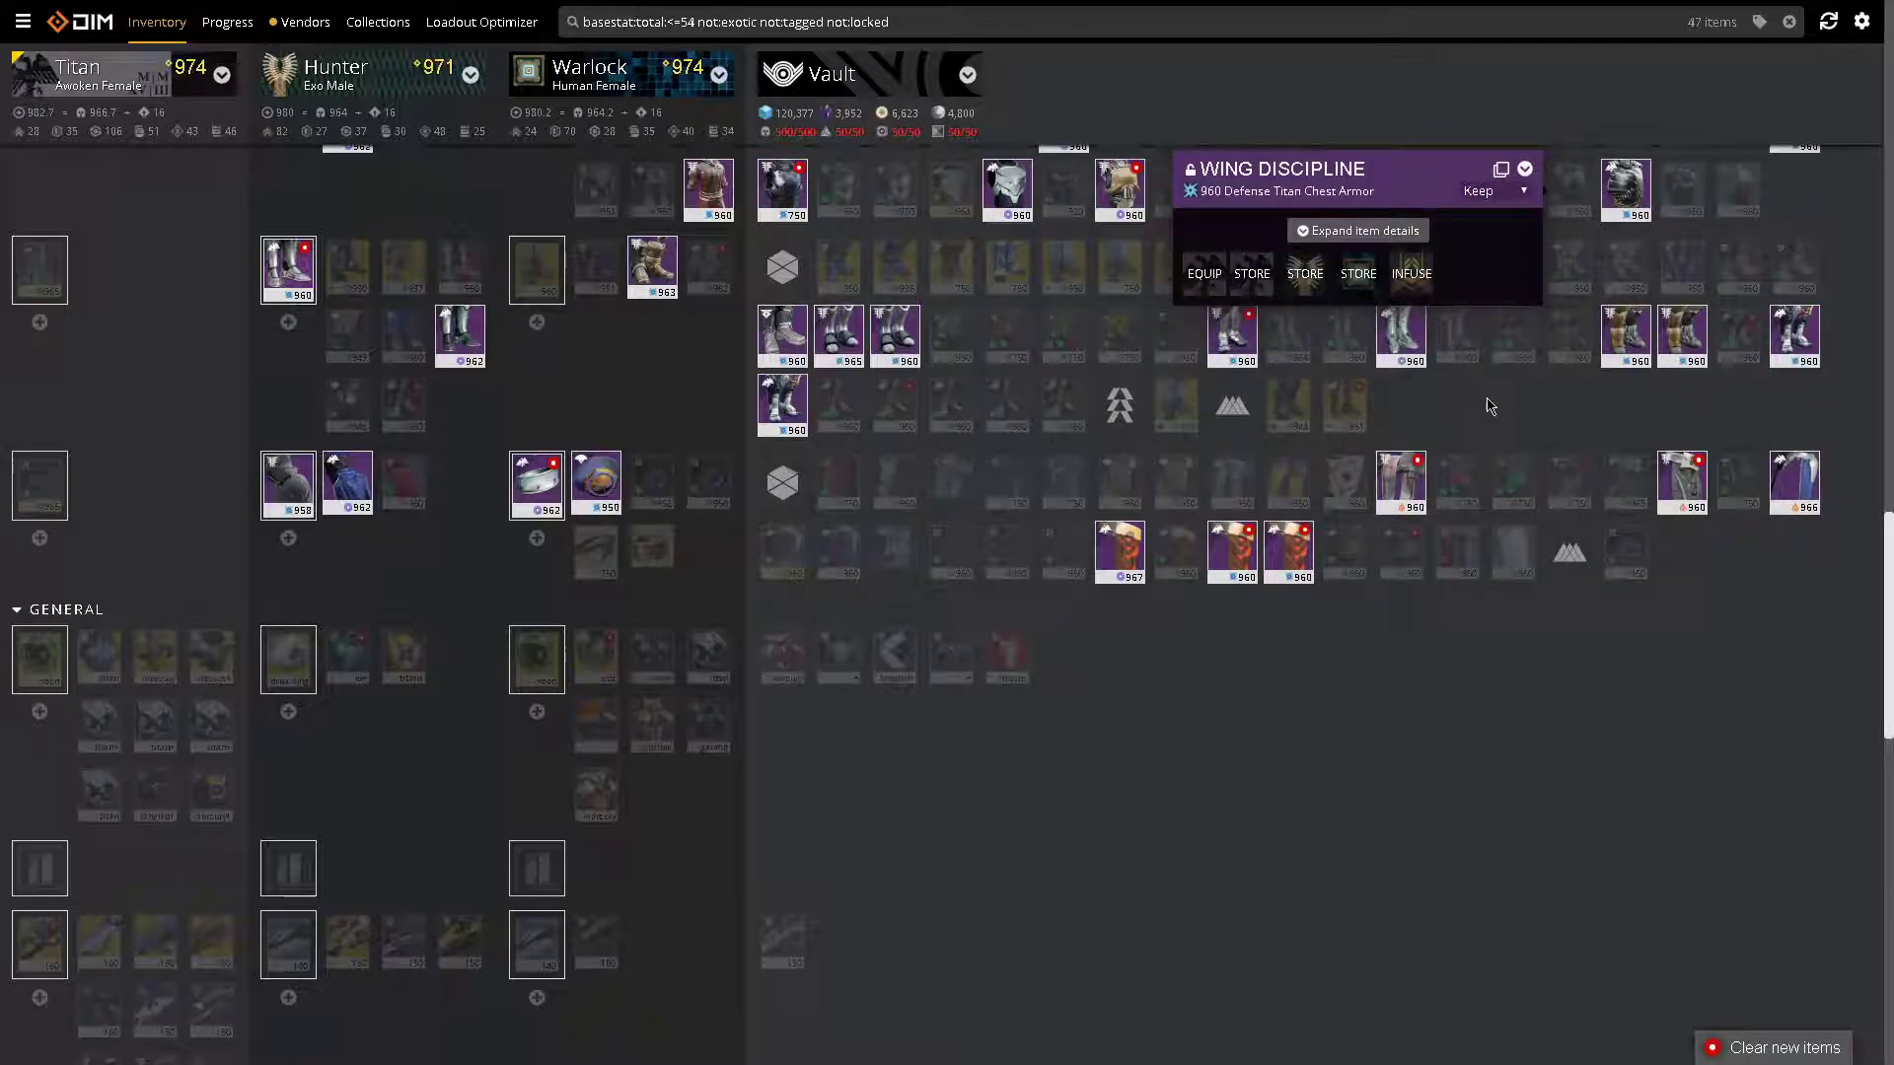
scroll(1521, 185, up, 4)
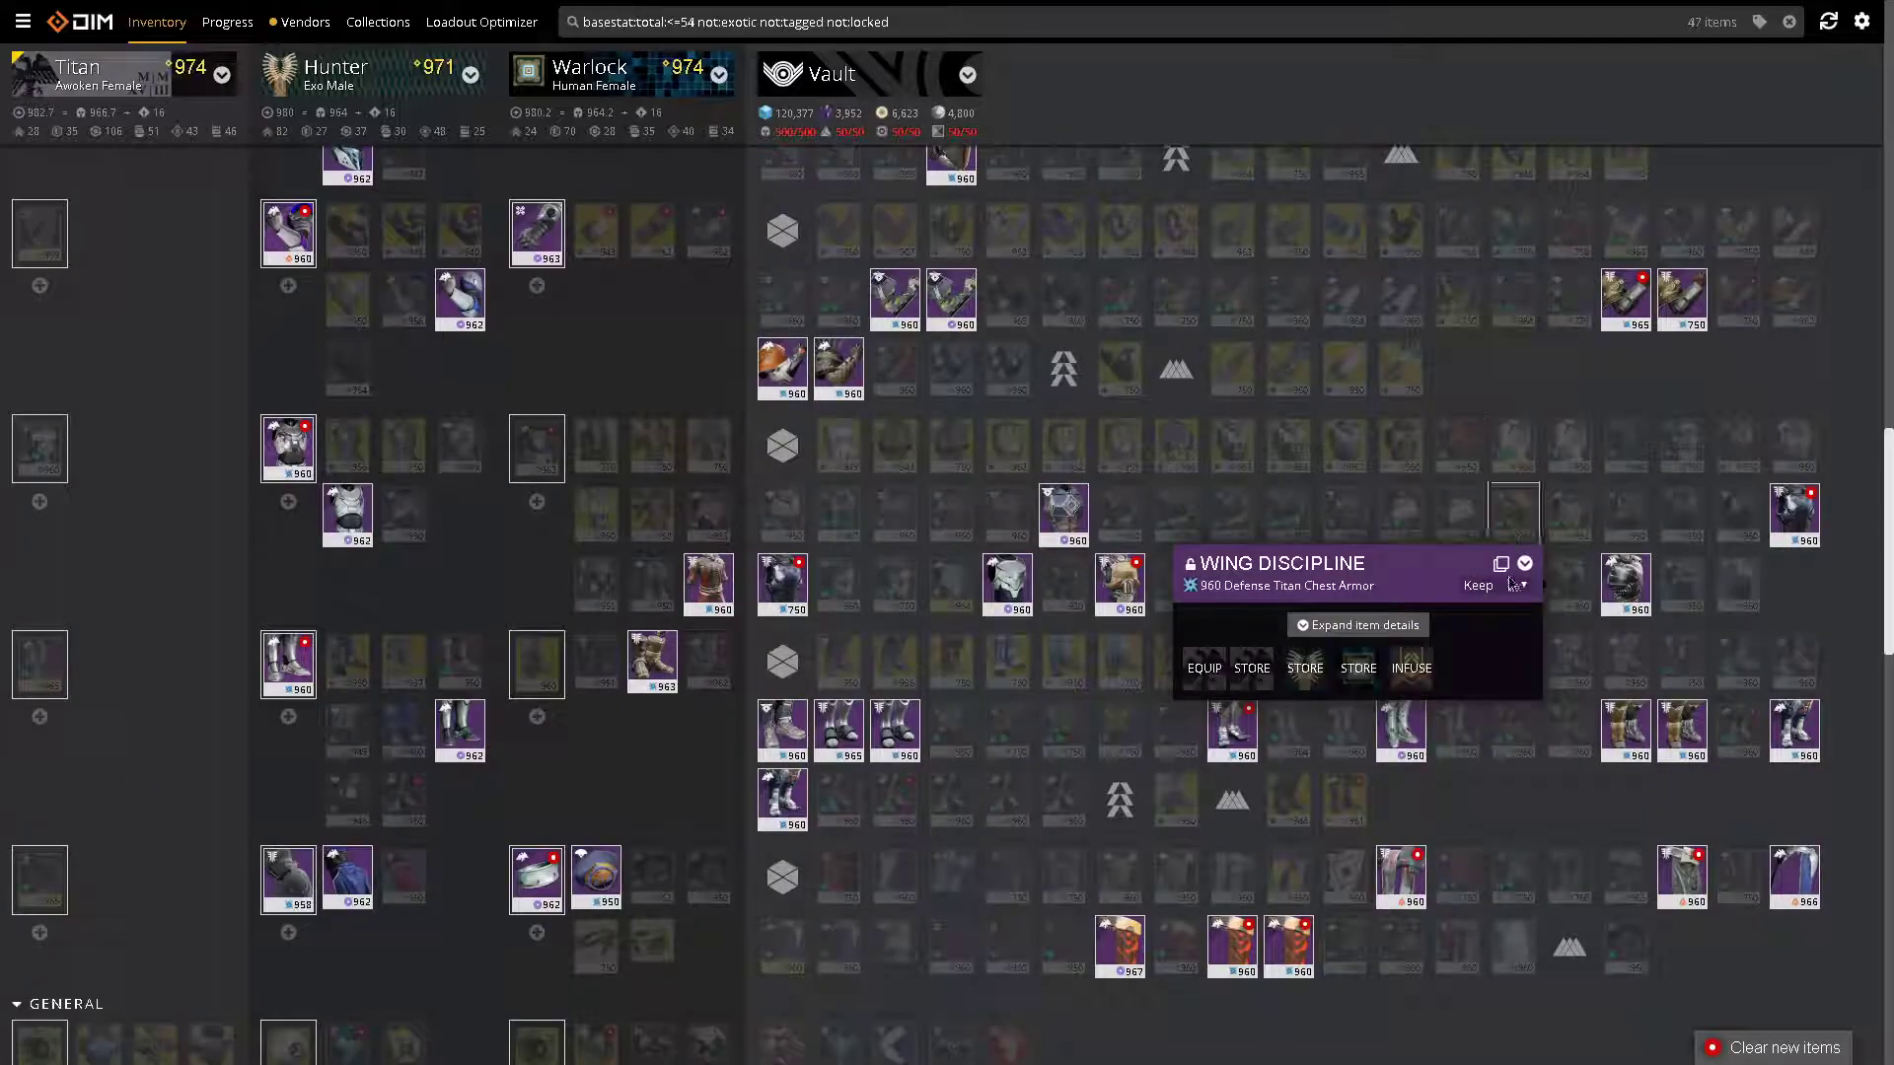
click(1525, 564)
click(1417, 381)
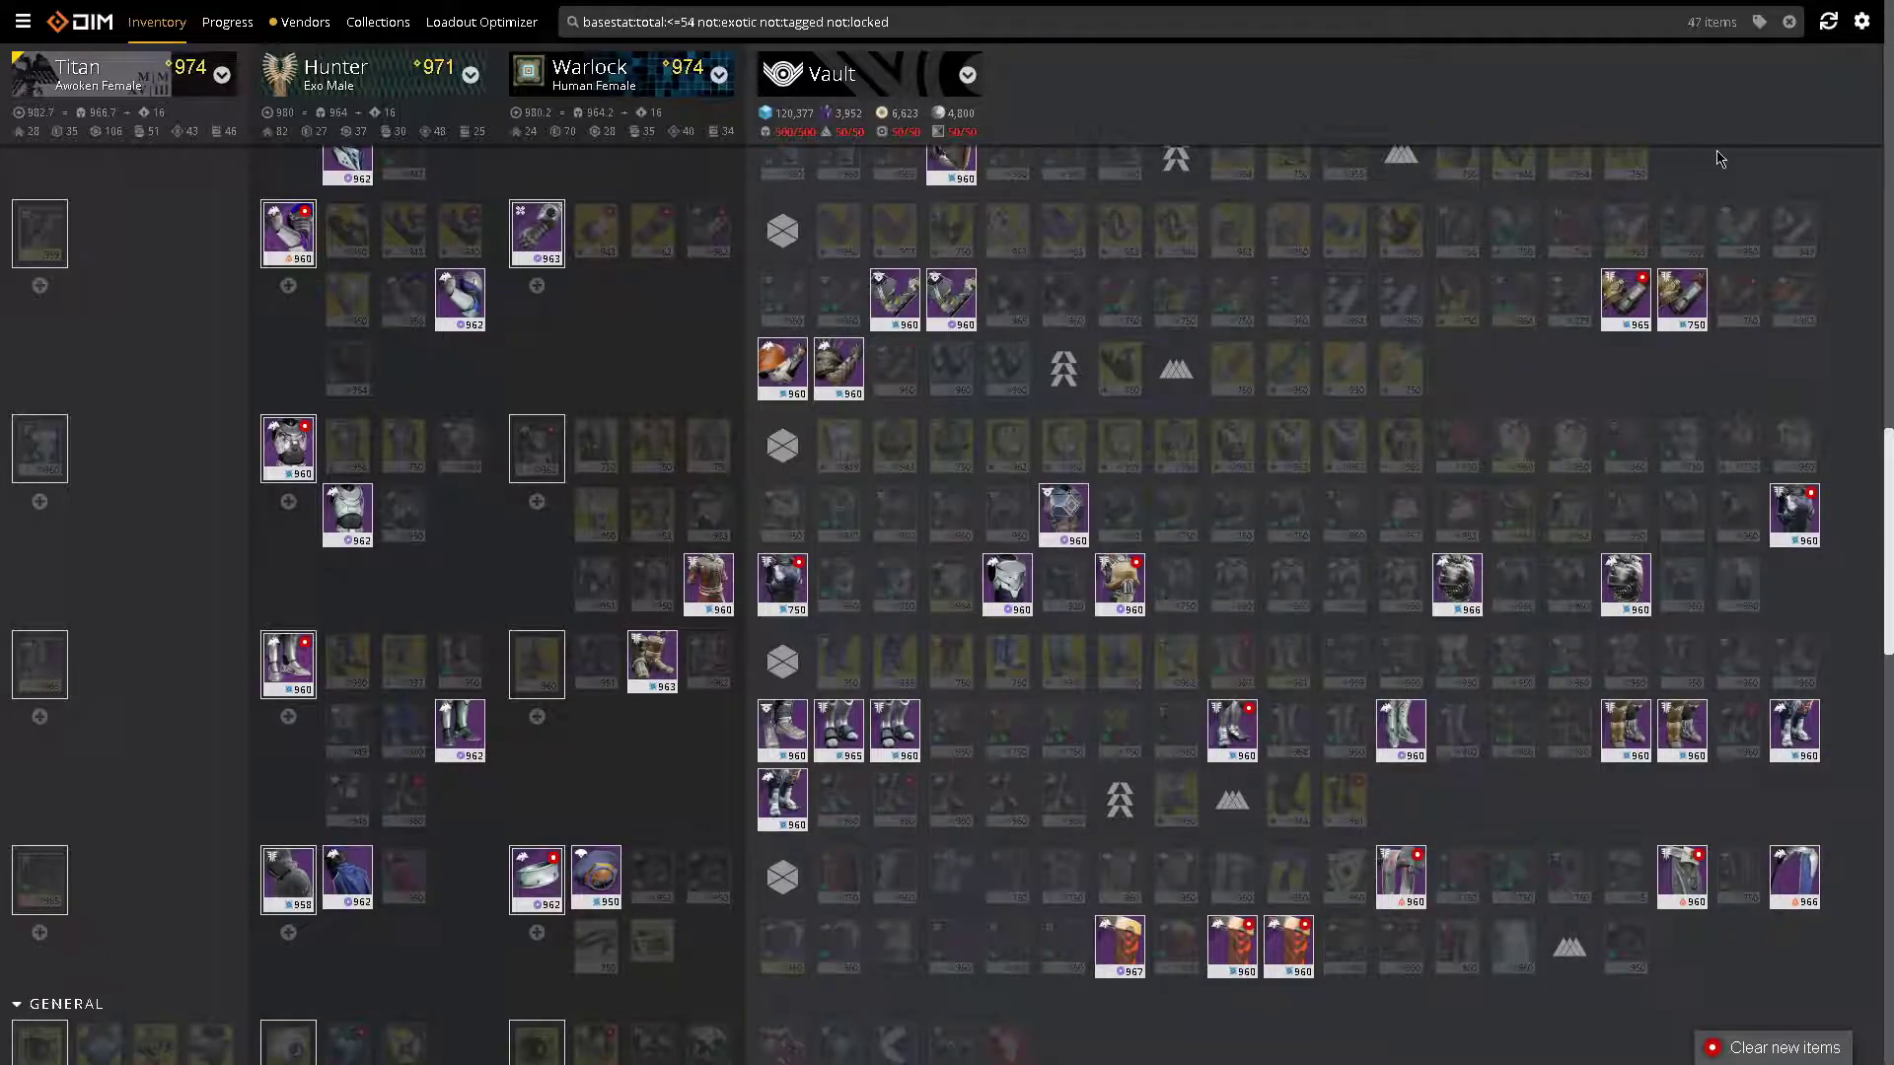
- Review the bulk tag options for all filtered armor and look over the matching low-stat pieces
click(1759, 30)
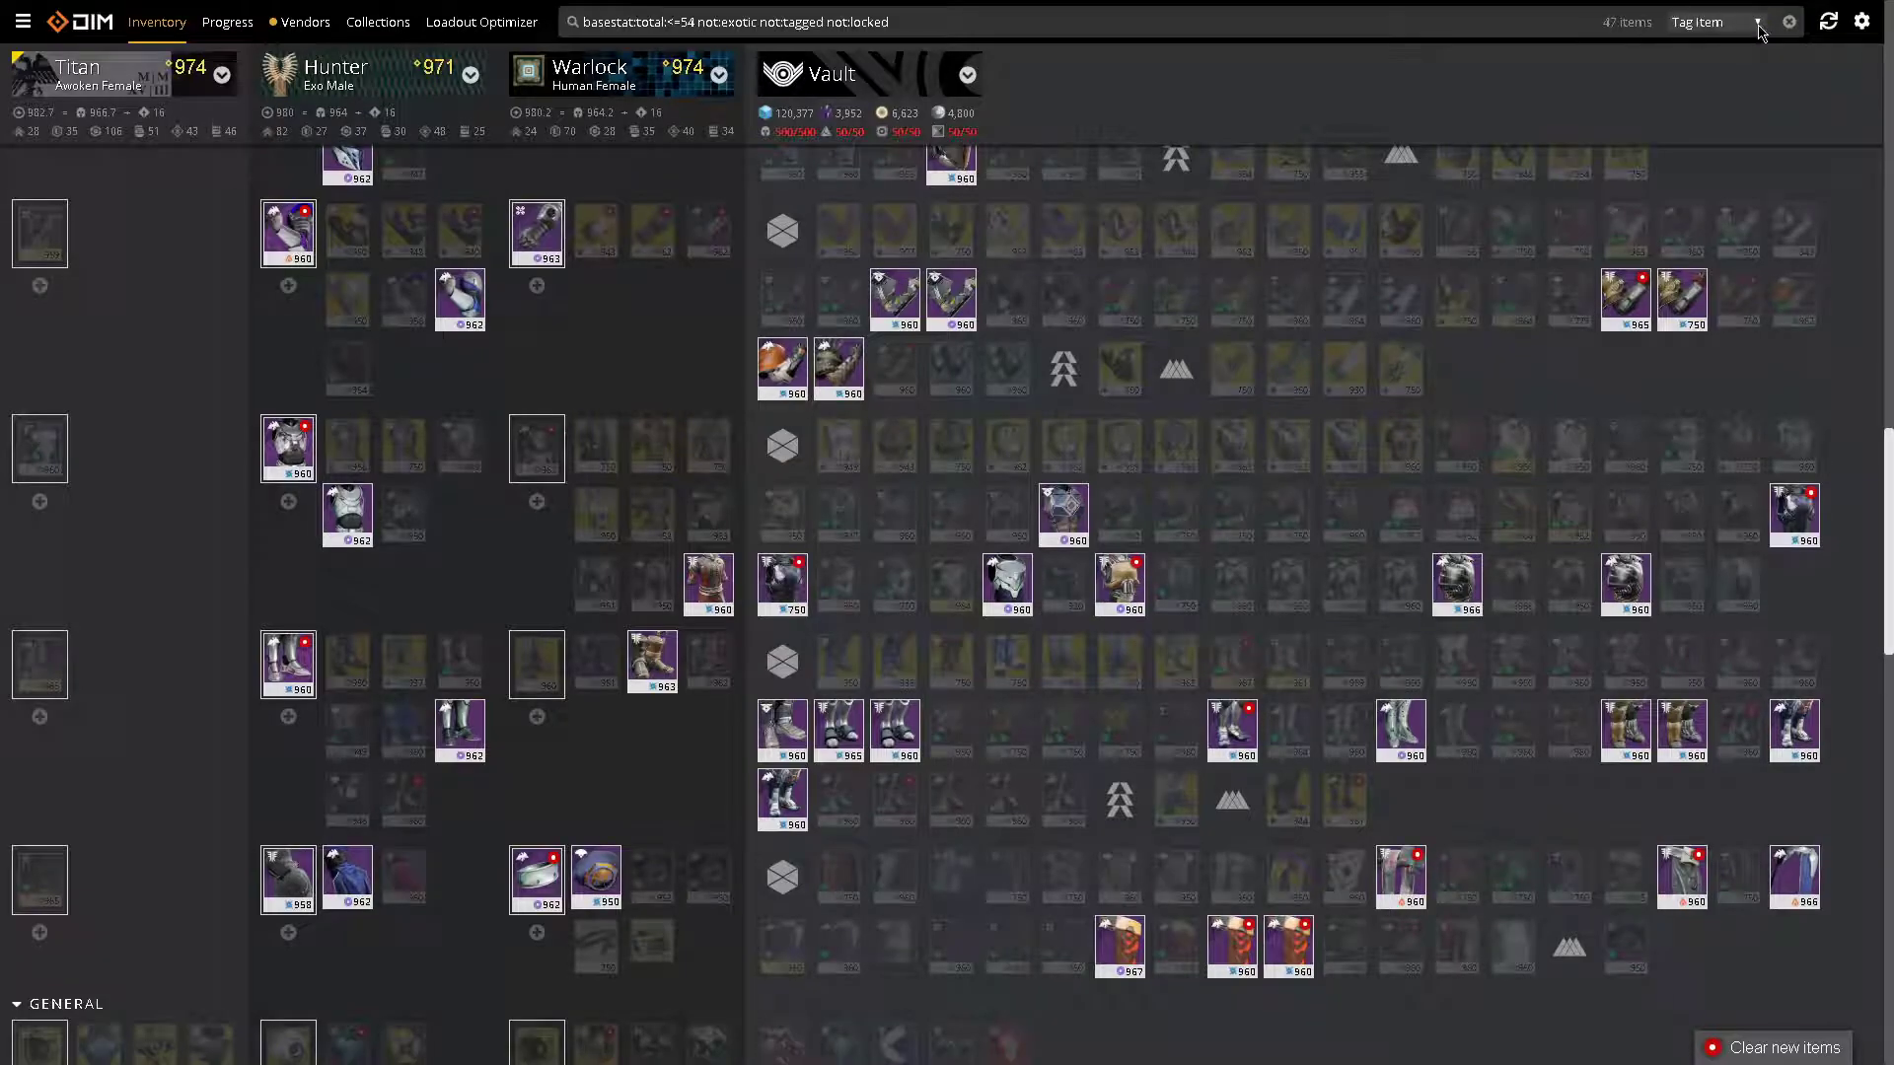
click(1716, 30)
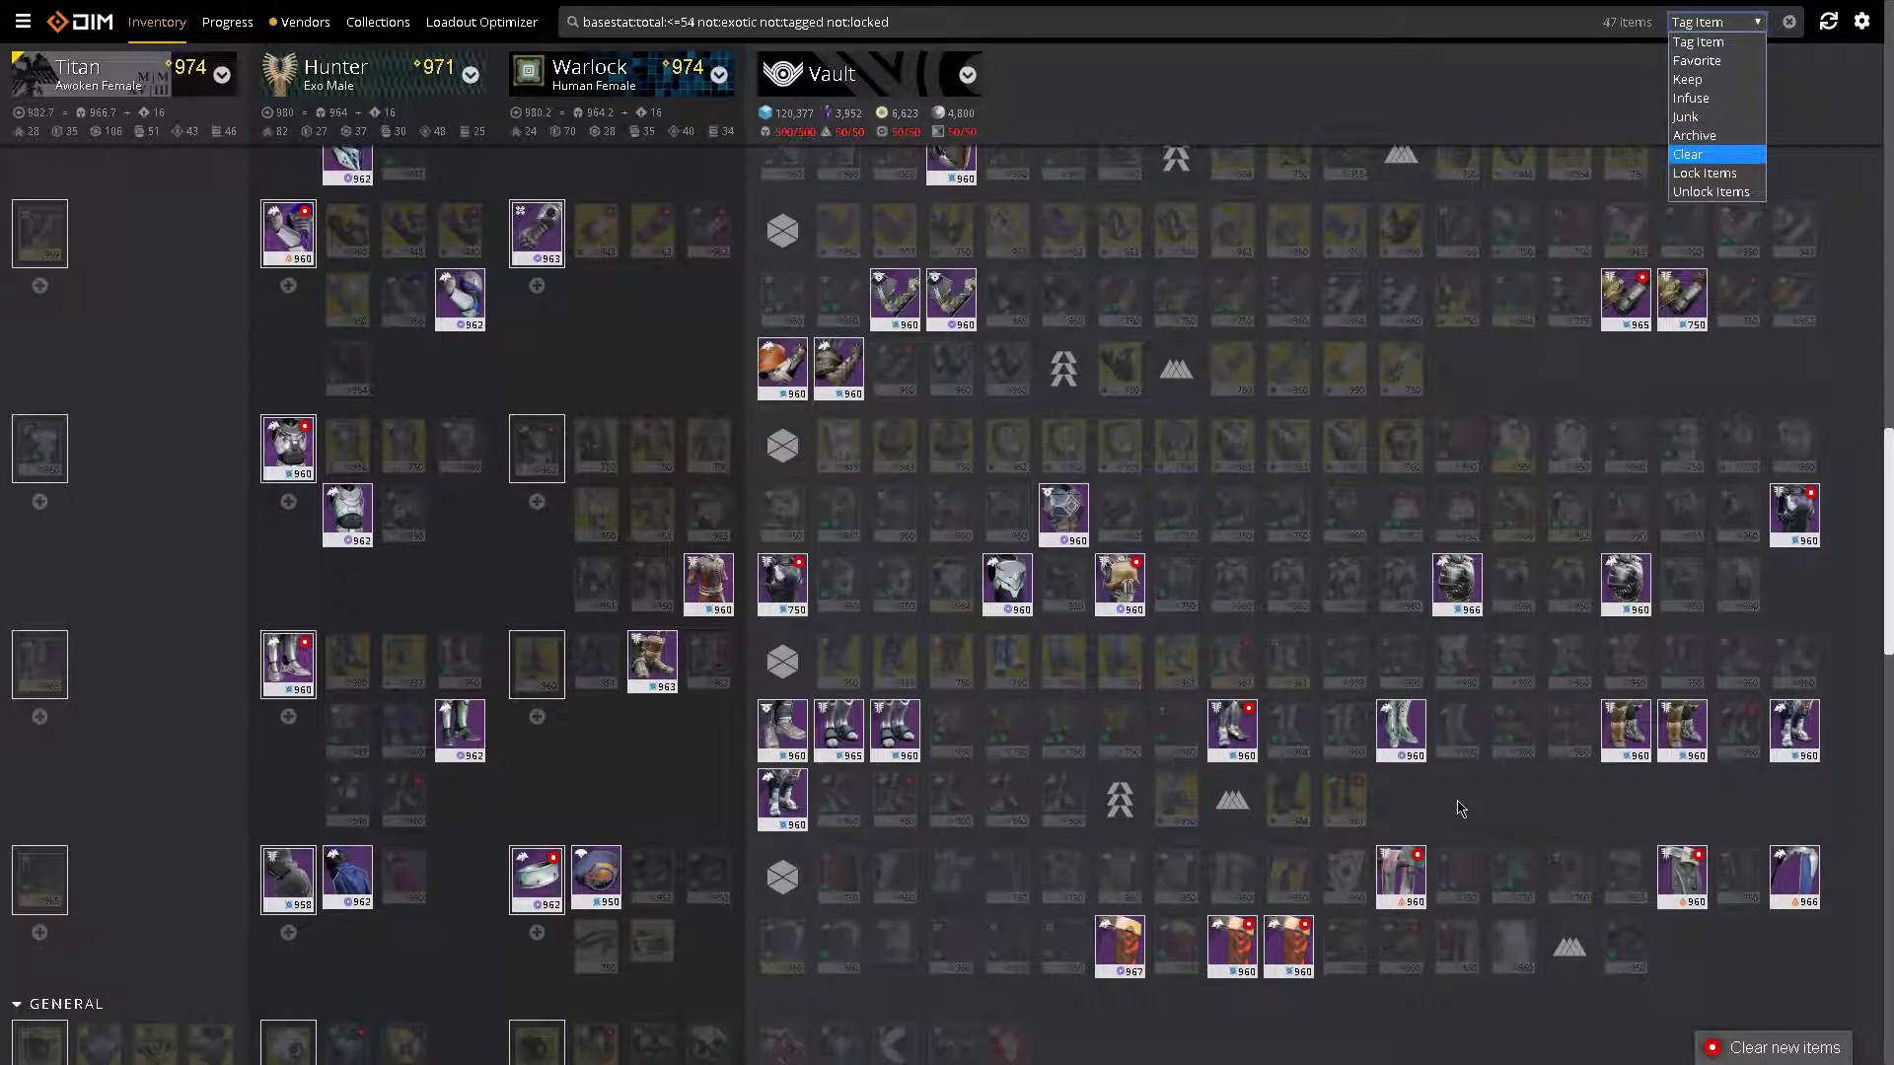
scroll(1242, 503, up, 4)
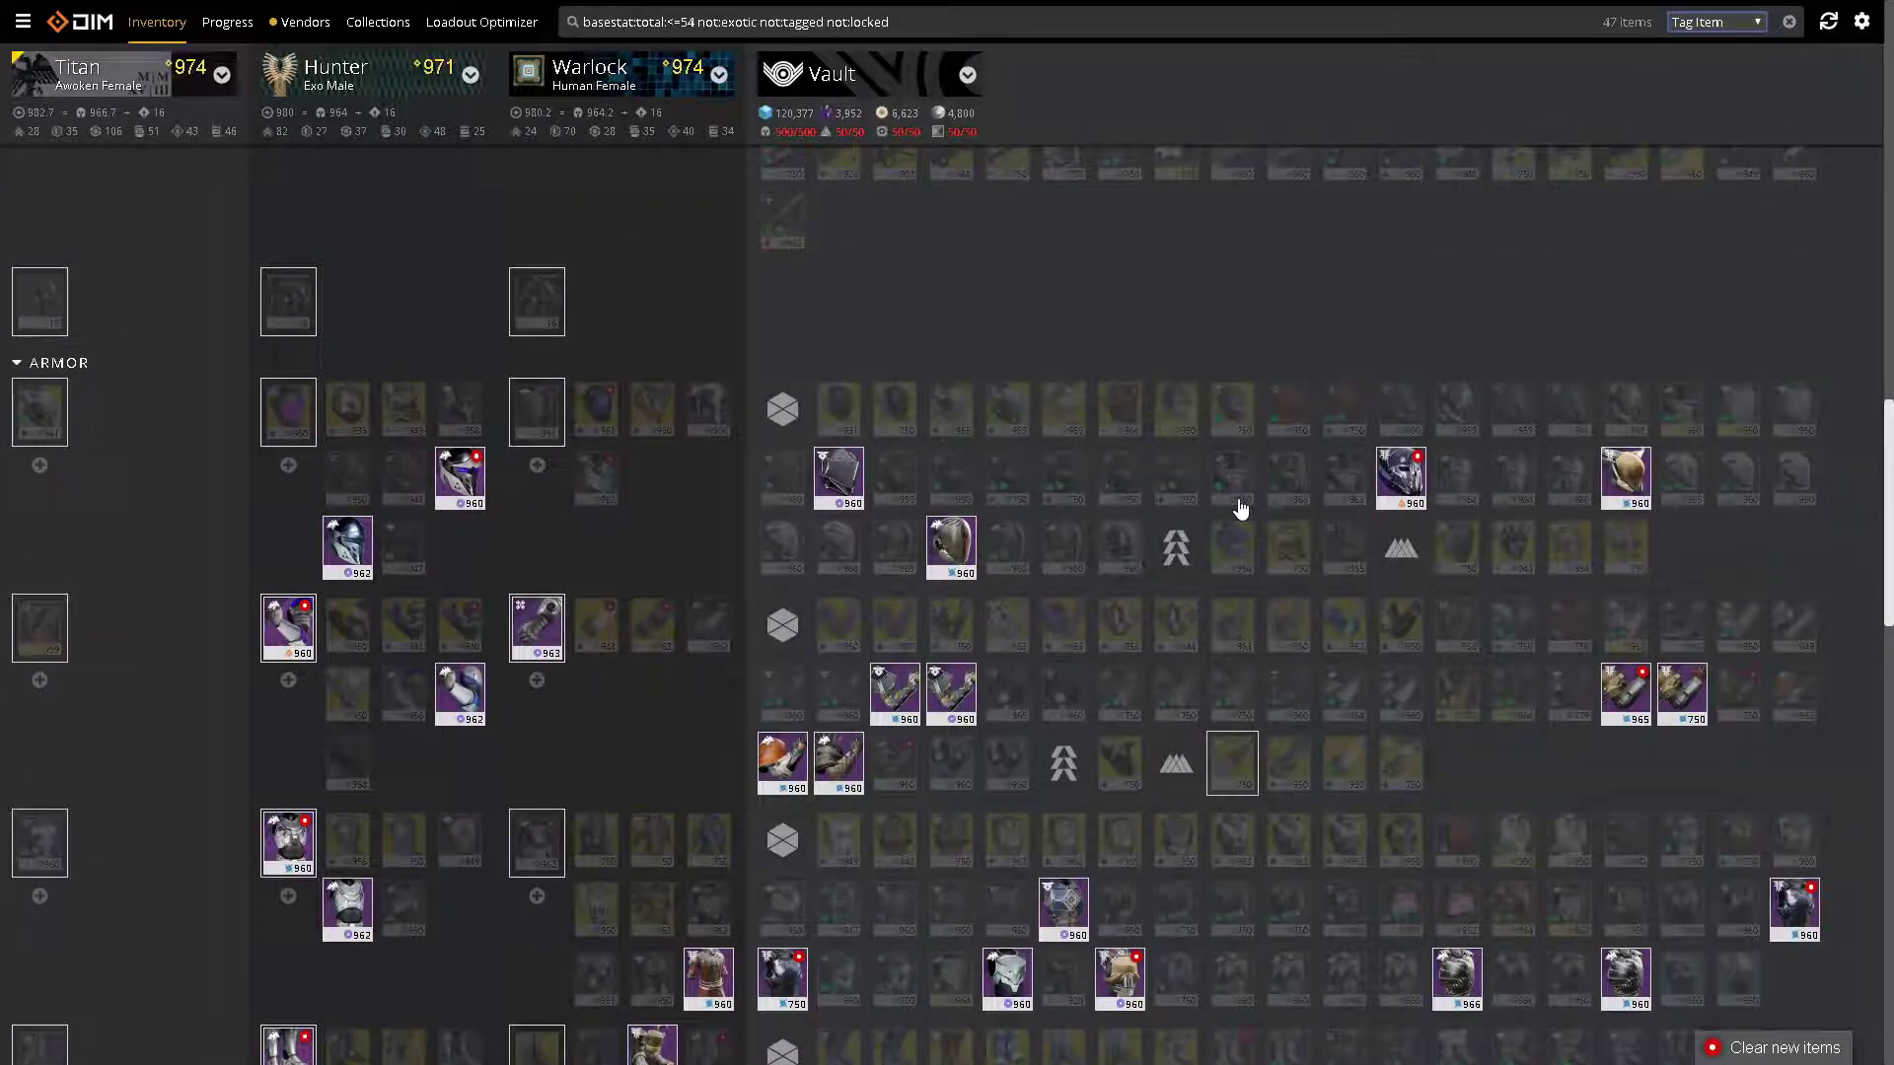
scroll(1343, 631, down, 10)
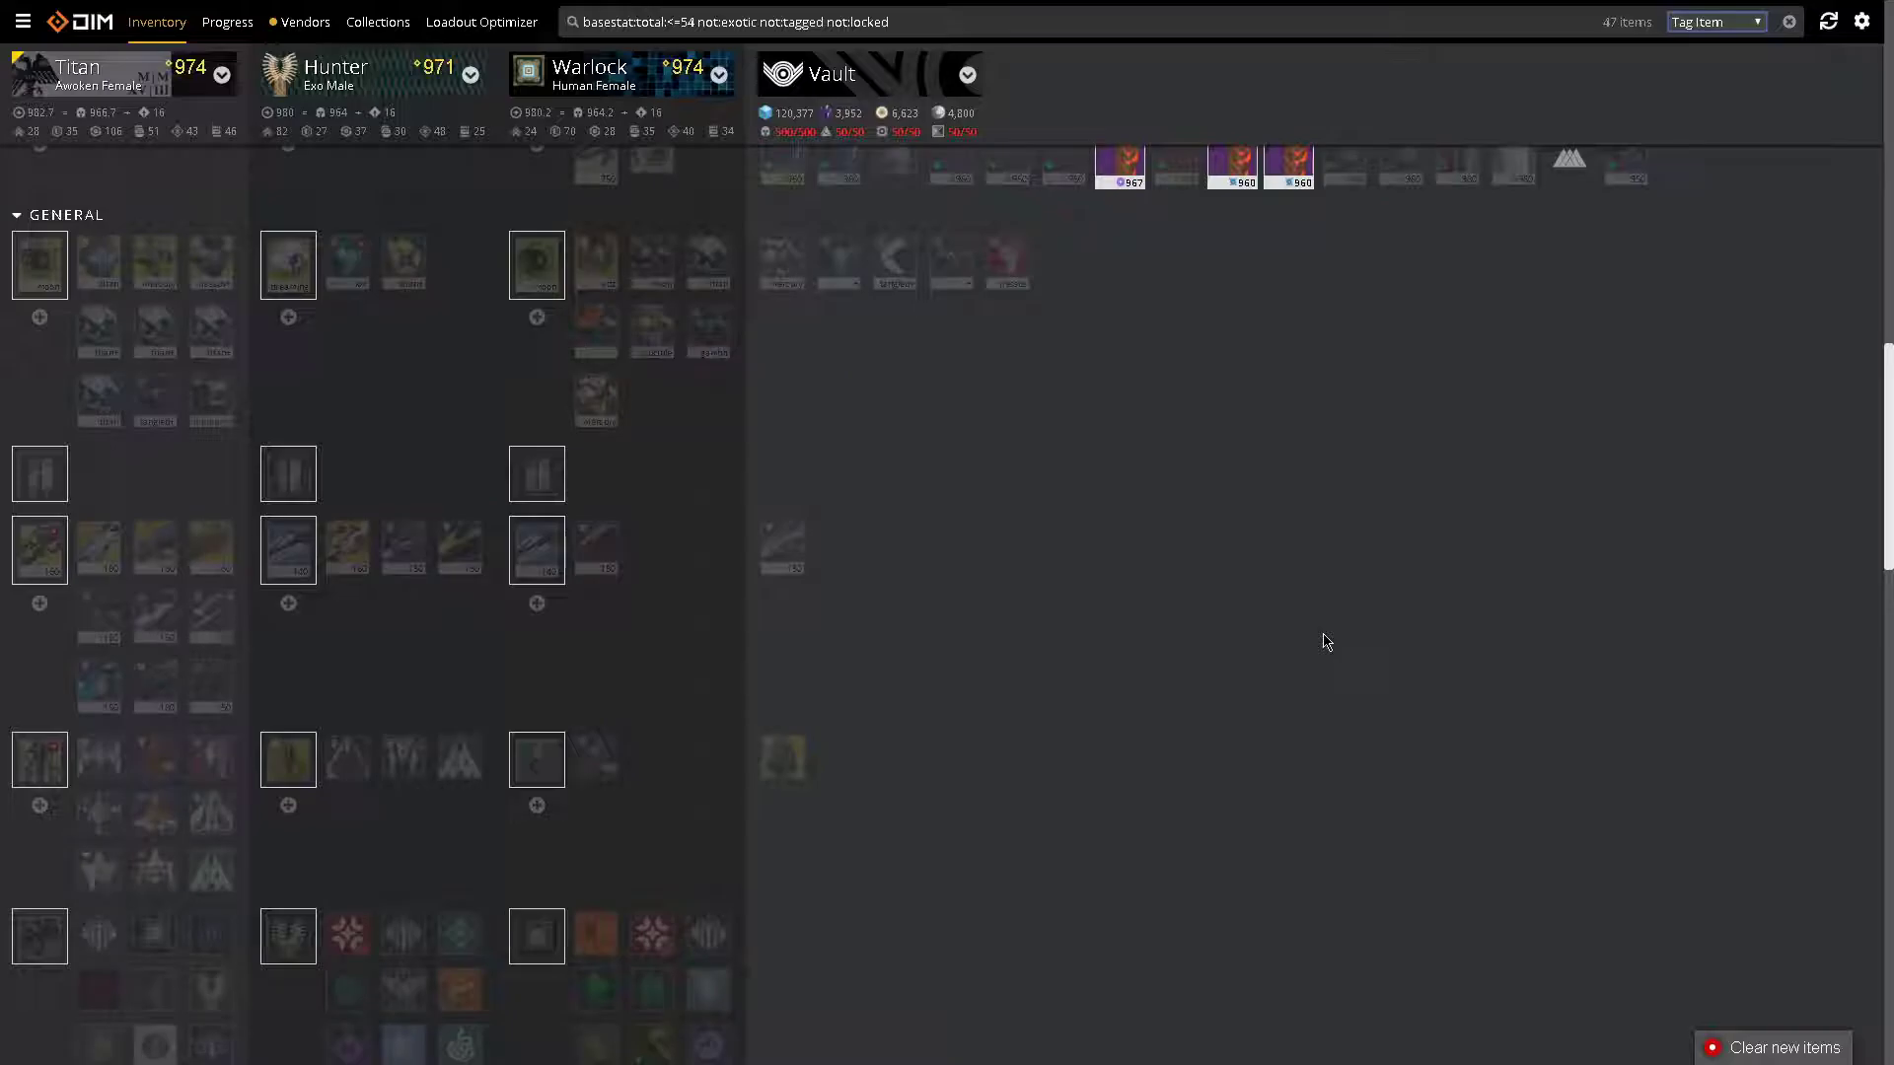
scroll(1326, 642, up, 10)
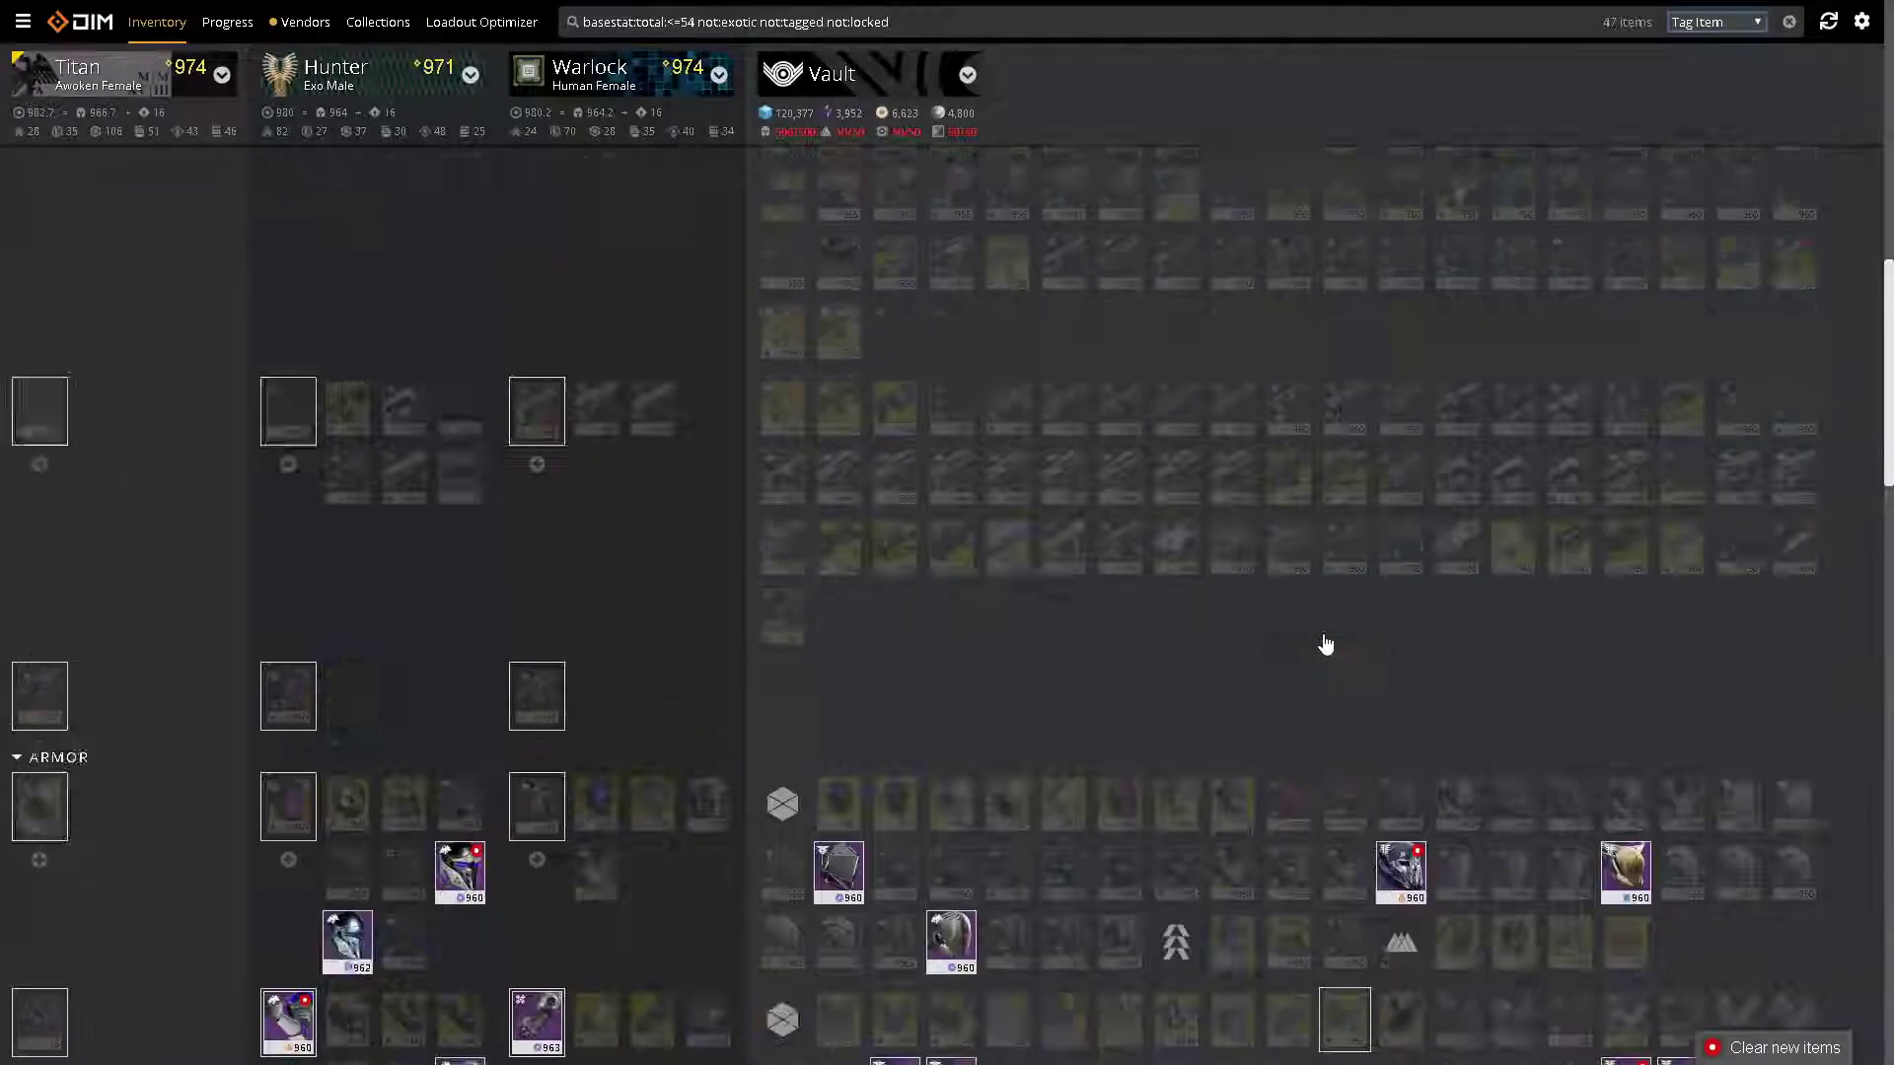
scroll(1326, 643, up, 5)
scroll(1325, 643, down, 6)
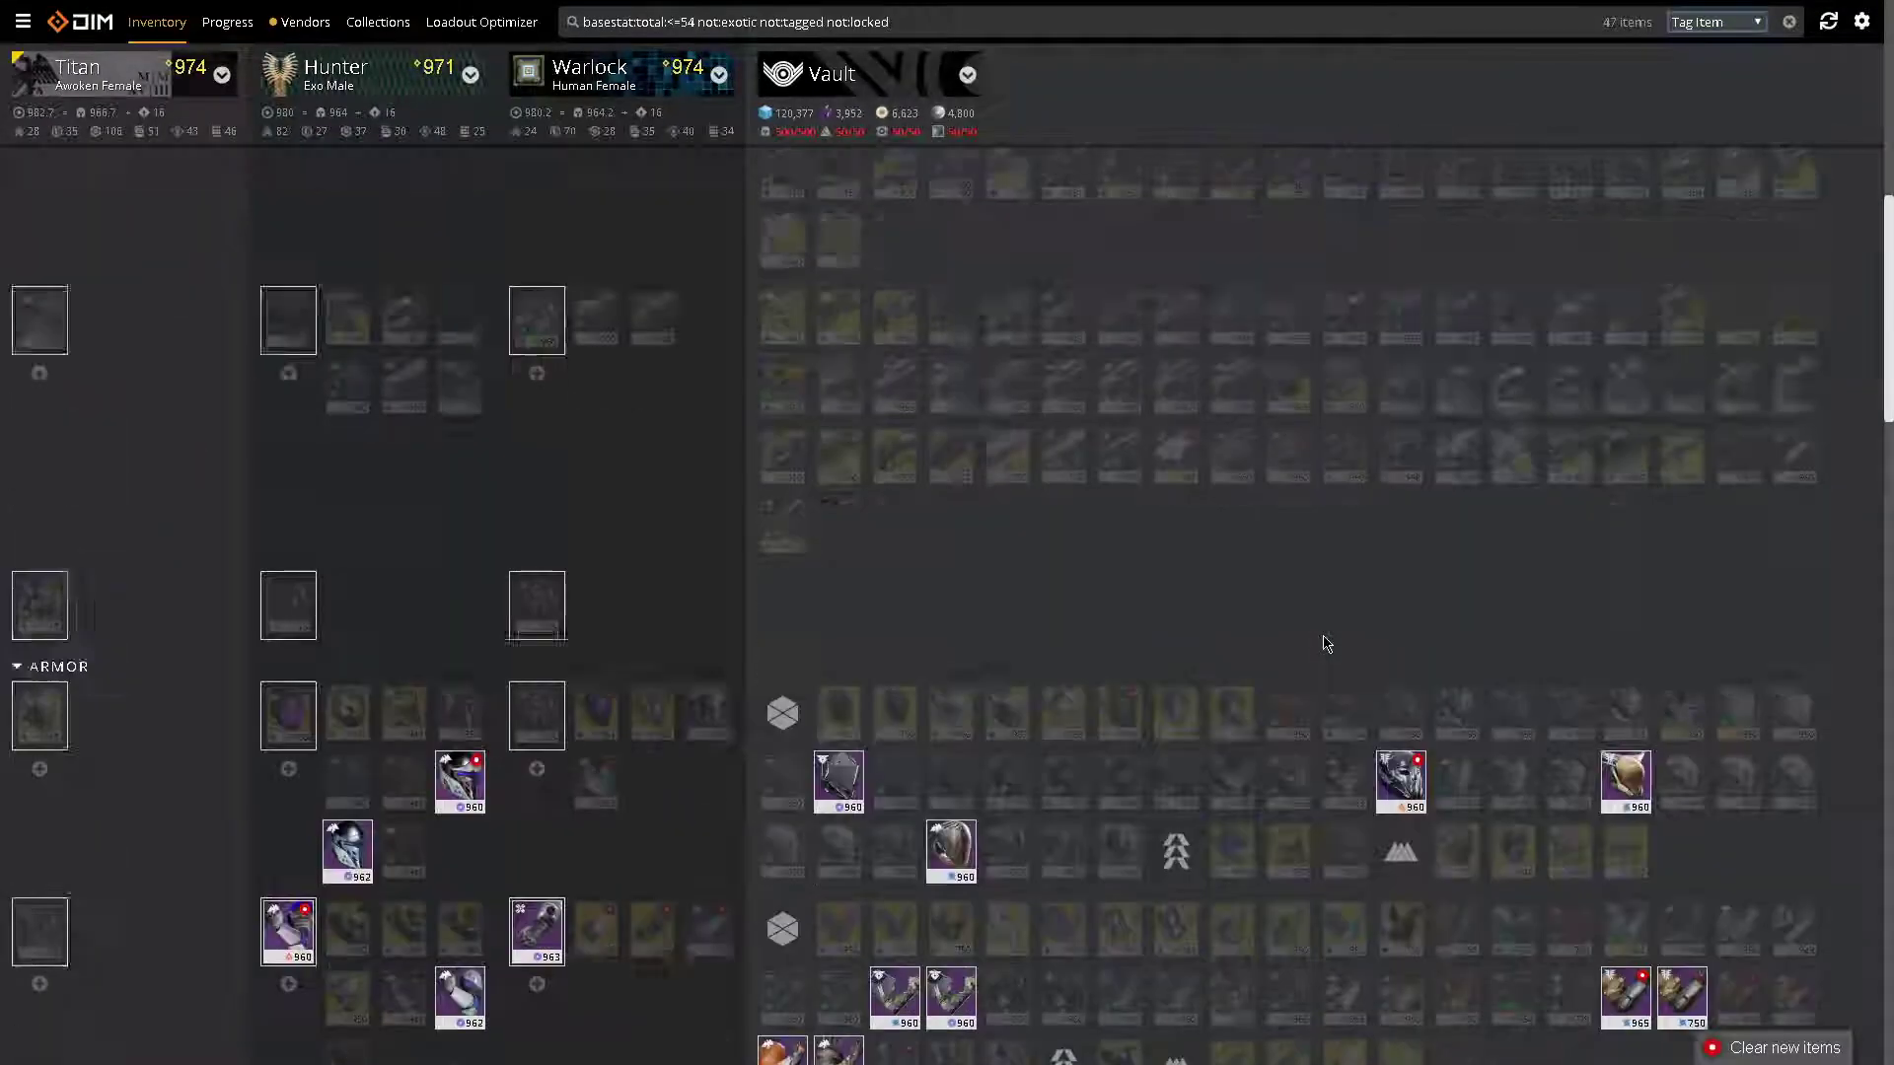
scroll(1325, 643, down, 5)
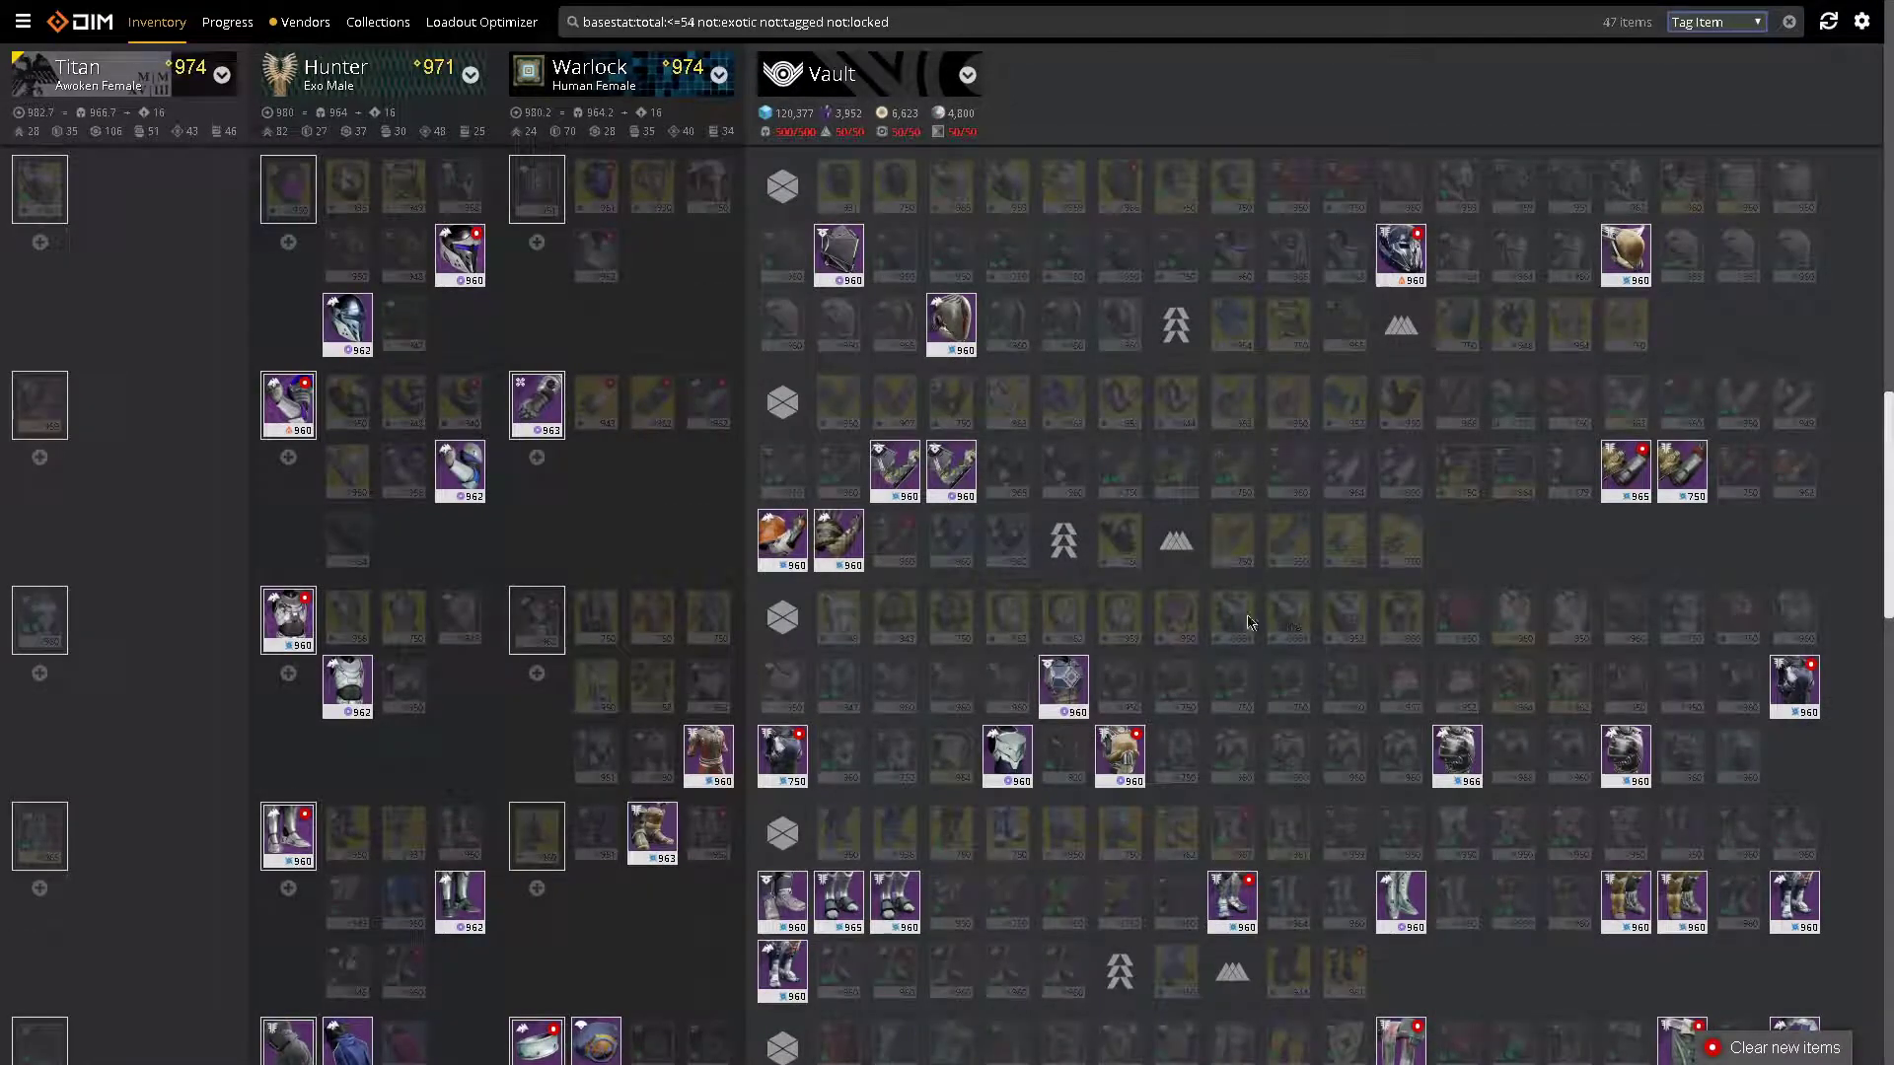
- Replace the low-stat armor search with tag:junk to filter the items tagged as junk
triple_click(985, 19)
key(BackSpace)
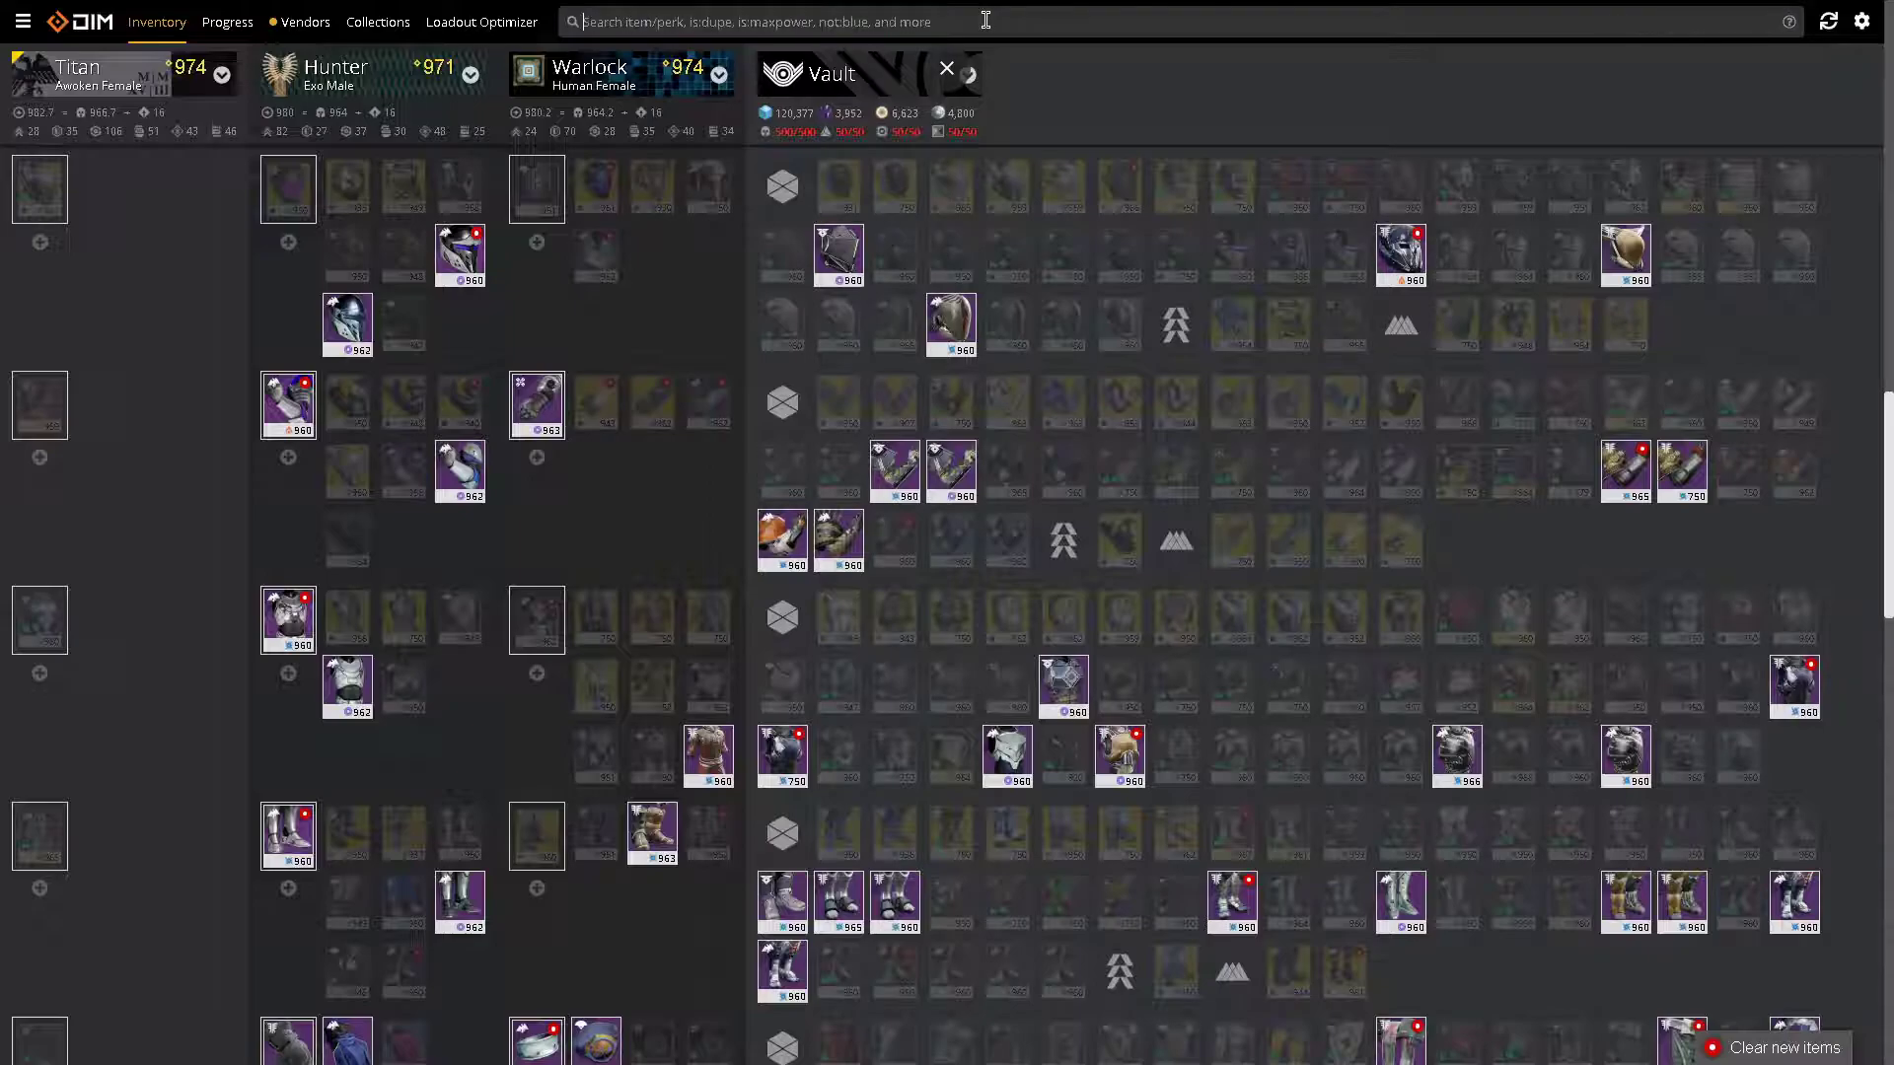
text(Tag)
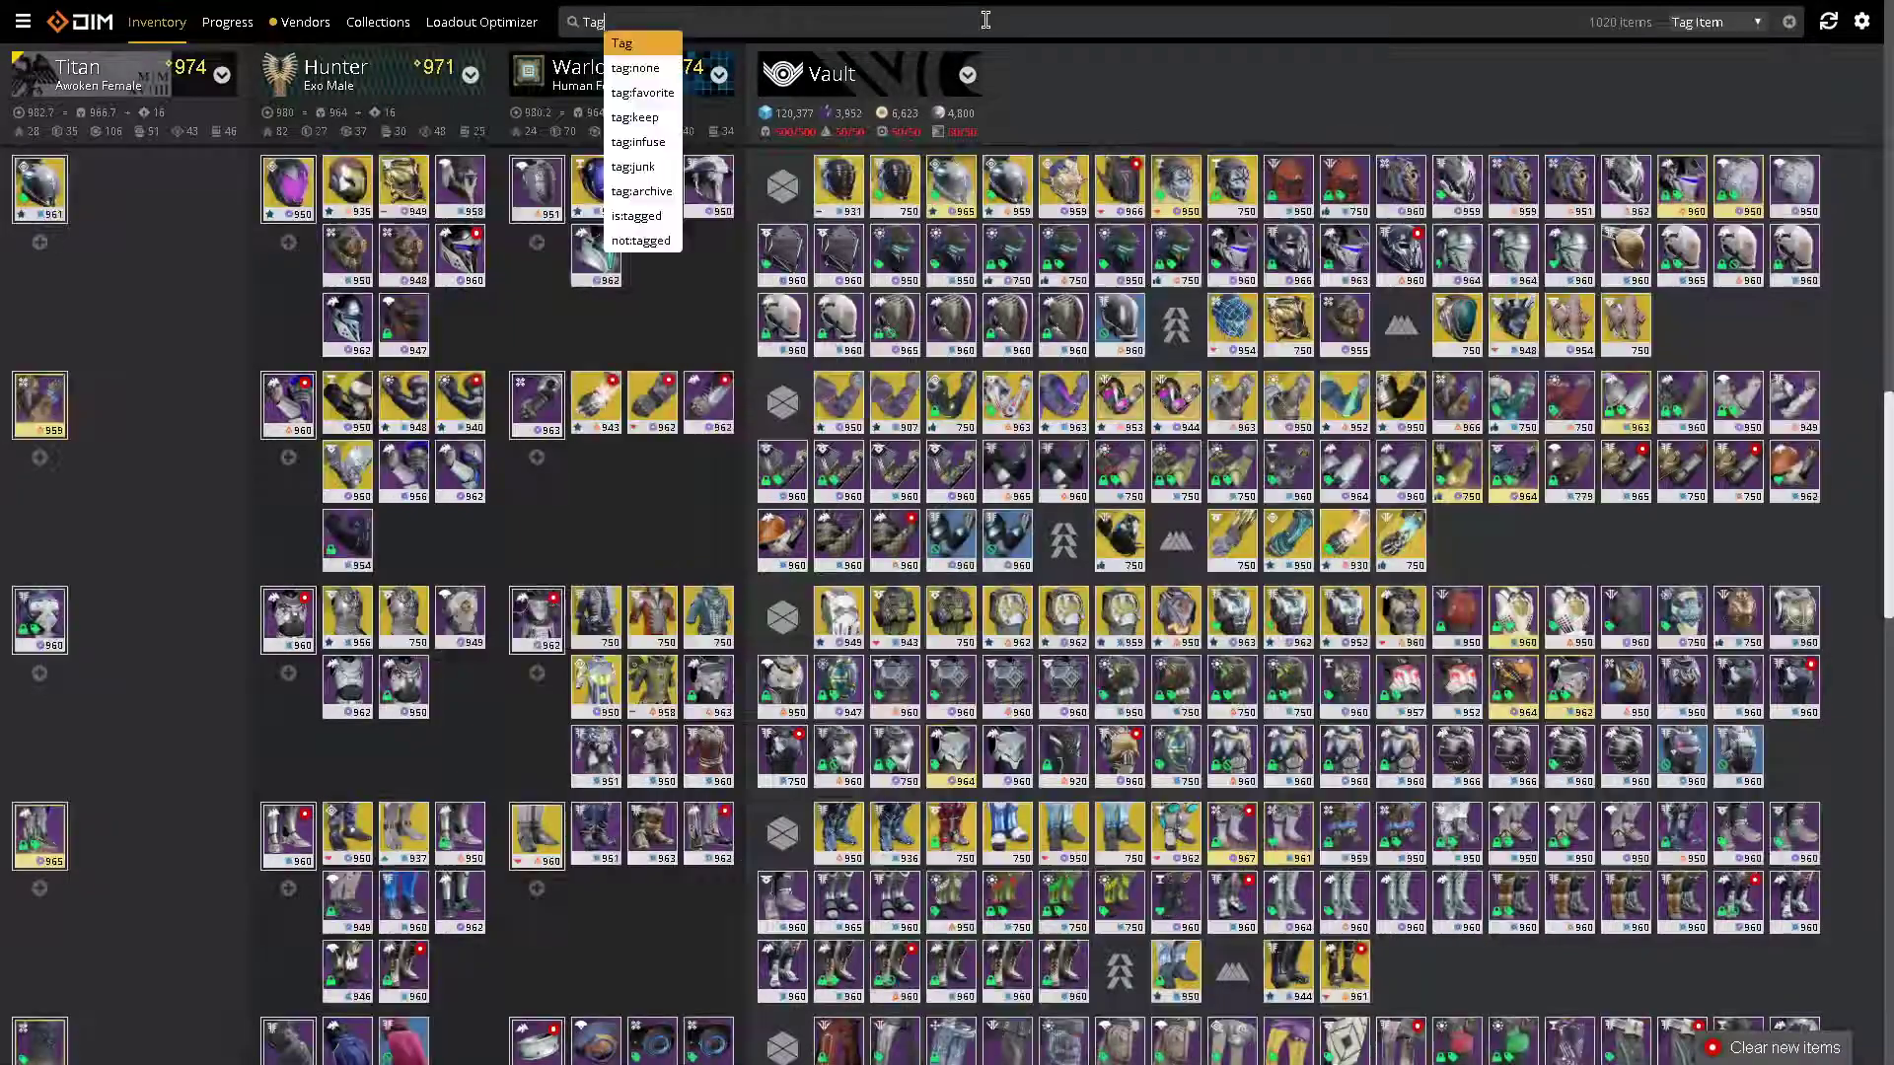
text(:junk)
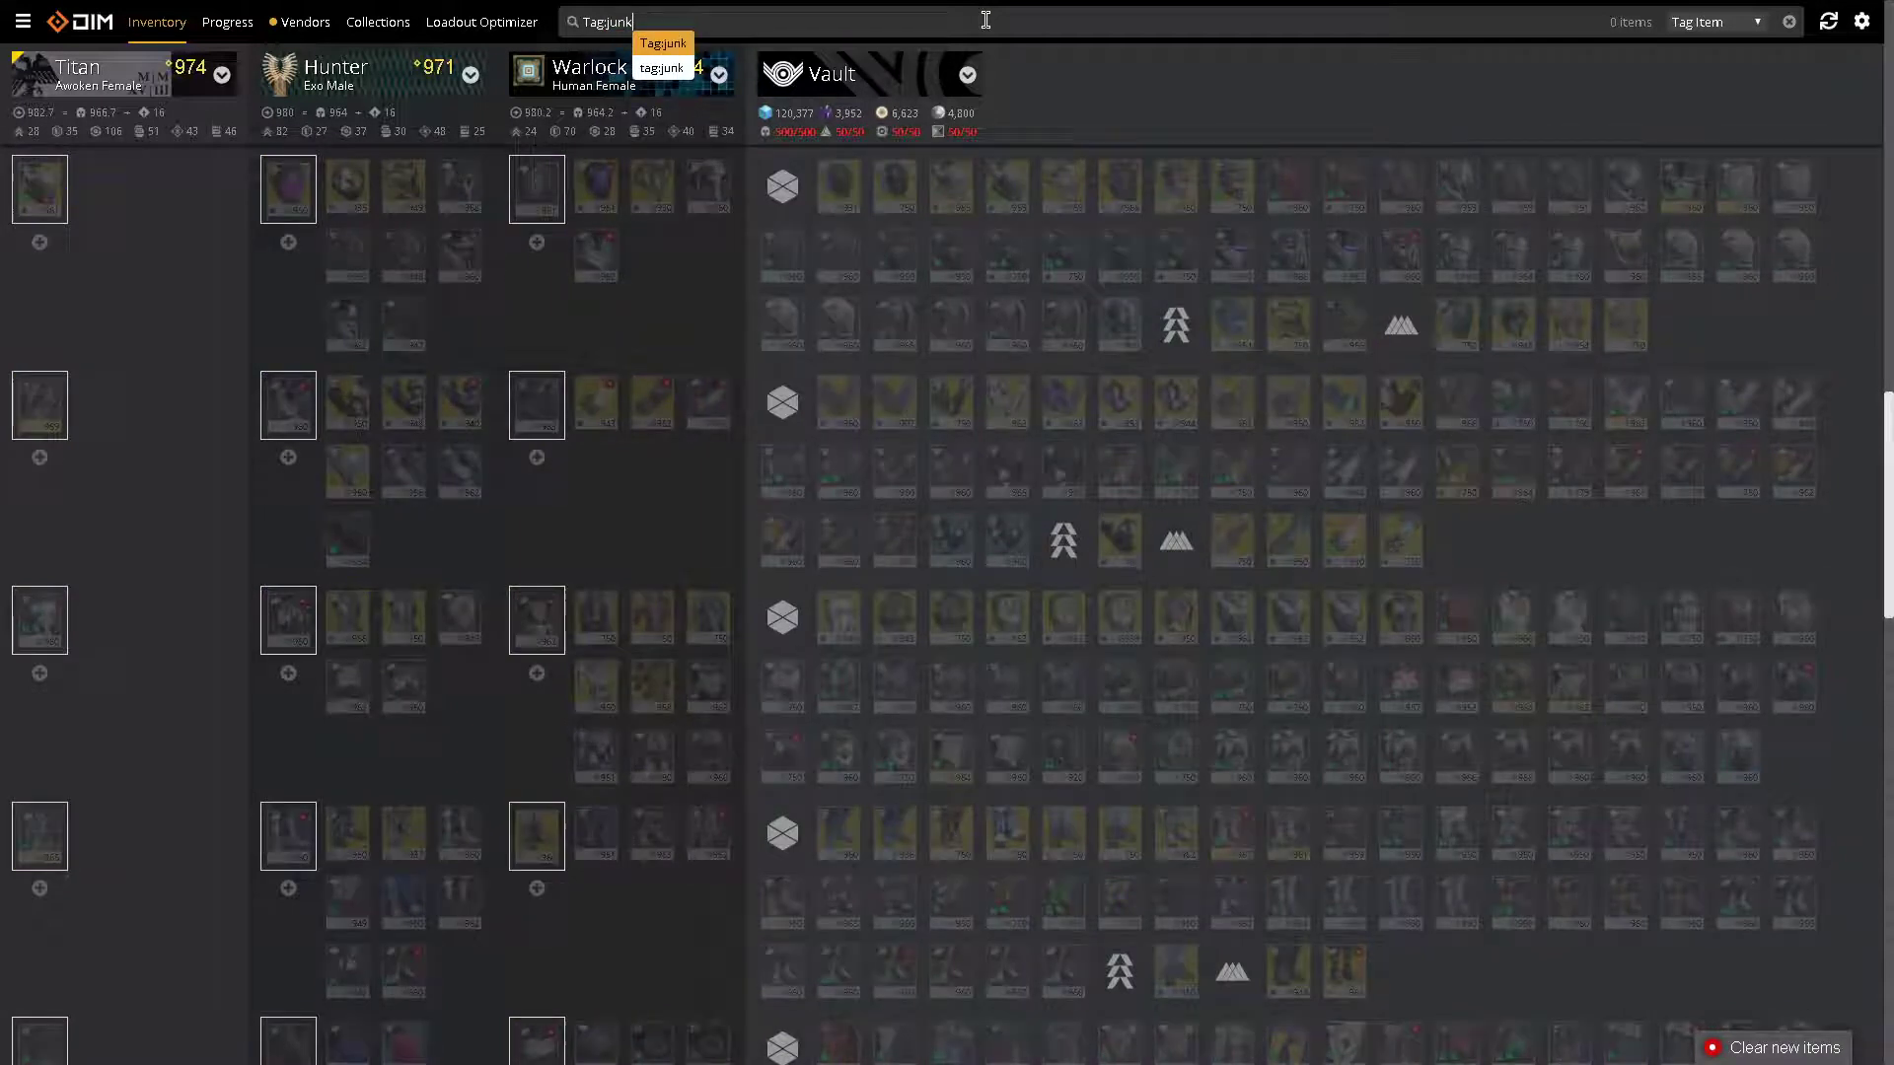
key(Return)
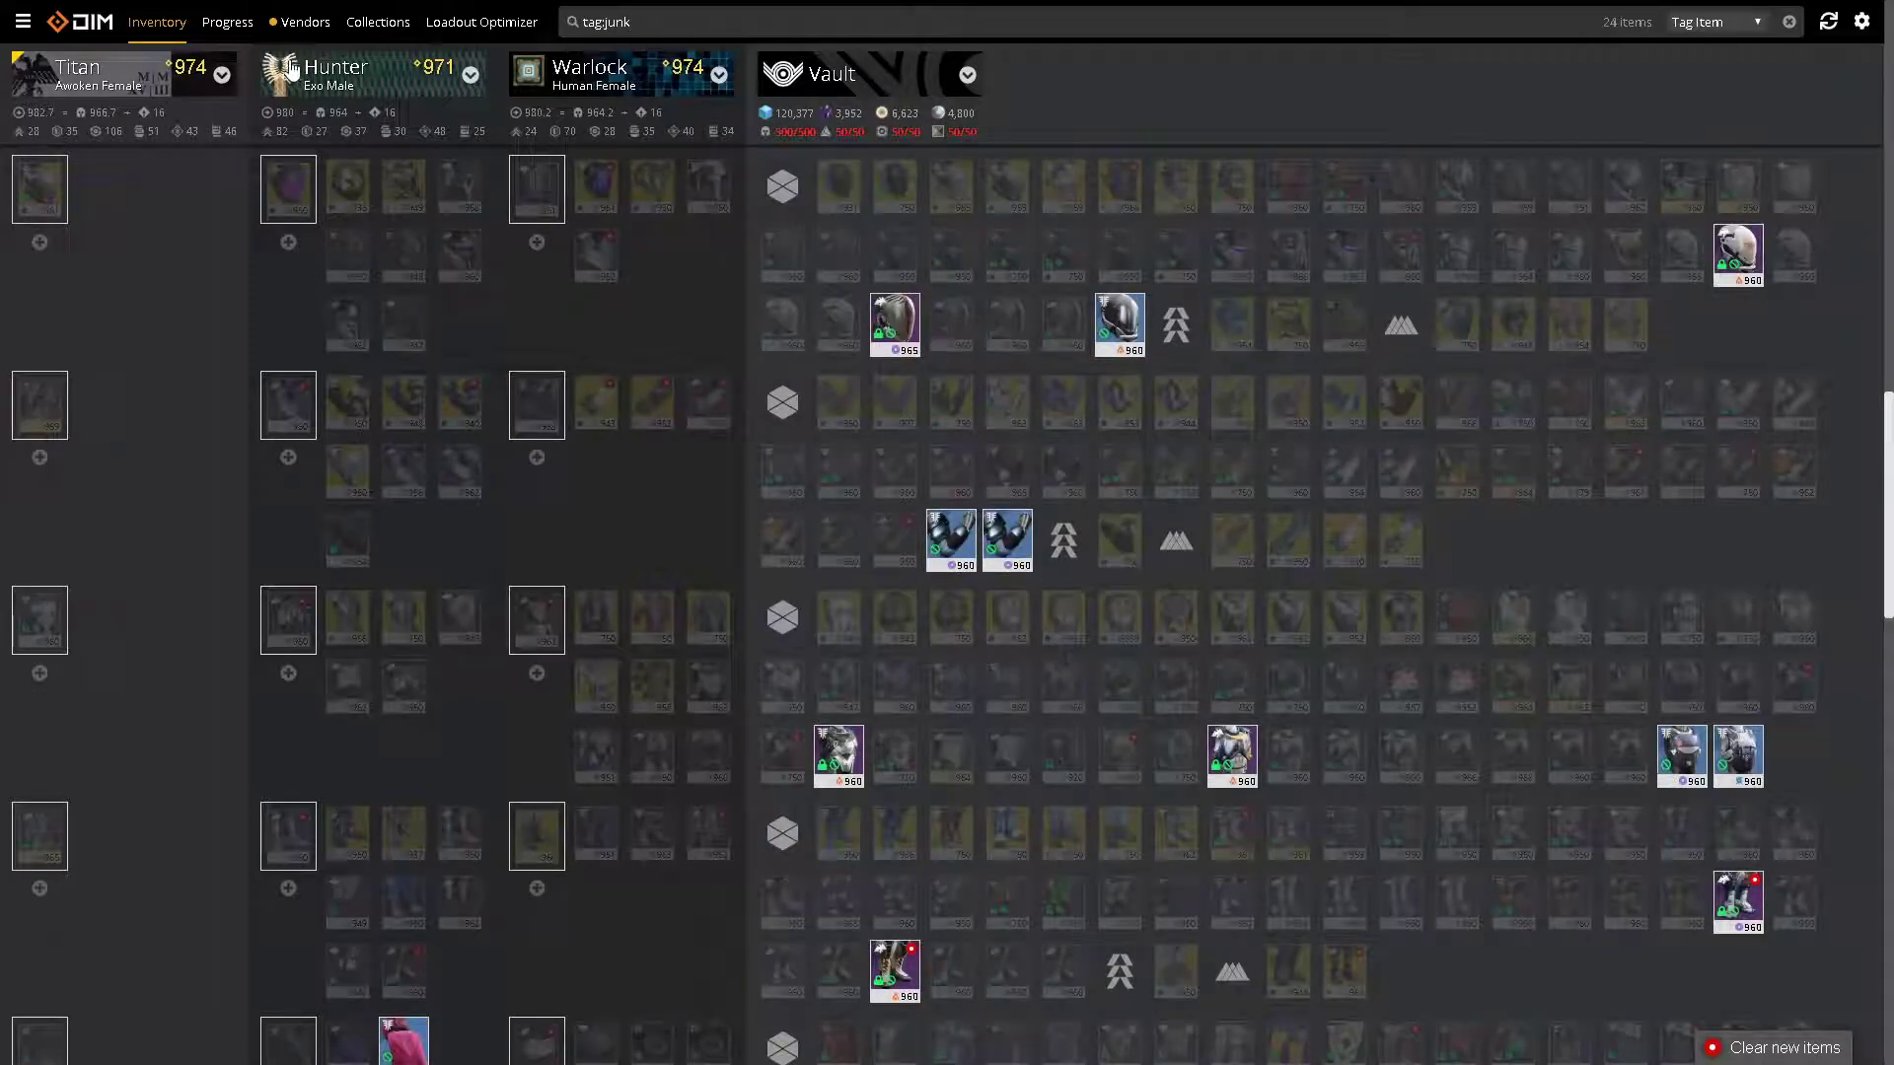
- Transfer all items matching the tag:junk search to the Titan
click(218, 79)
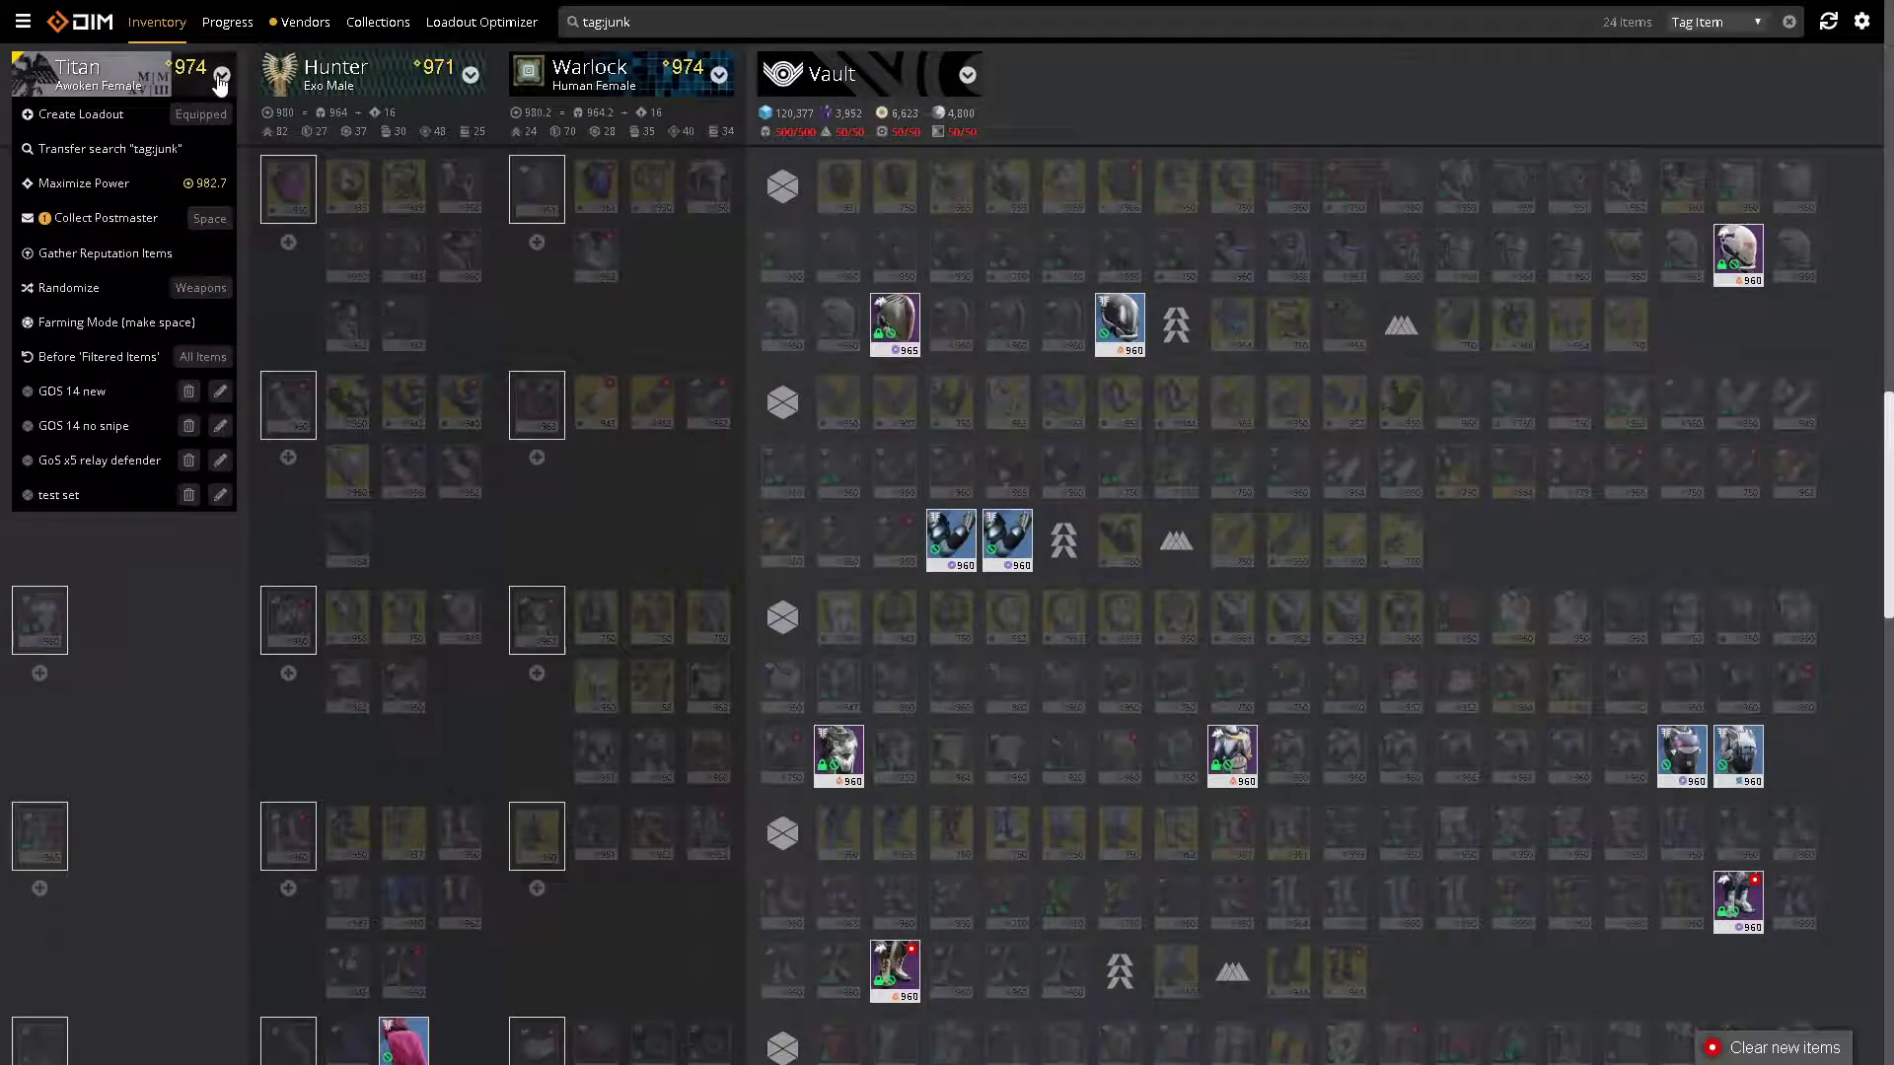
click(111, 156)
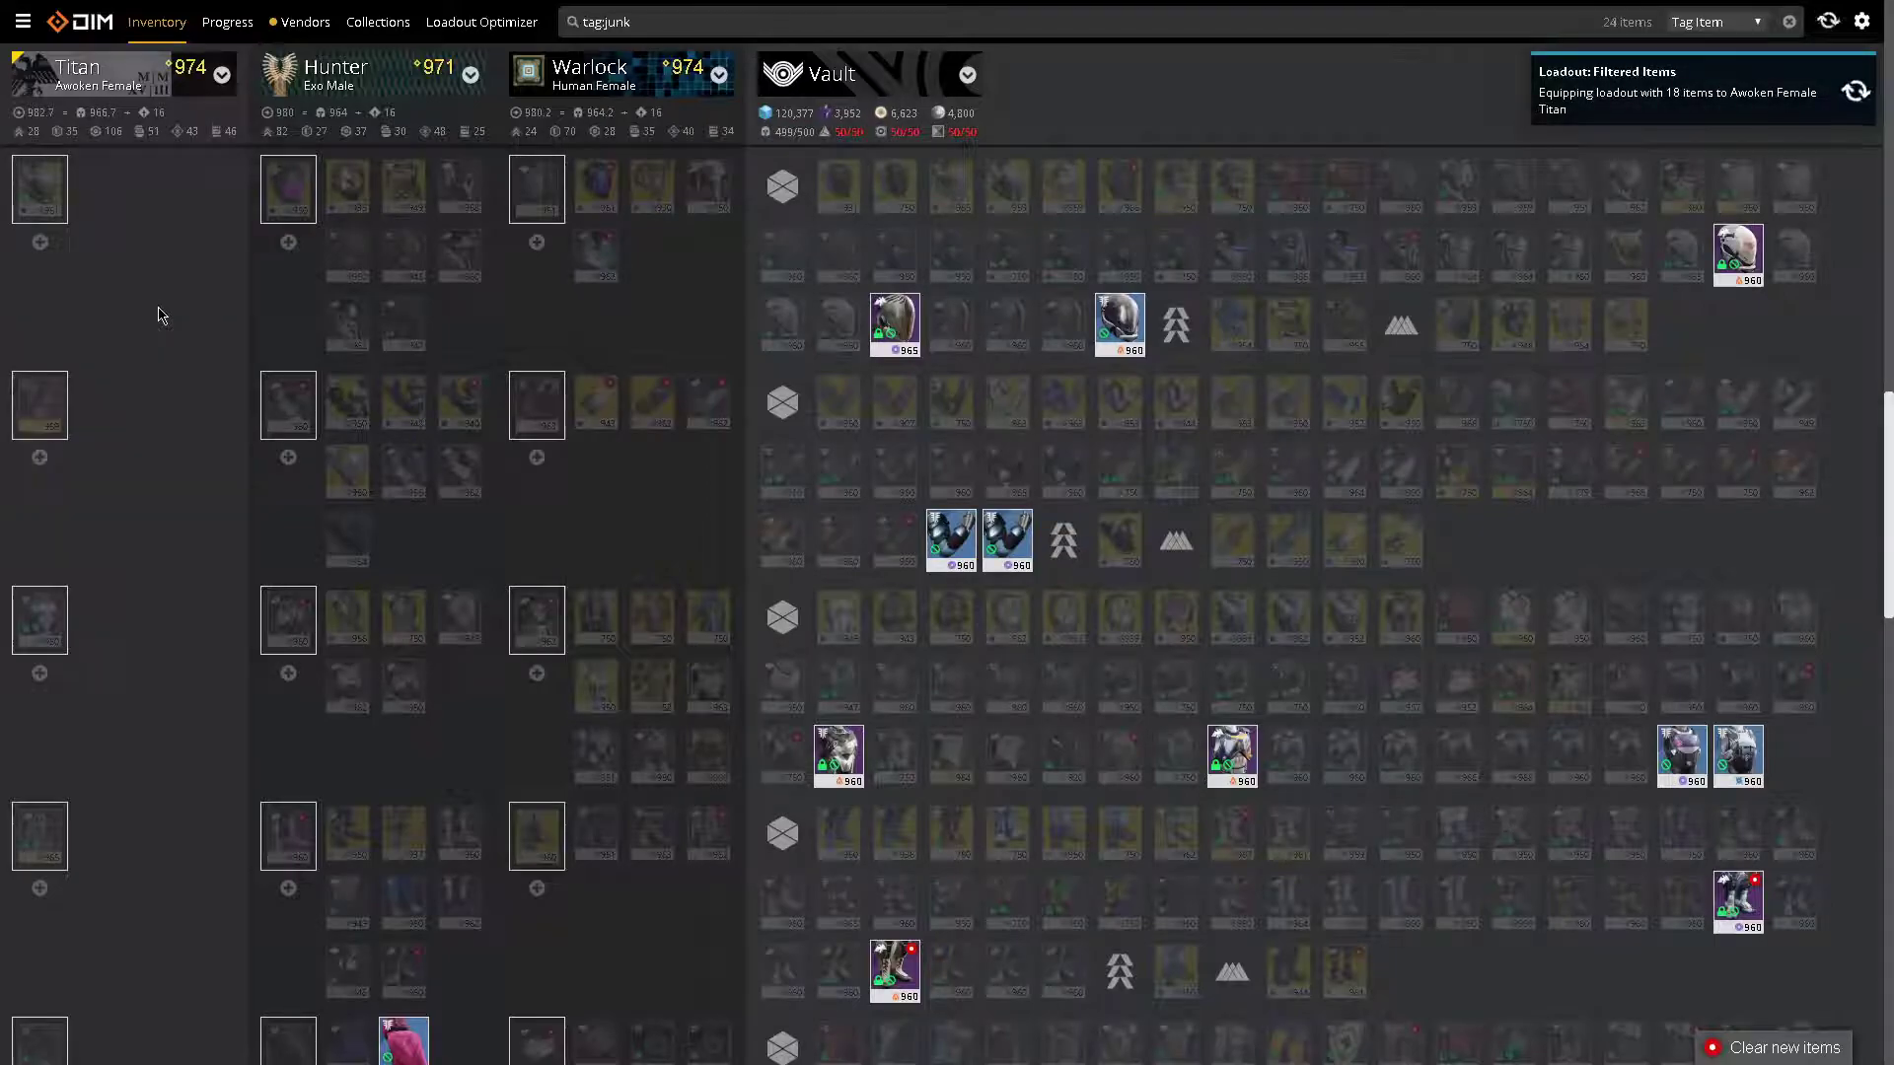
- Switch to Destiny 2 and check the transferred junk items arriving on the Titan's character screen
key(alt+Tab)
key(alt+Tab)
key(alt+Tab)
key(alt+Tab)
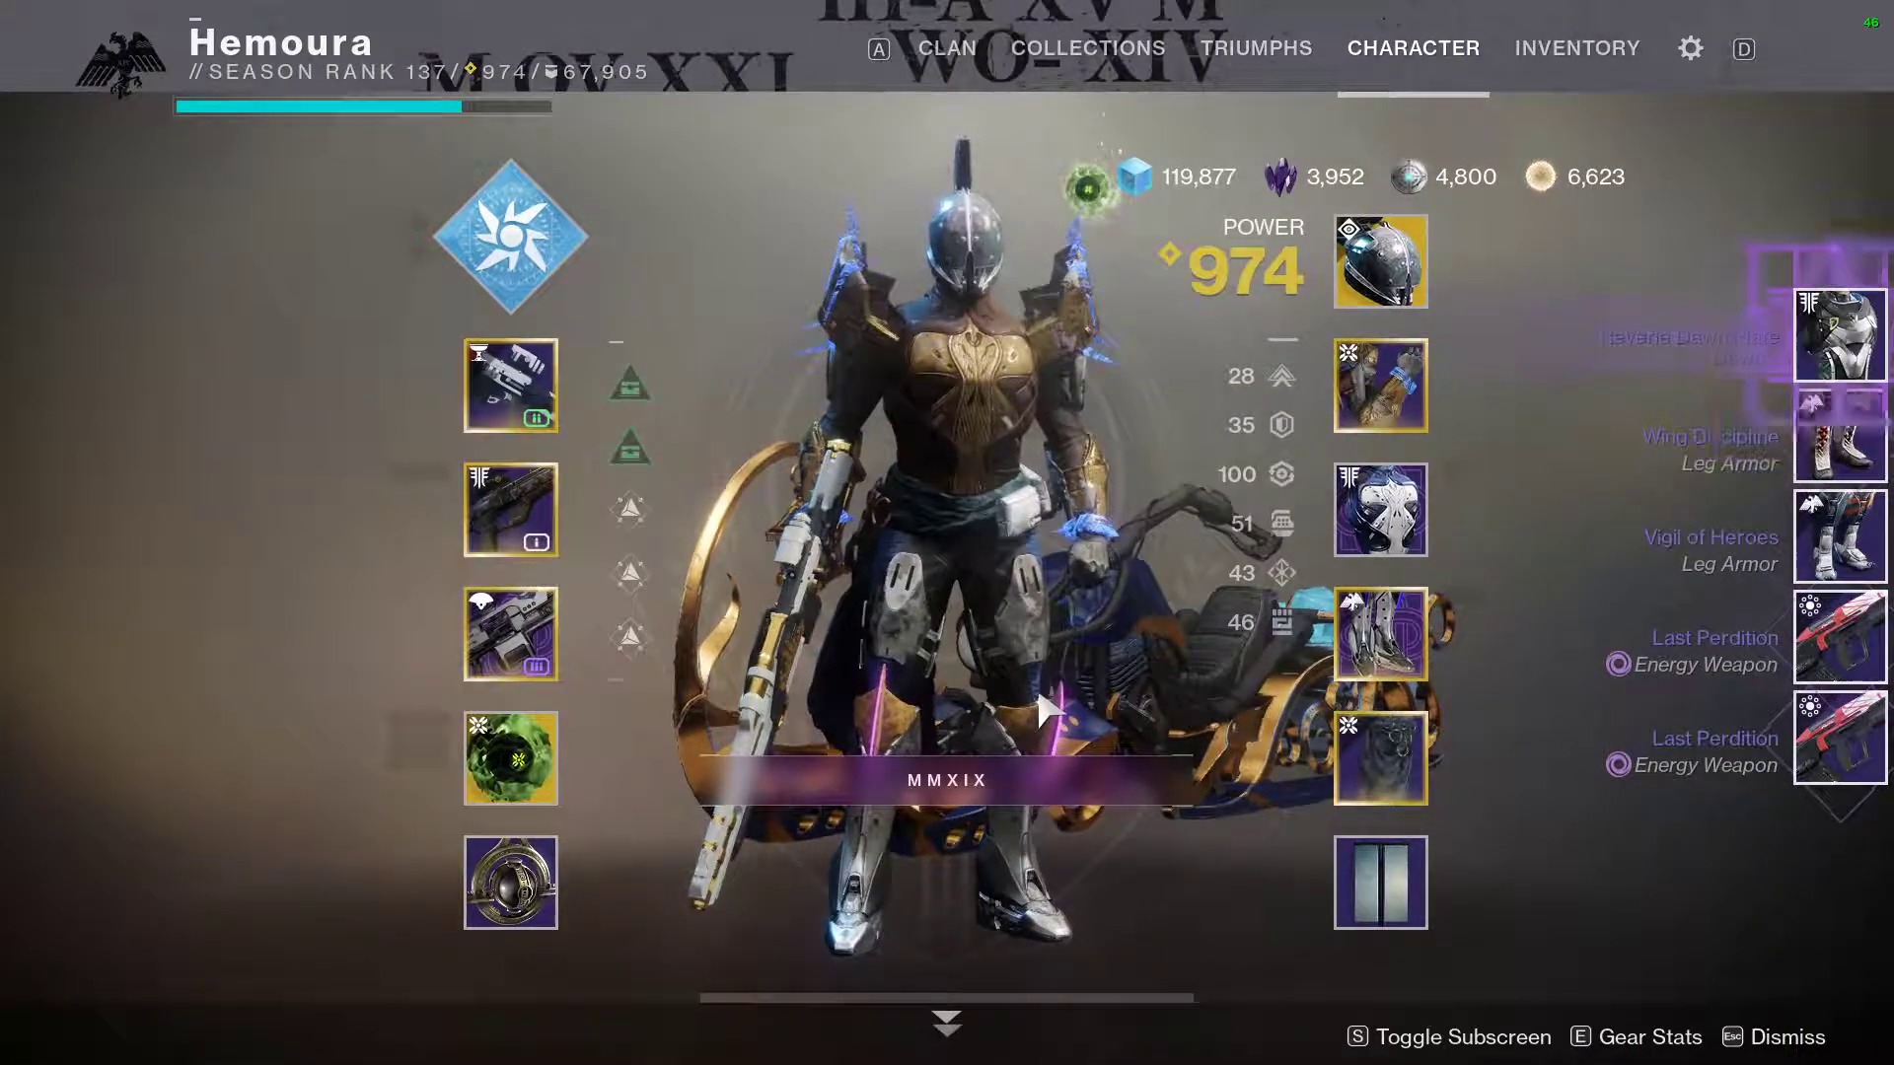
click(539, 523)
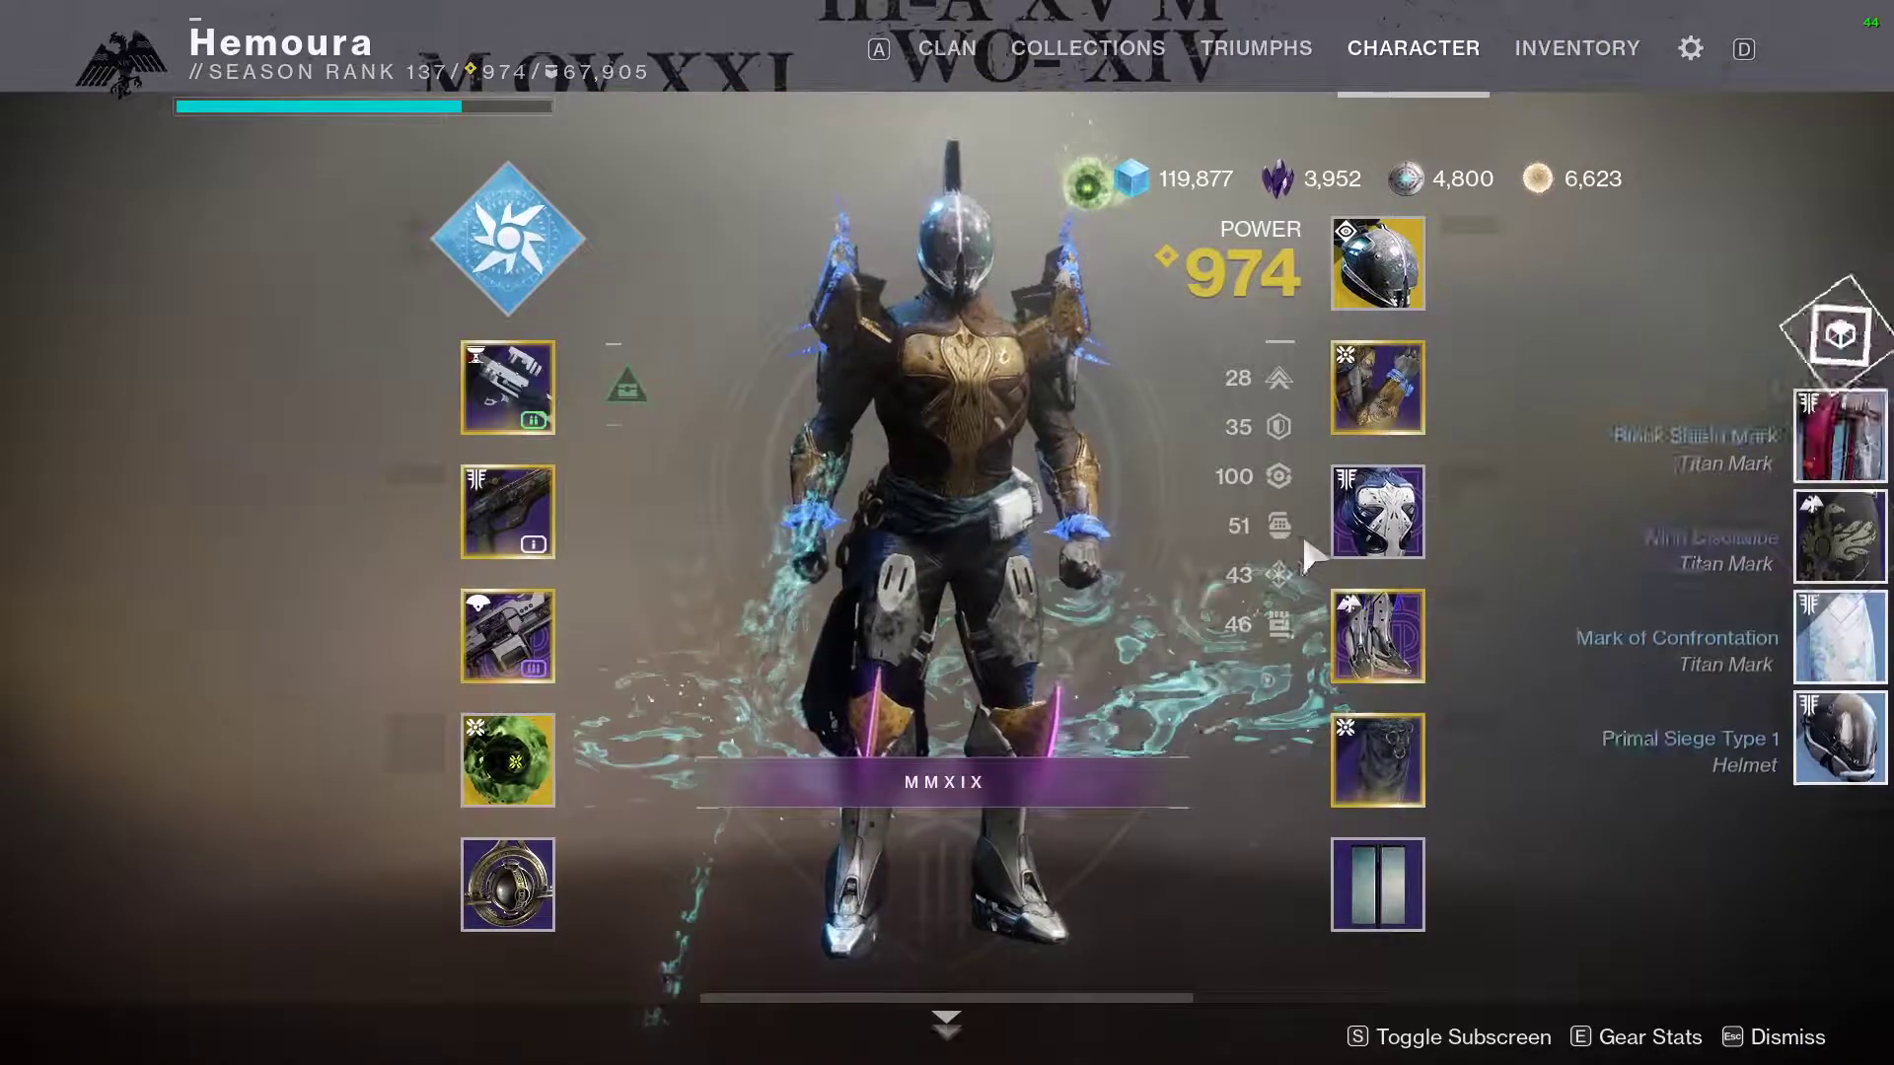
- Switch from Destiny 2 back to DIM in Chrome and replace the tag:junk search with not:maxpower
mouse_move(1397, 326)
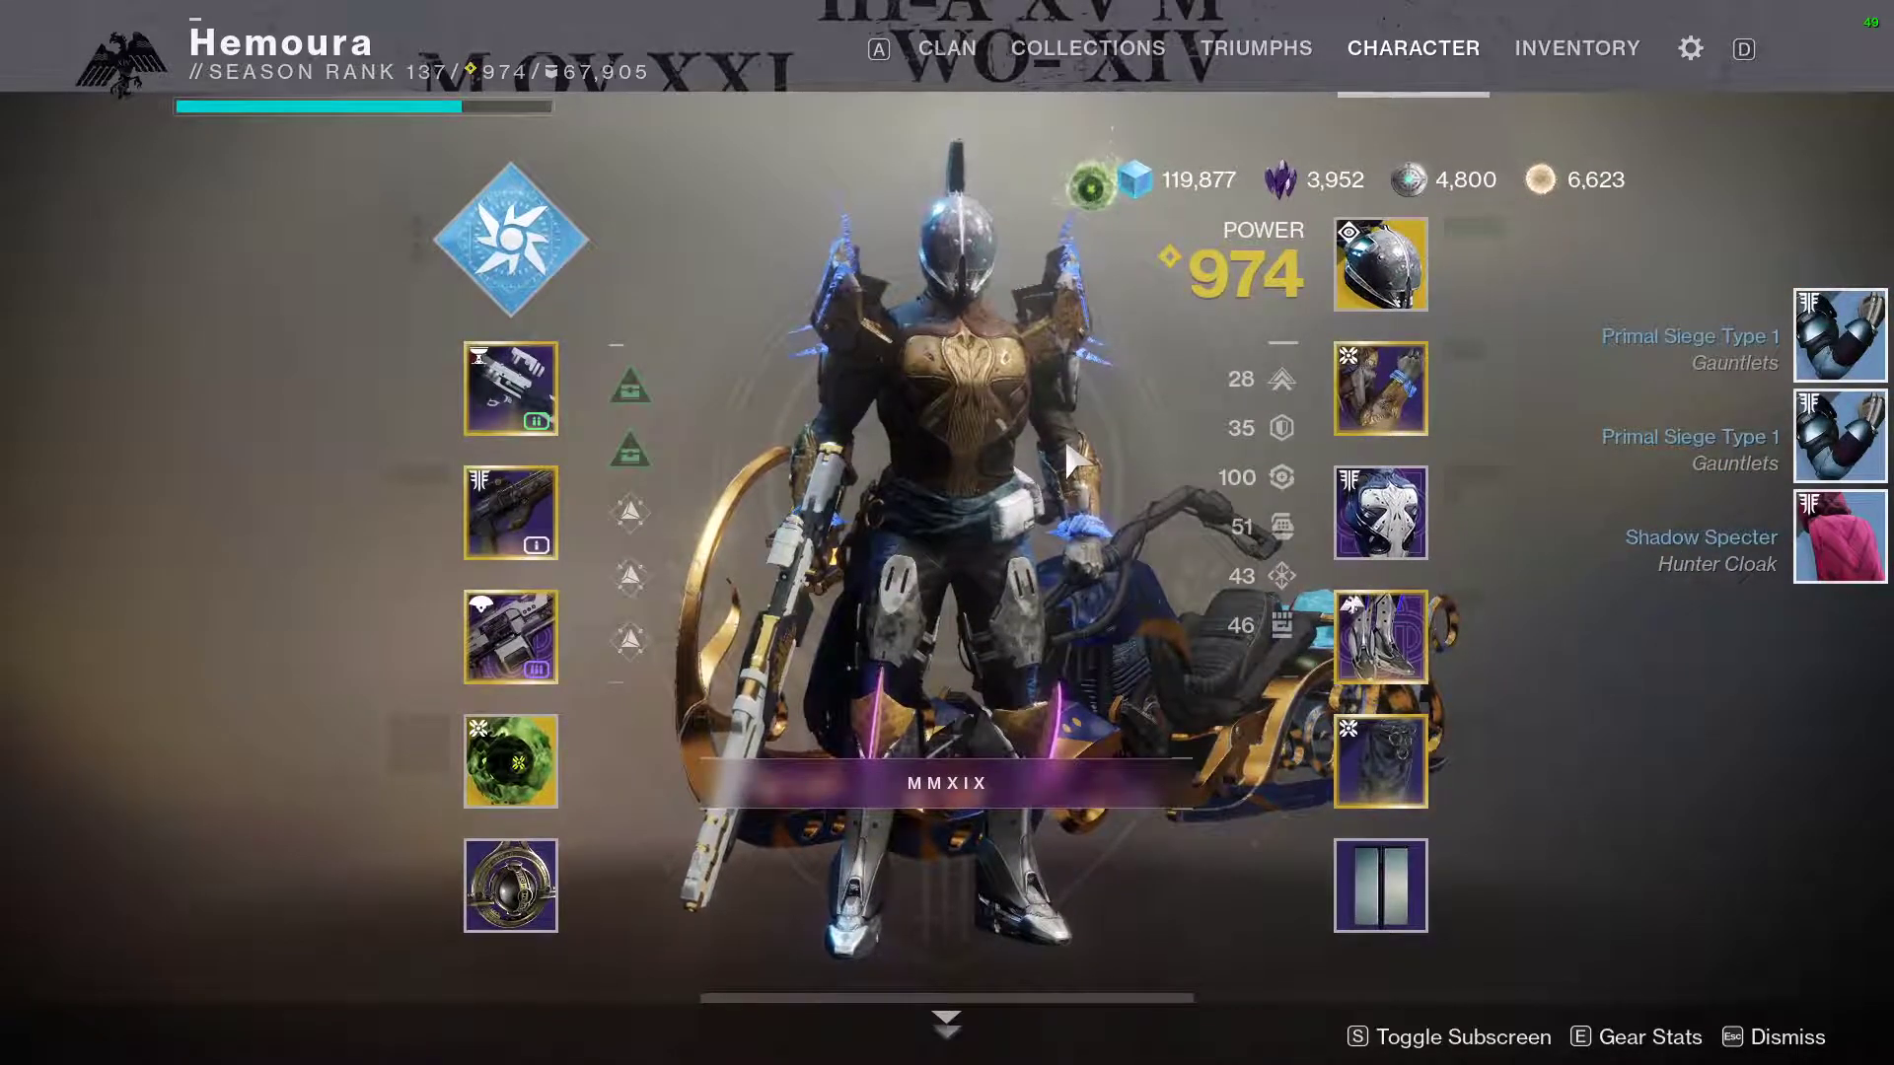
key(alt+Tab)
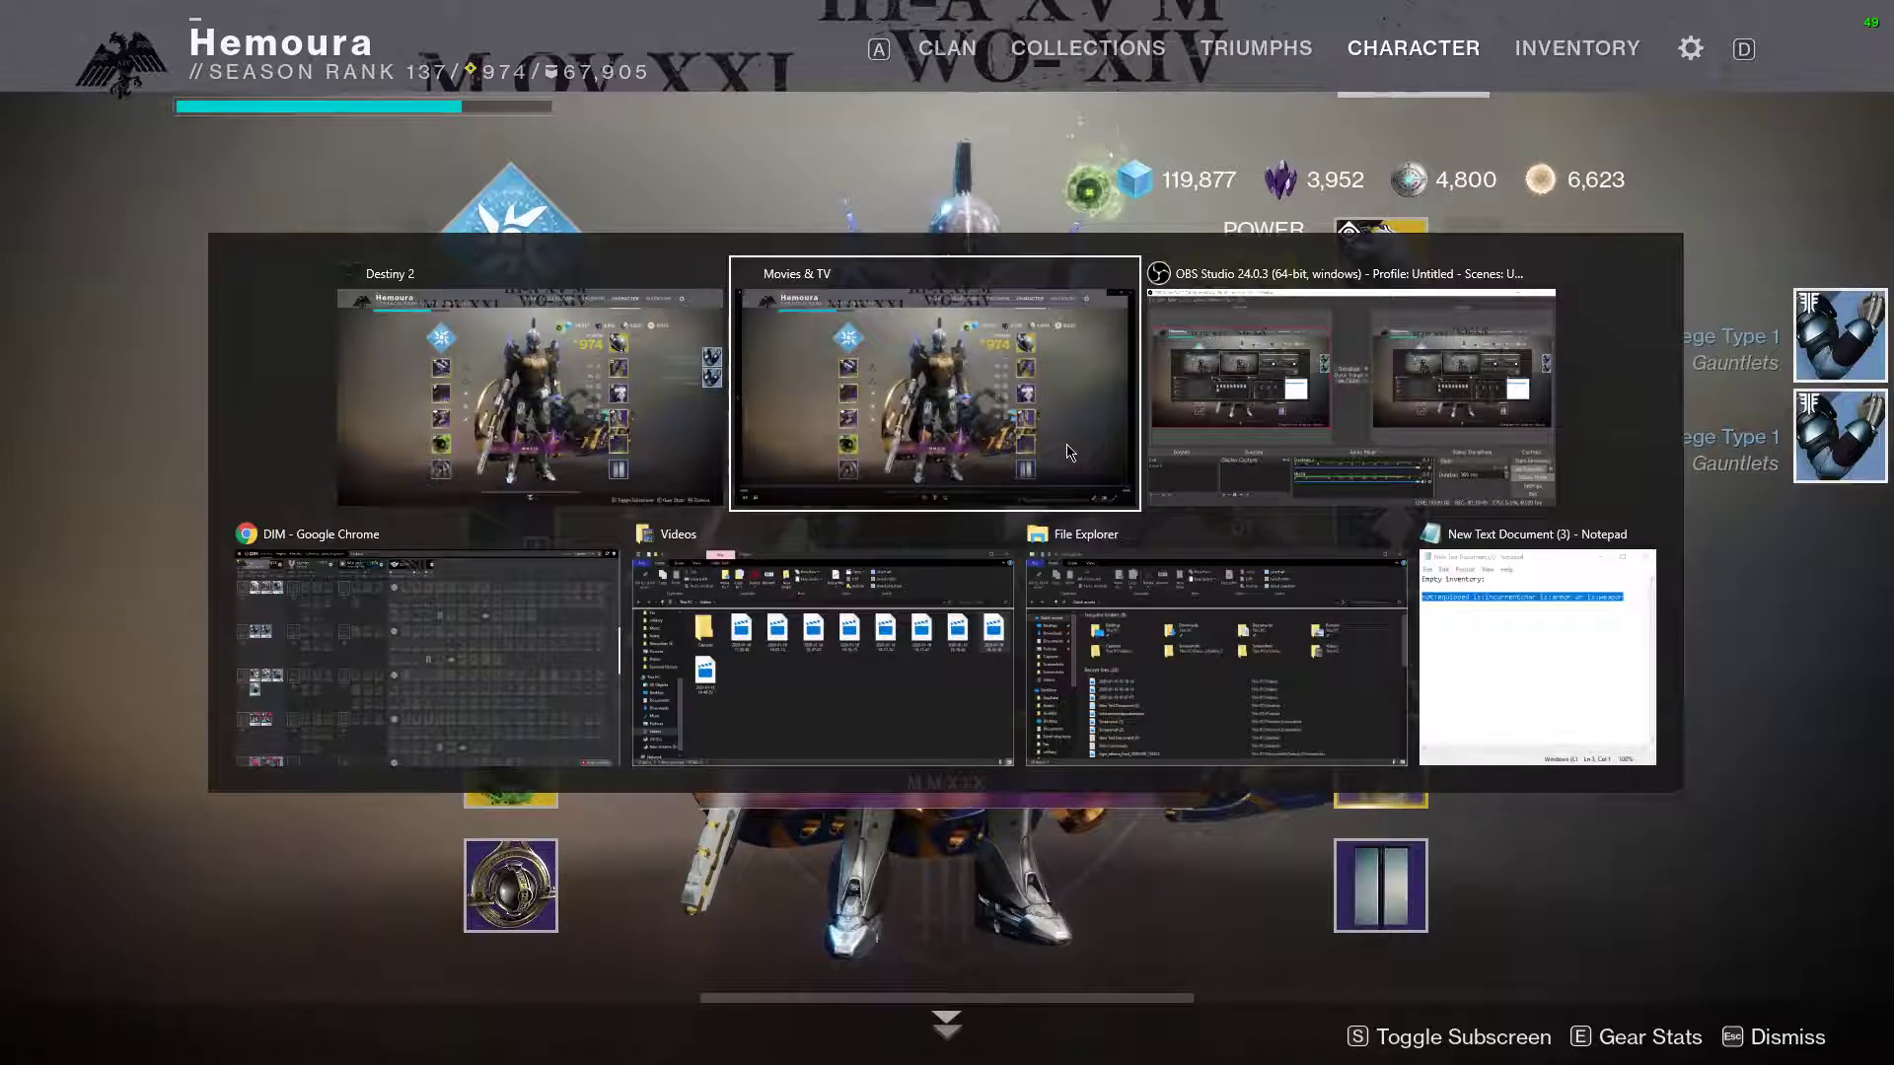
key(alt+Tab)
key(alt+Tab)
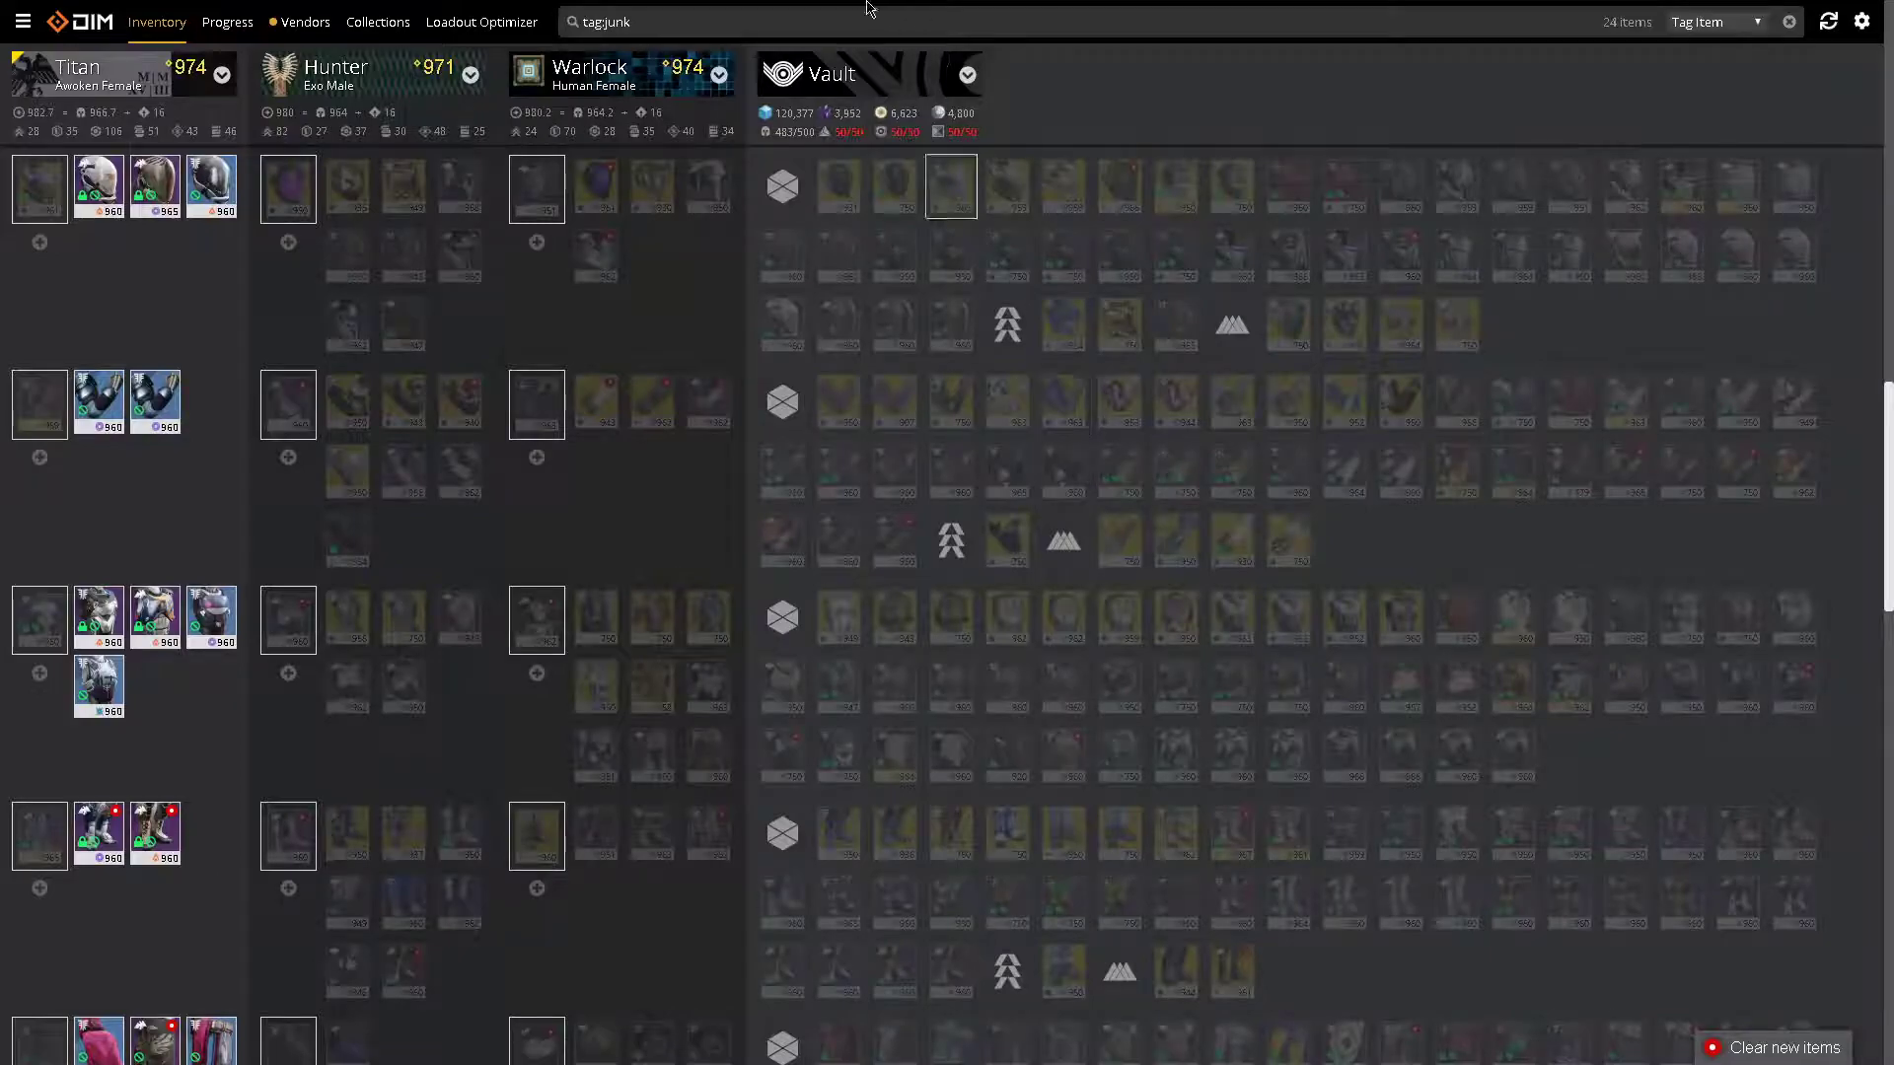
key(BackSpace)
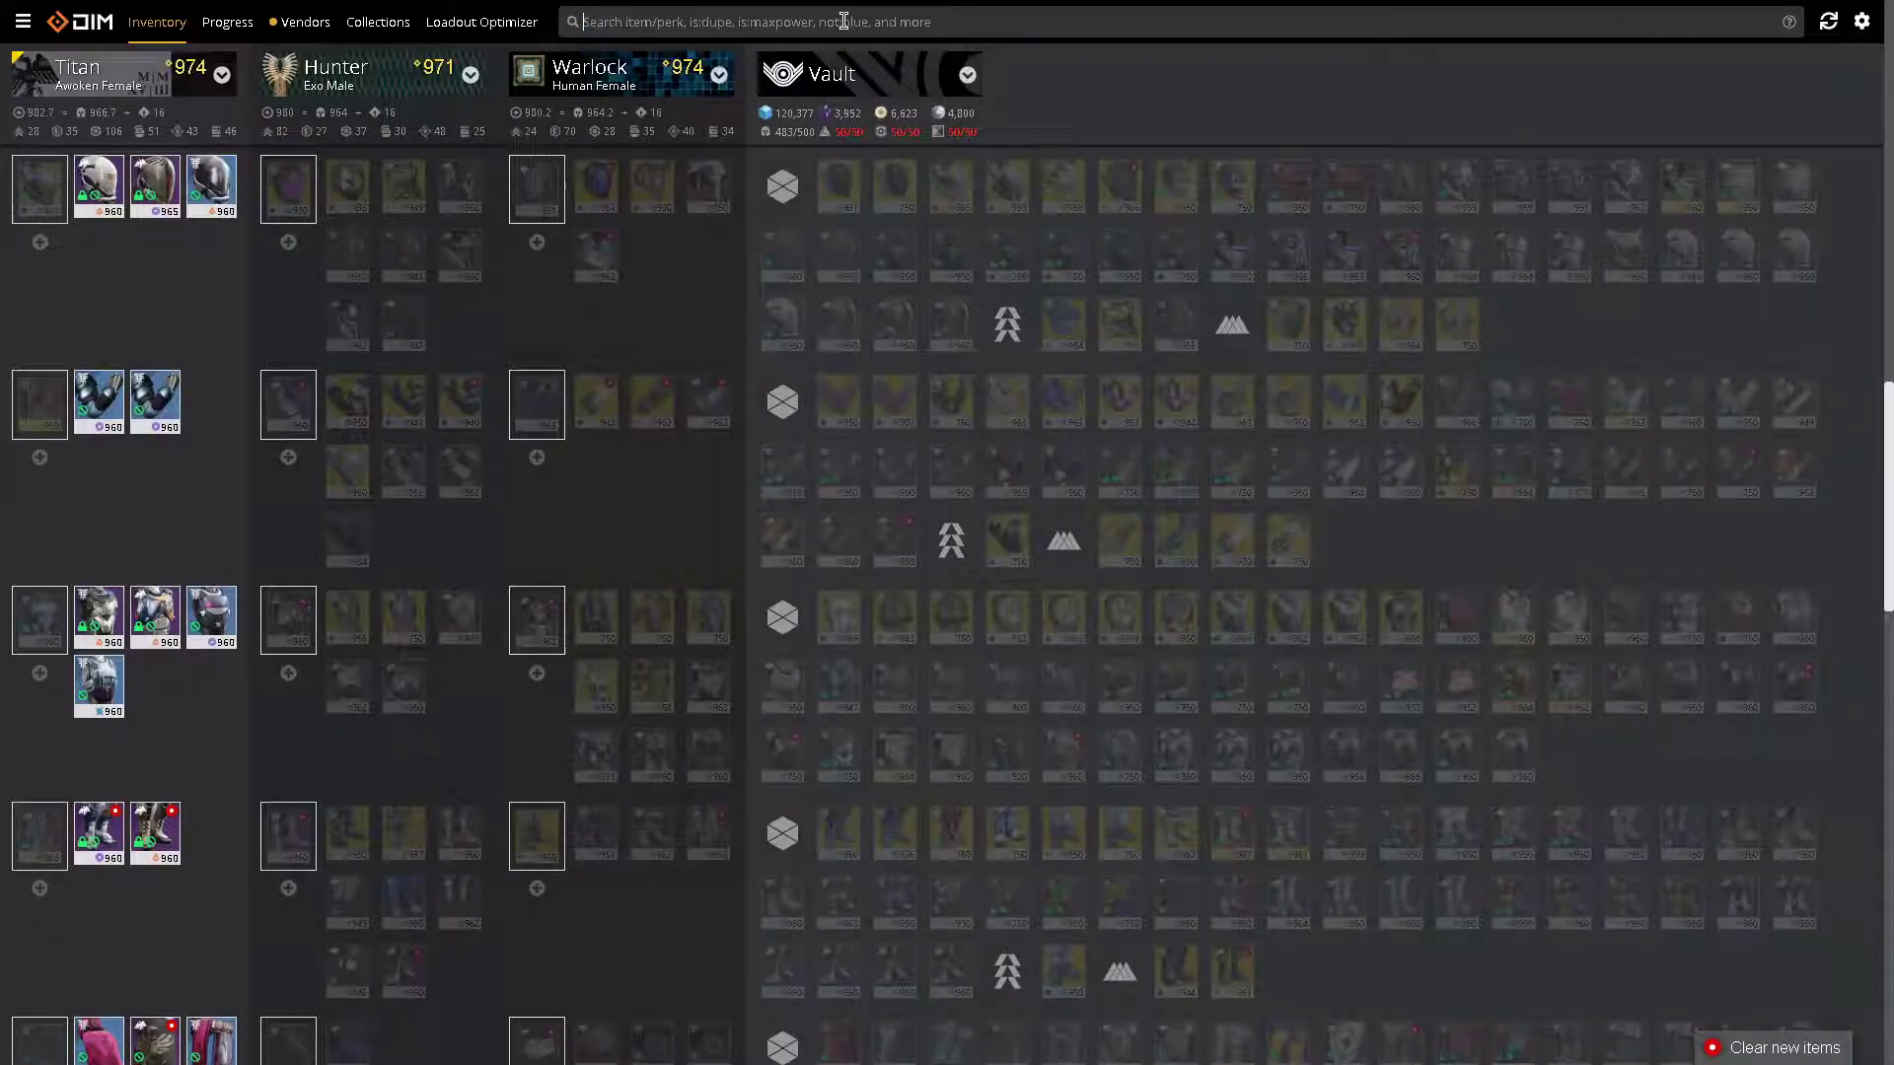
text(not:)
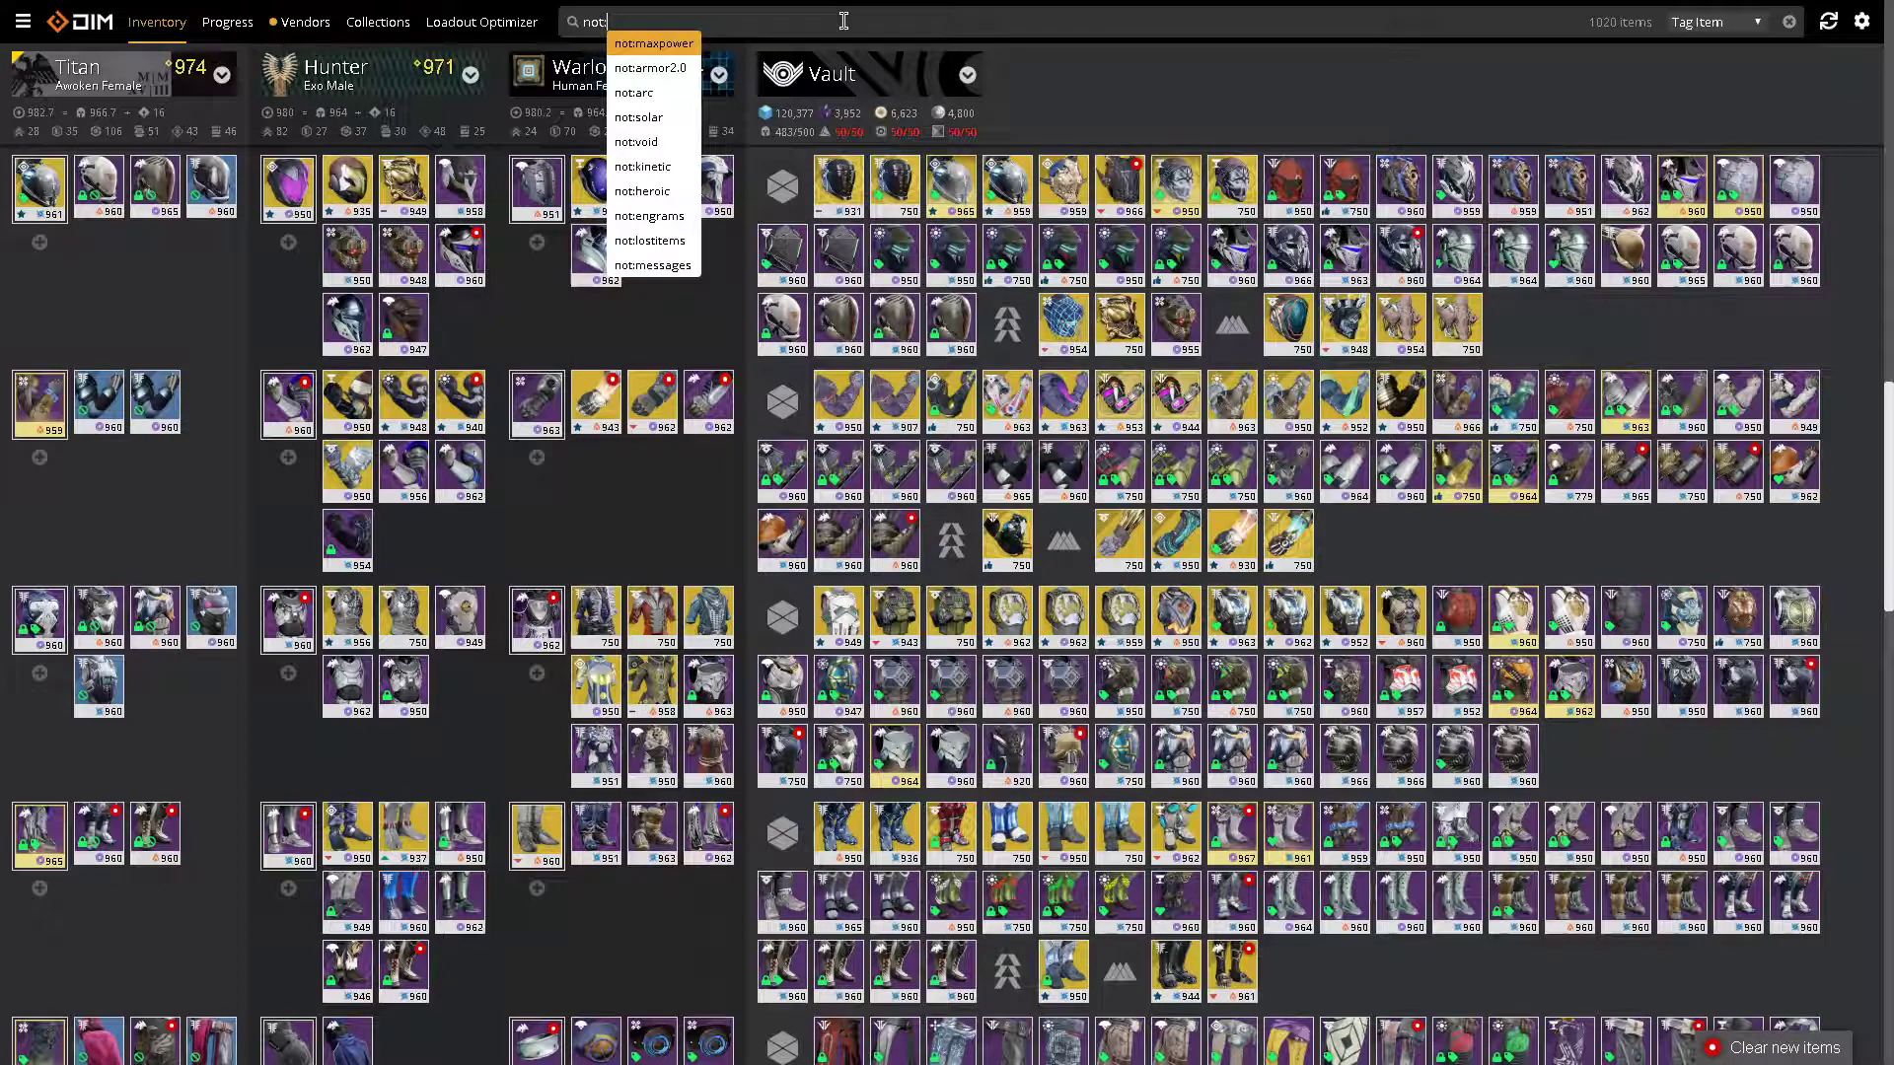
text(maxpower)
key(Return)
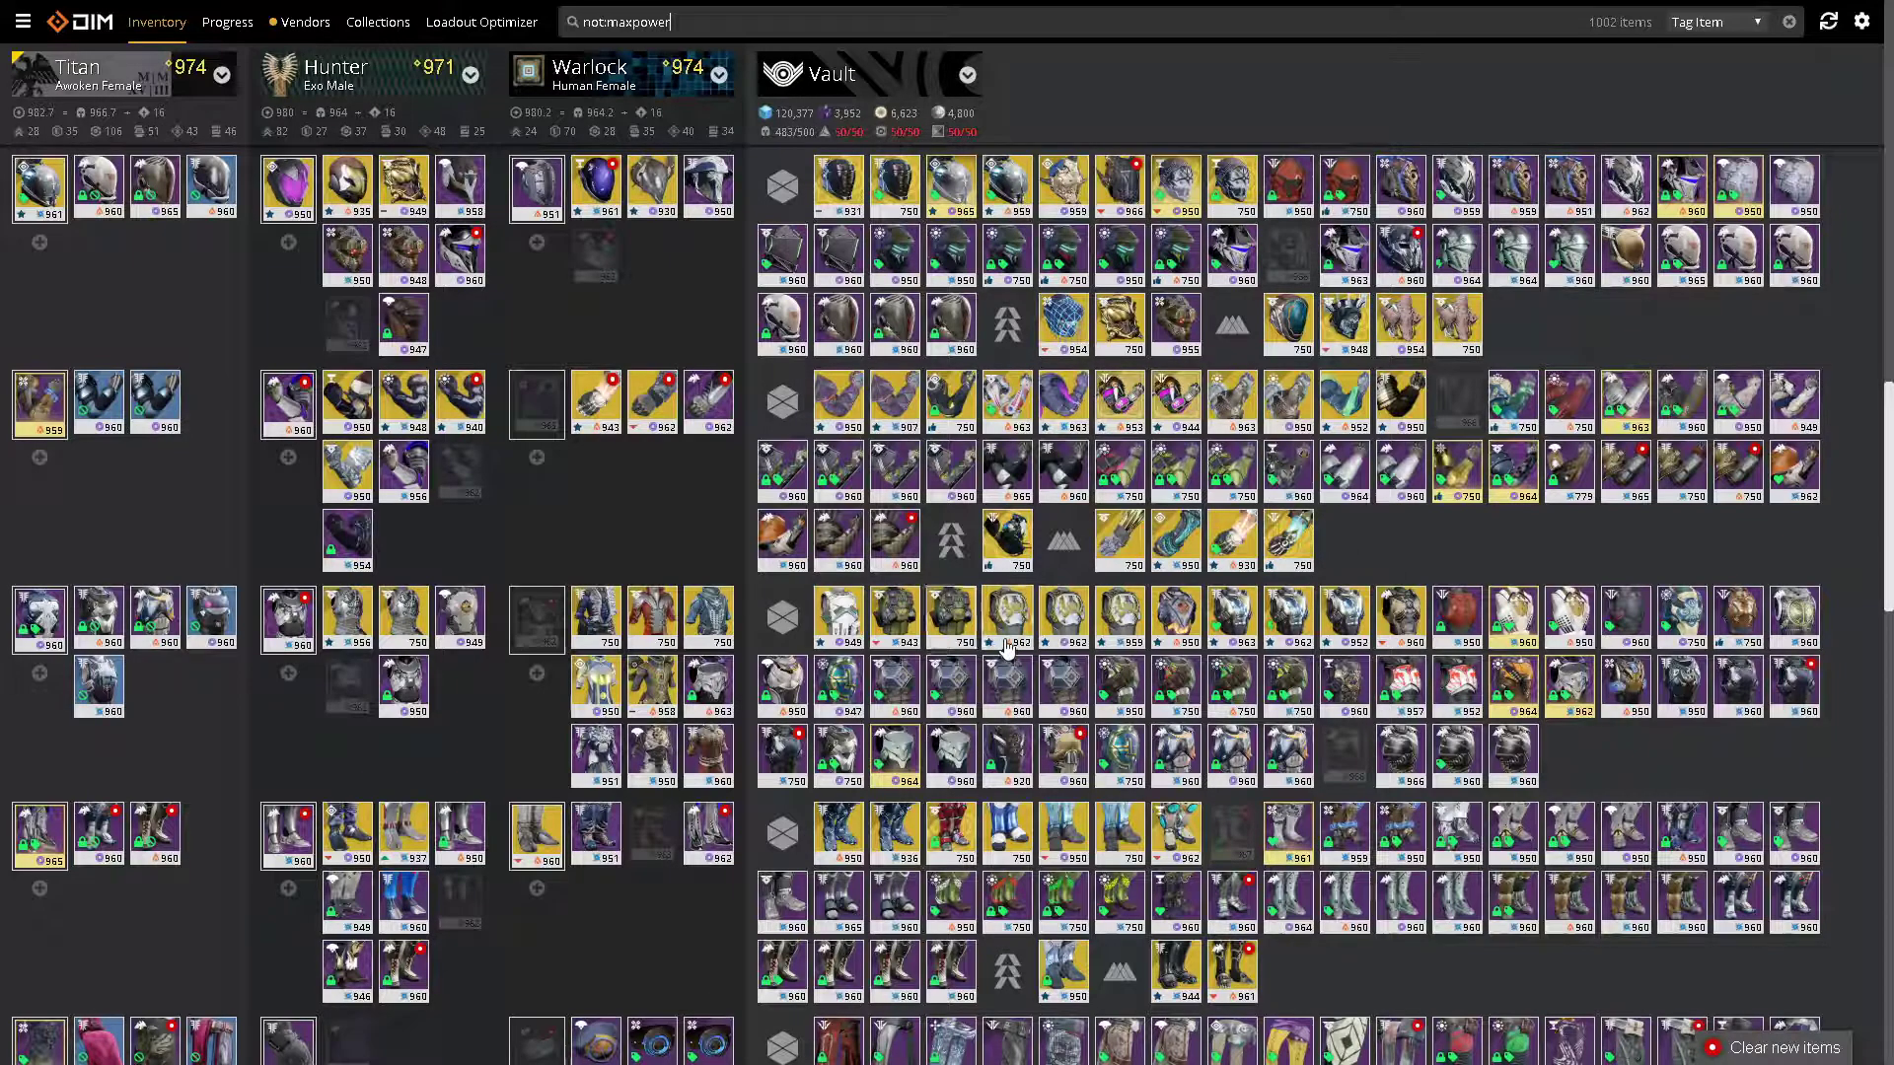
- Look over the armor, general items and weapons matching the not:maxpower search across the characters and vault
click(682, 31)
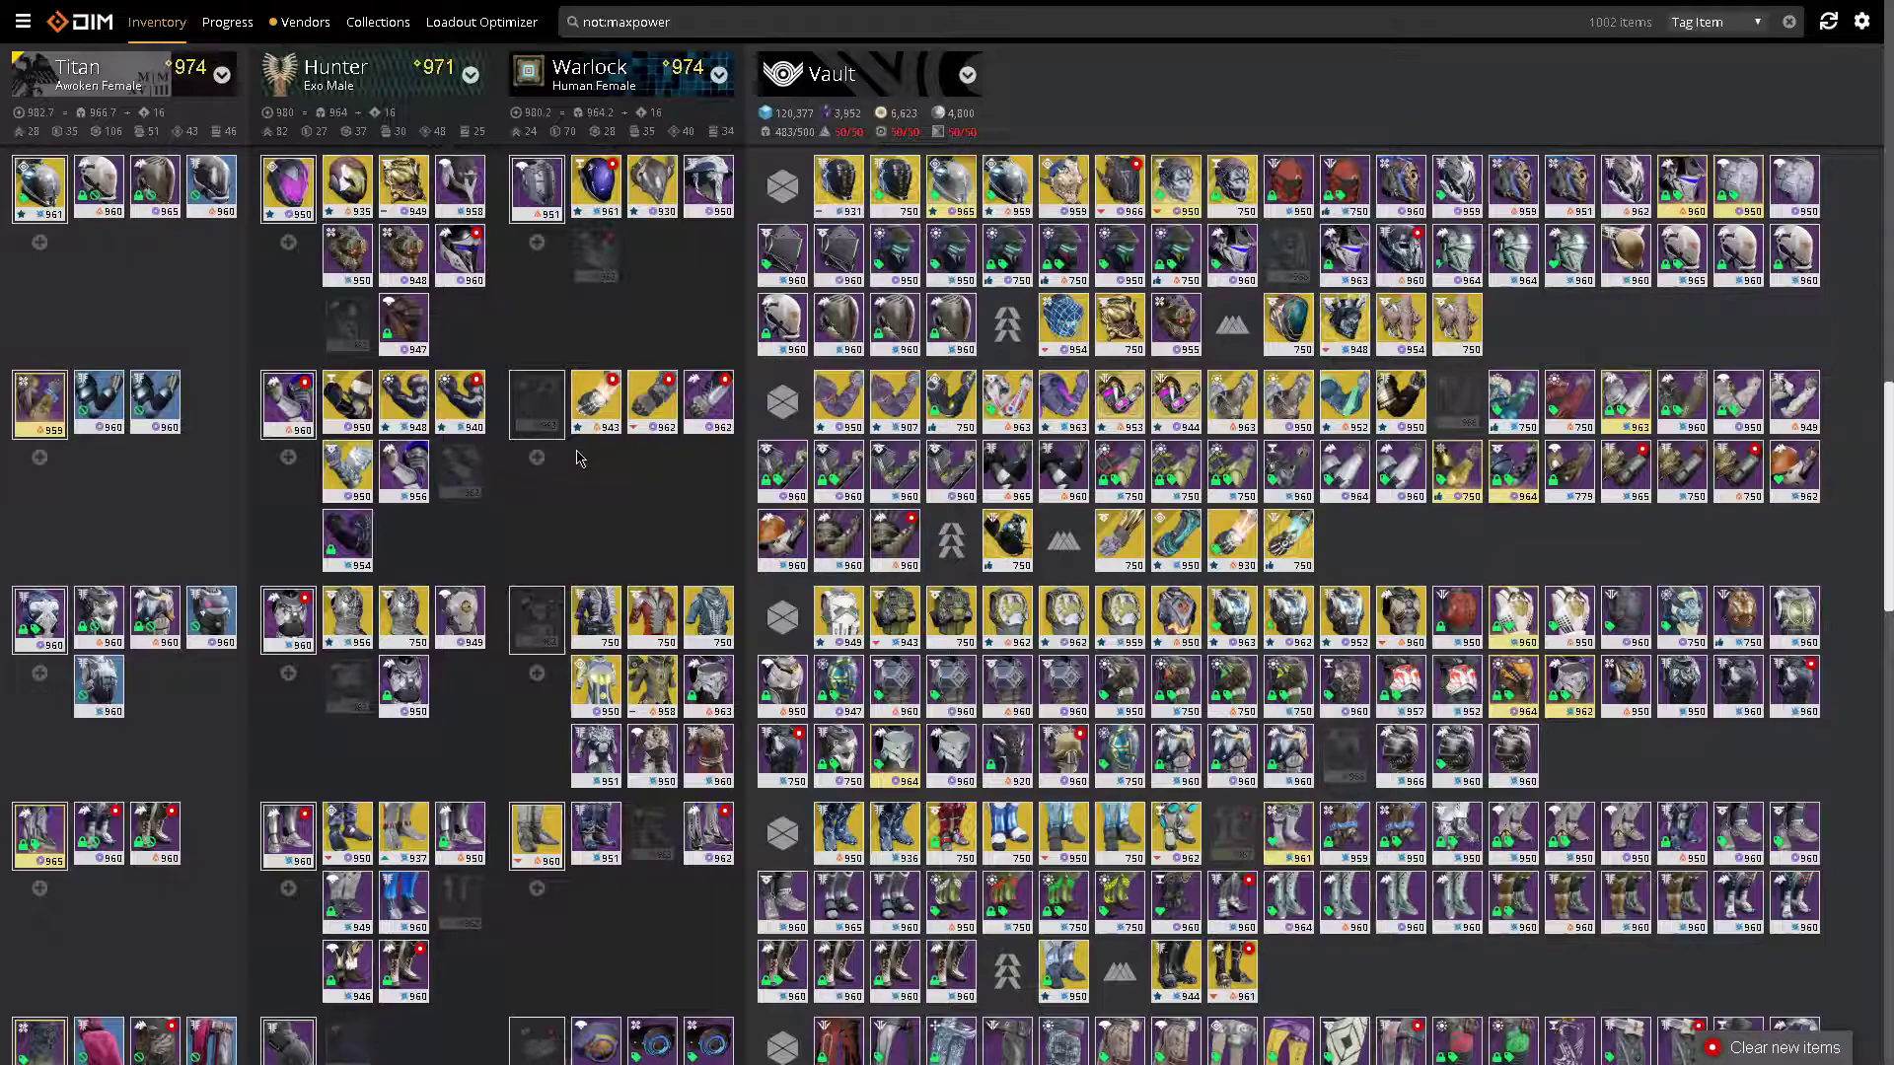
click(661, 21)
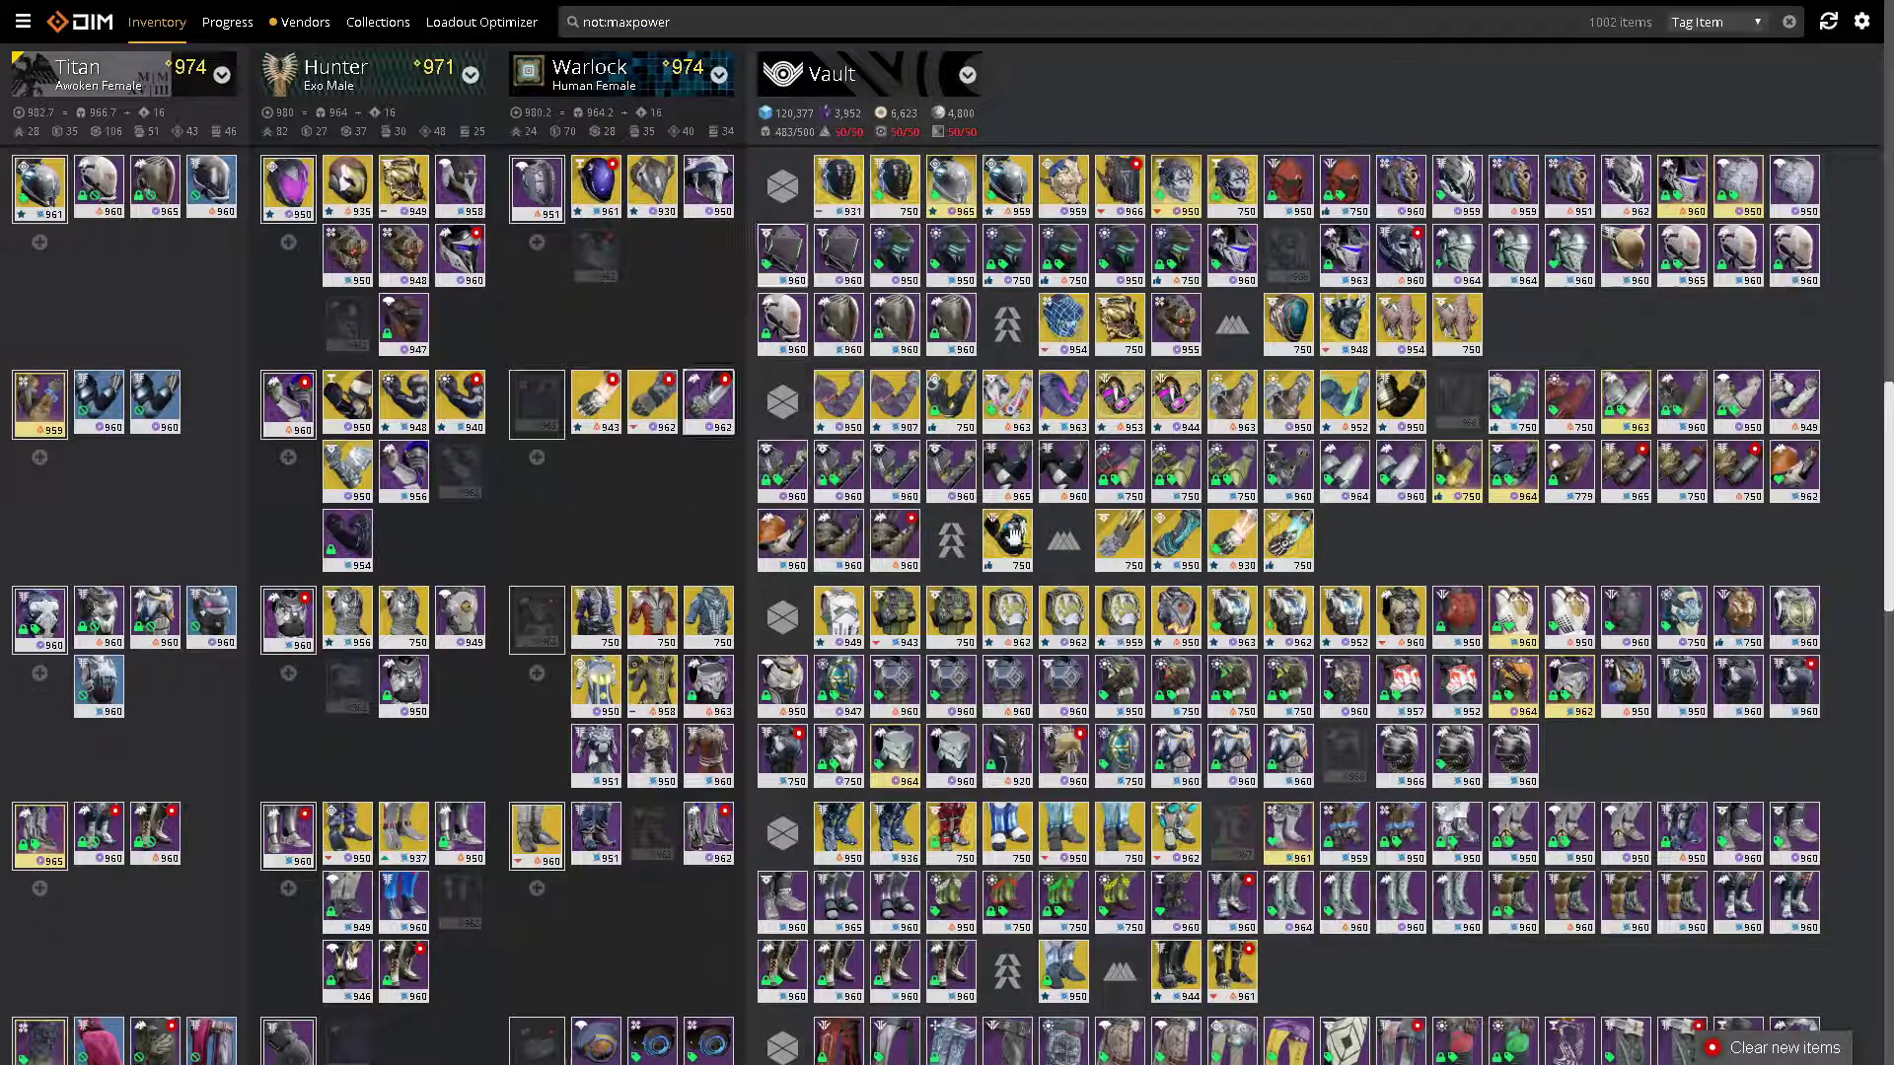
scroll(780, 619, down, 4)
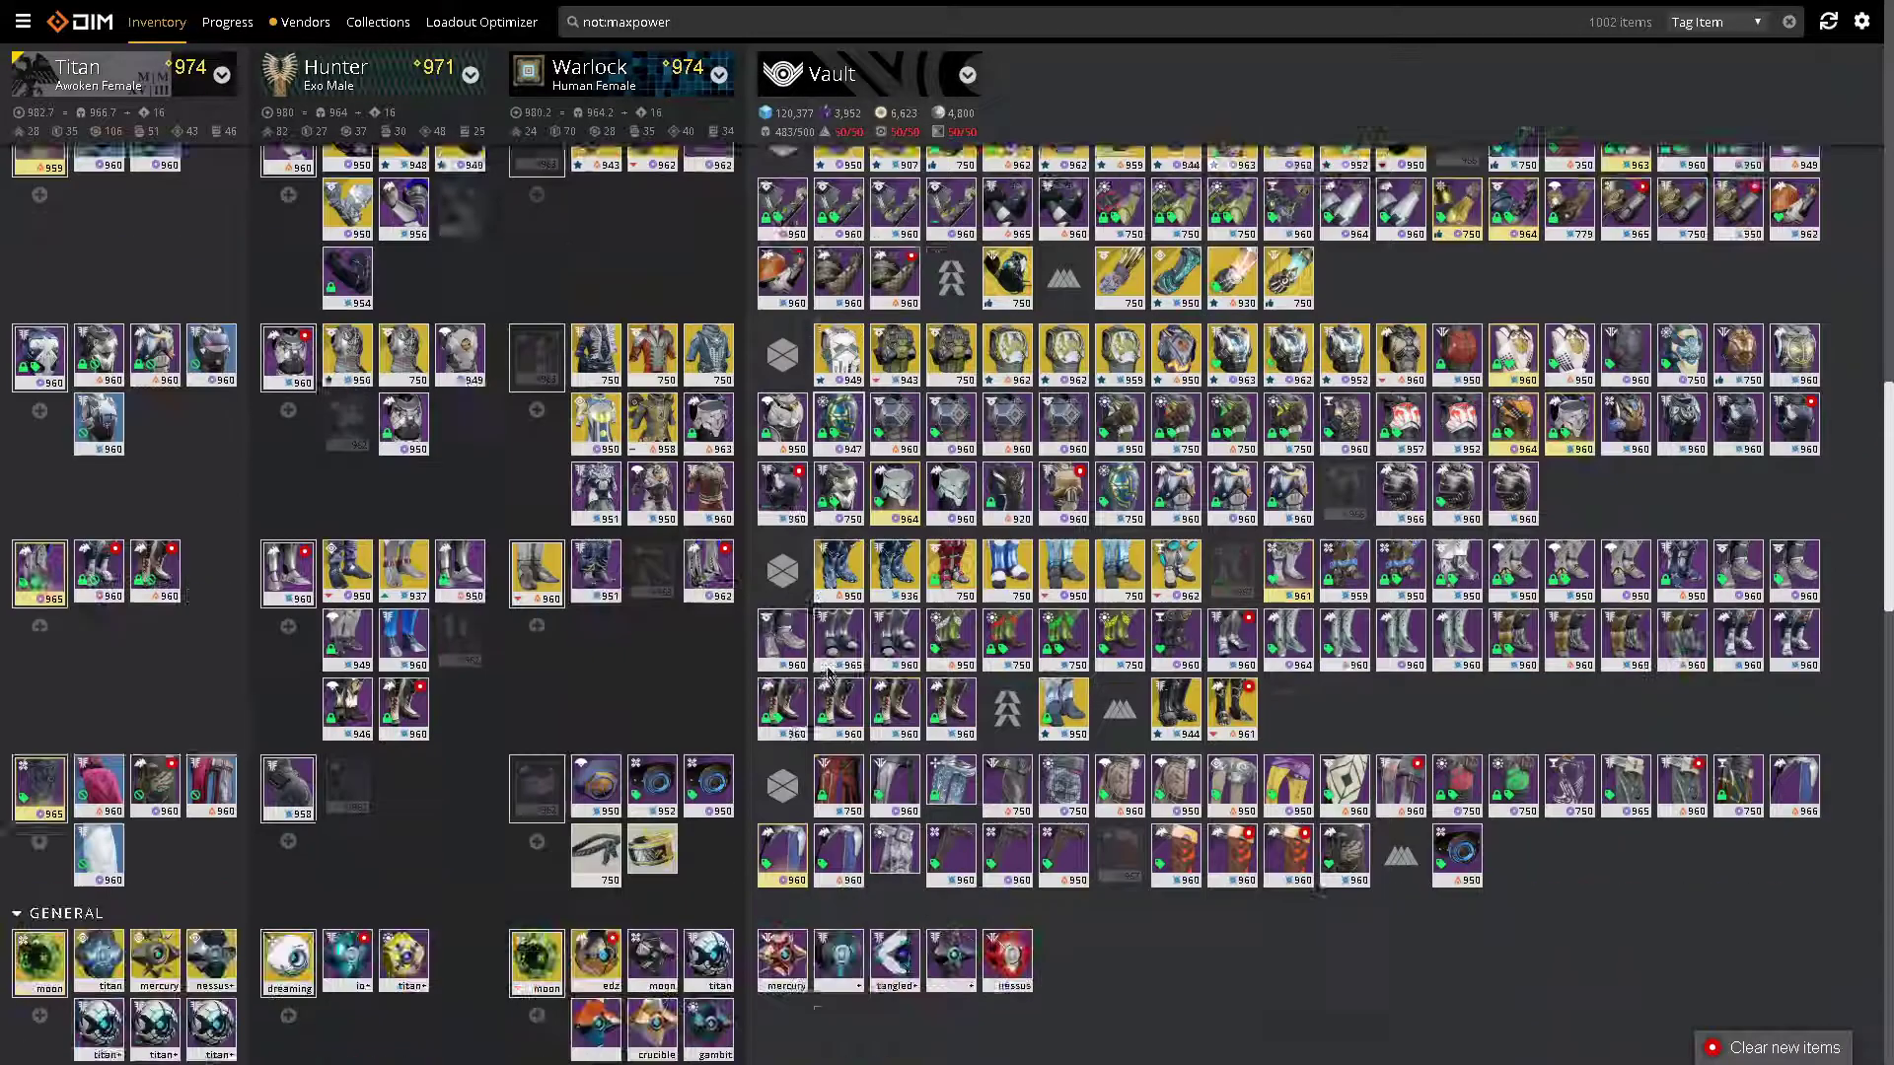
scroll(1015, 732, down, 6)
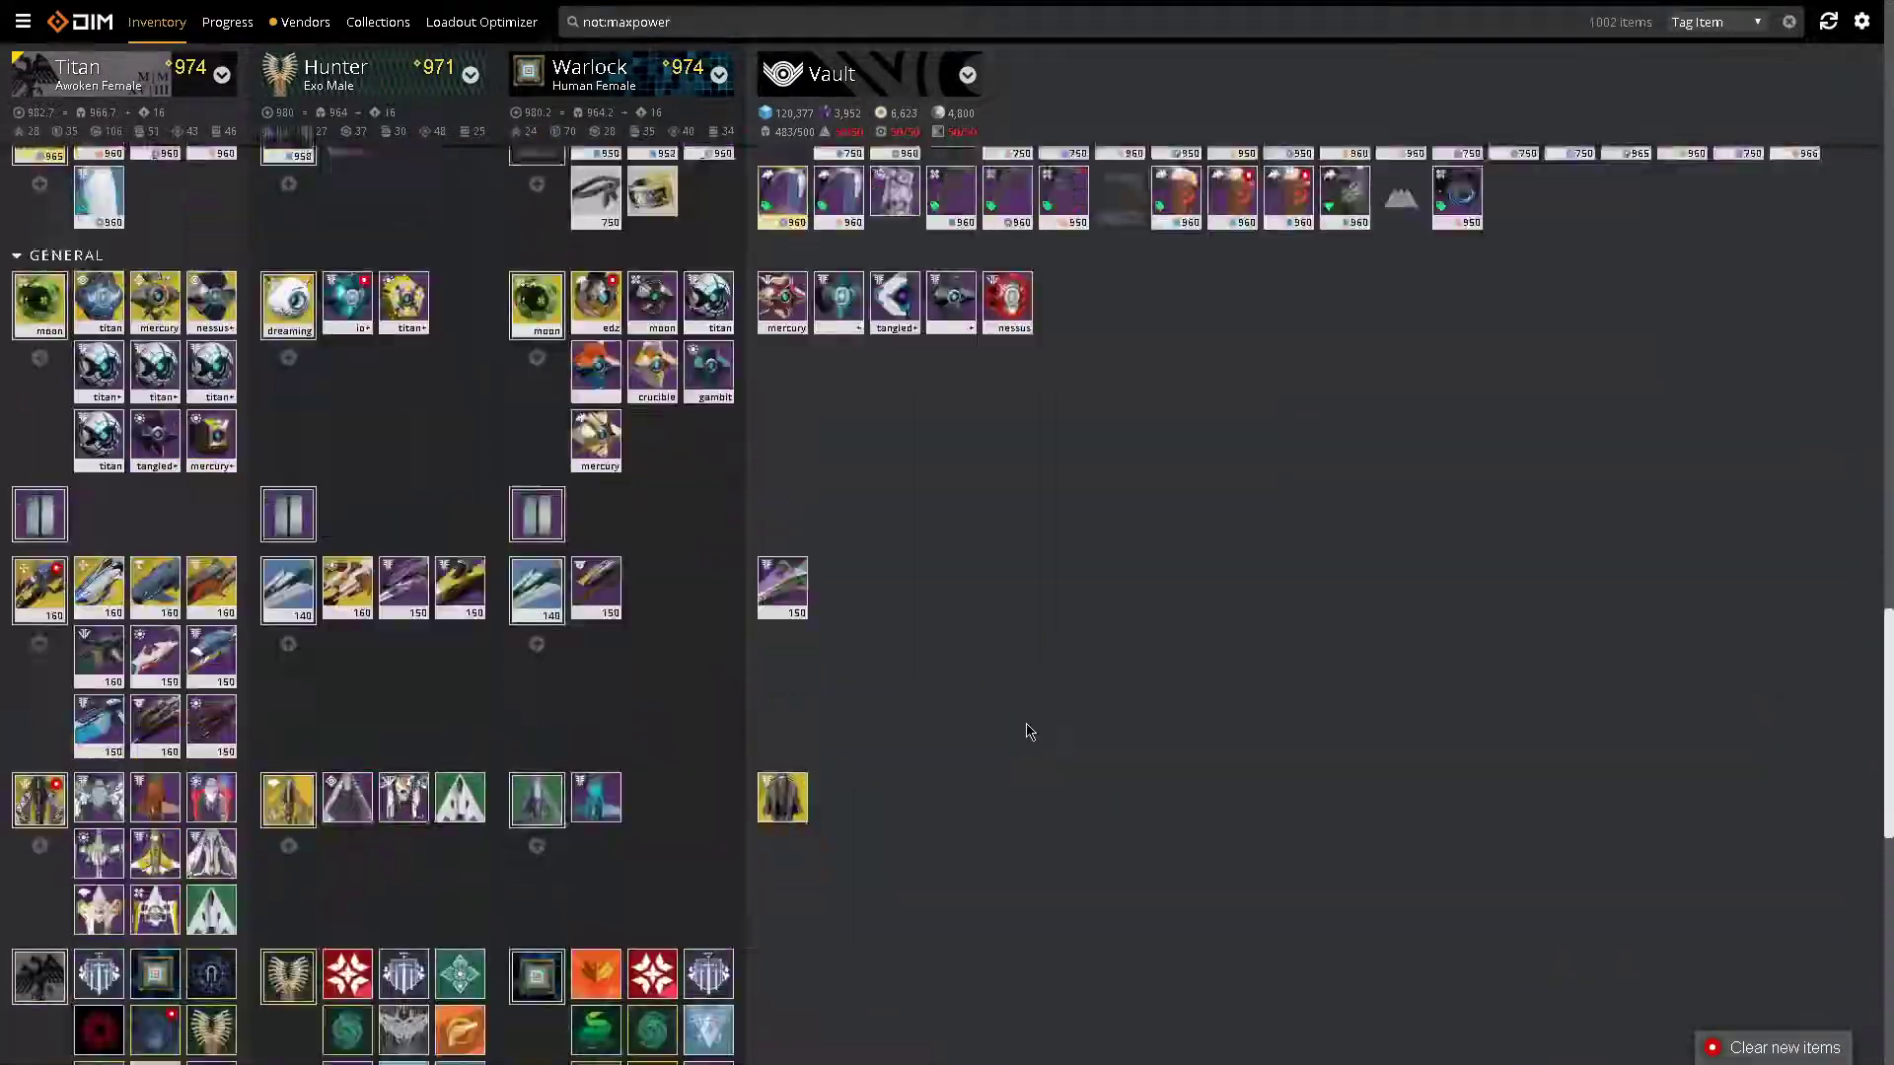
scroll(1023, 728, up, 20)
scroll(1026, 730, up, 5)
scroll(1021, 735, down, 12)
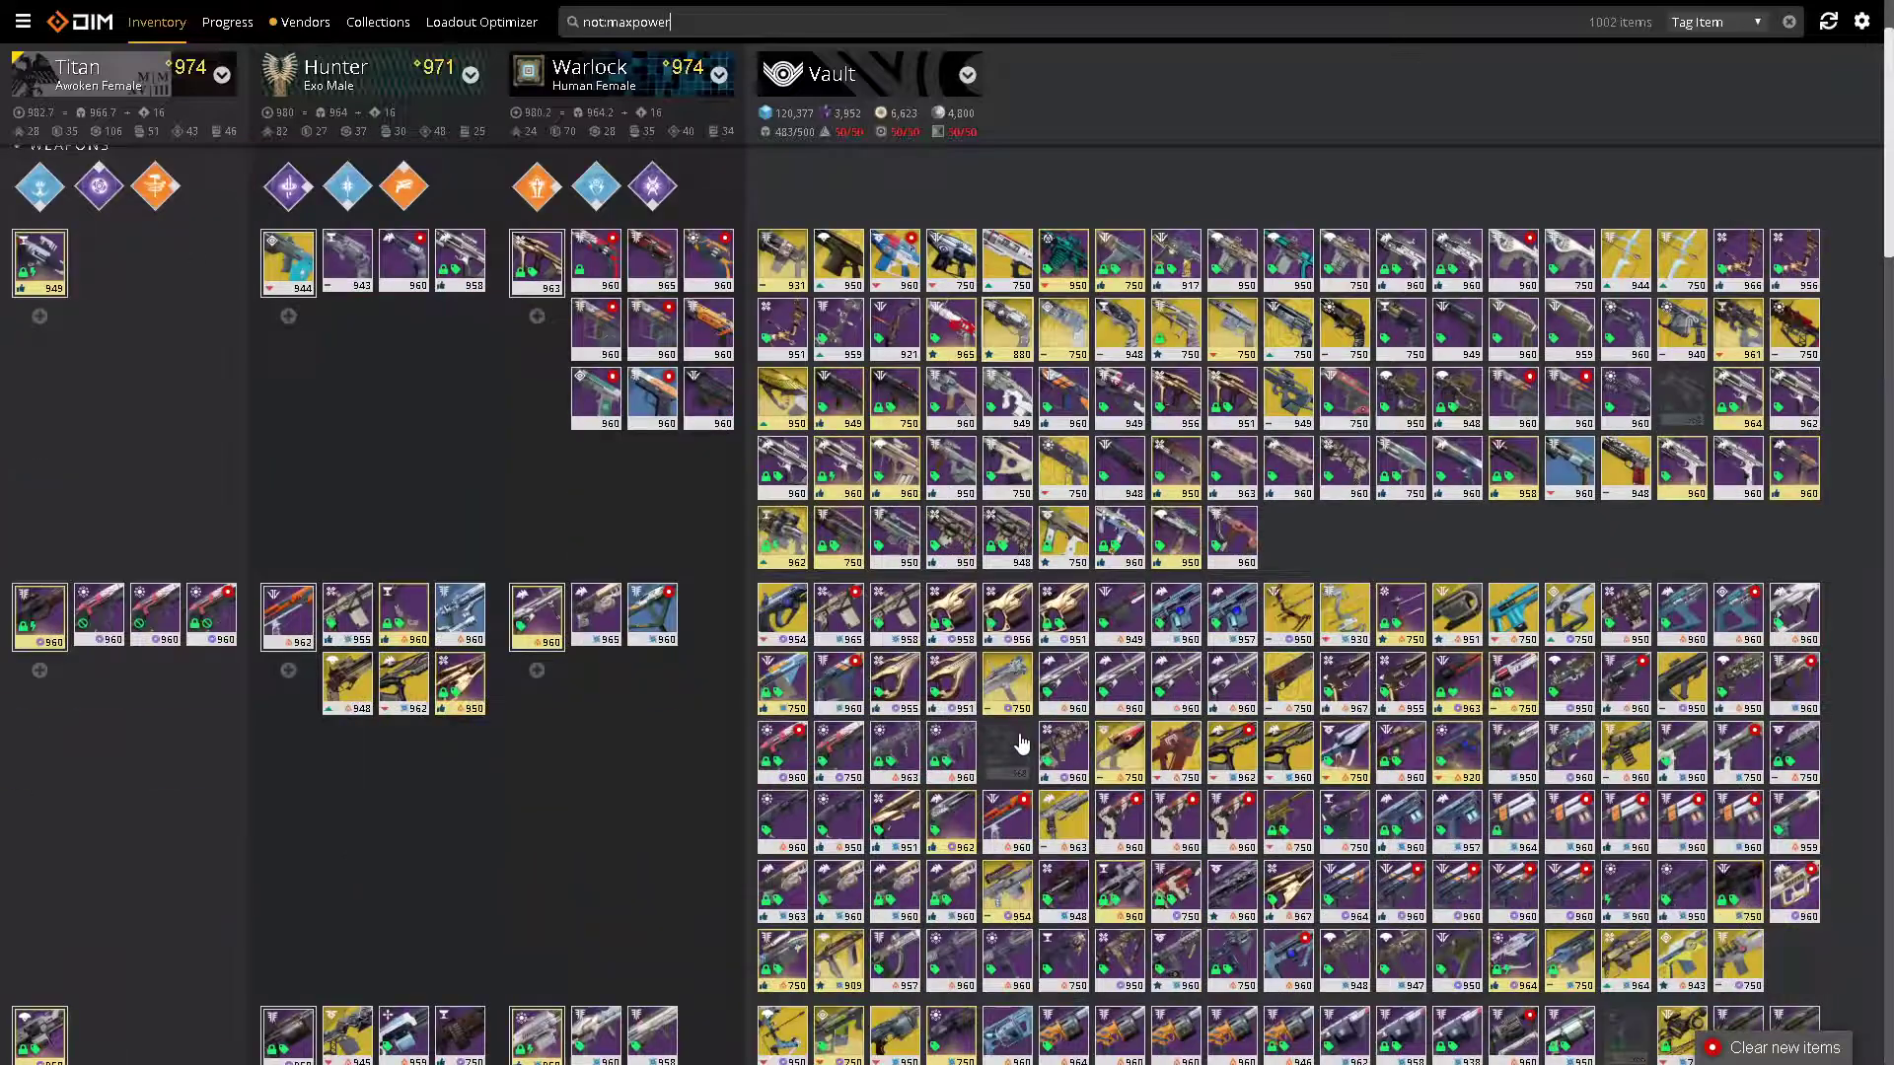